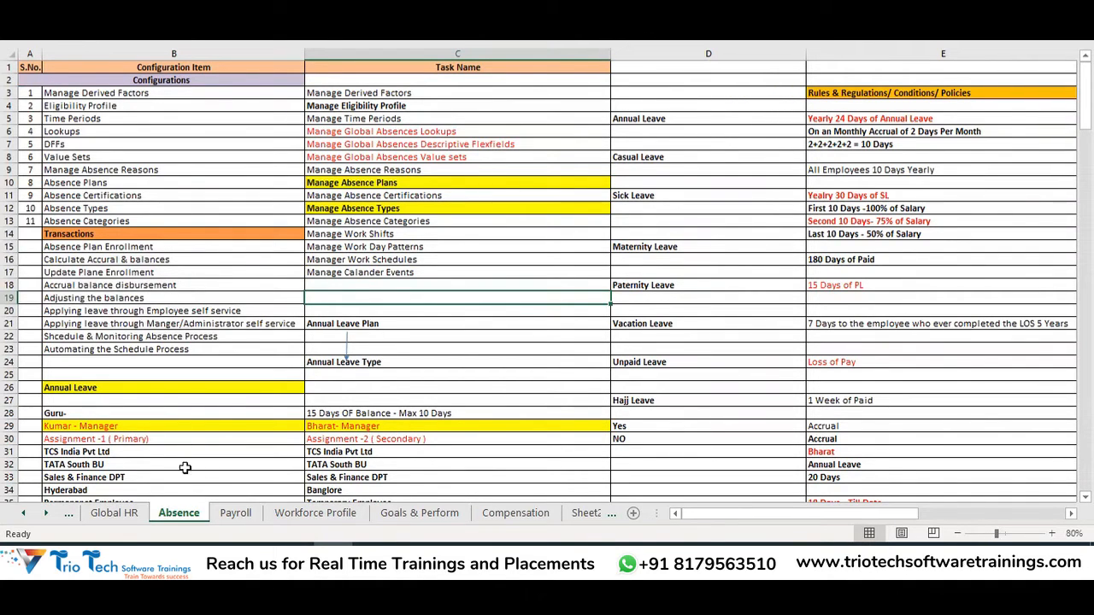
# Review the configuration items and task names in columns B and C of the Global HR sheet, highlighting Manage Geographies through Manage Assignment Status
pyautogui.click(113, 512)
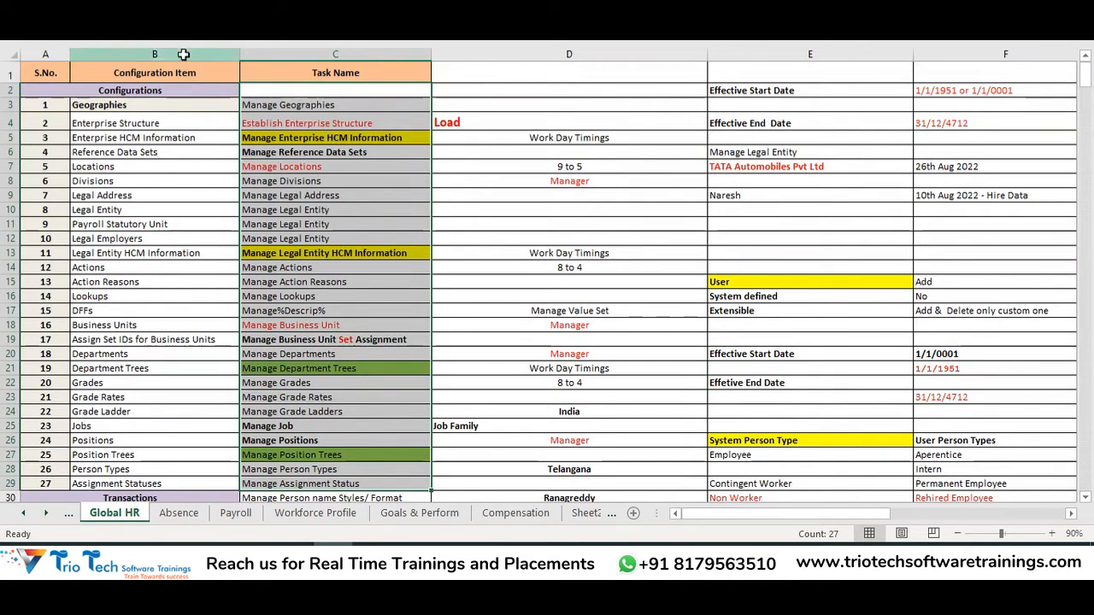
pyautogui.moveTo(184, 53); pyautogui.dragTo(301, 42)
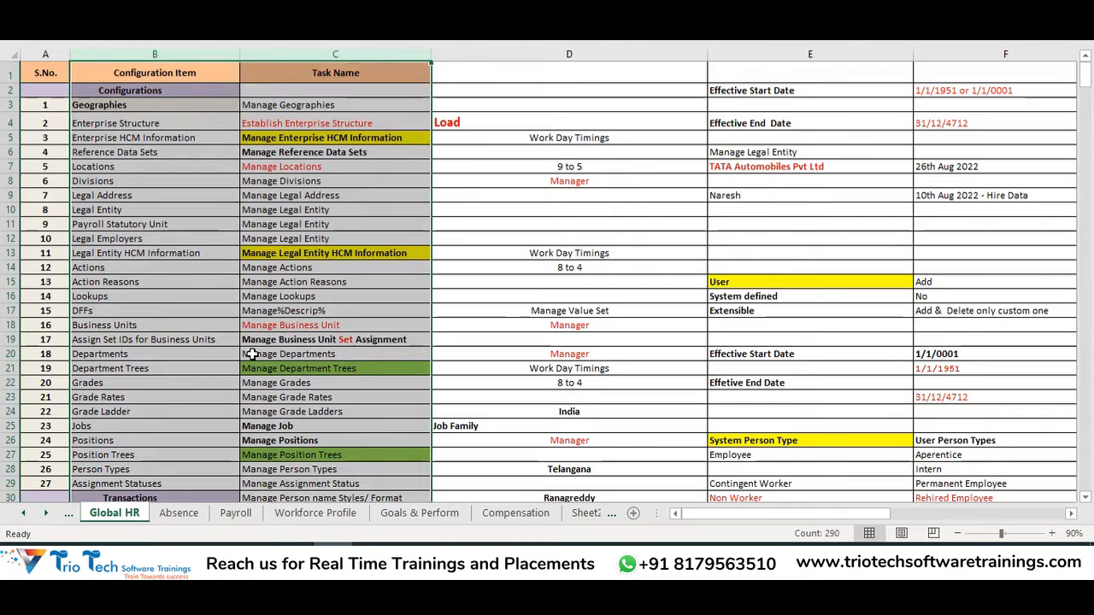
pyautogui.moveTo(319, 104); pyautogui.dragTo(318, 484)
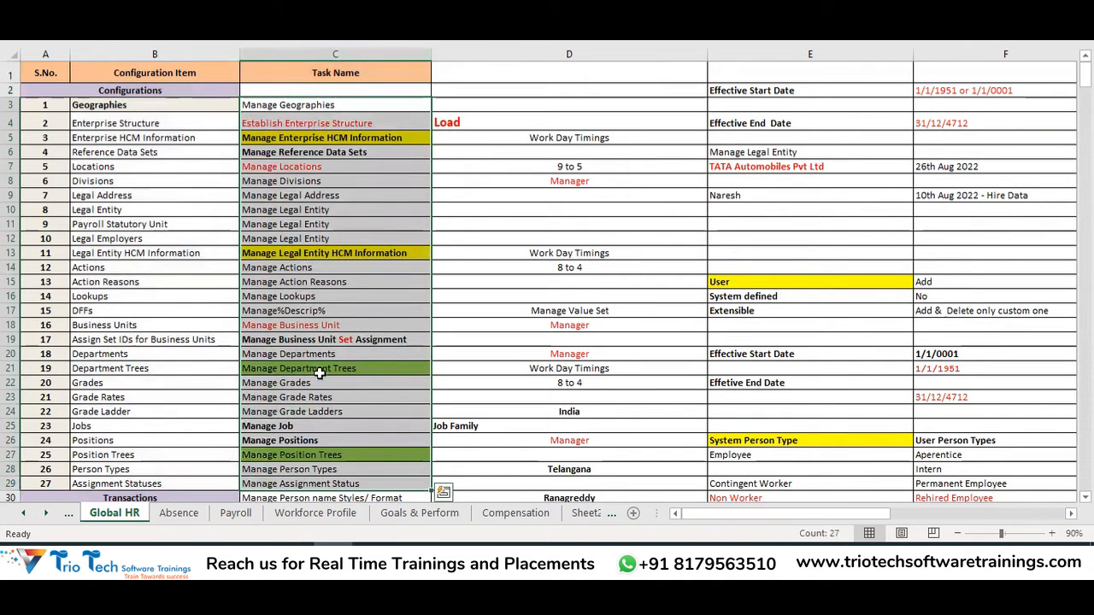
# Review the Absence sheet's task names from Manage Derived Factors to Manage Calander Events, highlighting the prerequisite, global and absence-specific groups
pyautogui.click(179, 513)
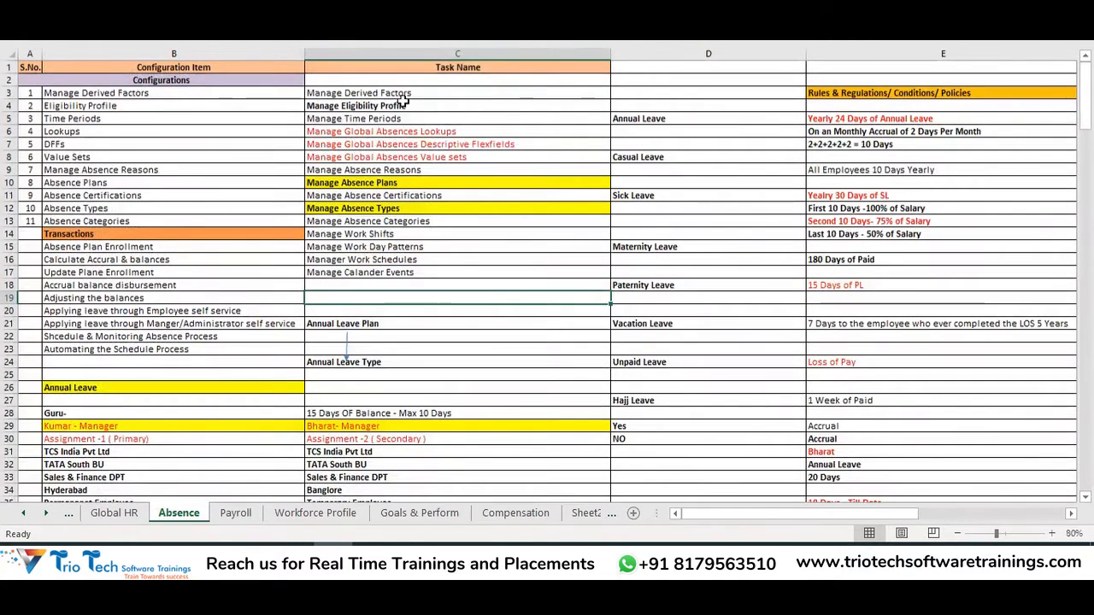
pyautogui.moveTo(390, 91); pyautogui.dragTo(428, 311)
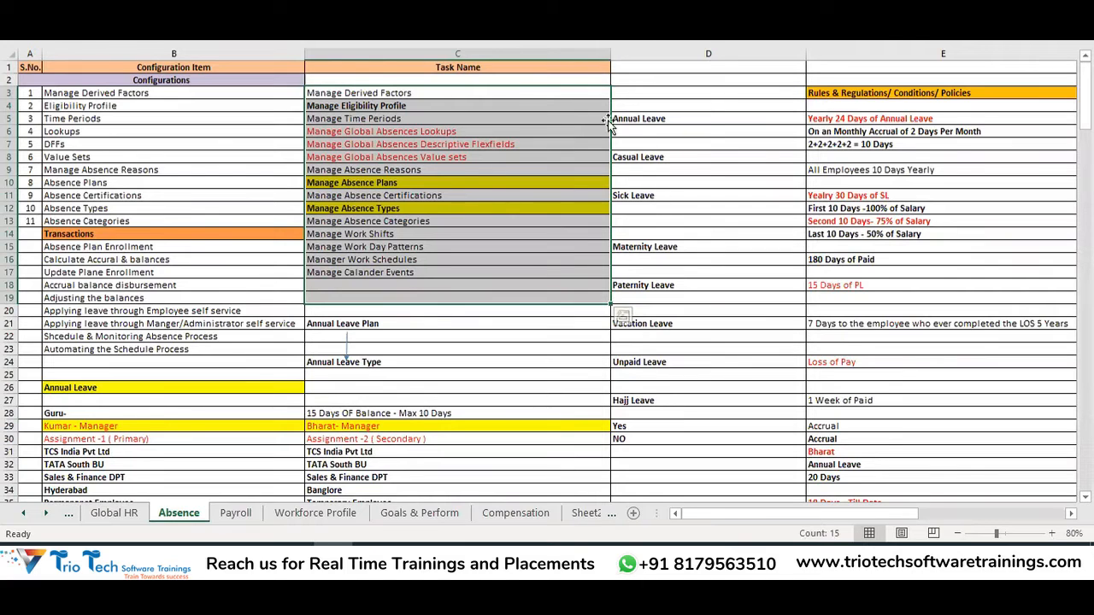
pyautogui.moveTo(457, 94); pyautogui.dragTo(459, 277)
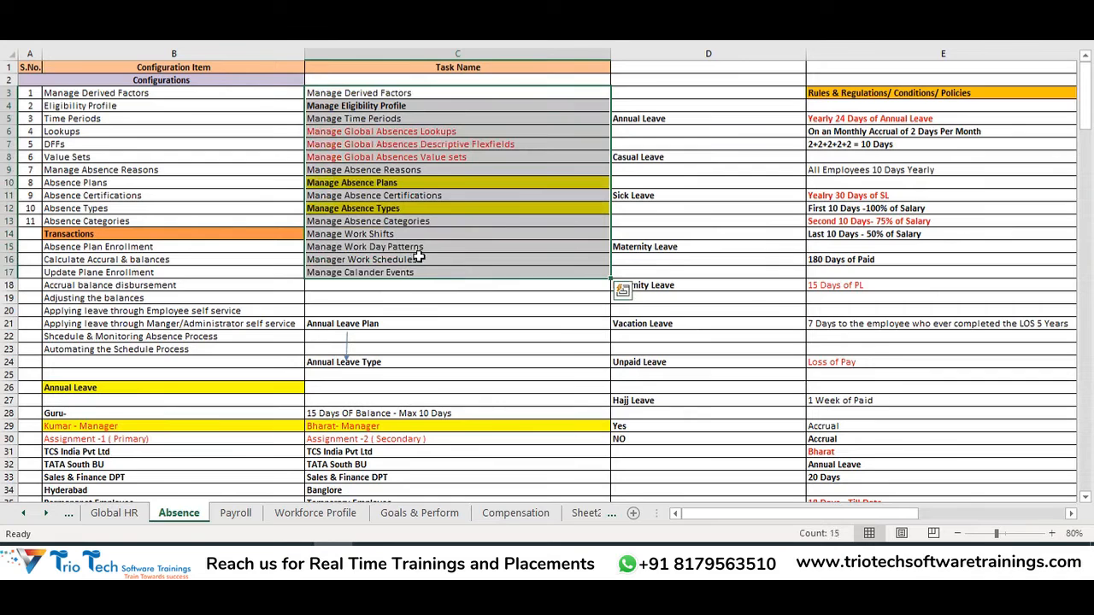
pyautogui.click(380, 92)
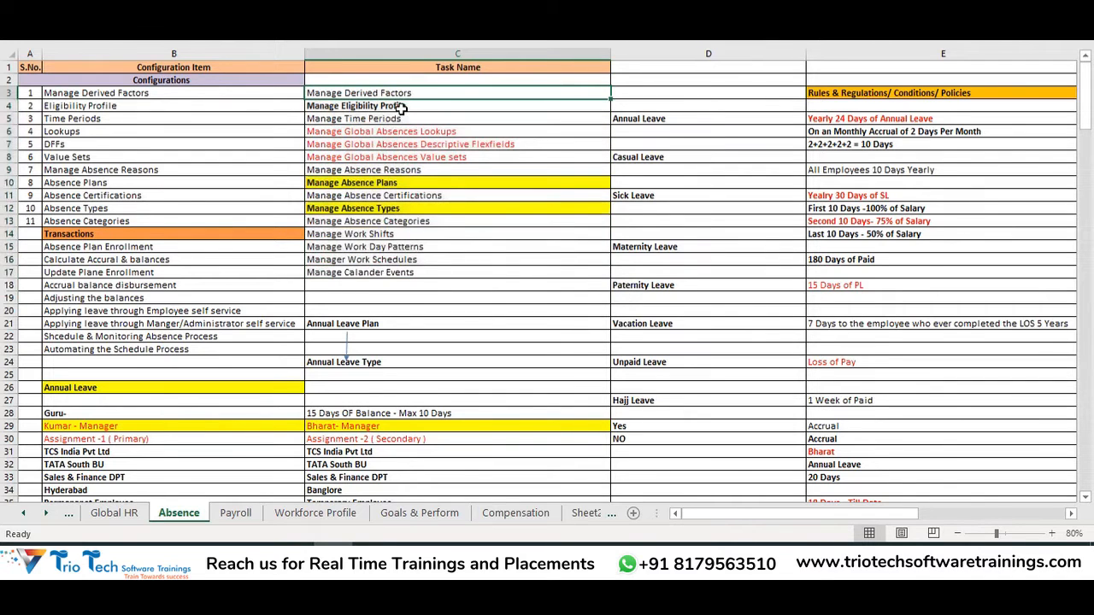
pyautogui.click(408, 108)
pyautogui.click(417, 119)
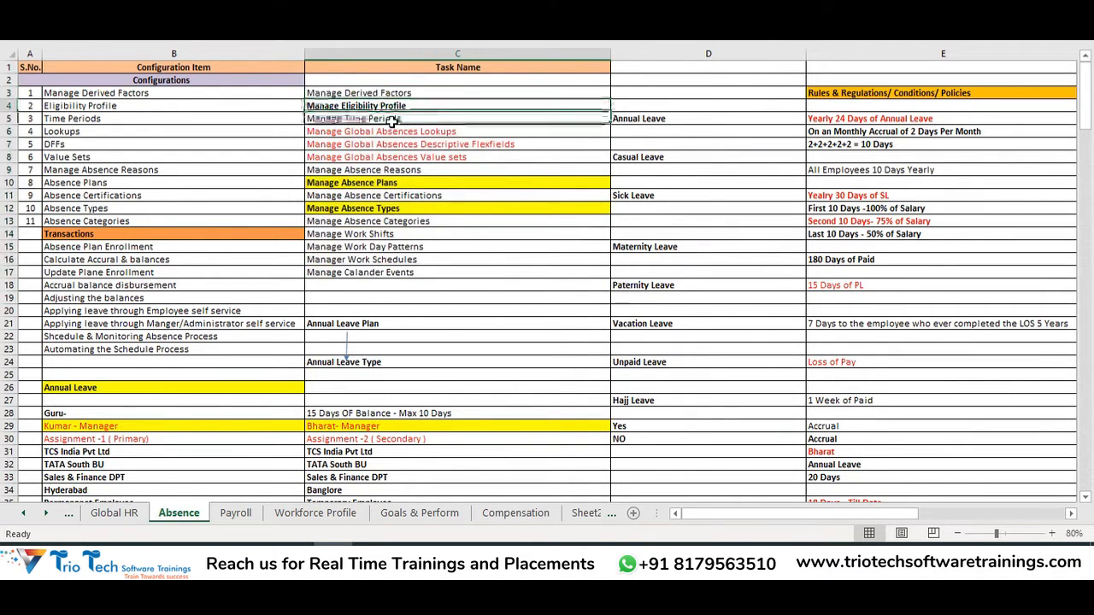
pyautogui.moveTo(426, 134); pyautogui.dragTo(402, 279)
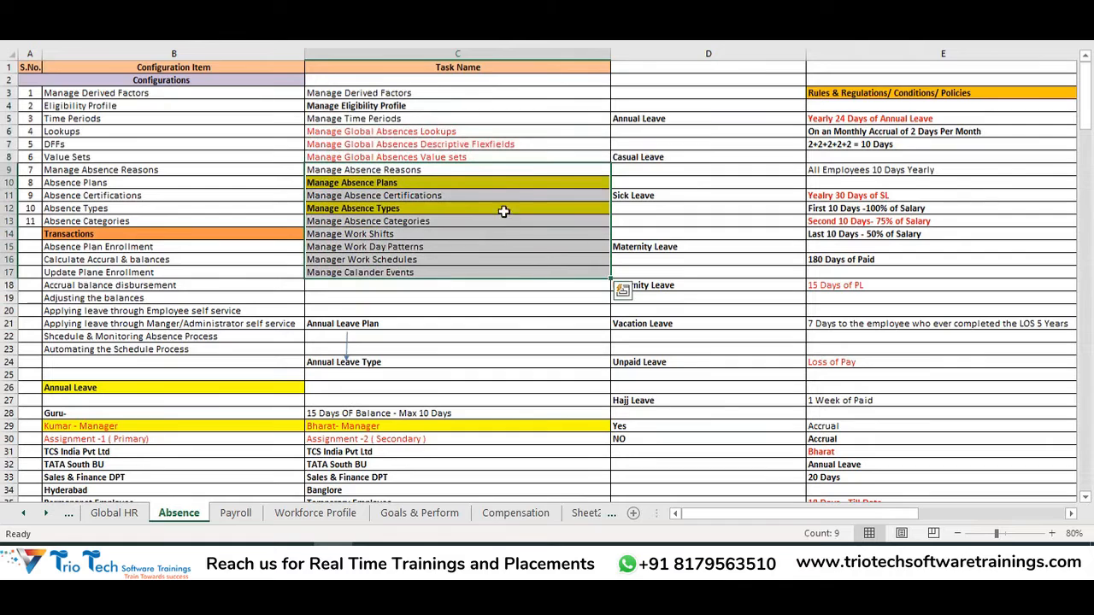
pyautogui.moveTo(447, 132); pyautogui.dragTo(444, 159)
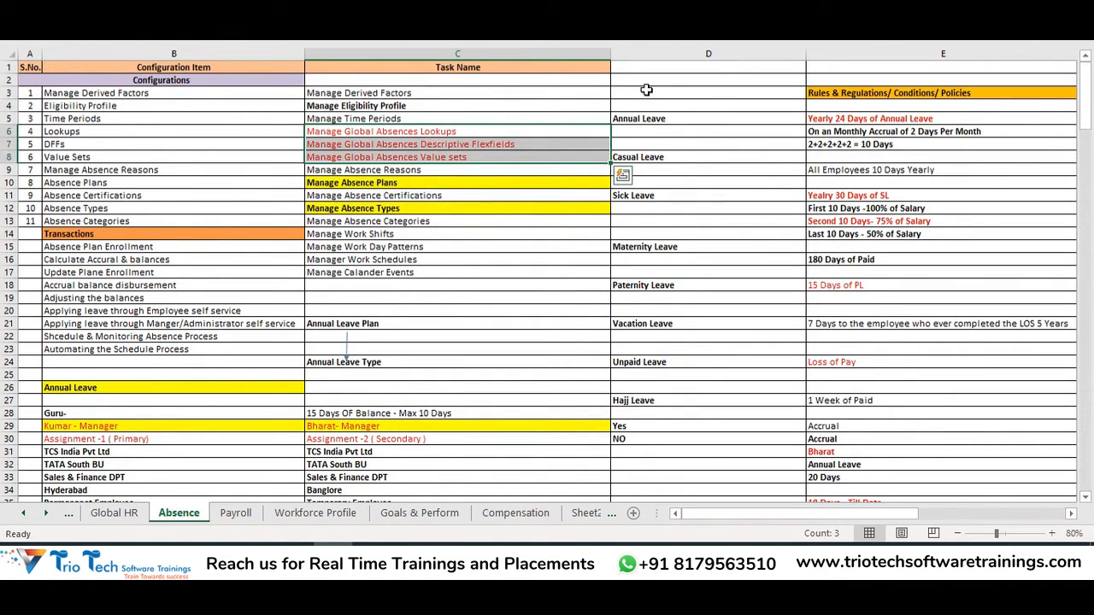
# Clear the contents of the leave rules and policy notes in D3:H34 of the Absence sheet
pyautogui.click(684, 94)
pyautogui.moveTo(717, 110); pyautogui.dragTo(633, 386)
pyautogui.moveTo(773, 410); pyautogui.dragTo(890, 489)
pyautogui.press('Delete')
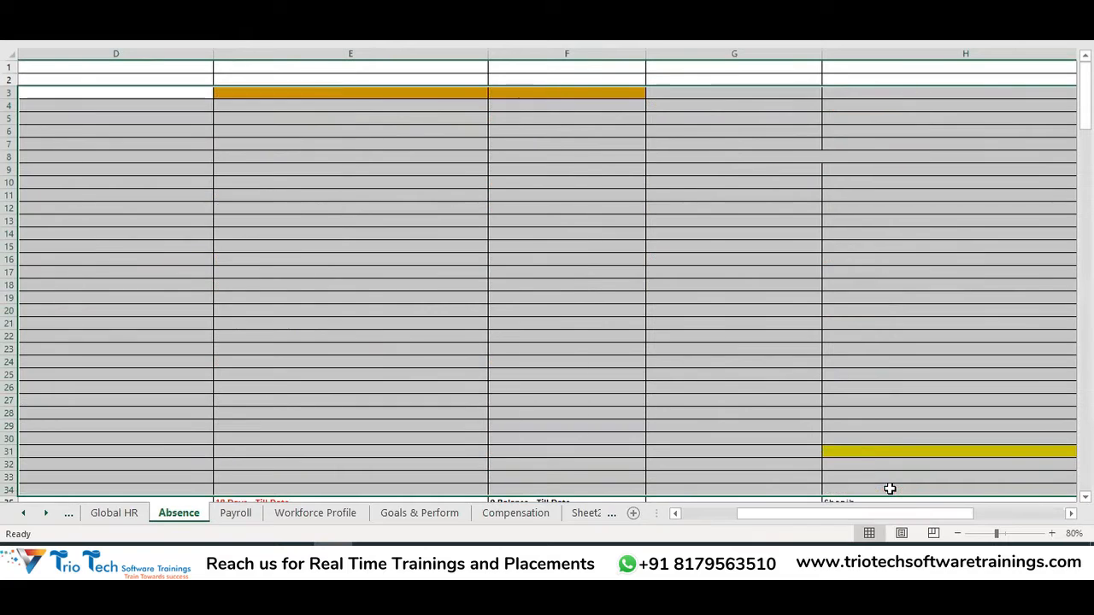
# Clear the contents of the Annual Leave example notes in B25:E43
pyautogui.scroll(-3, 872, 411)
pyautogui.scroll(-1, 427, 362)
pyautogui.moveTo(795, 513); pyautogui.dragTo(776, 517)
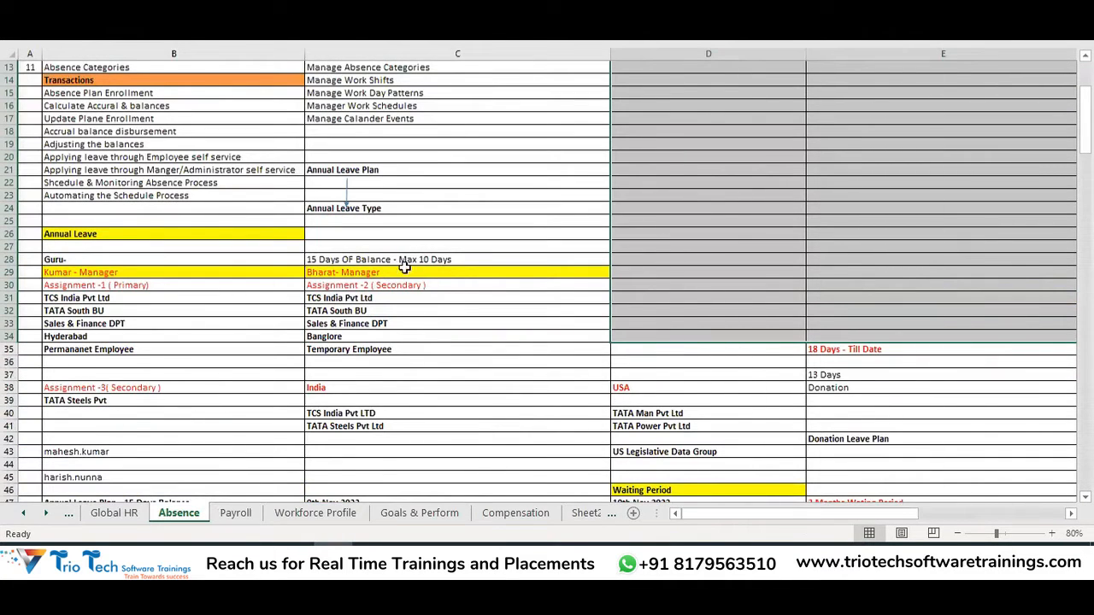
pyautogui.moveTo(58, 220); pyautogui.dragTo(972, 459)
pyautogui.press('Delete')
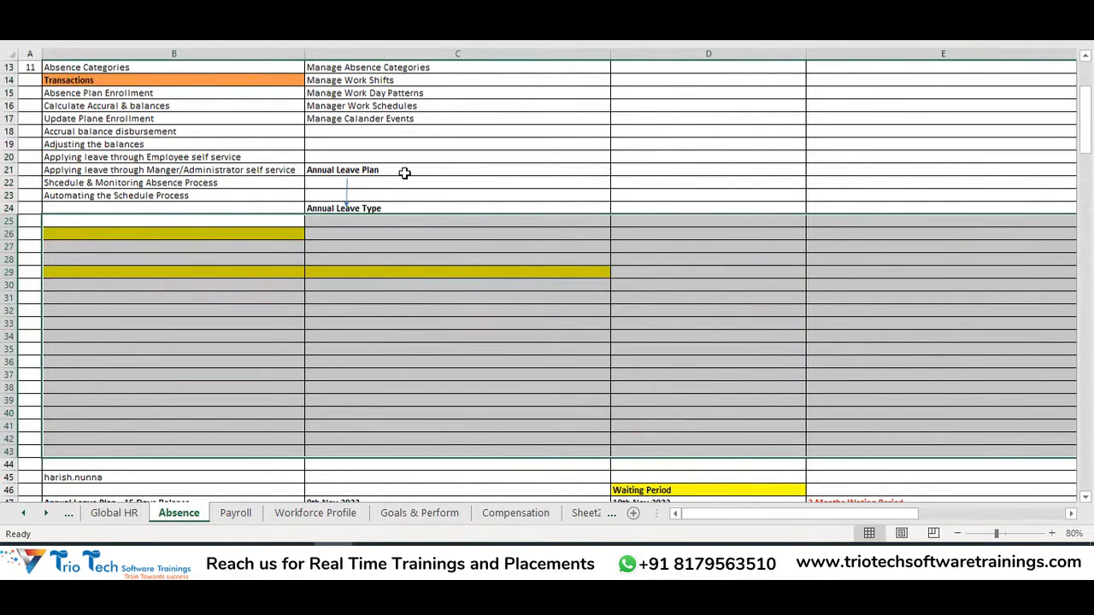
pyautogui.scroll(-4, 697, 402)
pyautogui.scroll(-2, 271, 378)
pyautogui.moveTo(88, 247); pyautogui.dragTo(991, 560)
pyautogui.scroll(4, 442, 342)
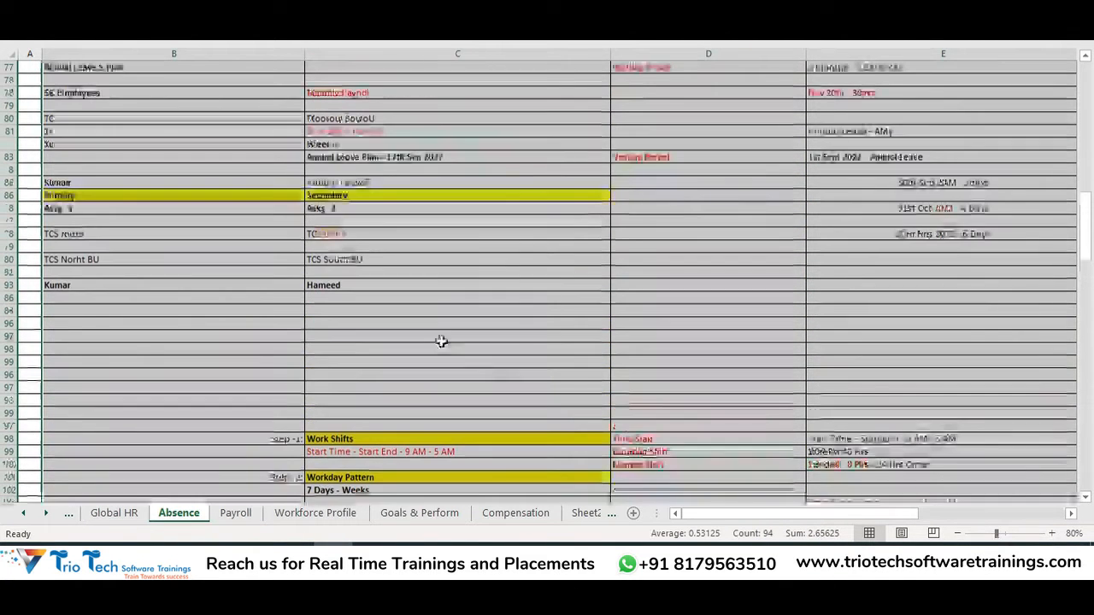
pyautogui.click(442, 342)
# Clear the contents of the remaining leave example notes in columns B to E, down to row 84
pyautogui.scroll(5, 452, 334)
pyautogui.scroll(4, 184, 265)
pyautogui.moveTo(62, 120); pyautogui.dragTo(867, 502)
pyautogui.scroll(-1, 718, 315)
pyautogui.moveTo(719, 314); pyautogui.dragTo(952, 491)
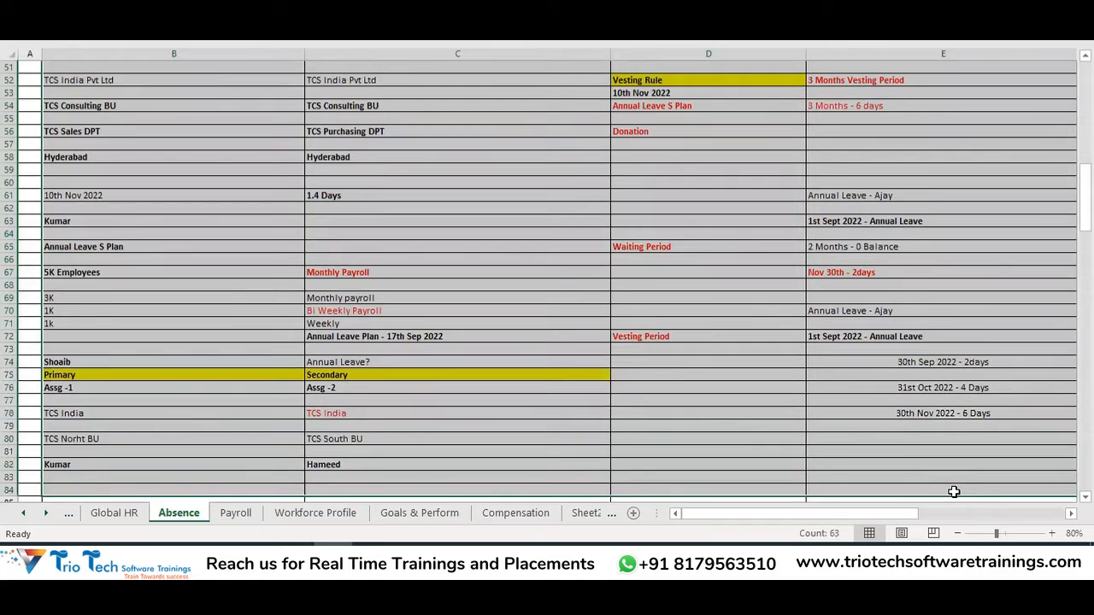
pyautogui.press('Delete')
pyautogui.scroll(8, 806, 399)
pyautogui.scroll(-6, 789, 336)
pyautogui.scroll(-12, 789, 336)
pyautogui.scroll(20, 755, 432)
pyautogui.click(667, 243)
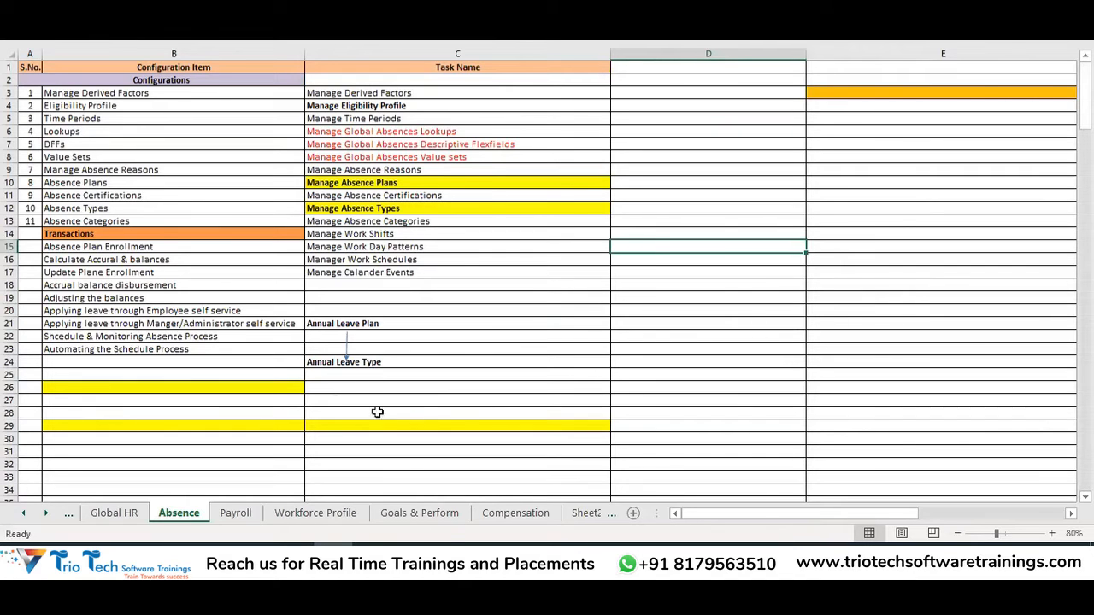
pyautogui.click(785, 259)
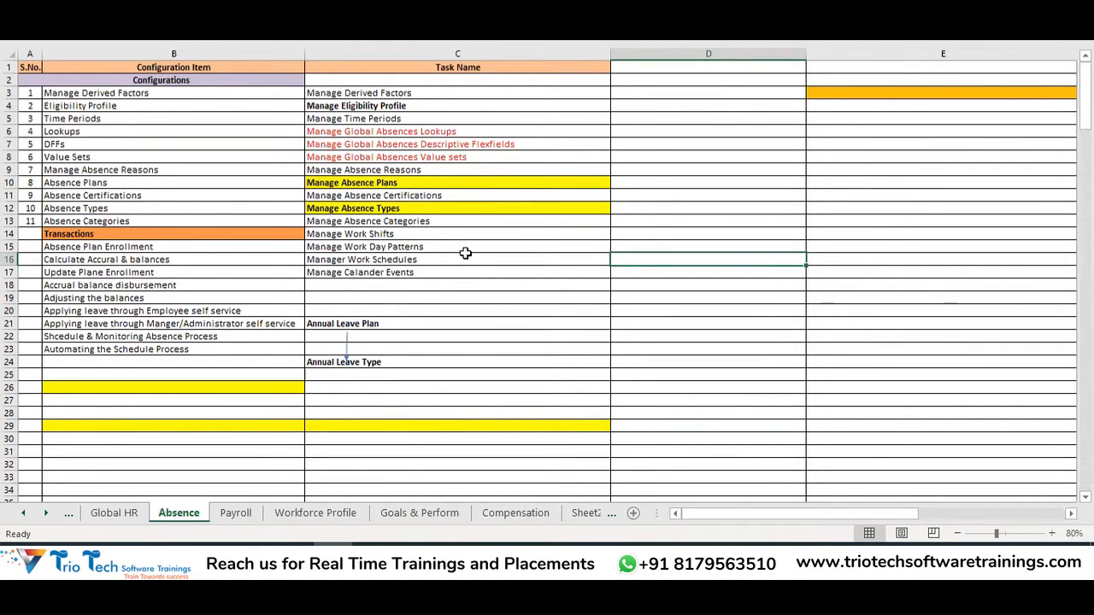
# Highlight the Manage Global Absences Lookups, Descriptive Flexfields and Value sets tasks one by one in C6:C8
pyautogui.moveTo(412, 133); pyautogui.dragTo(416, 158)
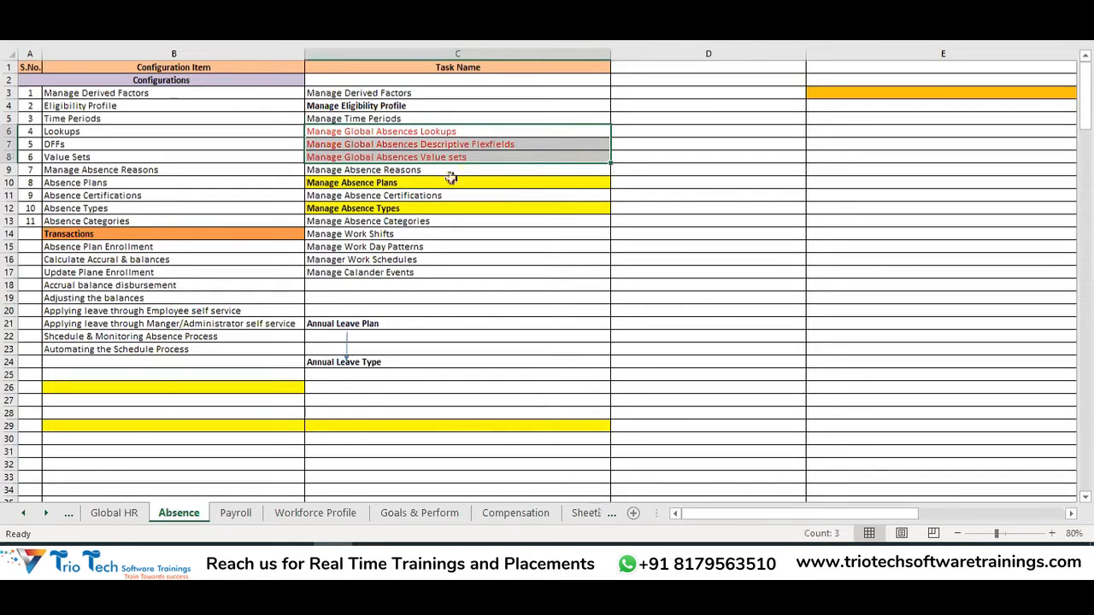
pyautogui.click(437, 134)
pyautogui.click(442, 146)
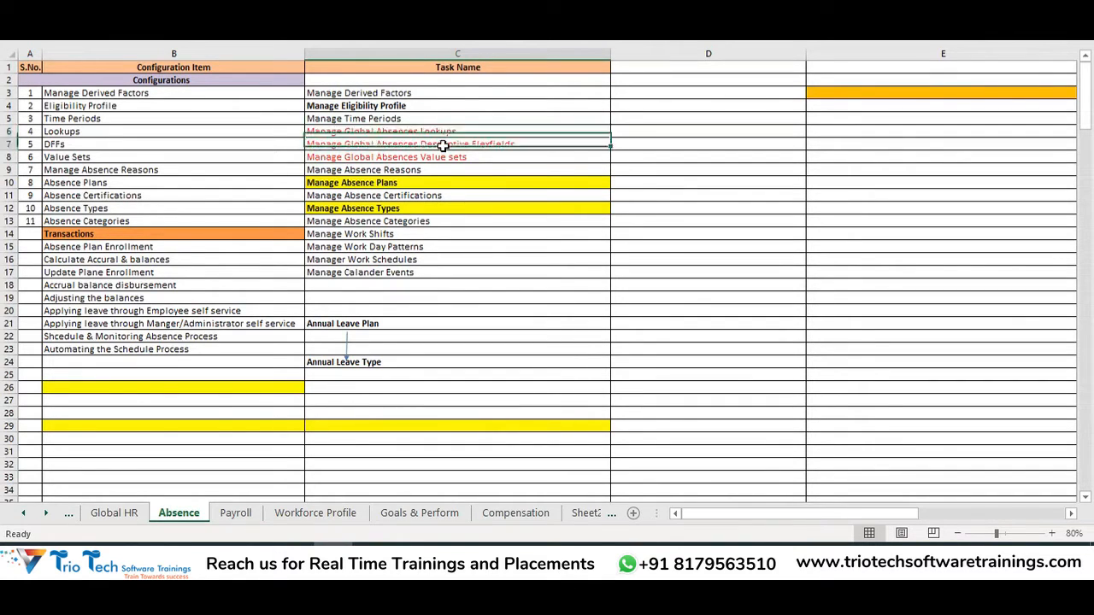
pyautogui.click(439, 160)
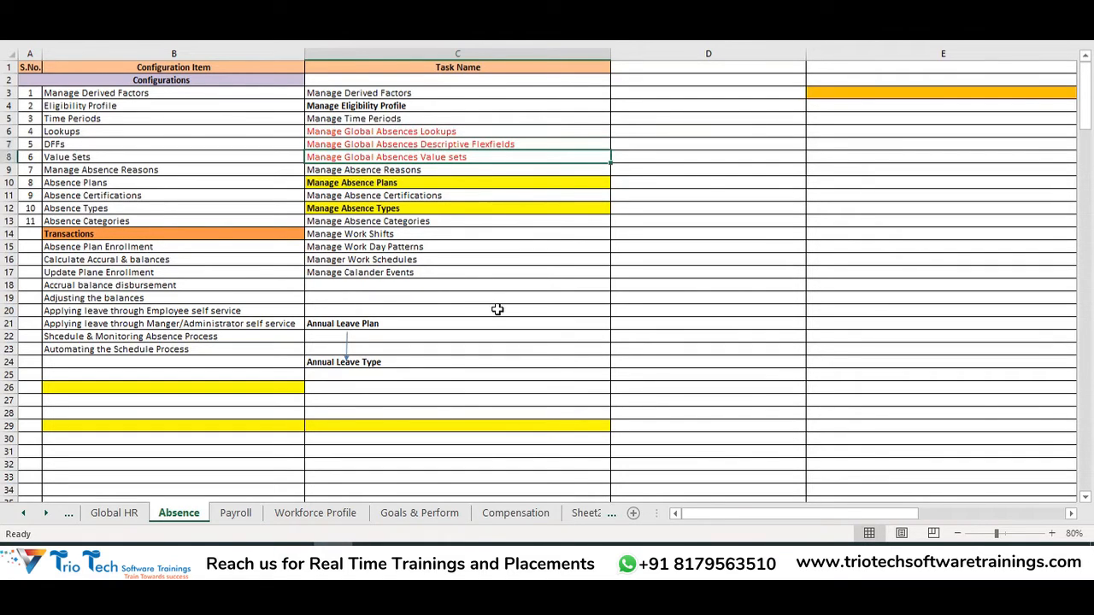
pyautogui.click(444, 130)
# Examine the Lookups and DFFs rows with their task names in the Global HR sheet
pyautogui.click(115, 513)
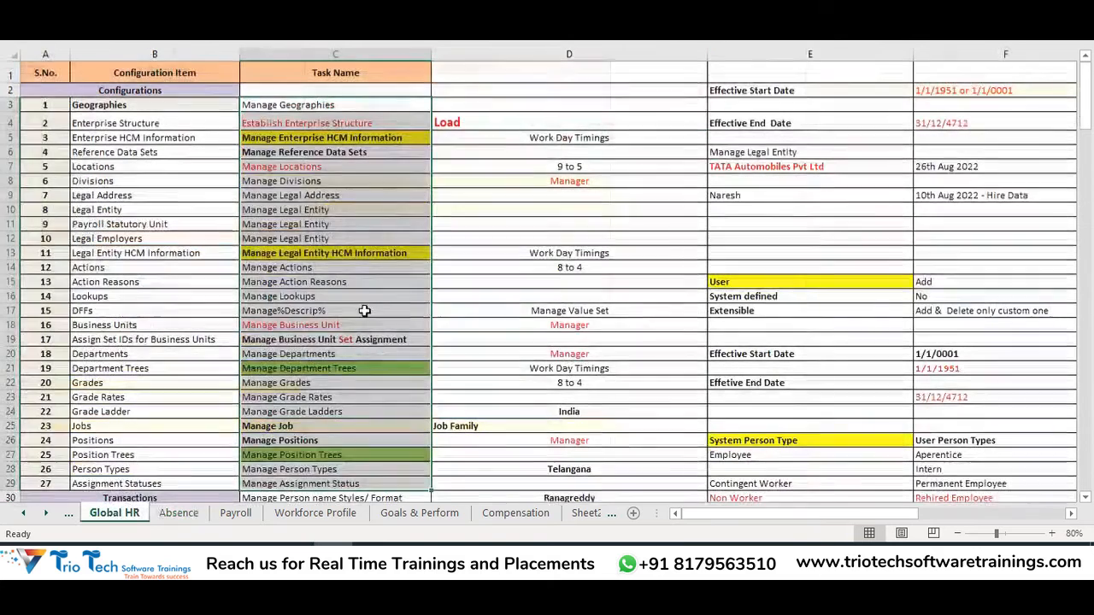
pyautogui.click(265, 295)
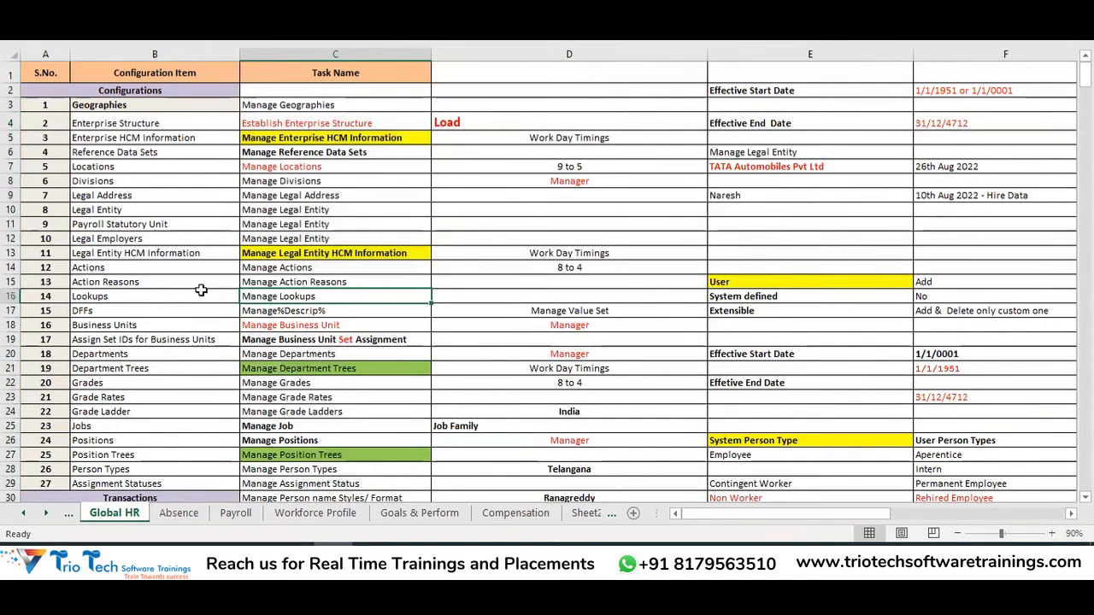
pyautogui.click(188, 295)
pyautogui.hotkey('shift', 'Right')
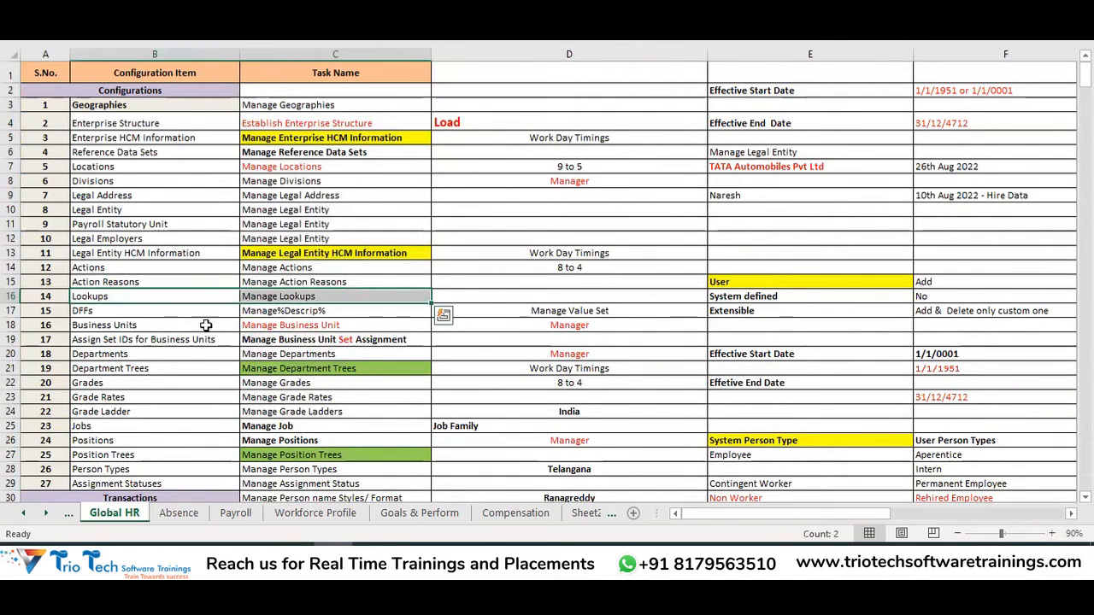
pyautogui.moveTo(183, 313); pyautogui.dragTo(288, 313)
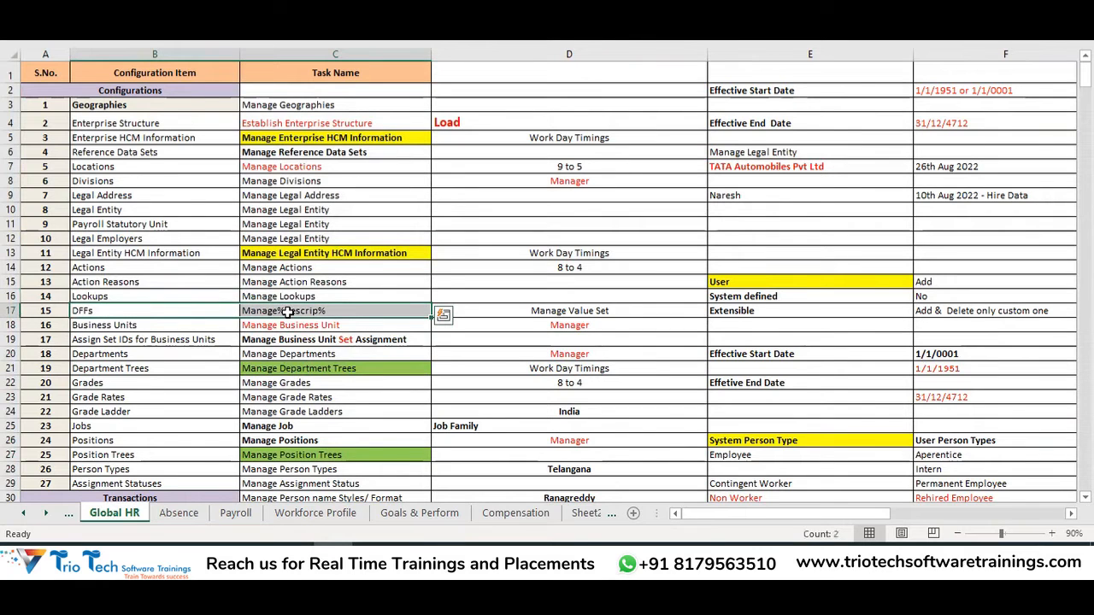
# Compare the Absence sheet's Manage Global Absences Value sets task with Manage Lookups in the Global HR sheet
pyautogui.click(179, 513)
pyautogui.click(418, 160)
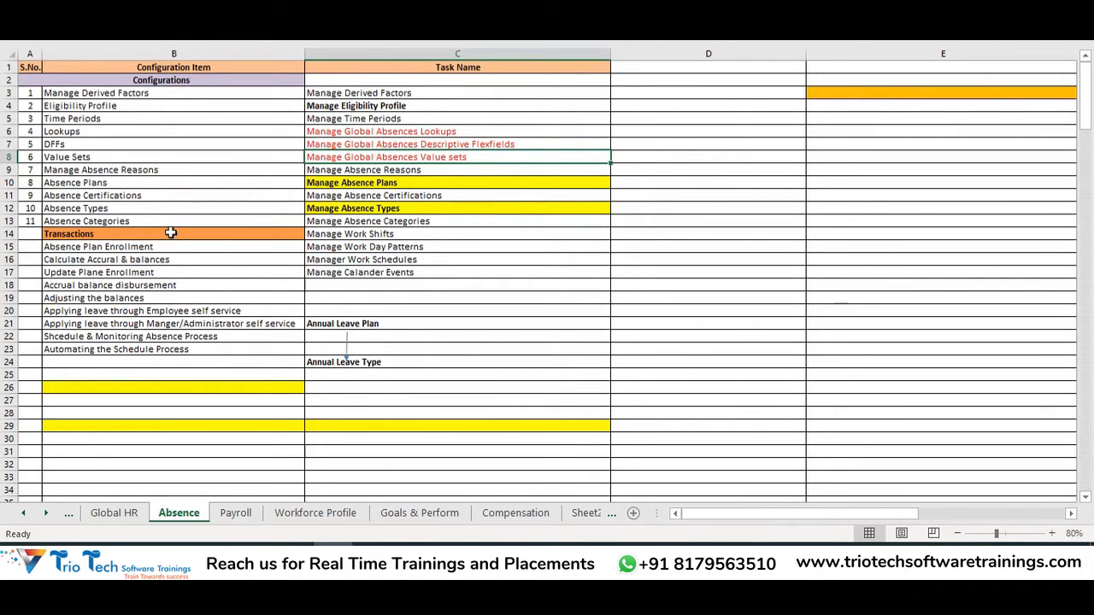
pyautogui.click(118, 513)
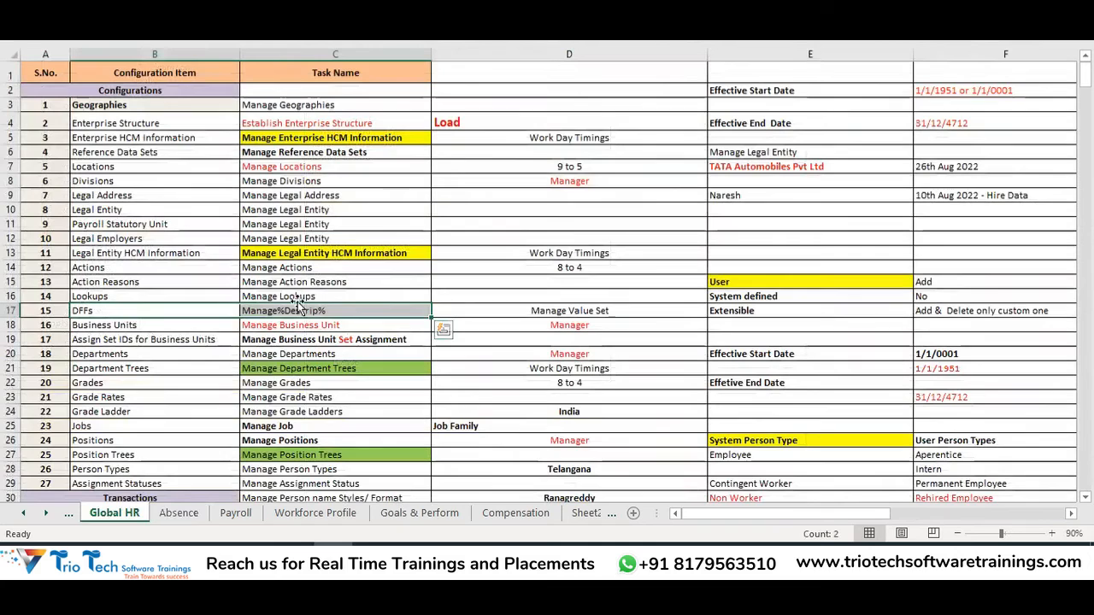
pyautogui.click(294, 296)
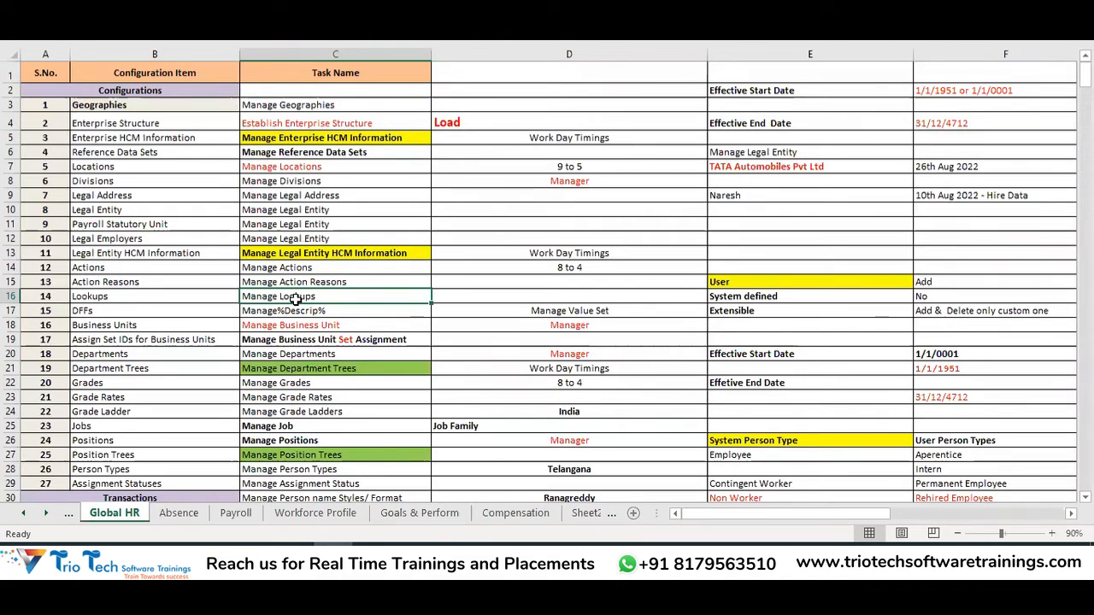
# Review the Absence sheet's task groups, highlighting Derived Factors to Time Periods, Absence Reasons to Calander Events, and Global Absences Lookups
pyautogui.click(179, 513)
pyautogui.moveTo(365, 94); pyautogui.dragTo(373, 130)
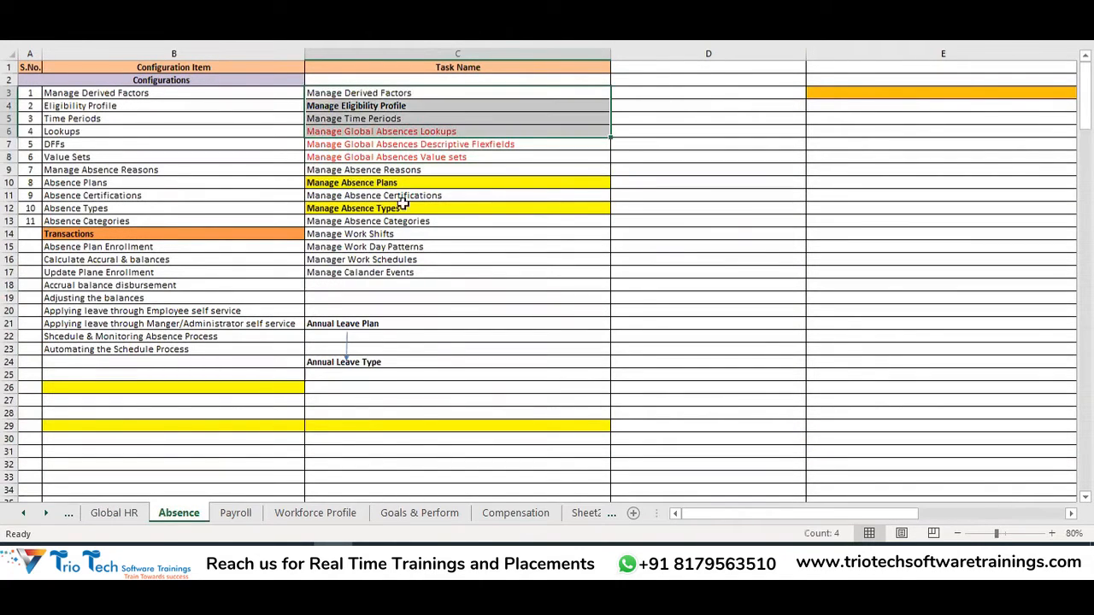
pyautogui.moveTo(362, 169); pyautogui.dragTo(364, 272)
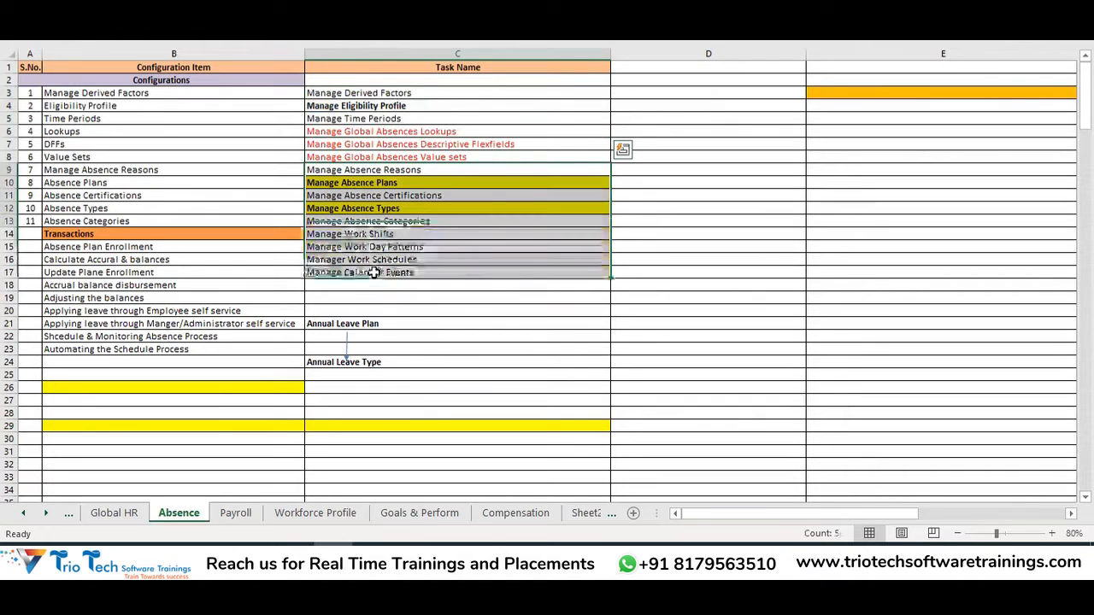
pyautogui.moveTo(354, 93); pyautogui.dragTo(362, 118)
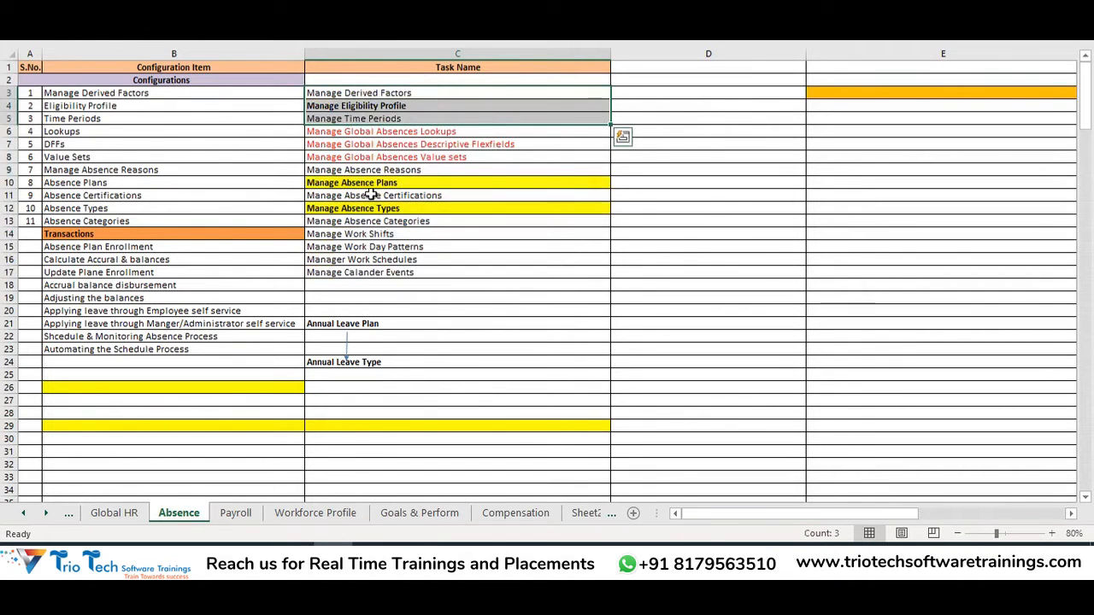
pyautogui.moveTo(363, 169); pyautogui.dragTo(359, 284)
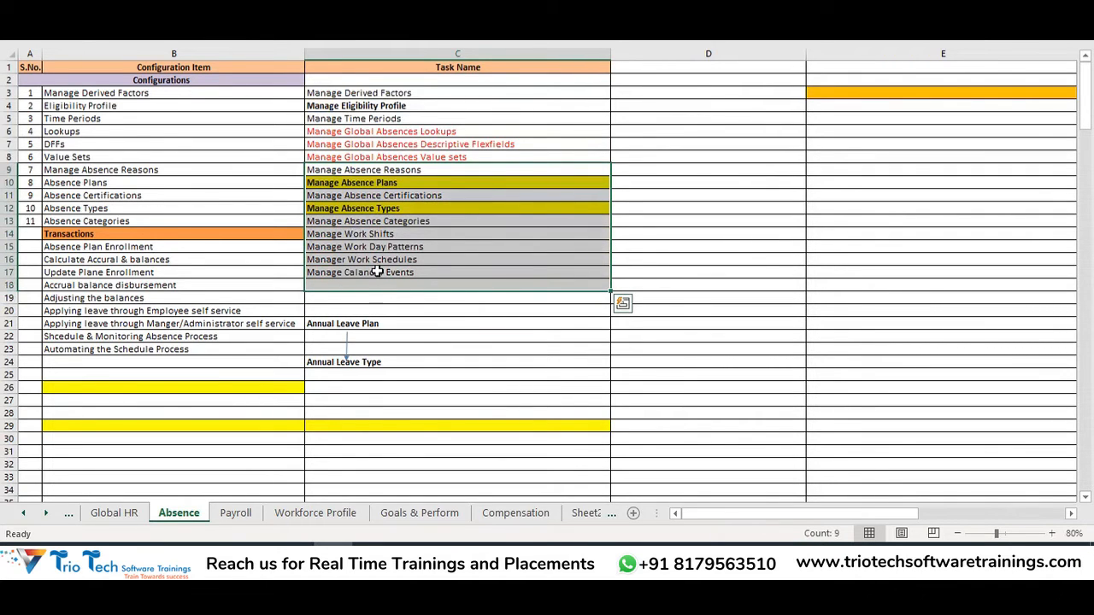
pyautogui.click(414, 134)
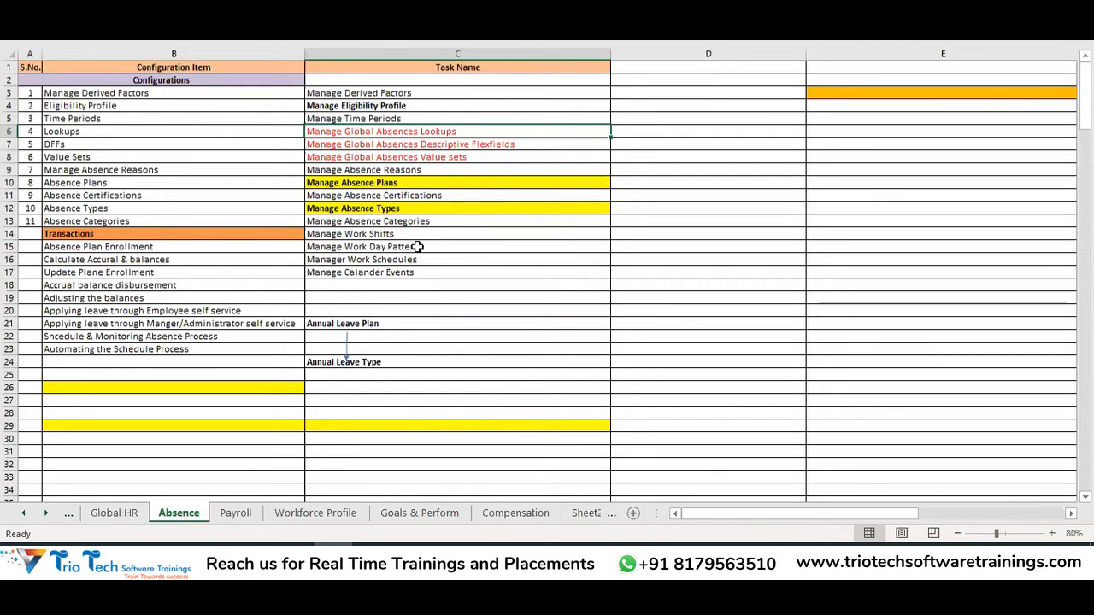
pyautogui.moveTo(423, 169); pyautogui.dragTo(425, 296)
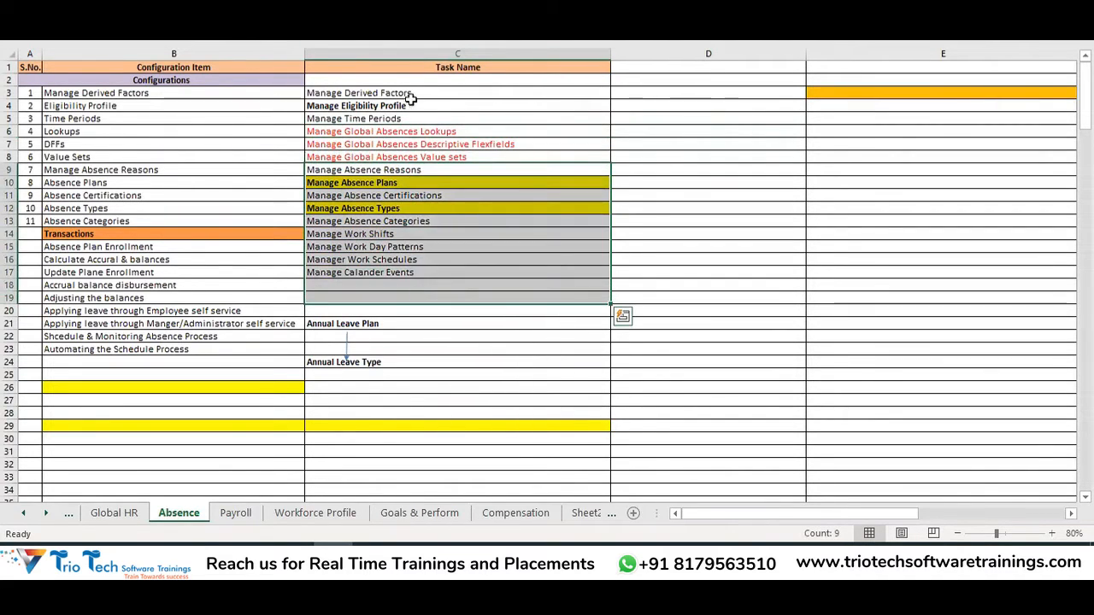
pyautogui.moveTo(393, 93); pyautogui.dragTo(391, 119)
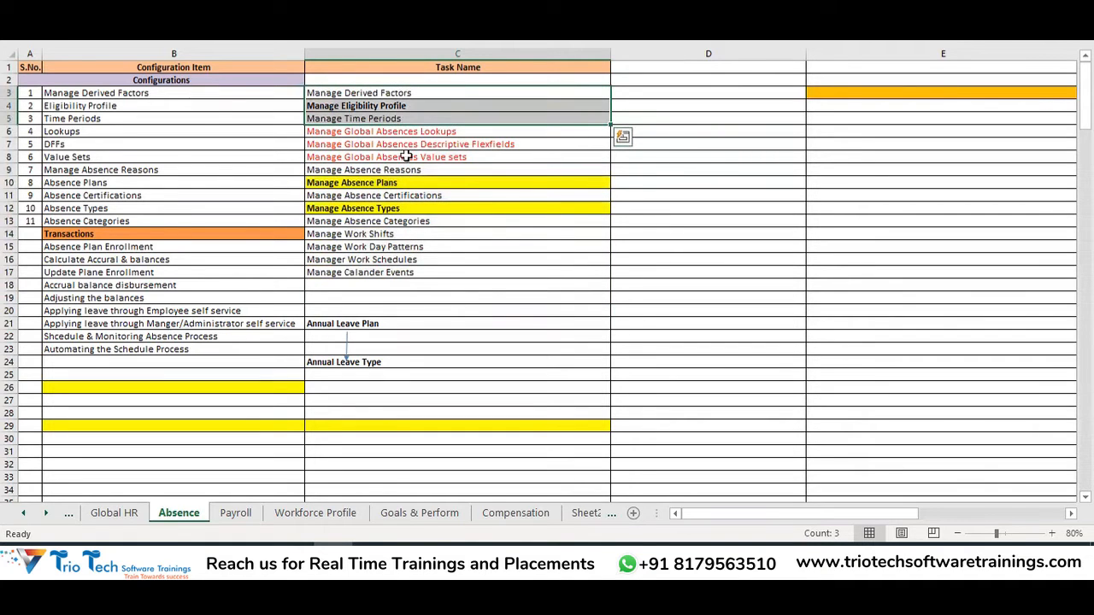
pyautogui.click(389, 133)
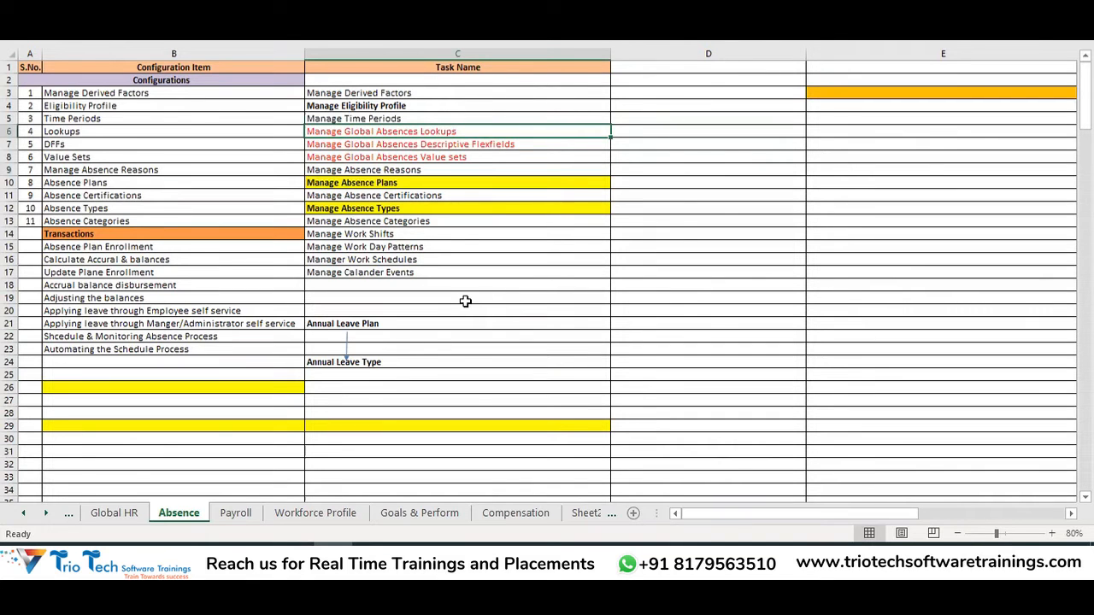
# Switch to the Oracle HCM application and open Setup and Maintenance
pyautogui.click(412, 558)
pyautogui.click(1065, 76)
pyautogui.click(810, 289)
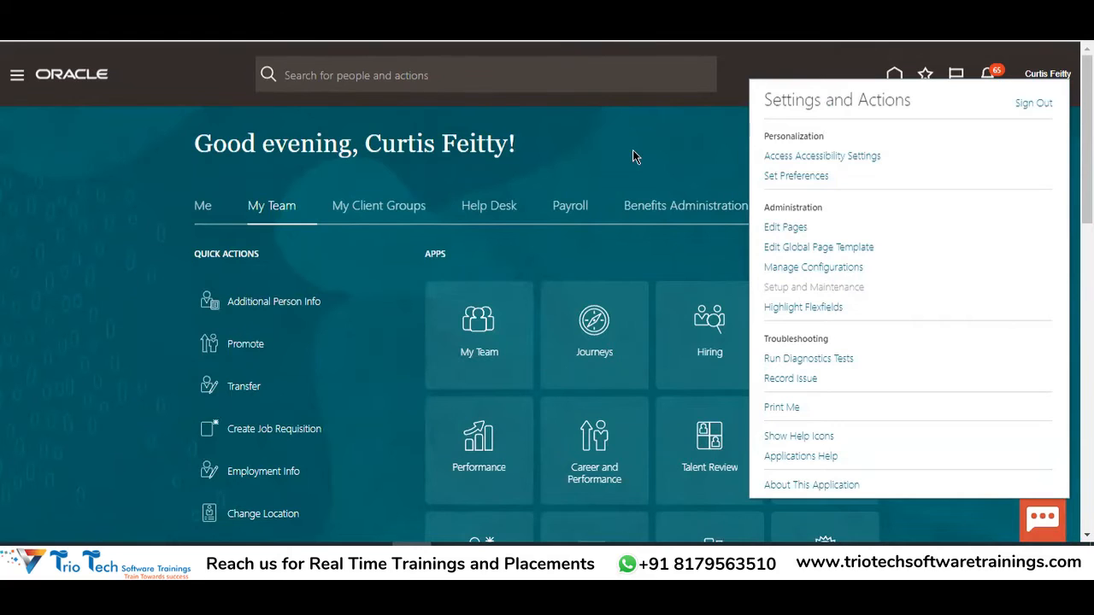
# Return to the Absence worksheet in Excel and highlight the three Manage Global Absences tasks in C6:C8
pyautogui.click(334, 558)
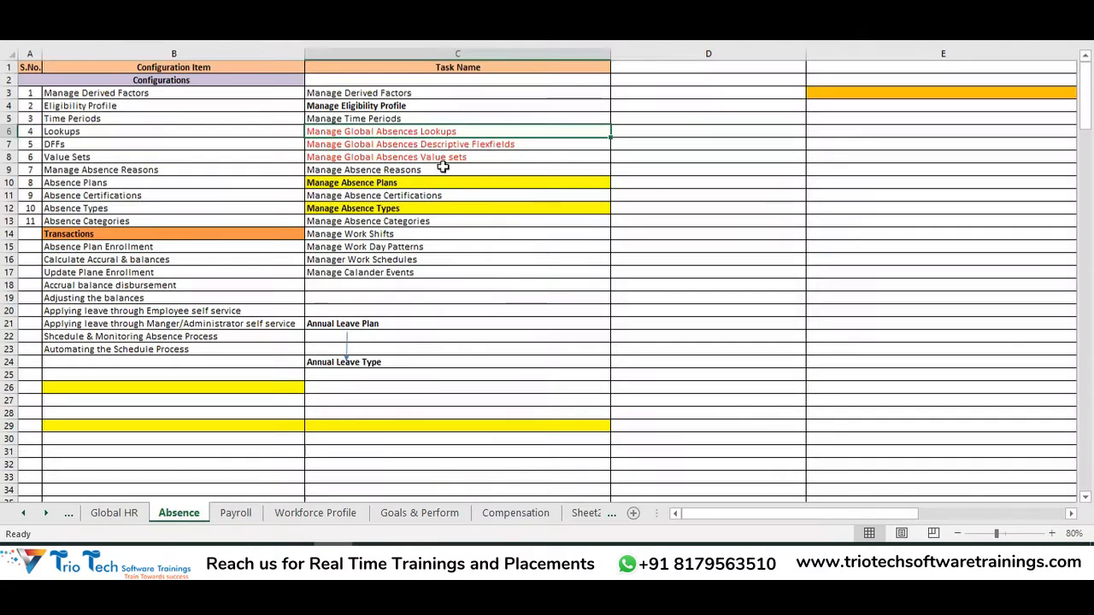
pyautogui.moveTo(433, 160); pyautogui.dragTo(400, 131)
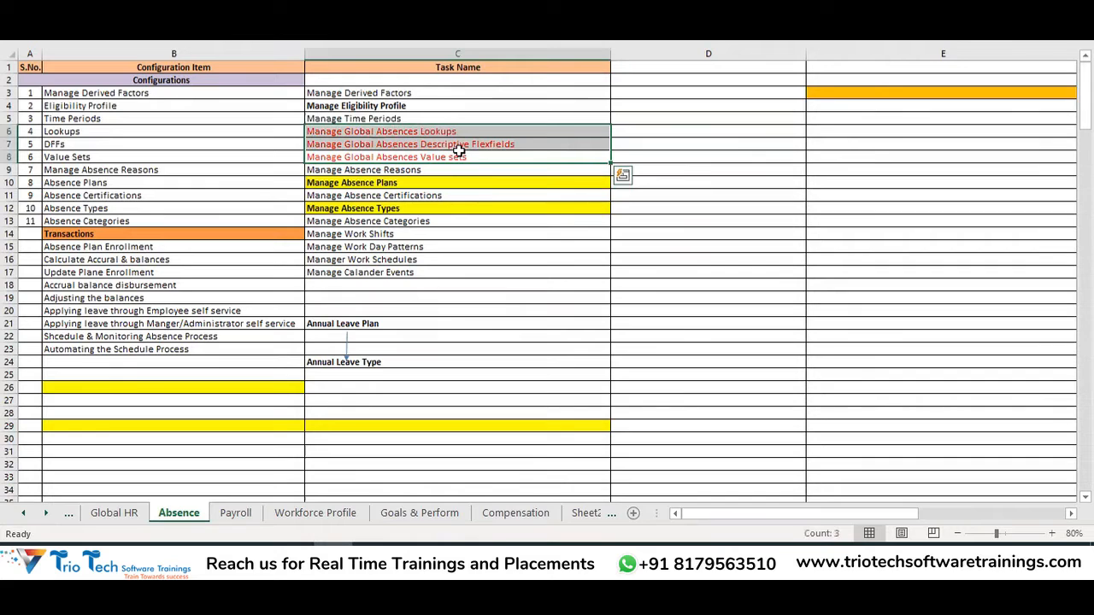
pyautogui.click(437, 131)
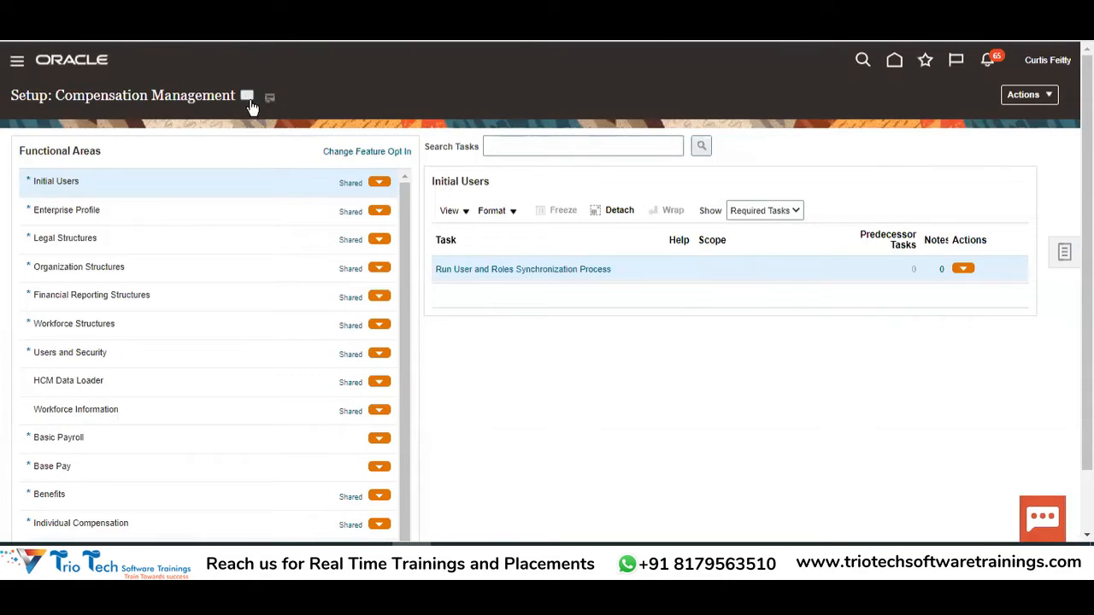
# In Oracle, switch the setup offering to Workforce Deployment and search its tasks for "Manage Global Absence"
pyautogui.click(247, 96)
pyautogui.scroll(-5, 405, 227)
pyautogui.click(349, 264)
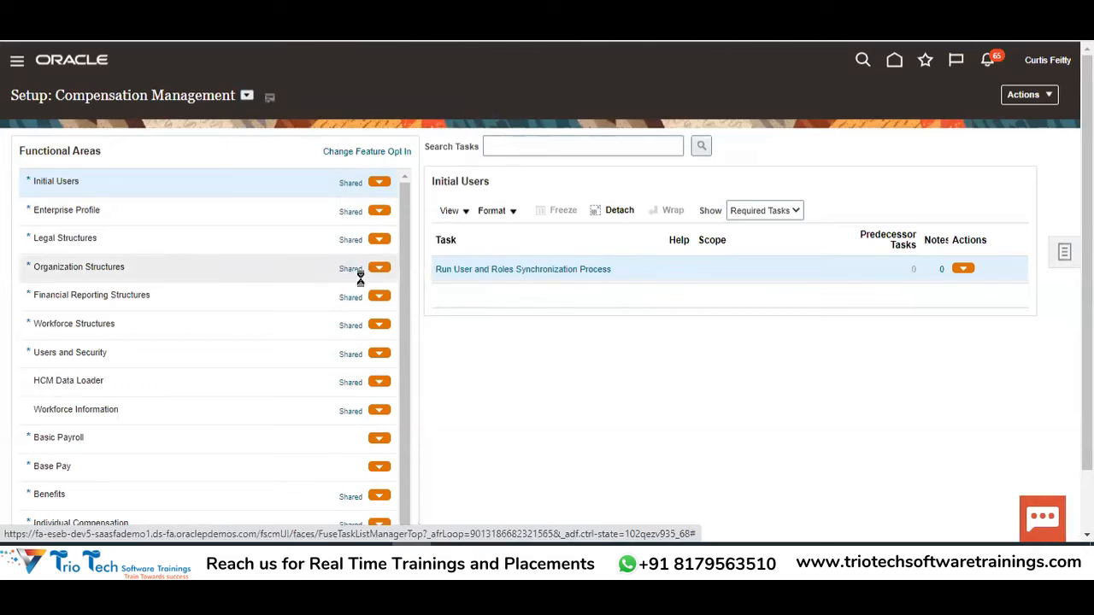
pyautogui.click(537, 142)
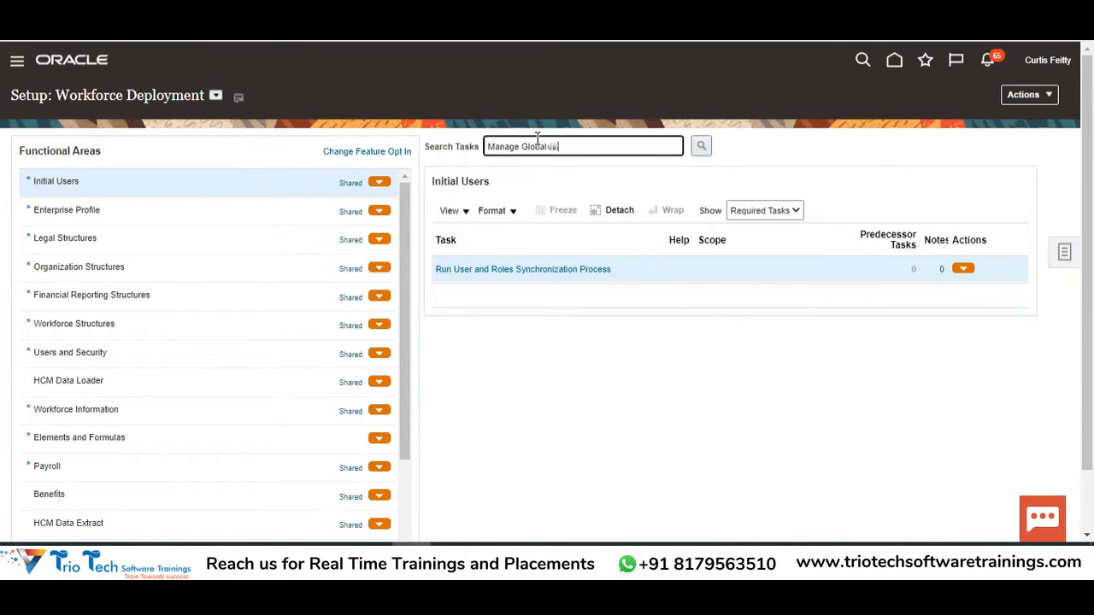
pyautogui.write('Manage Global Absence')
pyautogui.press('Return')
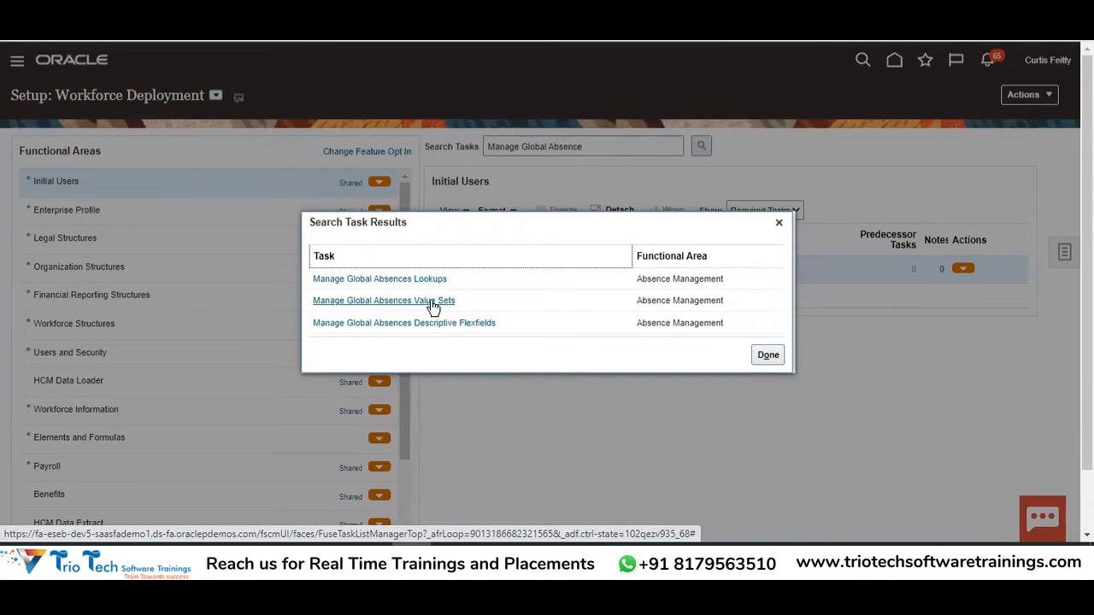
# Compare the Oracle task search results with the Manage Global Absences tasks in C6:C8 of the Absence worksheet
pyautogui.hotkey('alt', 'Tab')
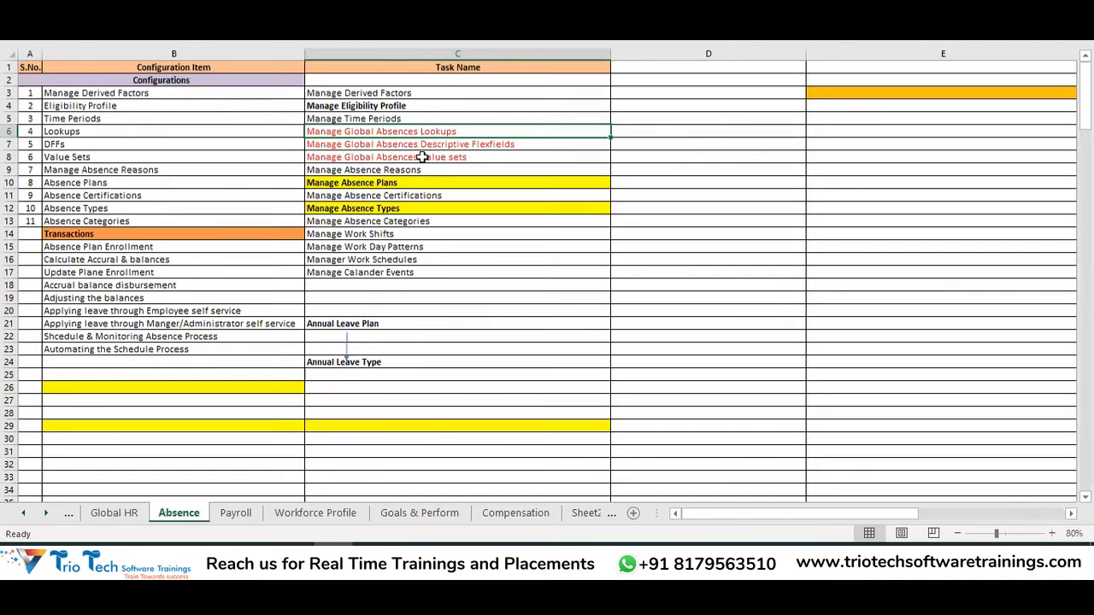
pyautogui.moveTo(421, 157); pyautogui.dragTo(421, 131)
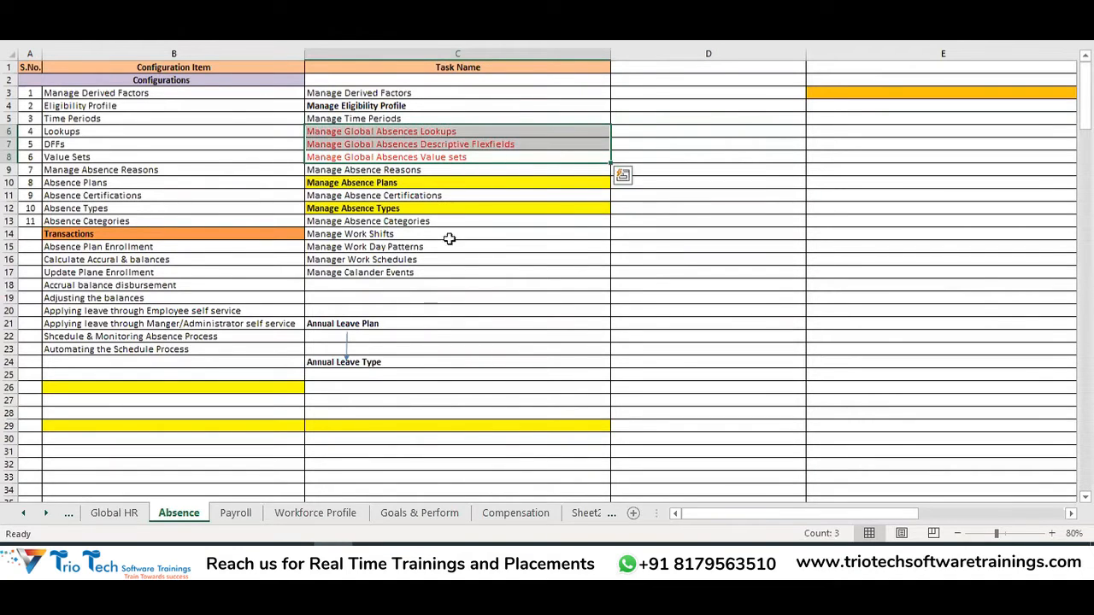
pyautogui.hotkey('alt', 'Tab')
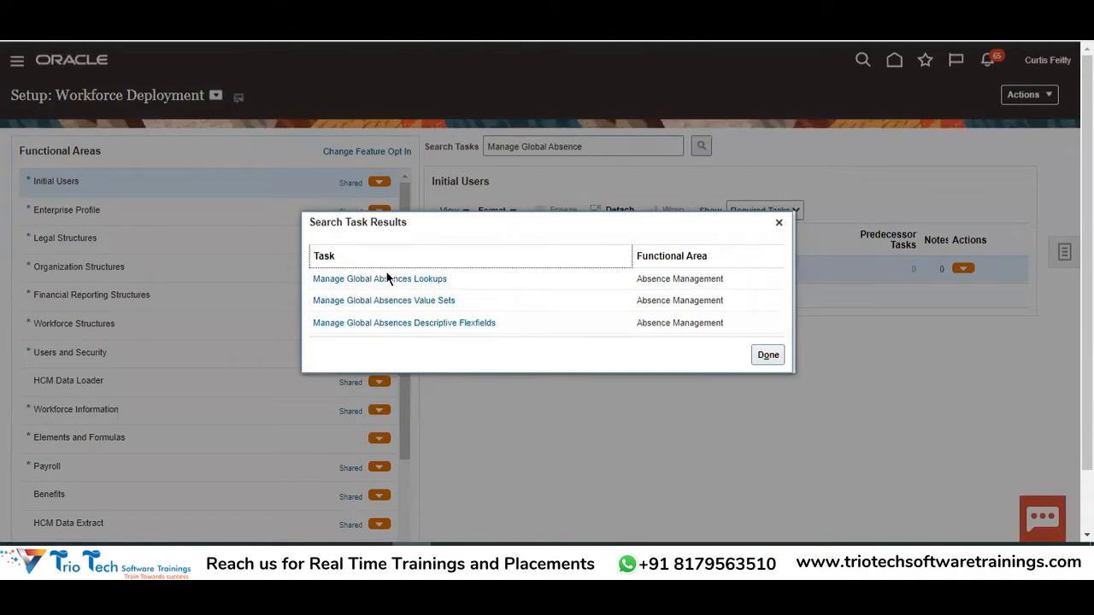
# Open the Manage Global Absences Lookups task and highlight "Lookups" and "Absences" in its page title
pyautogui.click(396, 282)
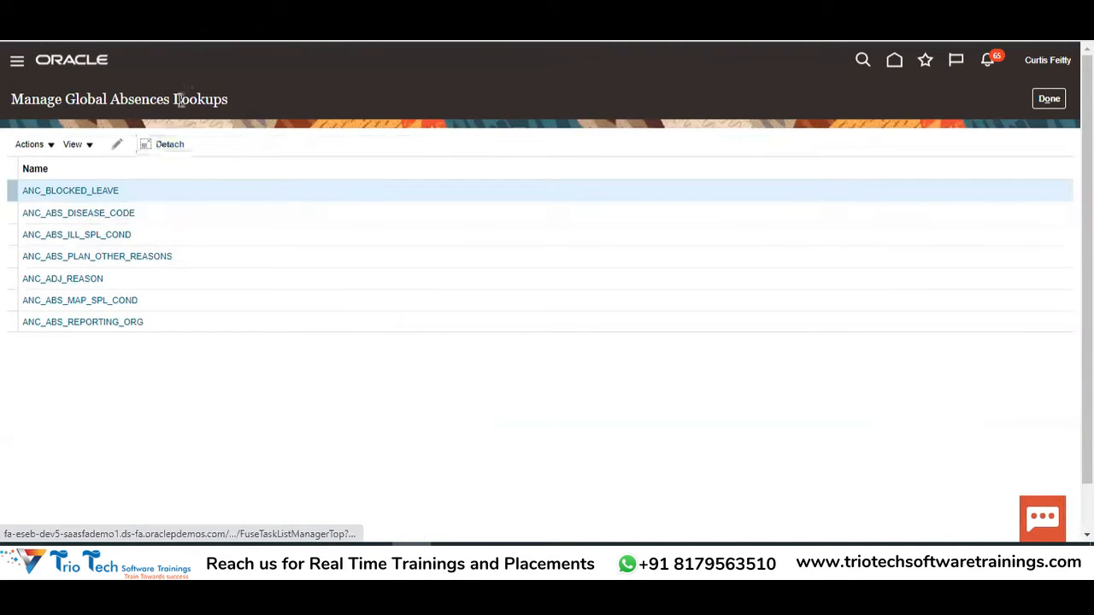
pyautogui.moveTo(175, 99); pyautogui.dragTo(231, 104)
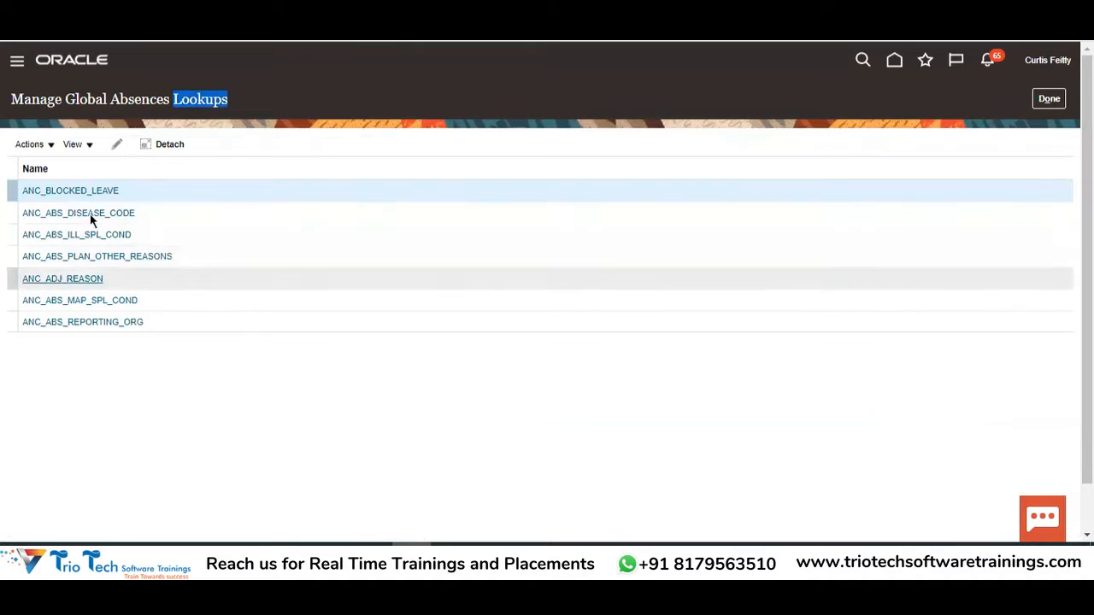
pyautogui.click(137, 99)
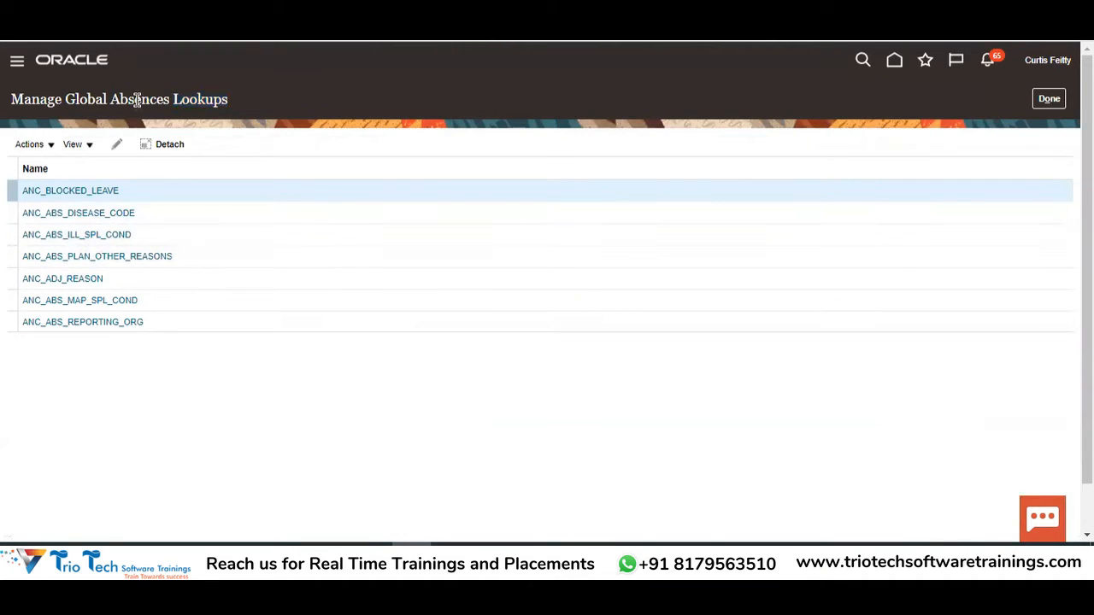
pyautogui.doubleClick(137, 100)
# In the Absence worksheet, highlight the tasks from Manage Absence Reasons to Manage Calander Events in C9:C17
pyautogui.hotkey('alt', 'Tab')
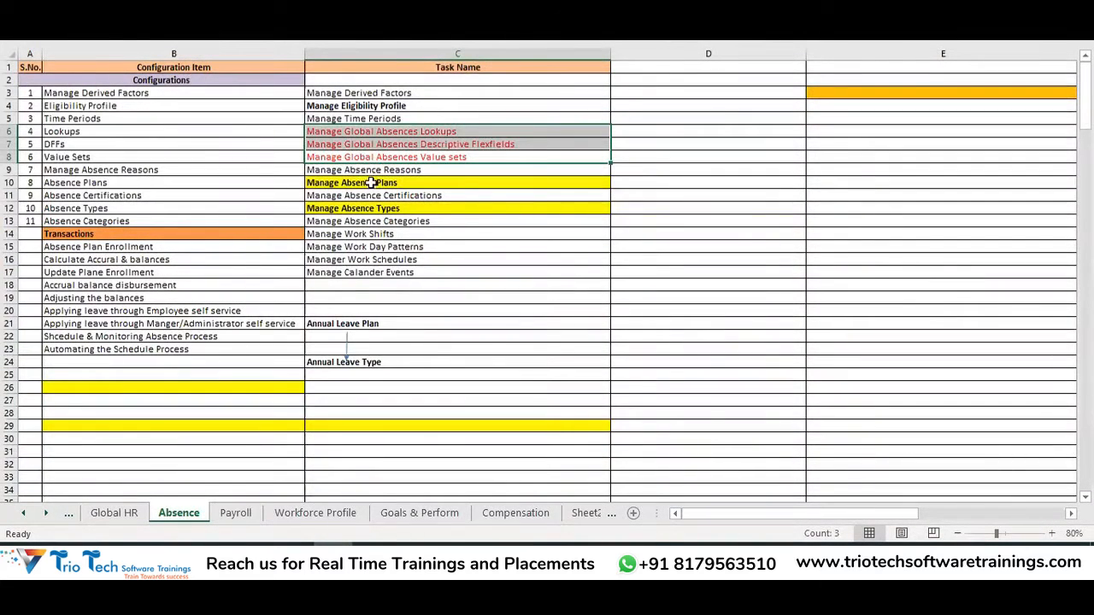
pyautogui.moveTo(371, 169); pyautogui.dragTo(377, 265)
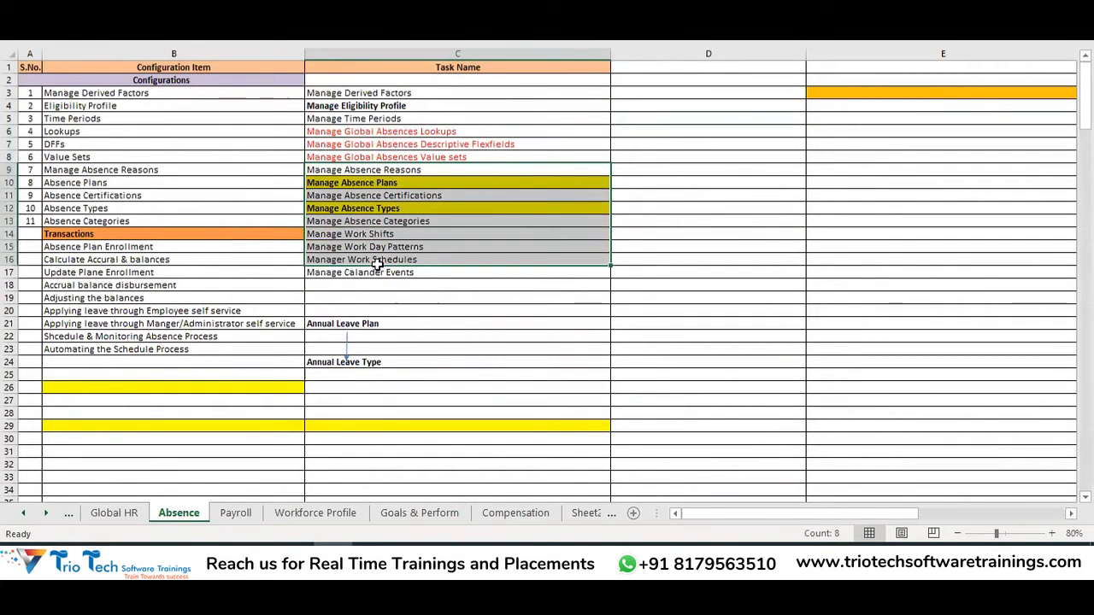
pyautogui.hotkey('shift', 'Down')
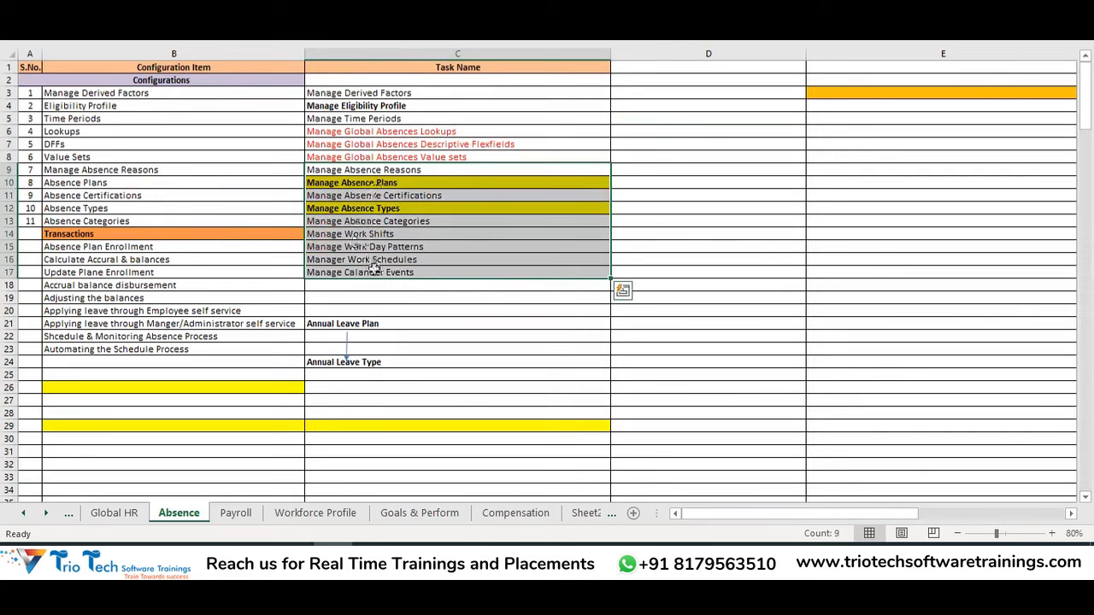
# Open the ANC_ADJ_REASON lookup in Oracle and examine its configuration level, Lookup Codes heading and lookup type
pyautogui.hotkey('alt', 'Tab')
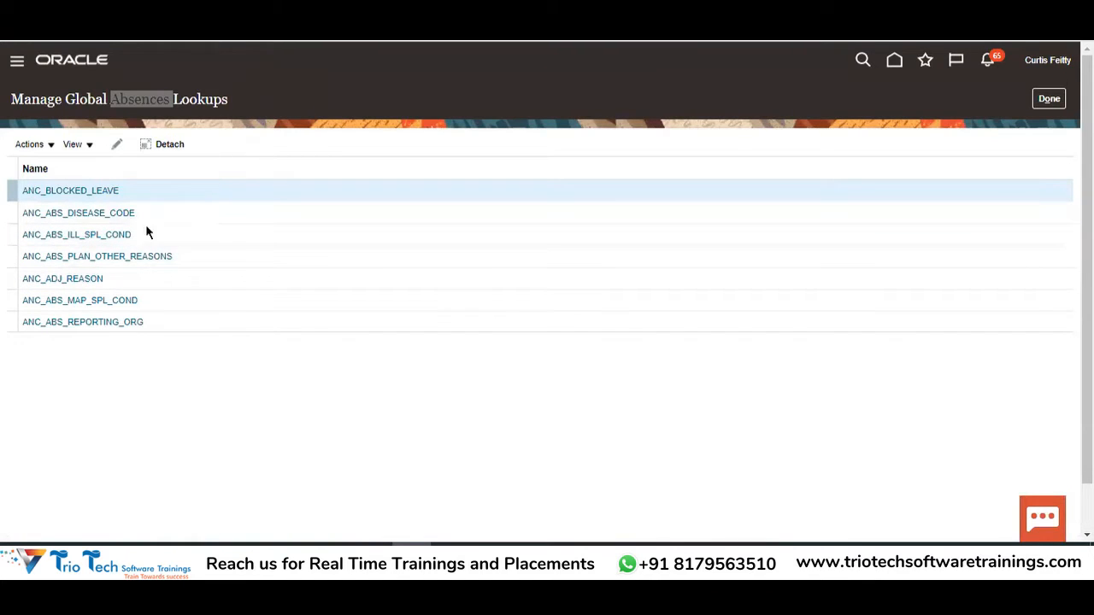
pyautogui.click(125, 279)
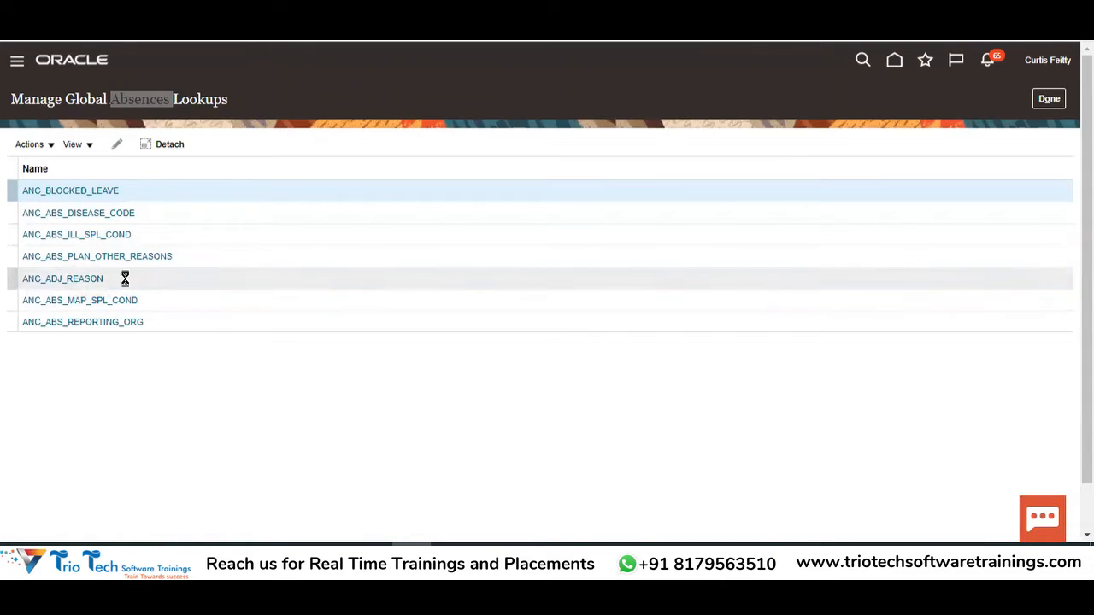
pyautogui.click(69, 282)
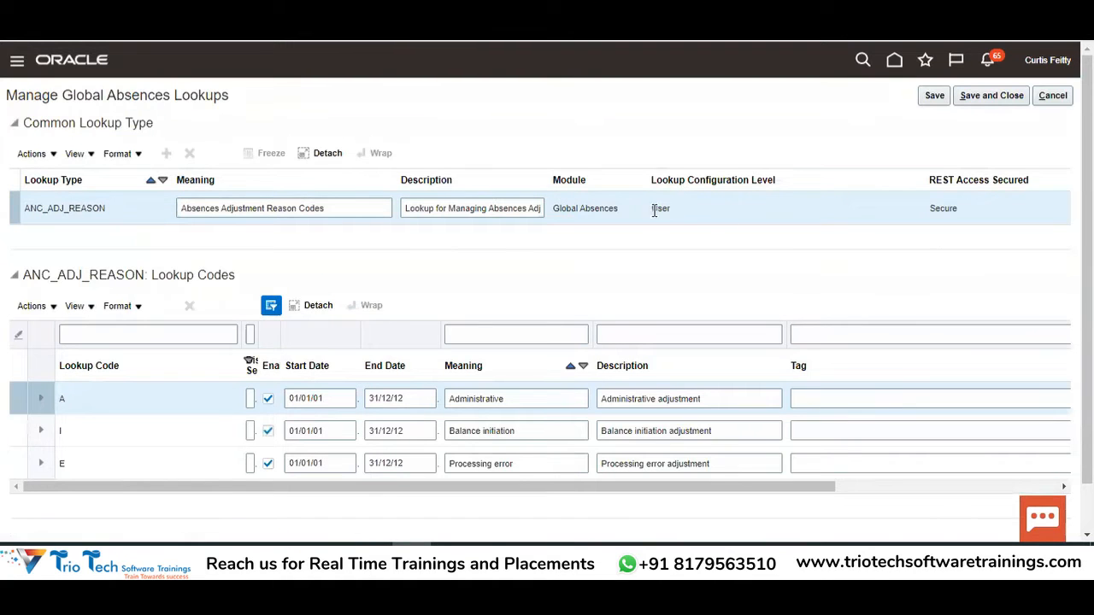
pyautogui.doubleClick(657, 213)
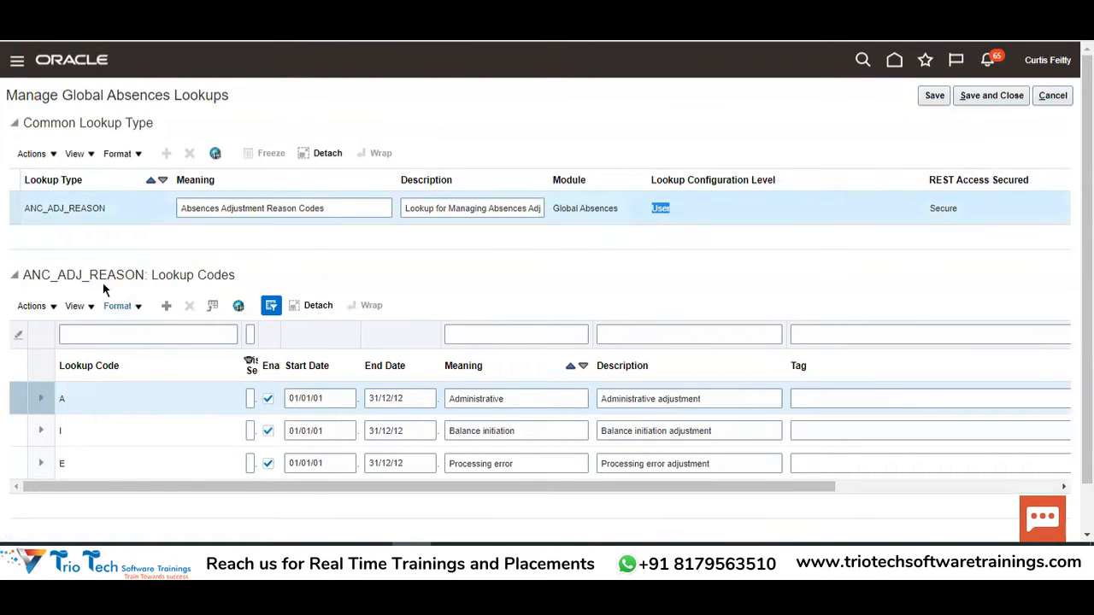
pyautogui.click(153, 274)
pyautogui.moveTo(154, 275); pyautogui.dragTo(216, 275)
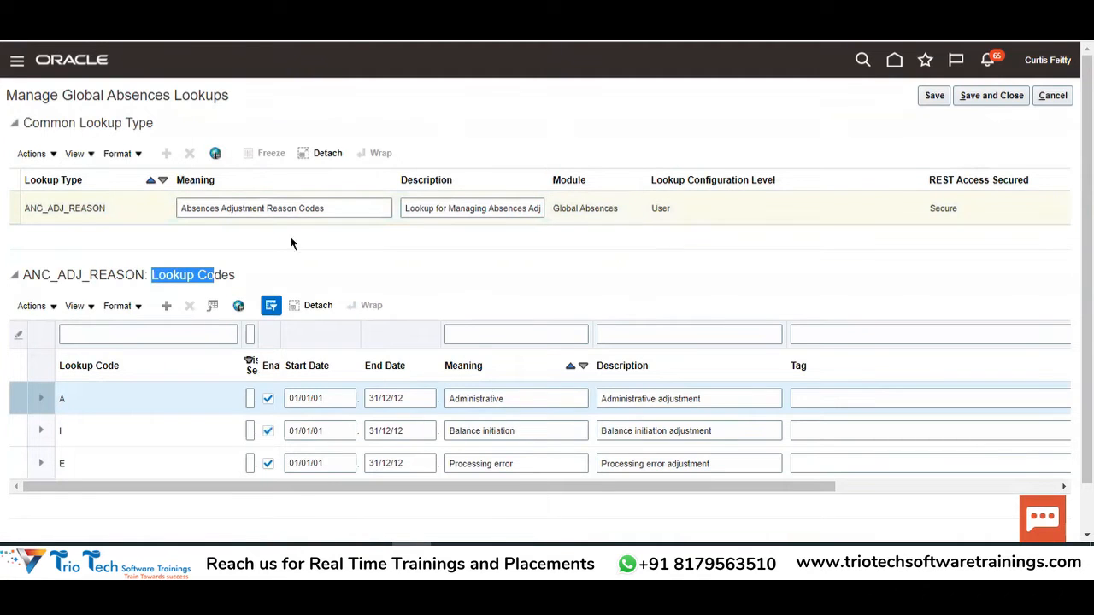
pyautogui.doubleClick(86, 210)
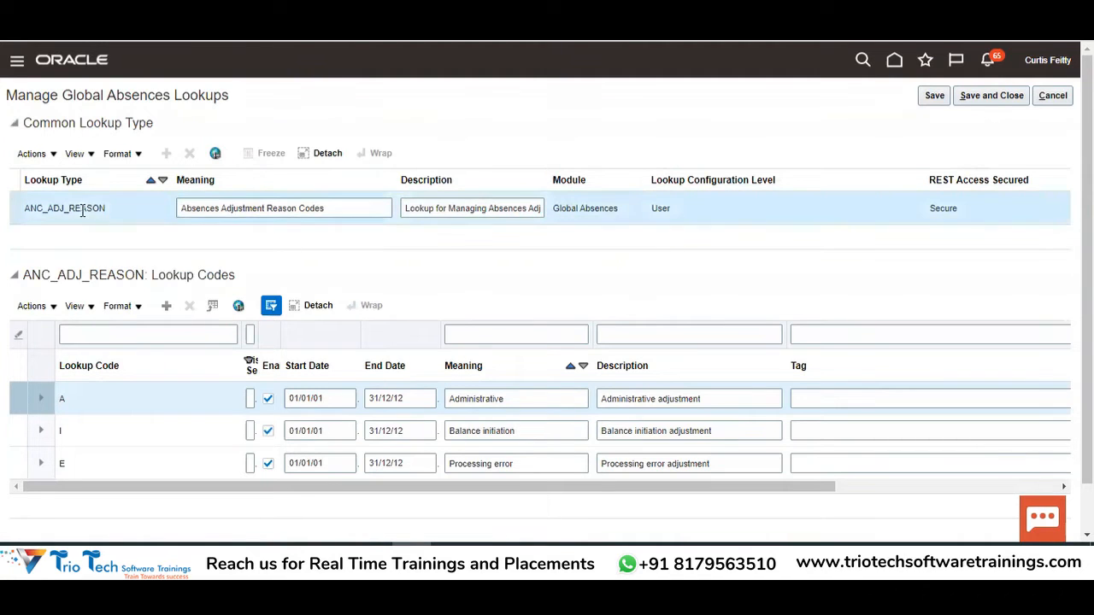
# Examine the ANC_ADJ_REASON code meanings Administrative, Balance initiation and Processing error one by one
pyautogui.click(504, 400)
pyautogui.moveTo(503, 400); pyautogui.dragTo(448, 402)
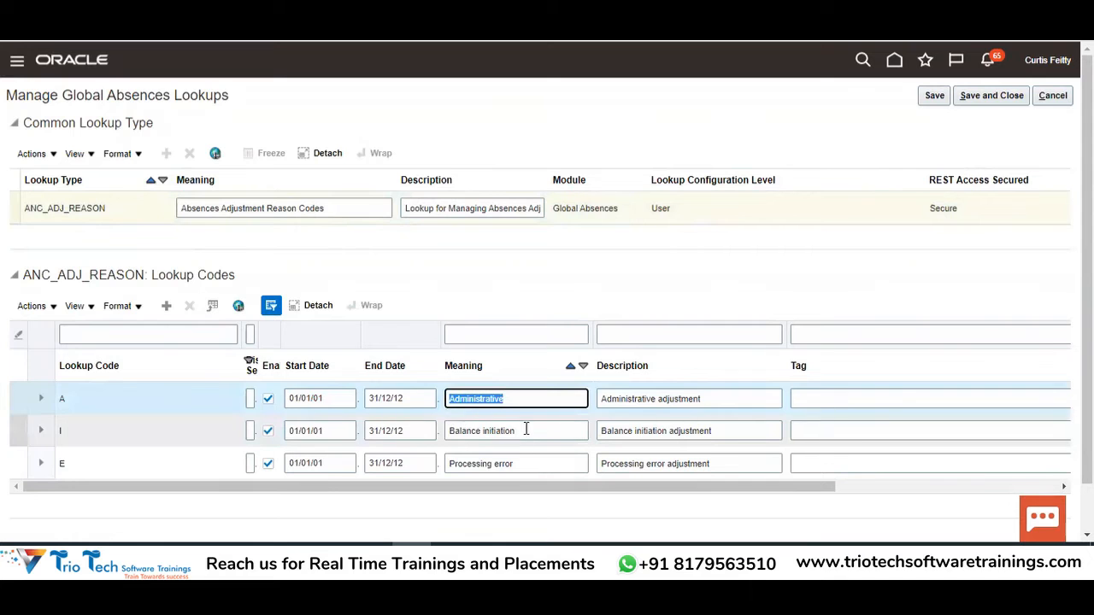
pyautogui.moveTo(526, 430); pyautogui.dragTo(448, 430)
pyautogui.moveTo(519, 465); pyautogui.dragTo(447, 460)
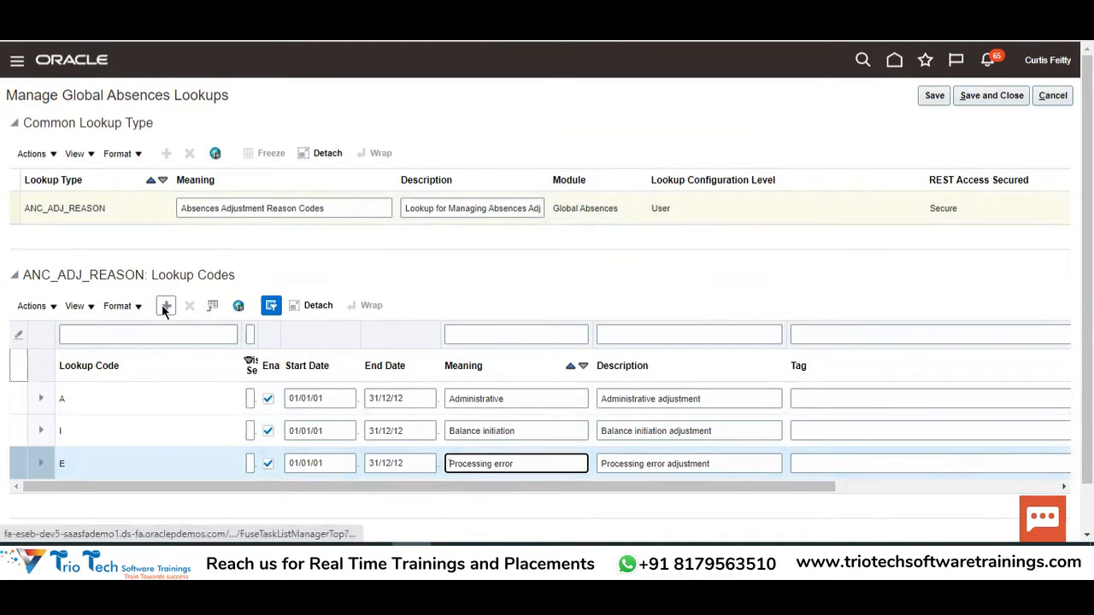
pyautogui.click(126, 393)
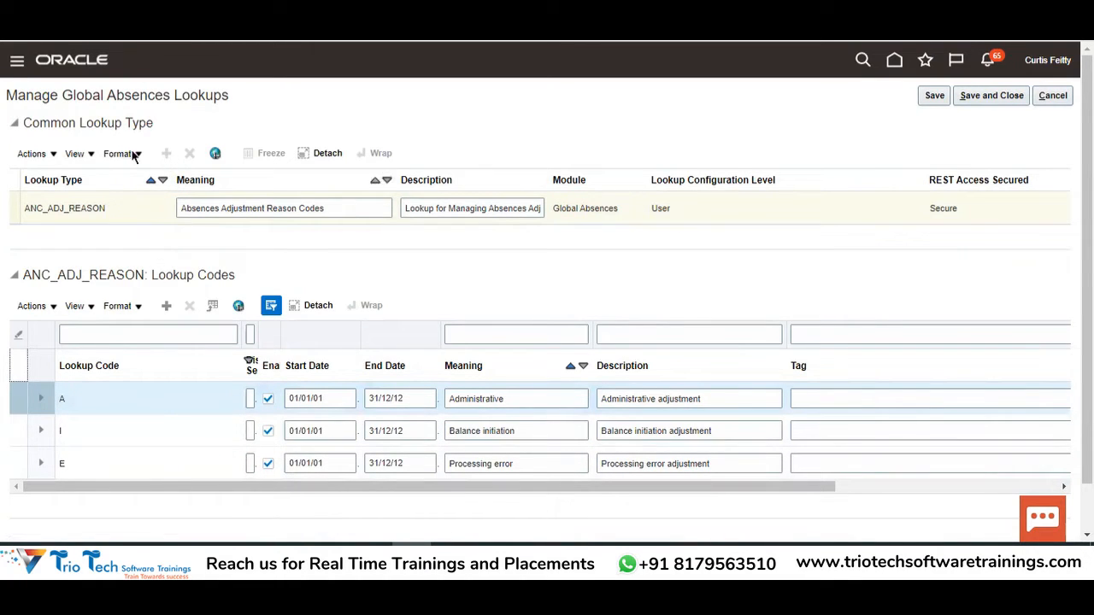
# Highlight "Absences" in the Manage Global Absences Lookups title above the ANC_ADJ_REASON details
pyautogui.doubleClick(198, 95)
pyautogui.click(139, 99)
pyautogui.doubleClick(139, 97)
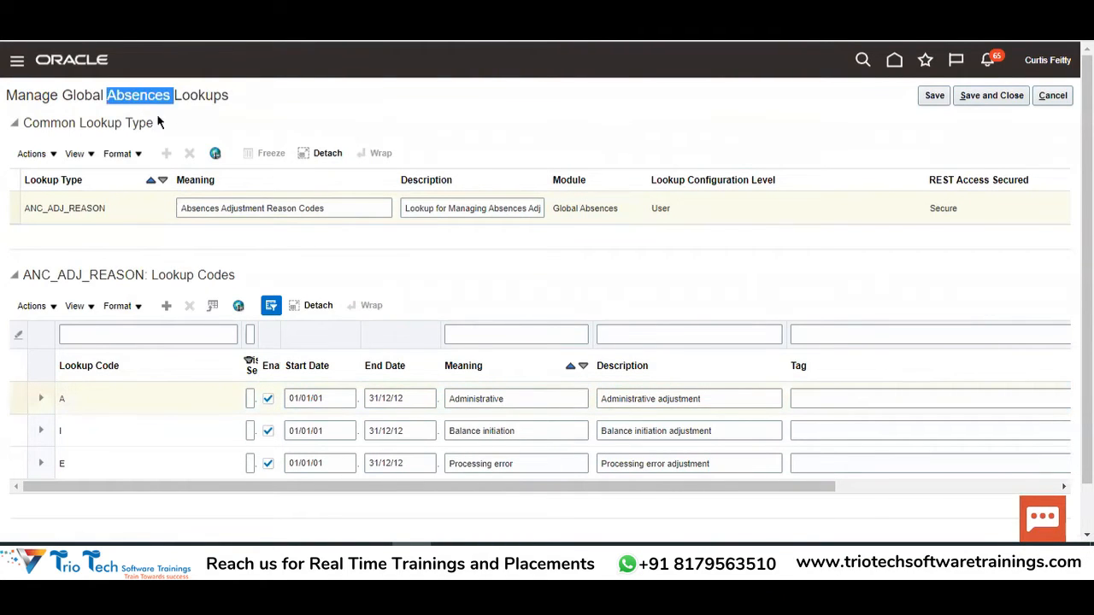
# Relate the ANC_ADJ_REASON lookup type in Oracle to the Manage Absence Plans task in C10 of the Absence worksheet
pyautogui.hotkey('alt', 'Tab')
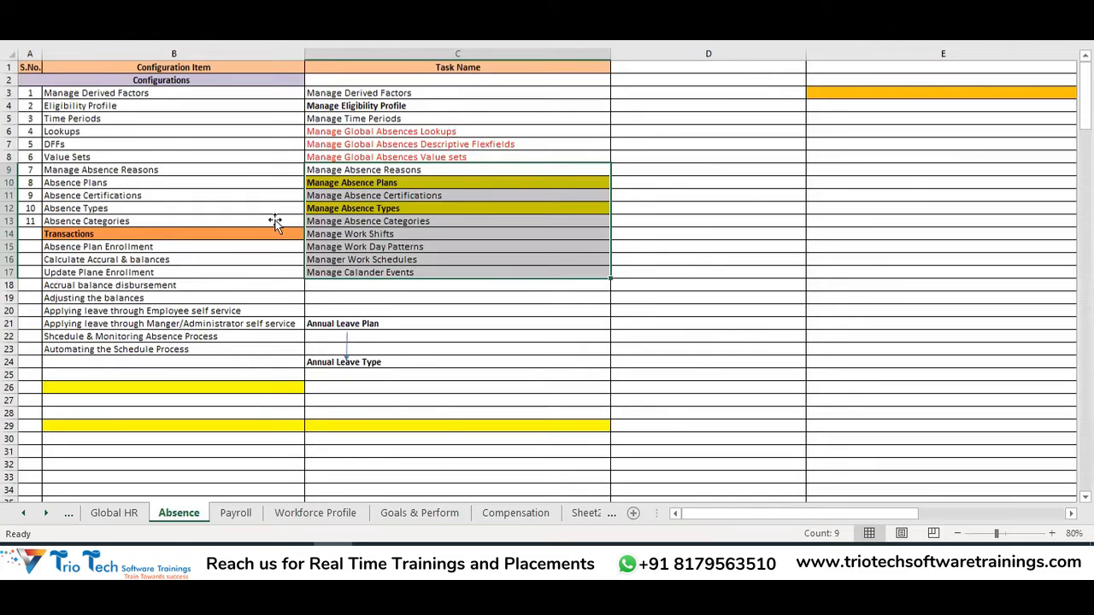
pyautogui.hotkey('alt', 'Tab')
pyautogui.click(56, 206)
pyautogui.doubleClick(60, 208)
pyautogui.hotkey('alt', 'Tab')
pyautogui.click(398, 182)
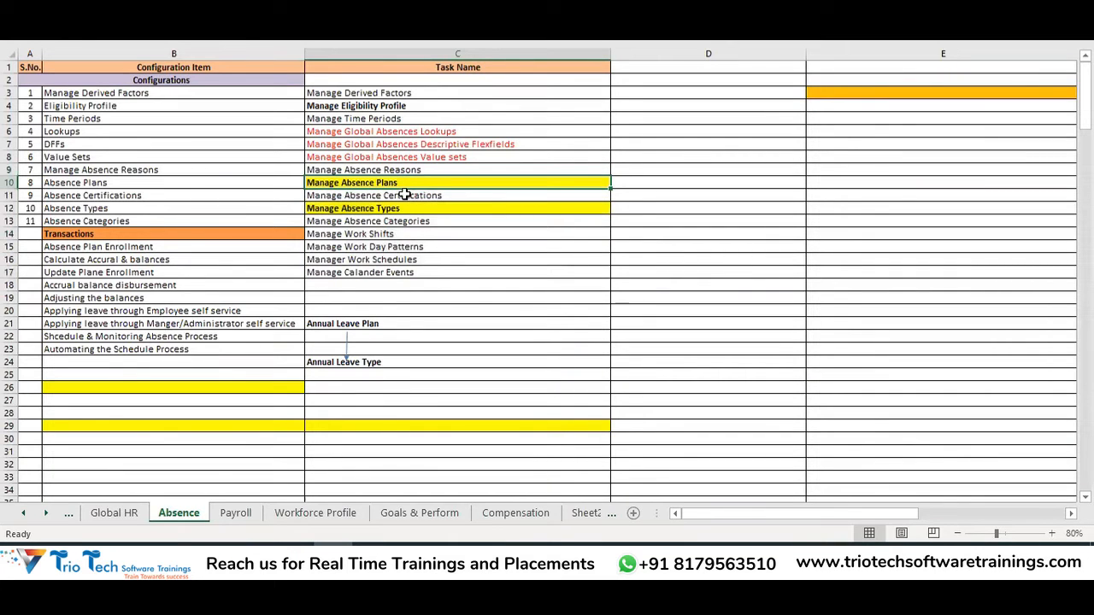
# Review the three adjustment reason meanings once more in Oracle and leave the ANC_ADJ_REASON lookup without saving
pyautogui.hotkey('alt', 'Tab')
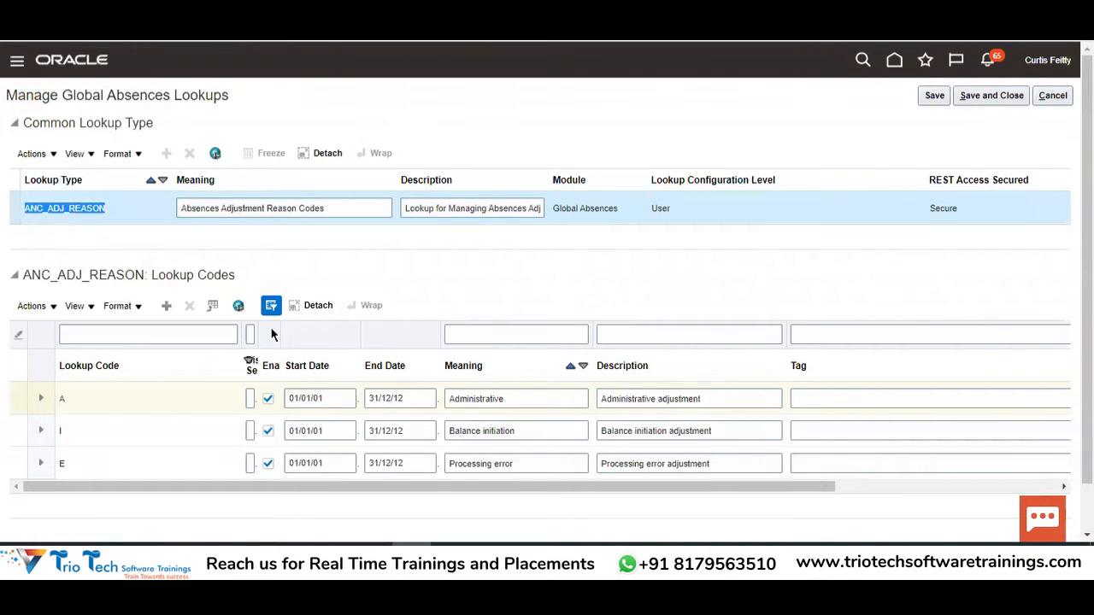
pyautogui.click(466, 400)
pyautogui.click(517, 431)
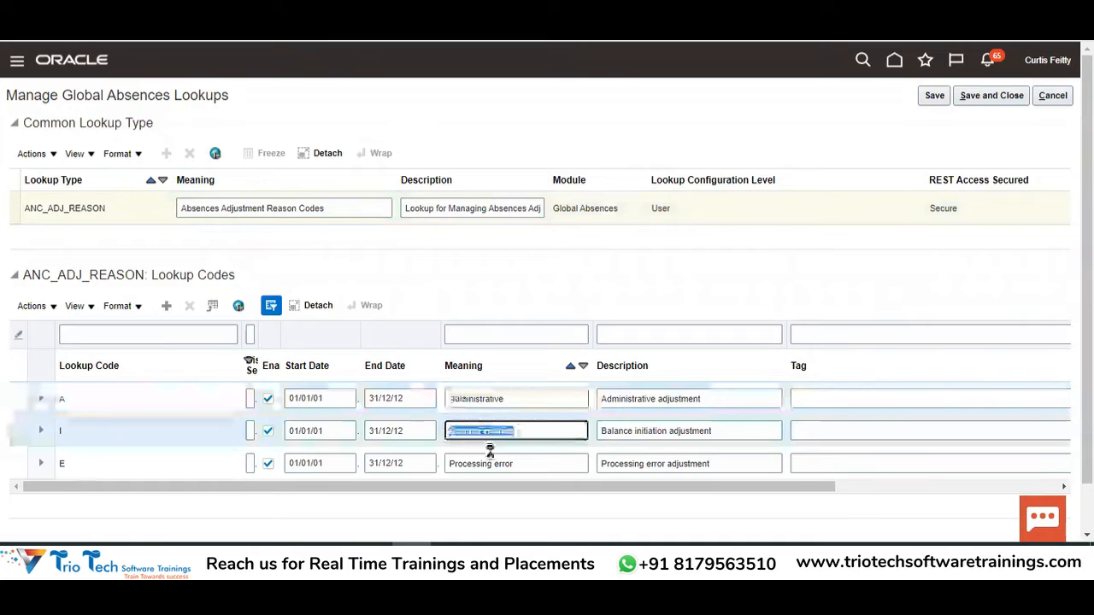
pyautogui.click(490, 463)
pyautogui.click(1052, 96)
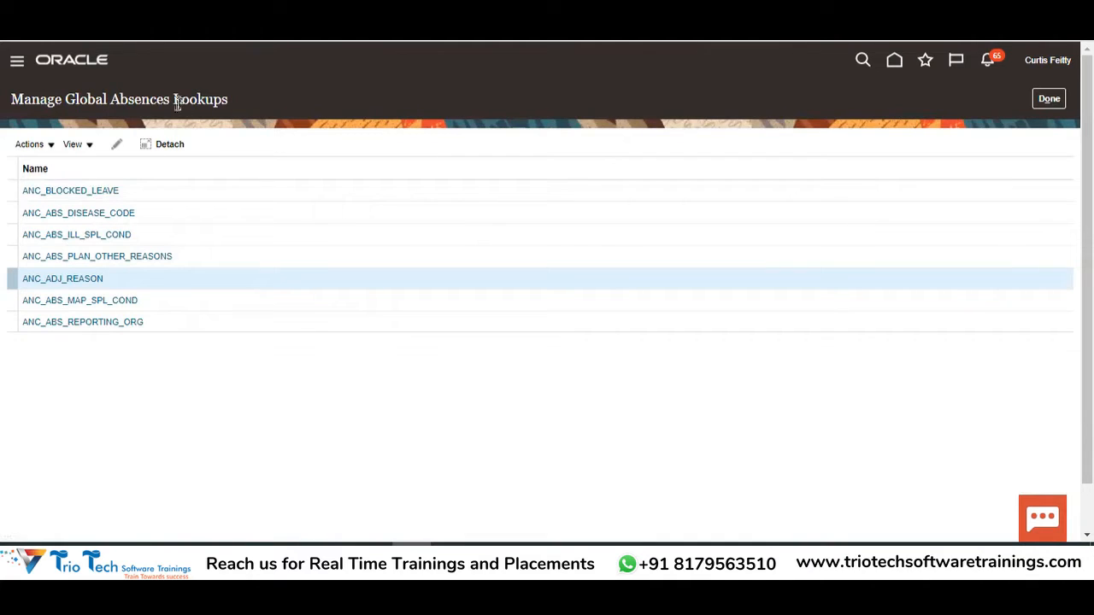
# Highlight the Manage Global Absences Lookups page title, then close the lookup list and return to the Absence worksheet
pyautogui.moveTo(174, 100); pyautogui.dragTo(229, 99)
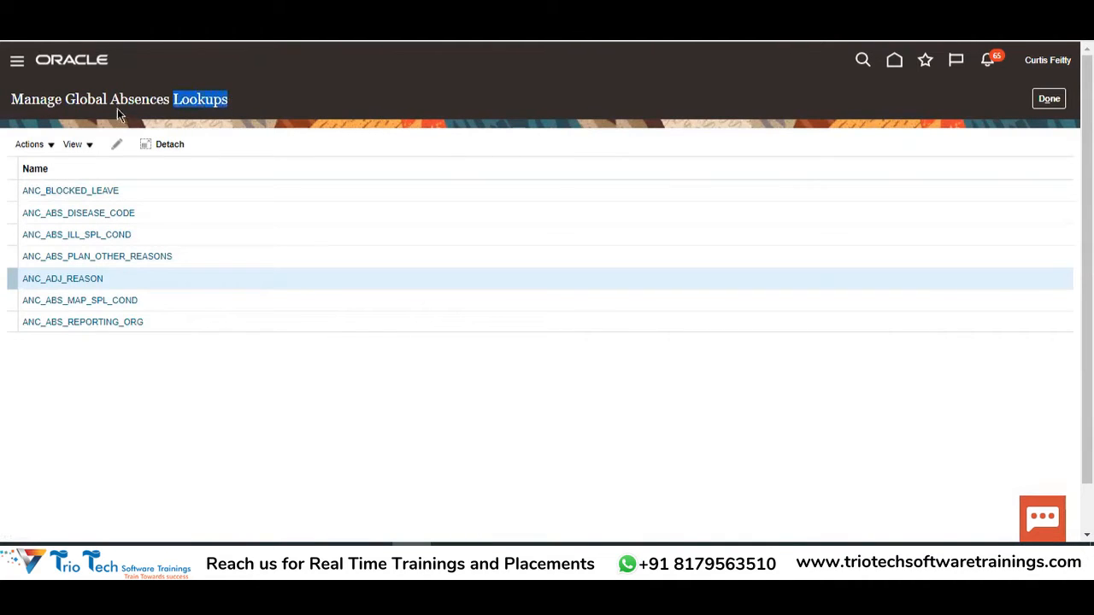
pyautogui.moveTo(11, 102); pyautogui.dragTo(217, 102)
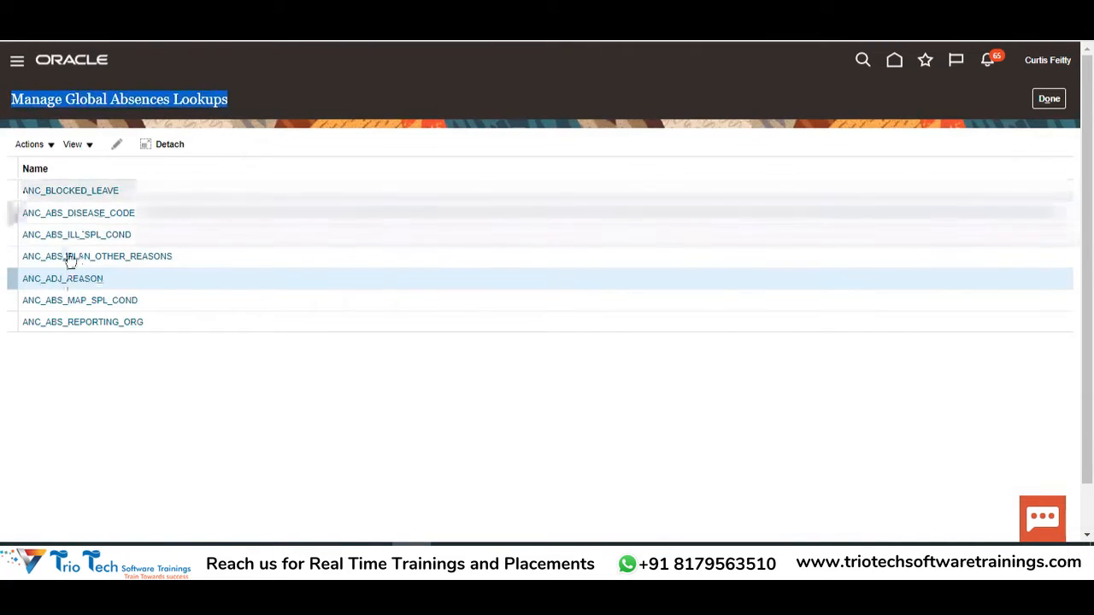
pyautogui.click(1048, 98)
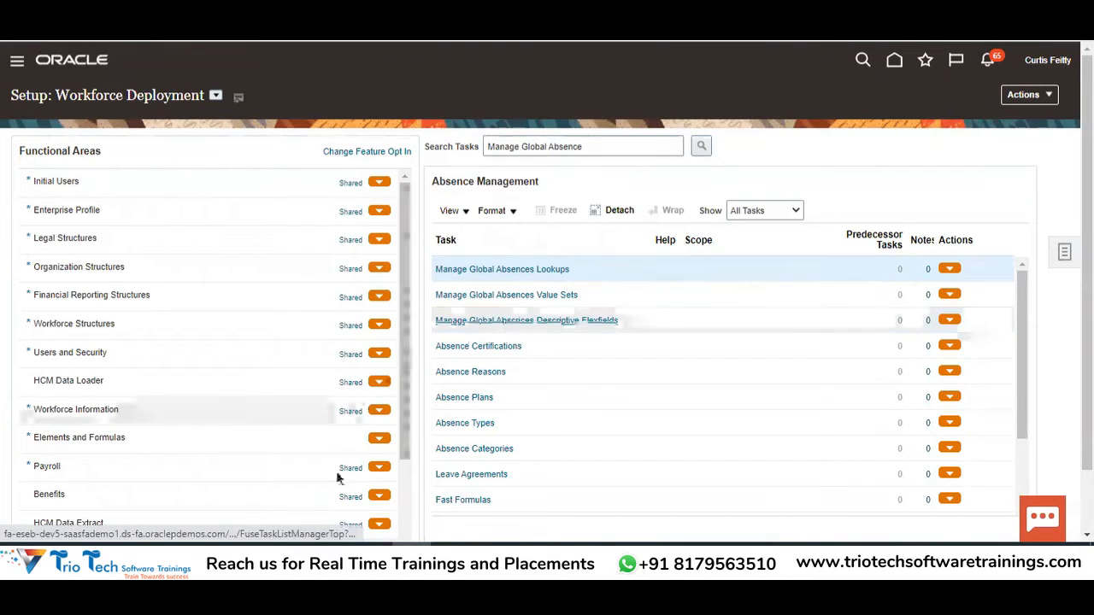
pyautogui.click(335, 554)
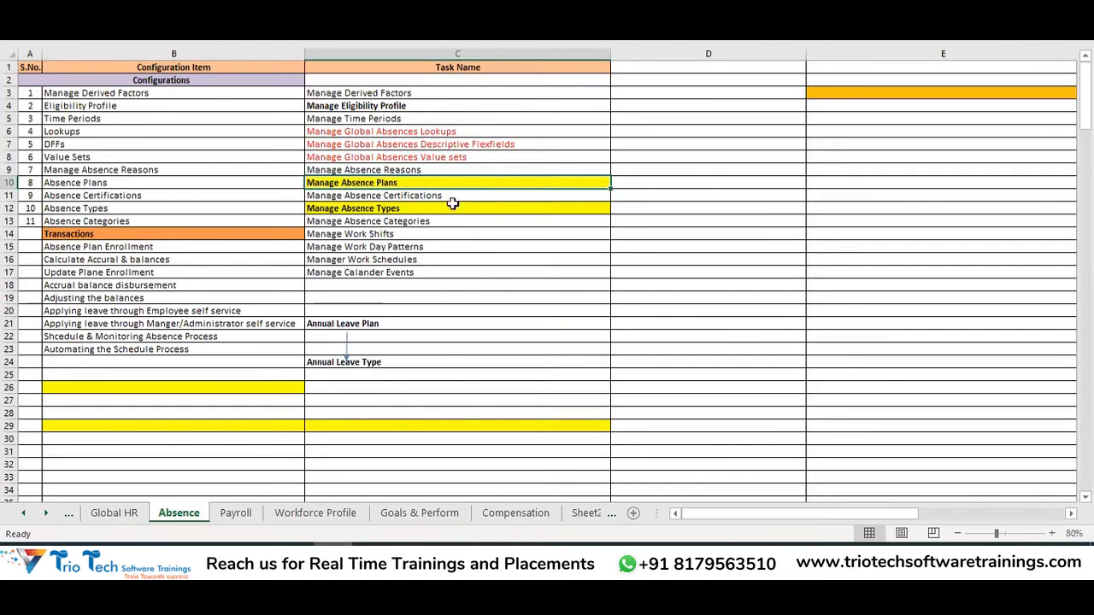
# Relate the Manage Global Absences Descriptive Flexfields task in C7 to Manage Absence Plans and the other tasks in C9:C17
pyautogui.click(481, 145)
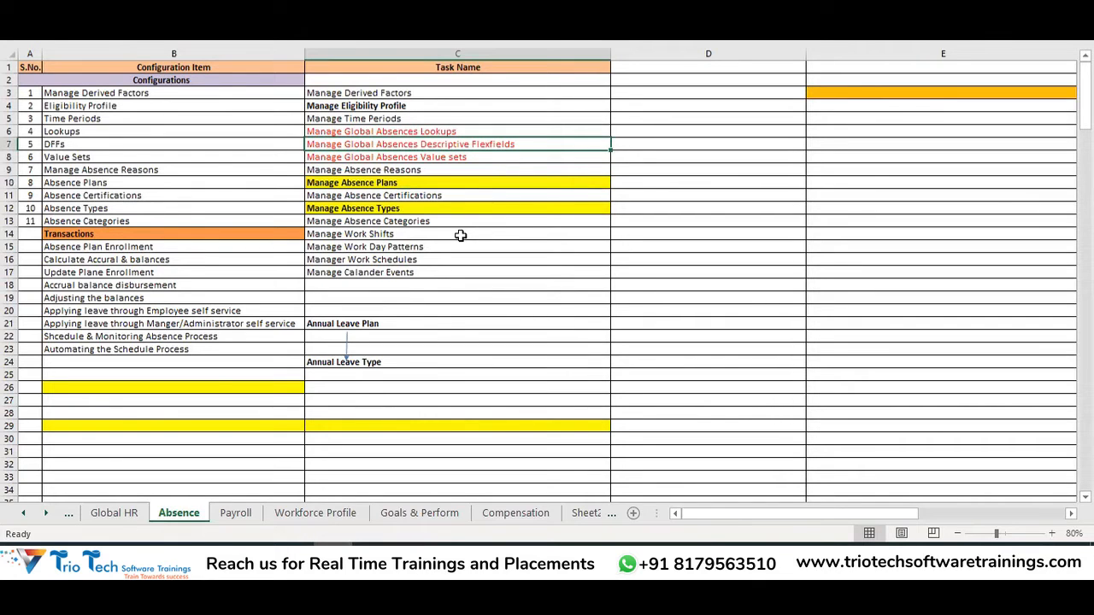
pyautogui.click(371, 184)
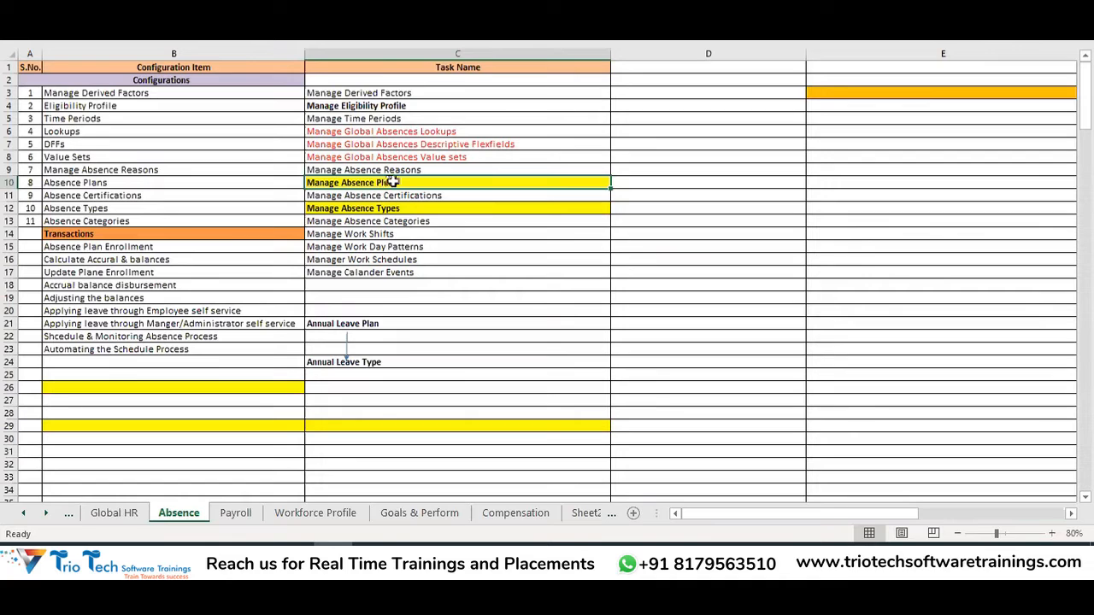
pyautogui.moveTo(384, 169); pyautogui.dragTo(376, 273)
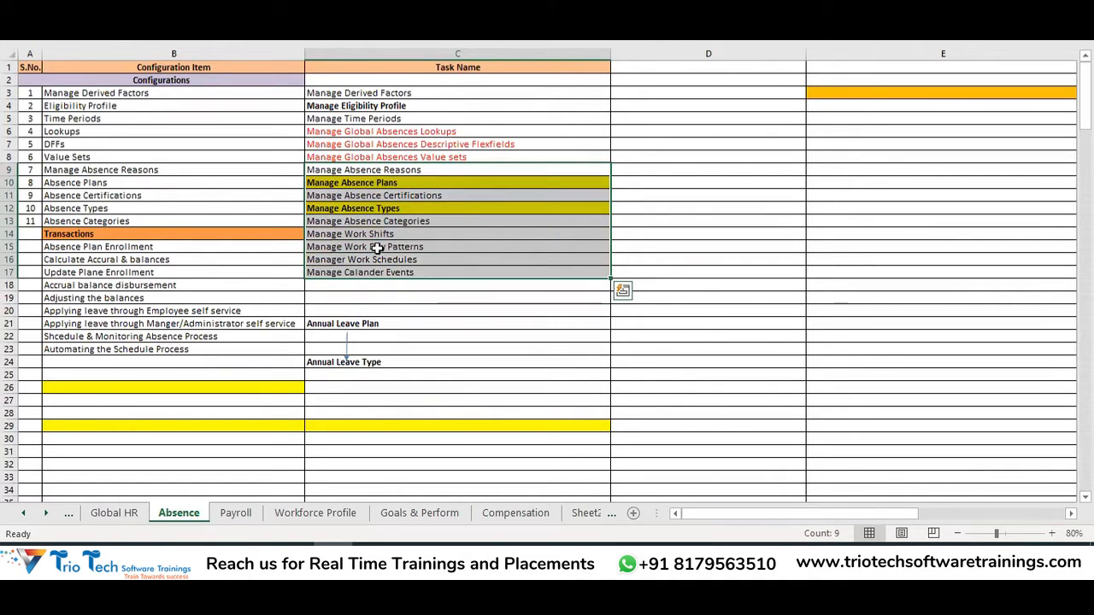
pyautogui.click(420, 143)
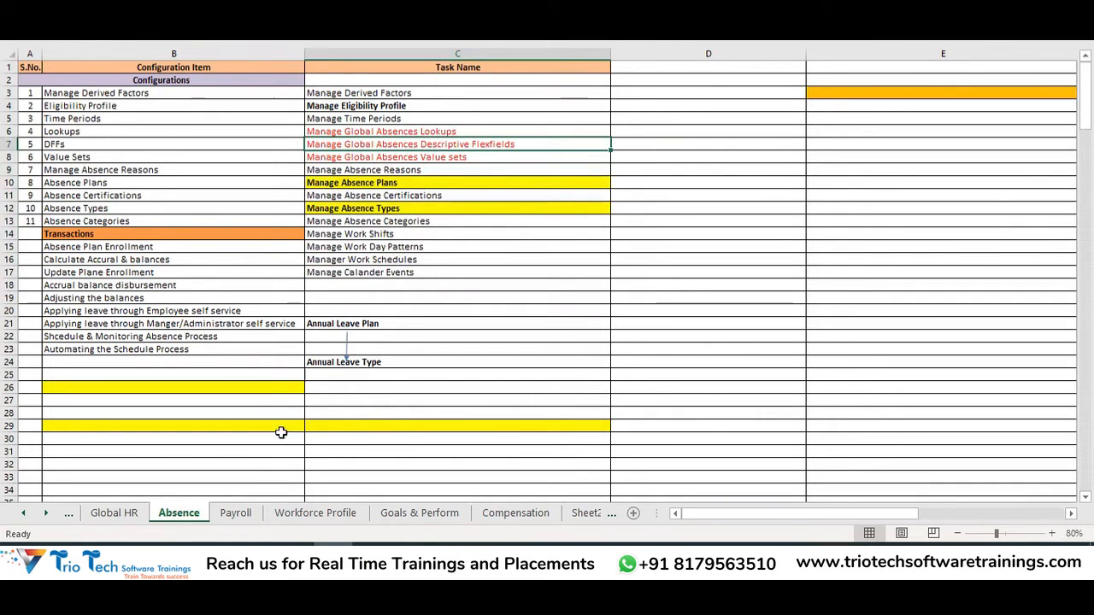
# Switch to Oracle, open the Manage Global Absences Descriptive Flexfields task, and highlight "Absences" in its page title
pyautogui.click(412, 559)
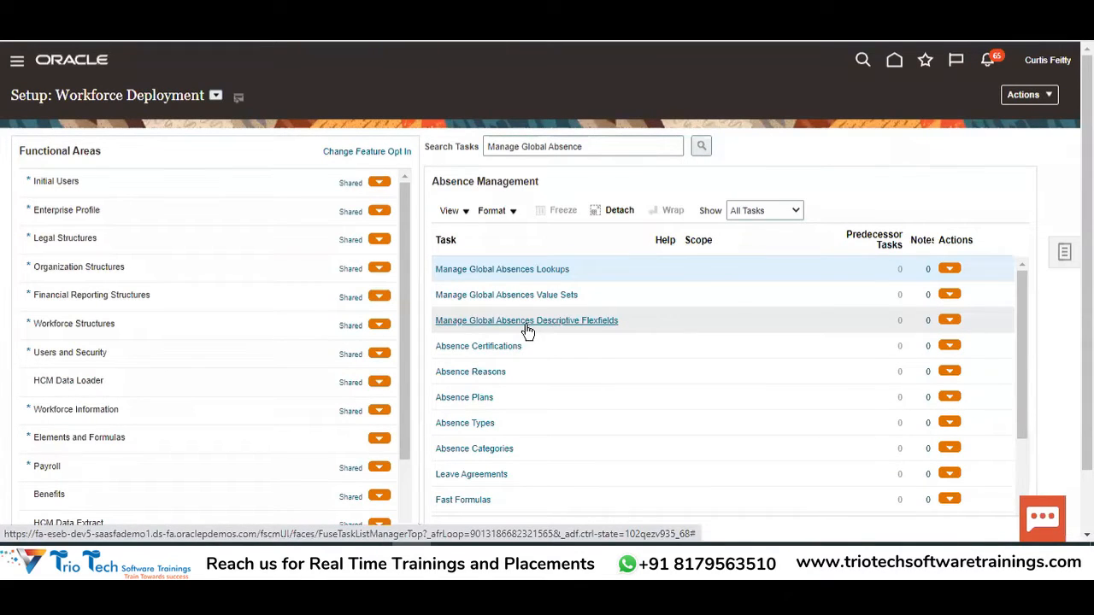
pyautogui.click(527, 322)
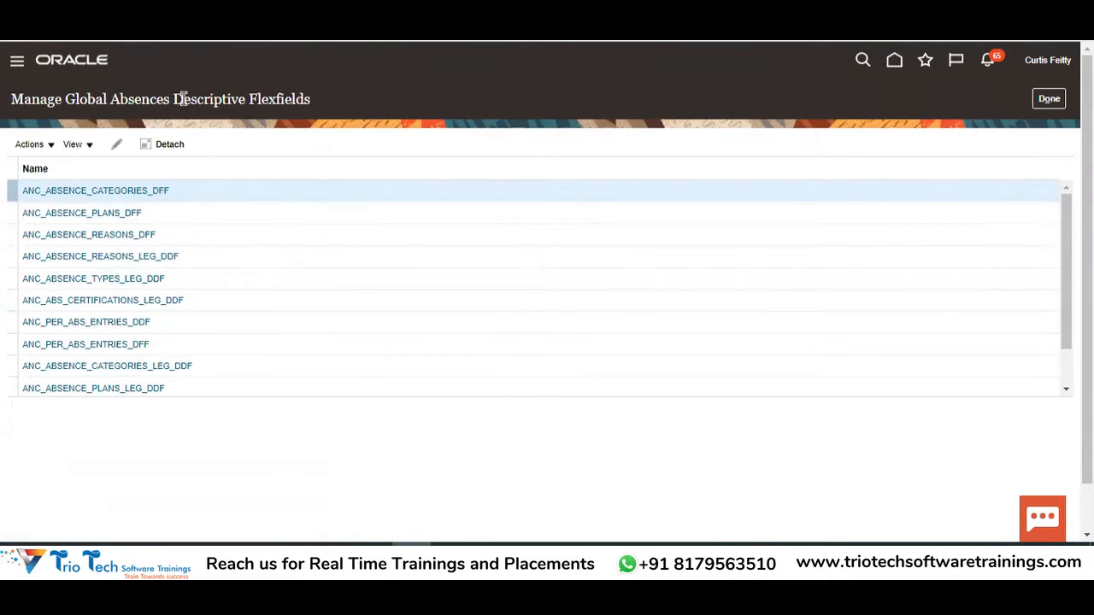
pyautogui.moveTo(72, 94); pyautogui.dragTo(247, 100)
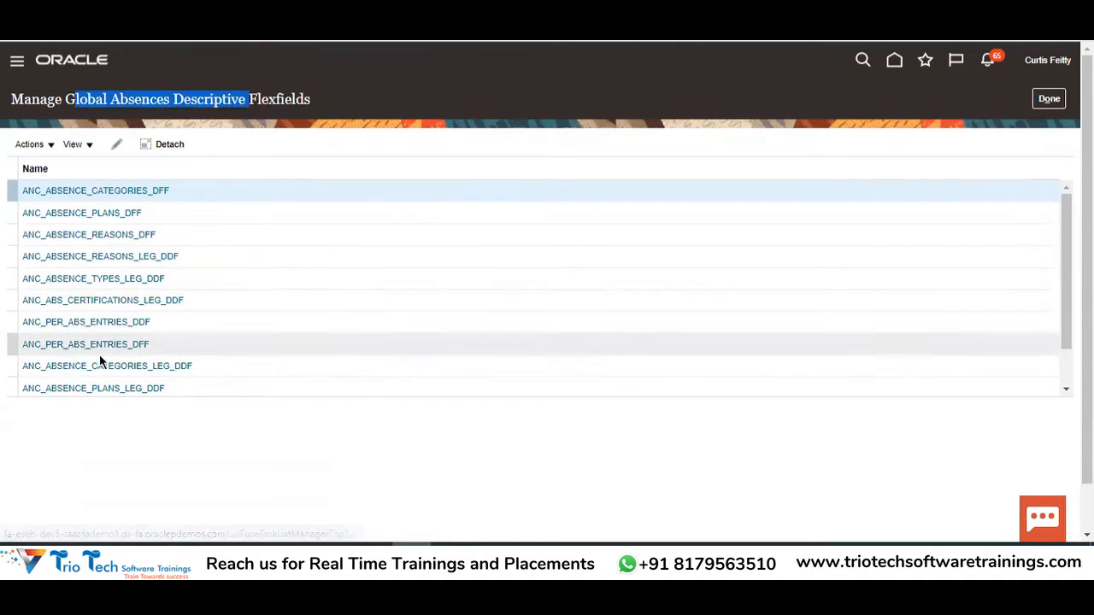
pyautogui.doubleClick(149, 100)
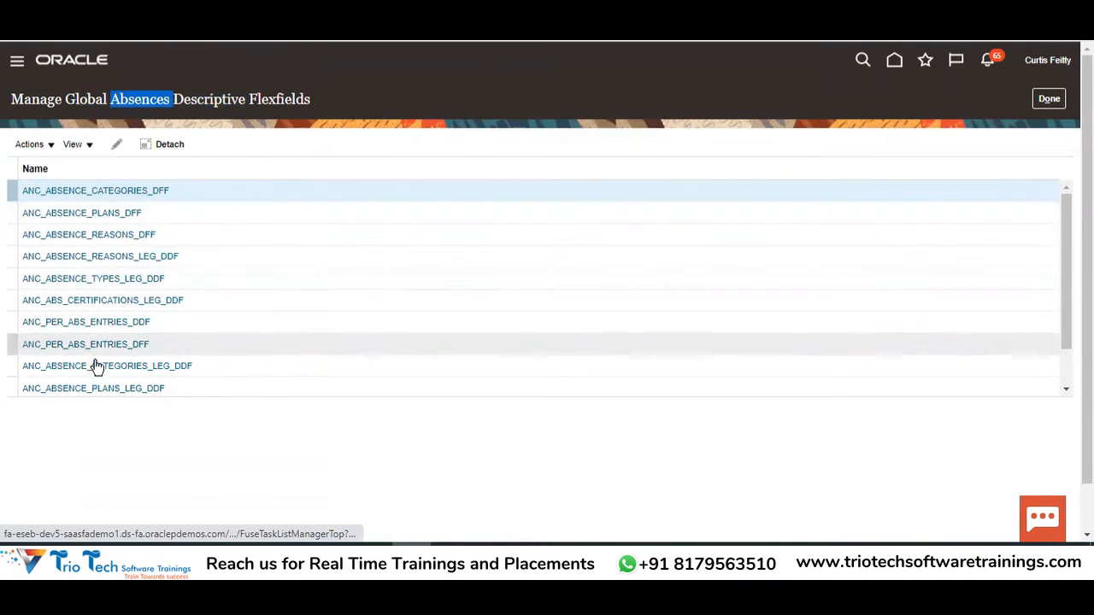
# Open the ANC_ABSENCE_PLANS_DFF flexfield for editing and highlight its flexfield code
pyautogui.click(99, 215)
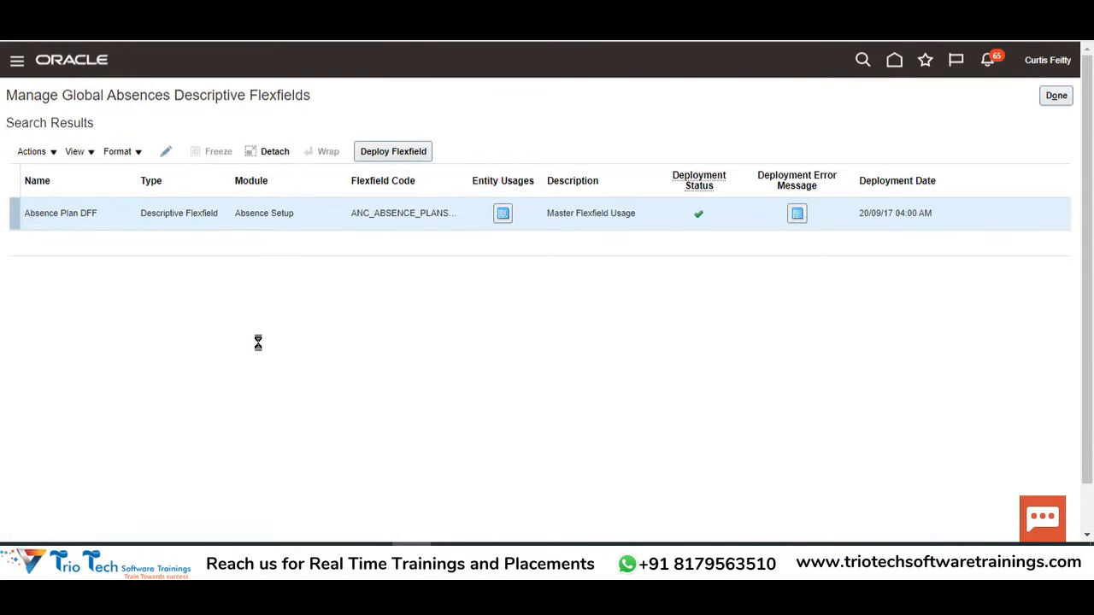
pyautogui.moveTo(61, 213); pyautogui.dragTo(166, 246)
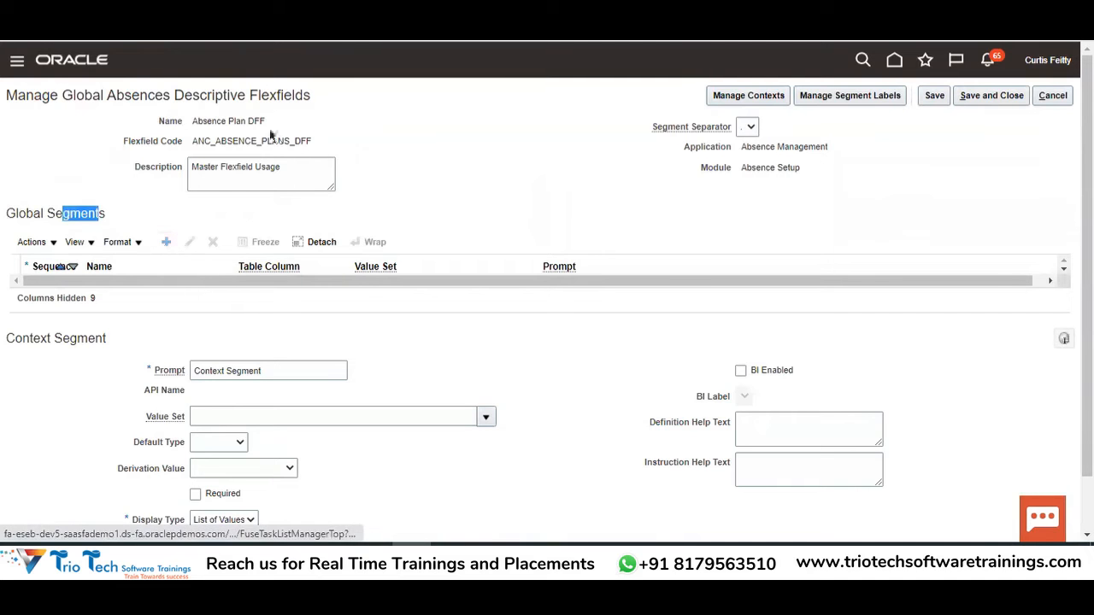
pyautogui.moveTo(226, 141); pyautogui.dragTo(298, 140)
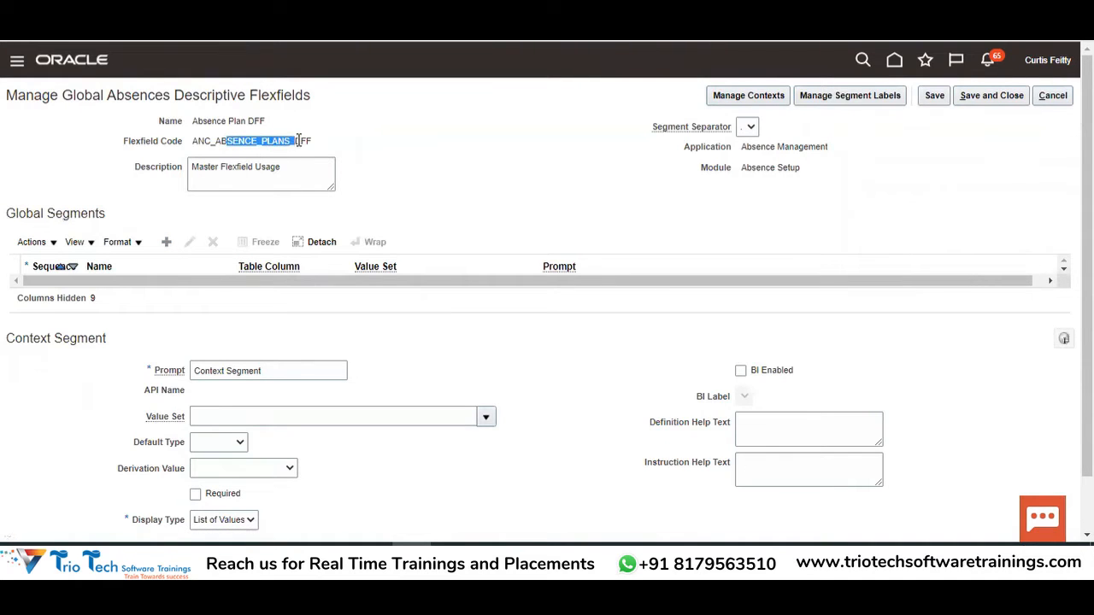
# Return to the Absence worksheet and relate the descriptive flexfields task in C7 to the absence tasks in C9:C16
pyautogui.hotkey('alt', 'Tab')
pyautogui.click(377, 184)
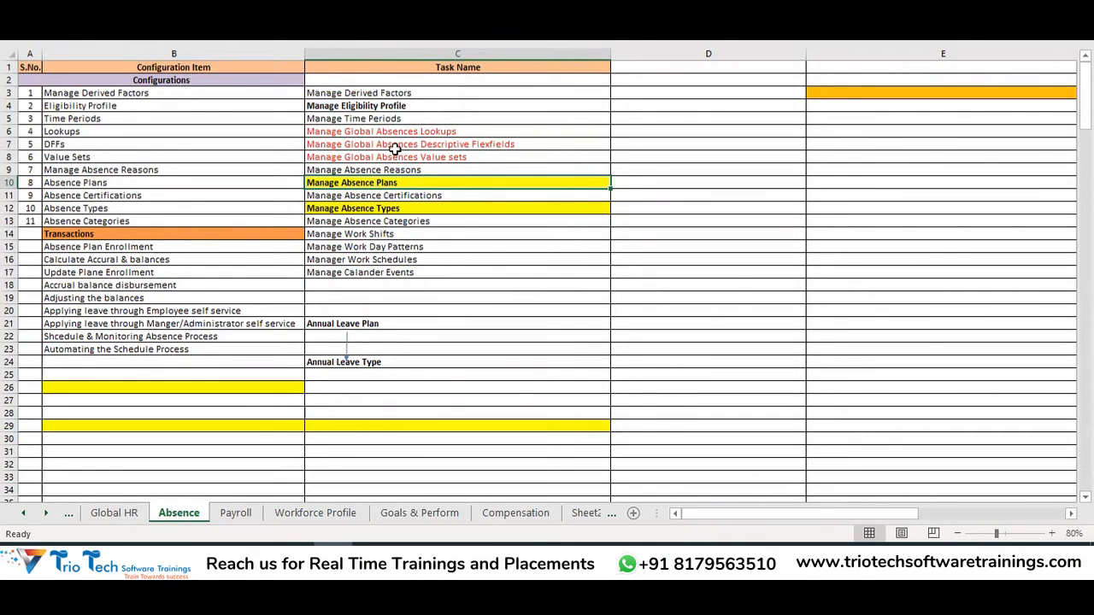
pyautogui.click(394, 147)
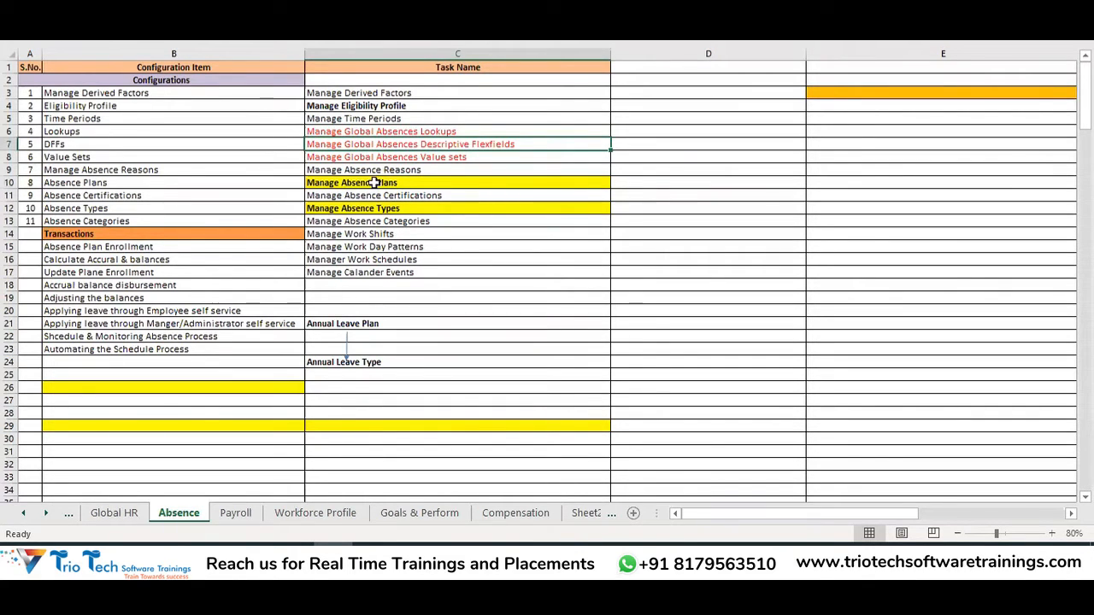
pyautogui.moveTo(375, 182); pyautogui.dragTo(386, 209)
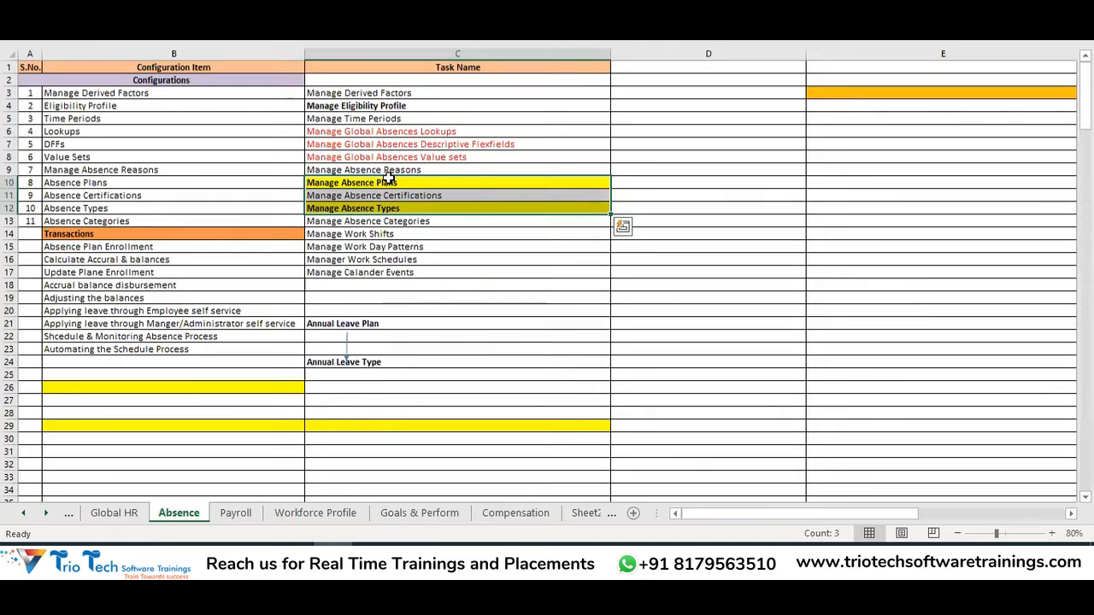
pyautogui.moveTo(385, 168); pyautogui.dragTo(388, 259)
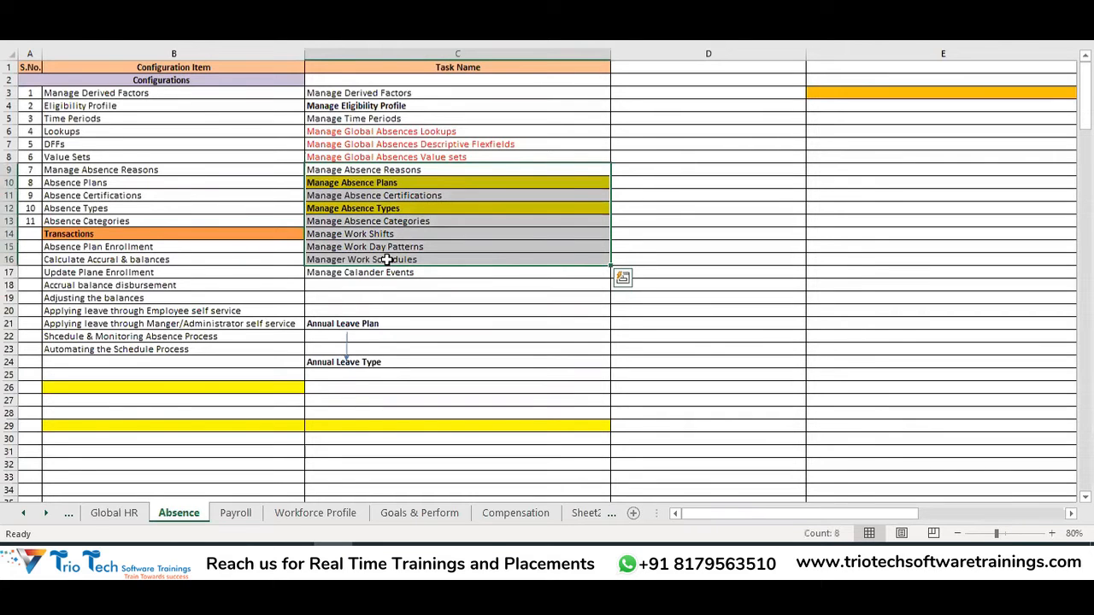
# In Oracle, leave the Absence Plan DFF without saving, highlight the descriptive flexfields page title, and close the flexfield list
pyautogui.hotkey('alt', 'Tab')
pyautogui.click(1051, 102)
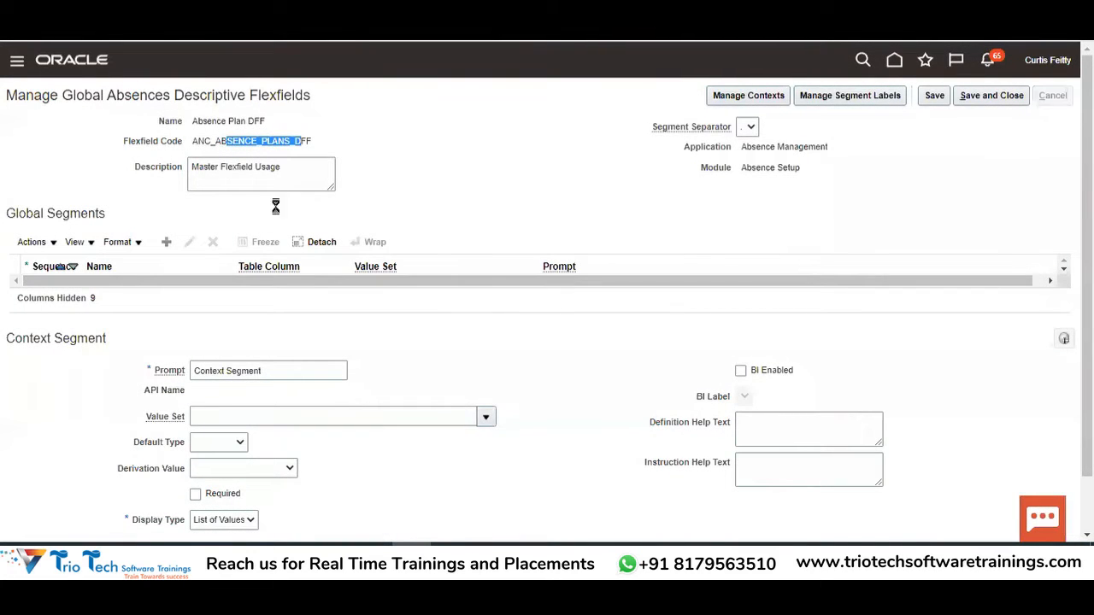
pyautogui.click(1056, 97)
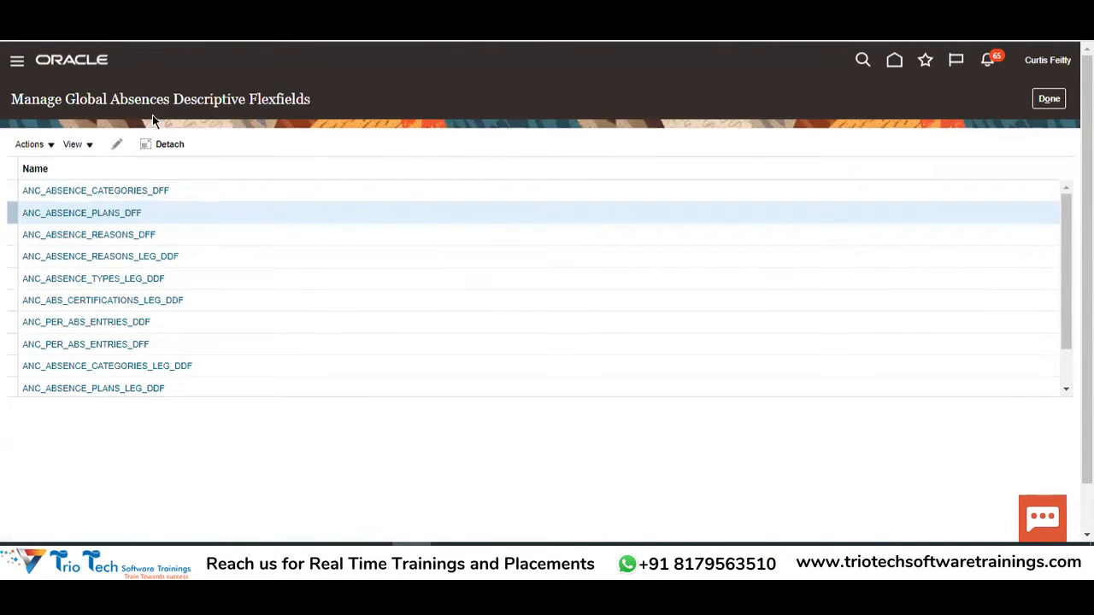
pyautogui.moveTo(67, 99); pyautogui.dragTo(319, 102)
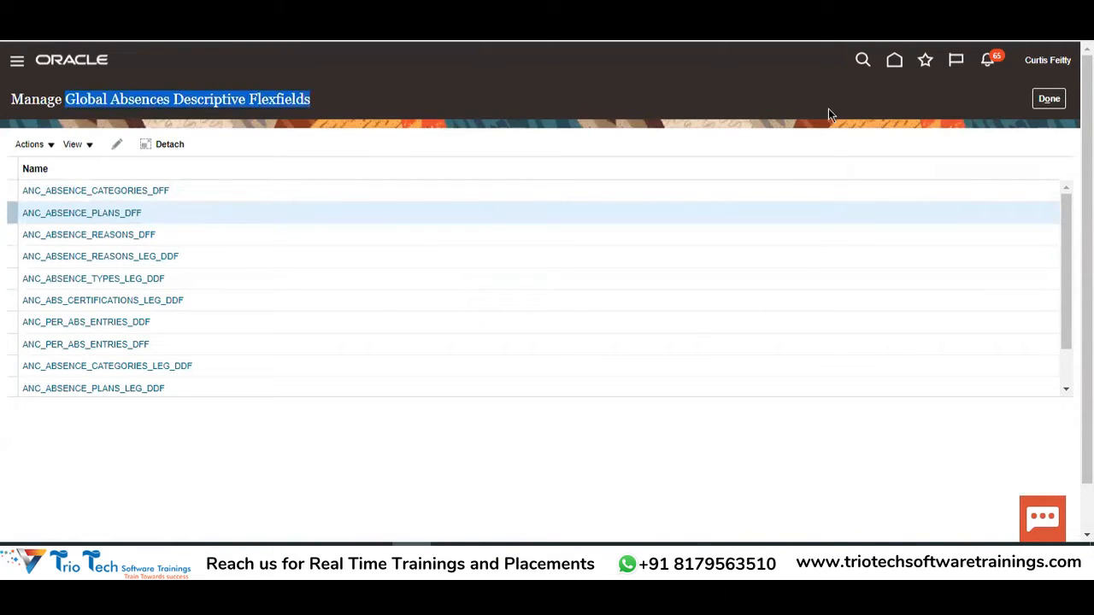
pyautogui.click(1050, 99)
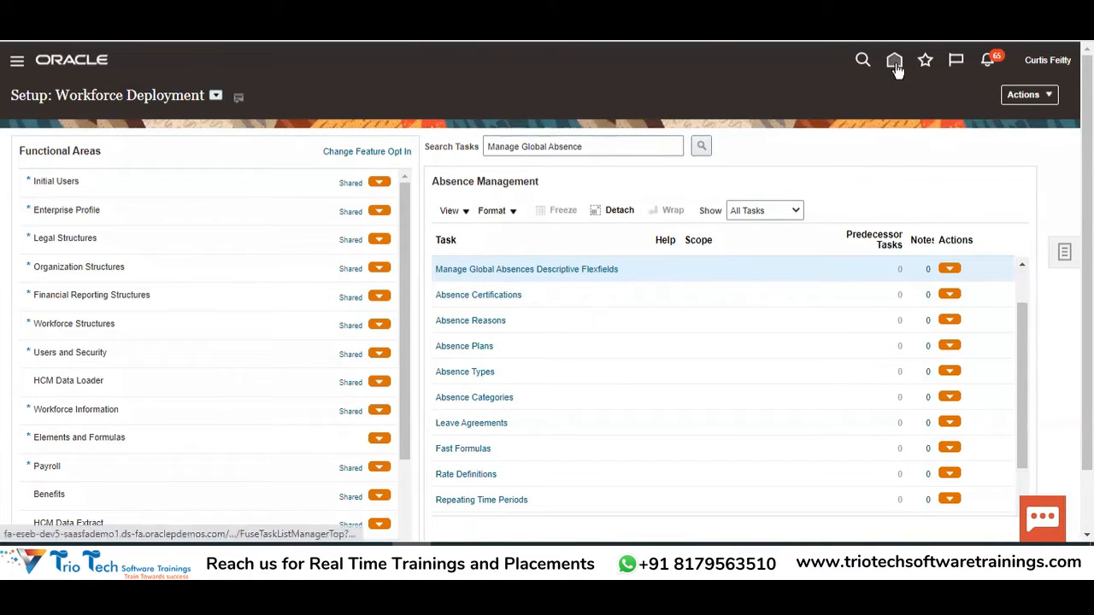
# Return to the Absence worksheet and highlight the Global Absences lookups, descriptive flexfields and value sets tasks in C6:C8
pyautogui.hotkey('alt', 'Tab')
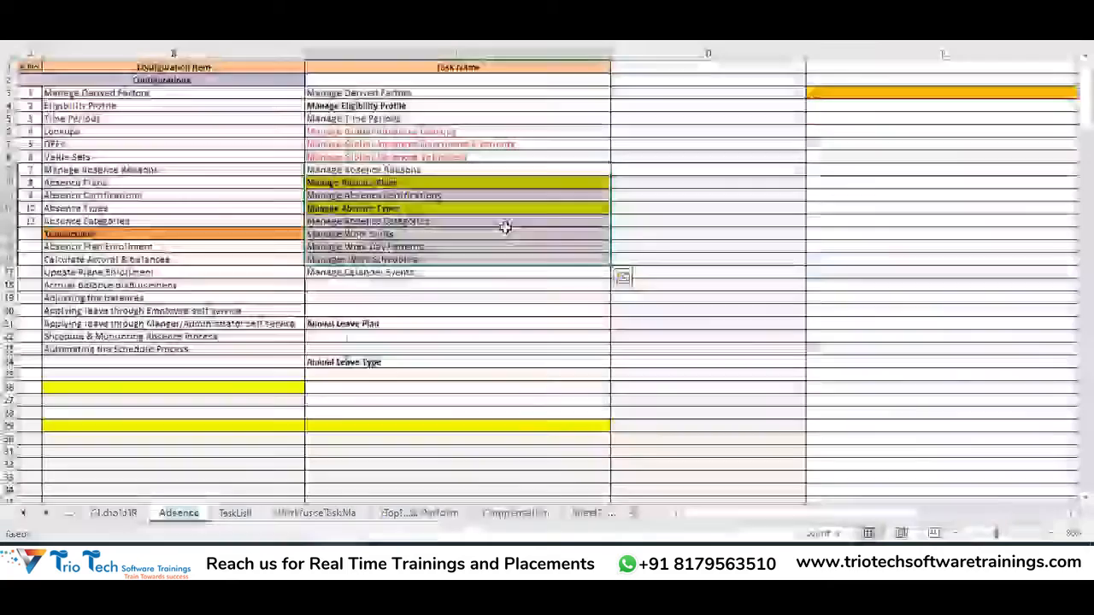
pyautogui.moveTo(444, 134); pyautogui.dragTo(450, 157)
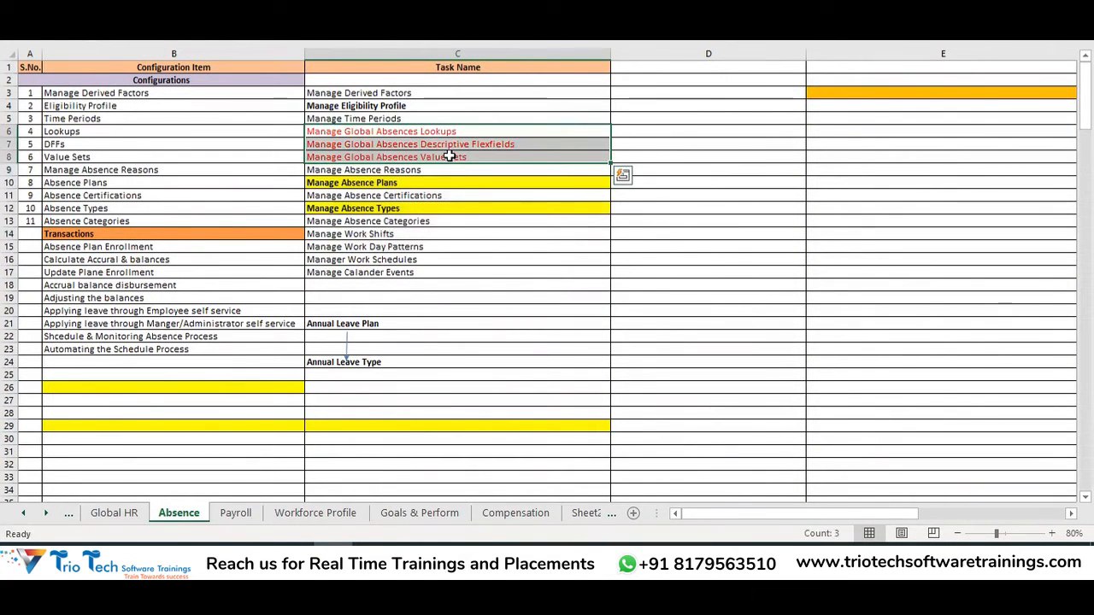
pyautogui.click(355, 131)
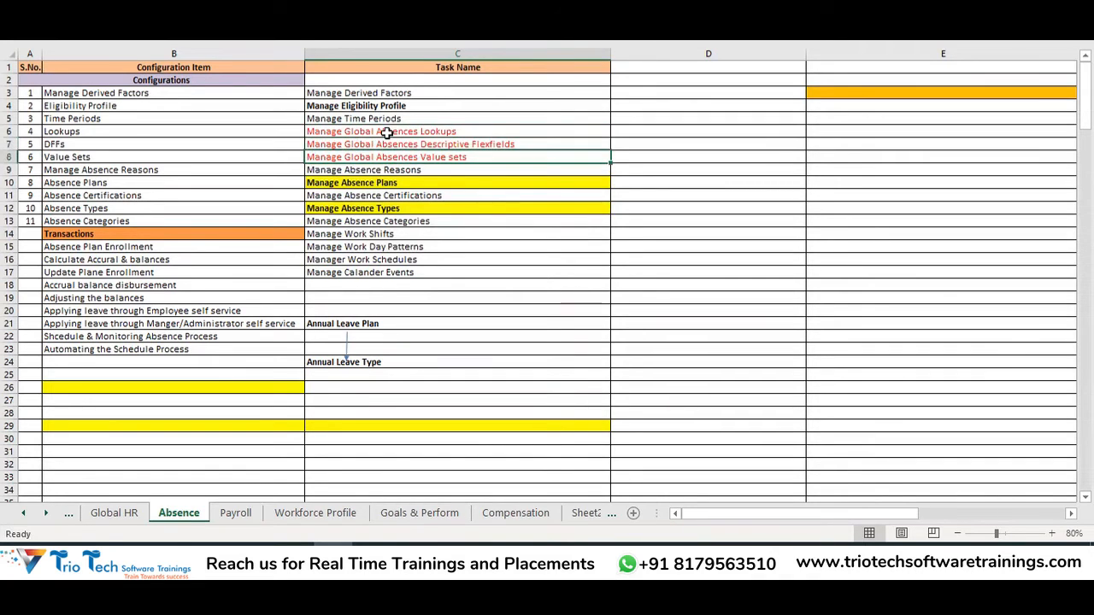
pyautogui.moveTo(388, 133); pyautogui.dragTo(402, 160)
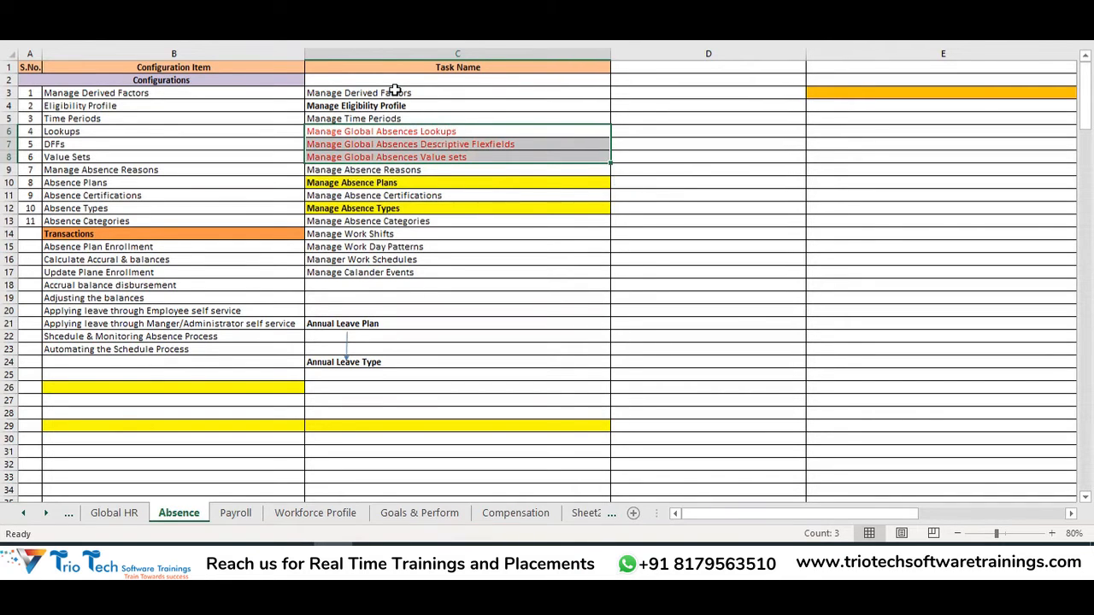
# Go through the derived factors, eligibility profile and time period tasks in C3:C5, and the absence tasks in C9:C13 one by one
pyautogui.moveTo(394, 91); pyautogui.dragTo(405, 115)
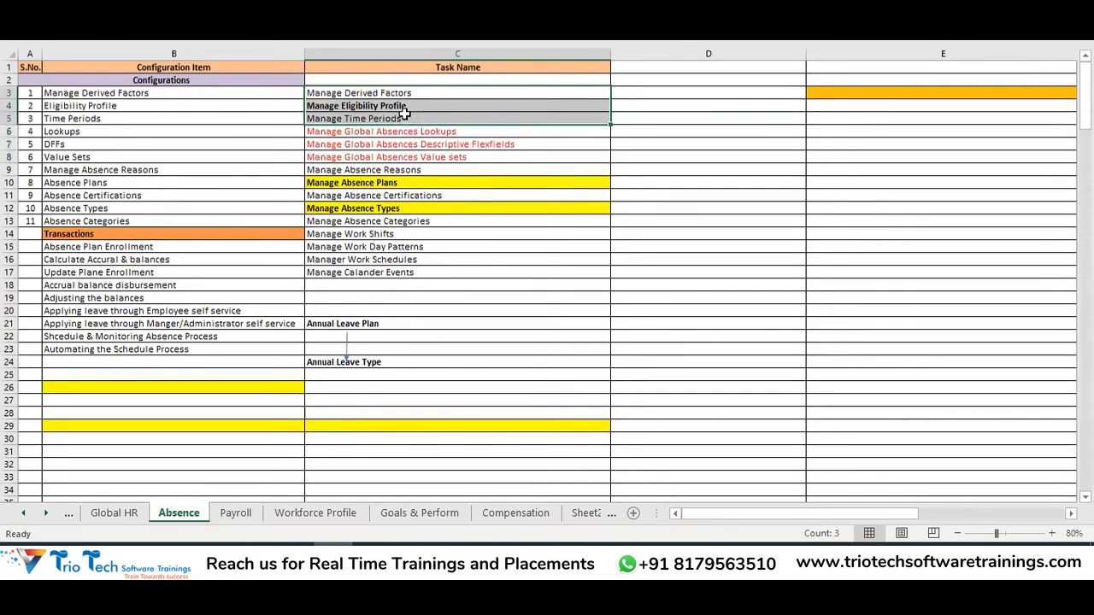
pyautogui.click(395, 92)
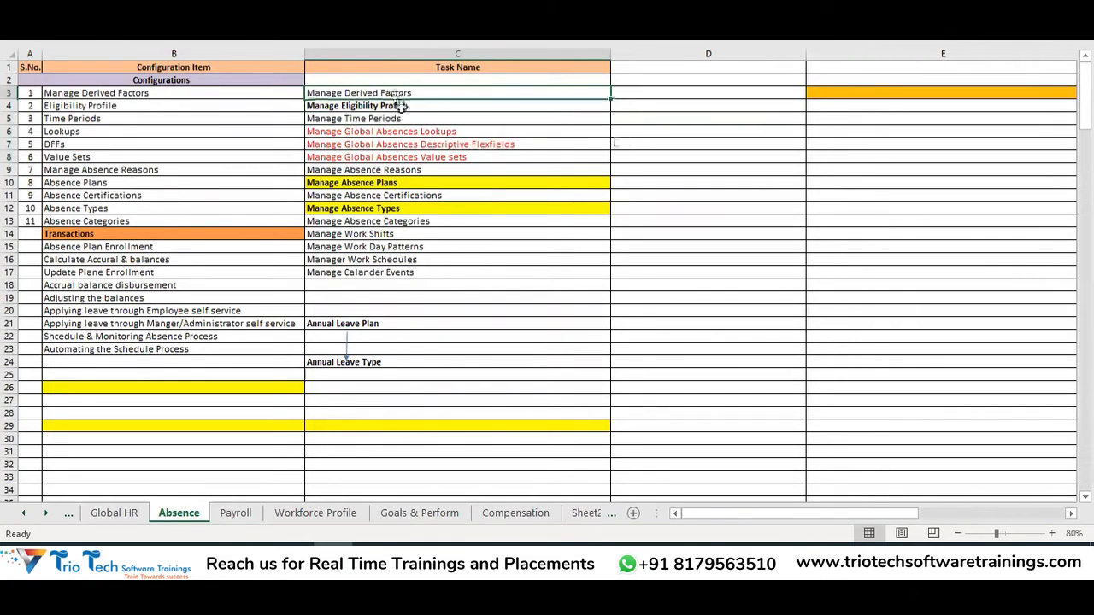
pyautogui.click(398, 106)
pyautogui.click(398, 118)
pyautogui.click(384, 170)
pyautogui.click(386, 182)
pyautogui.click(397, 196)
pyautogui.click(398, 209)
pyautogui.click(397, 223)
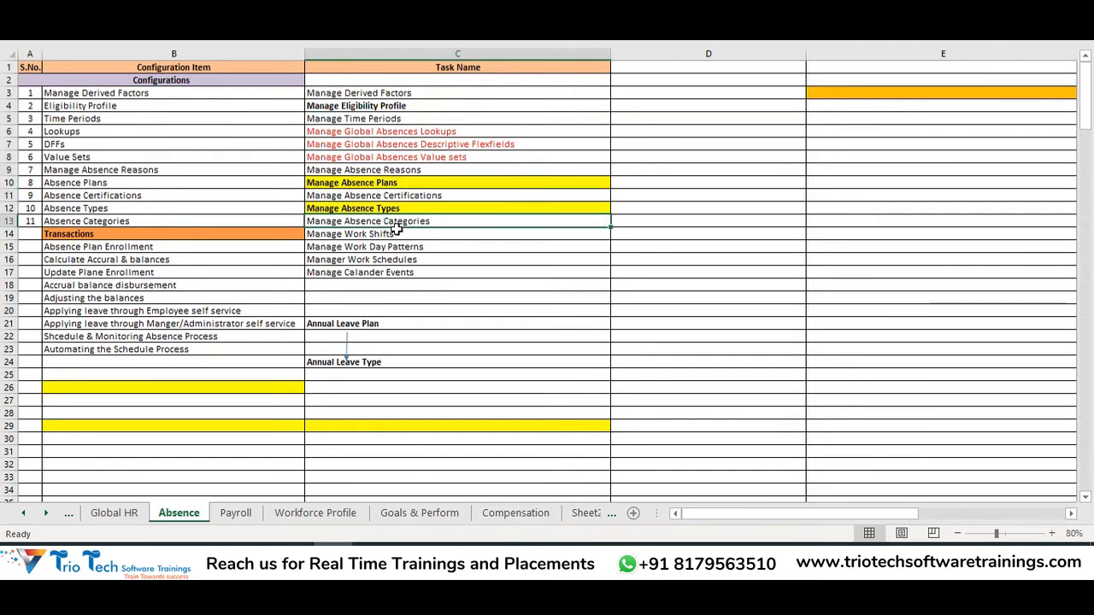
# Highlight the work schedule tasks in C14:C17, followed by the complete task list in C3:C17
pyautogui.moveTo(379, 232); pyautogui.dragTo(389, 272)
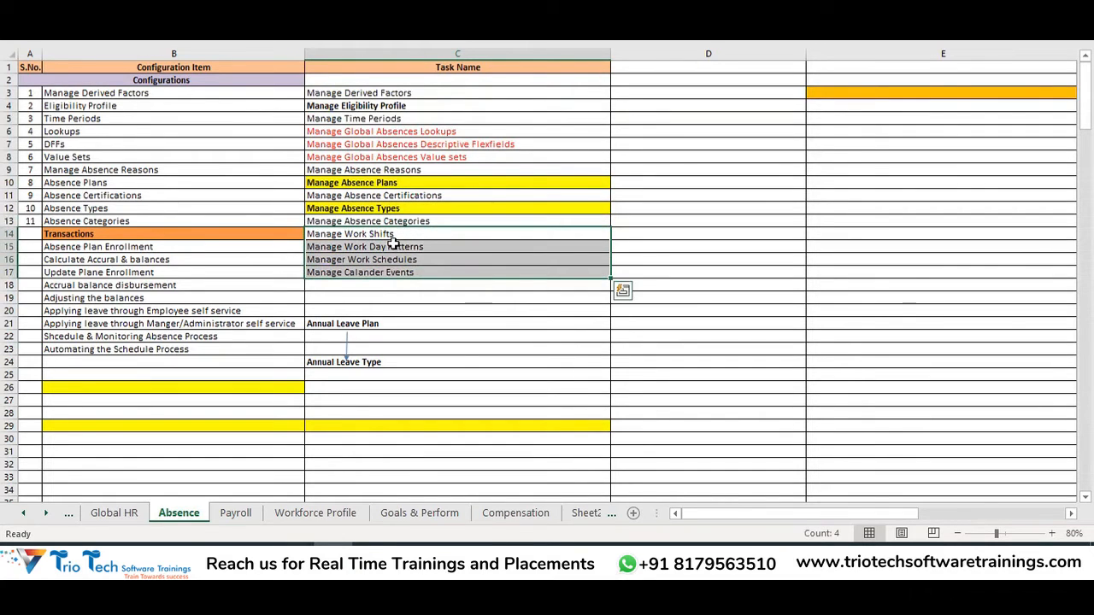
pyautogui.click(438, 323)
pyautogui.moveTo(438, 92); pyautogui.dragTo(473, 267)
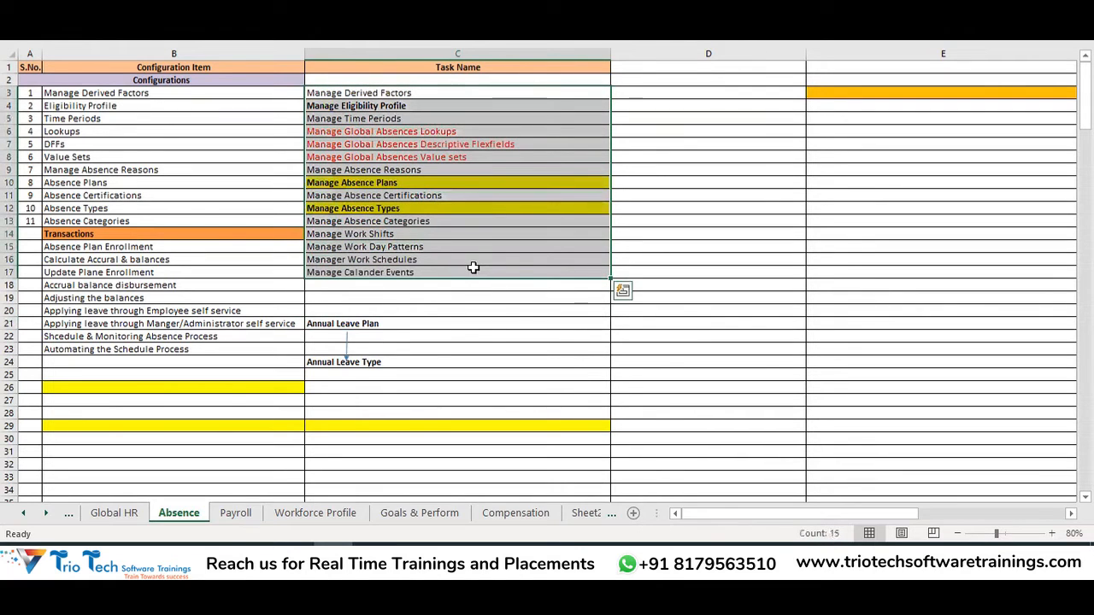
# Compare the two key tasks, Manage Absence Plans in C10 and Manage Absence Types in C12
pyautogui.click(381, 182)
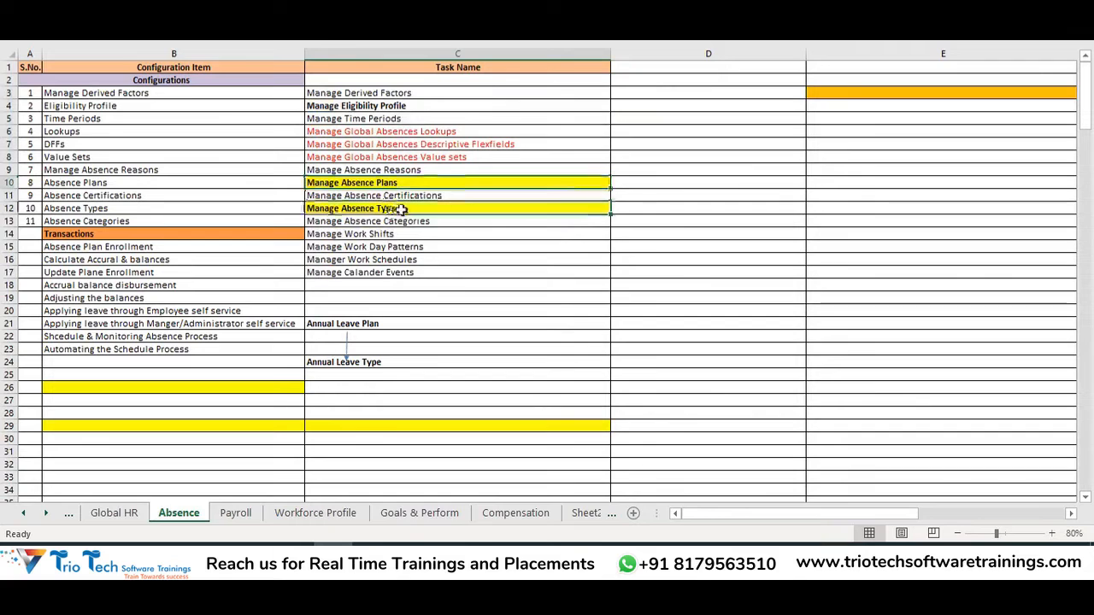
pyautogui.click(411, 211)
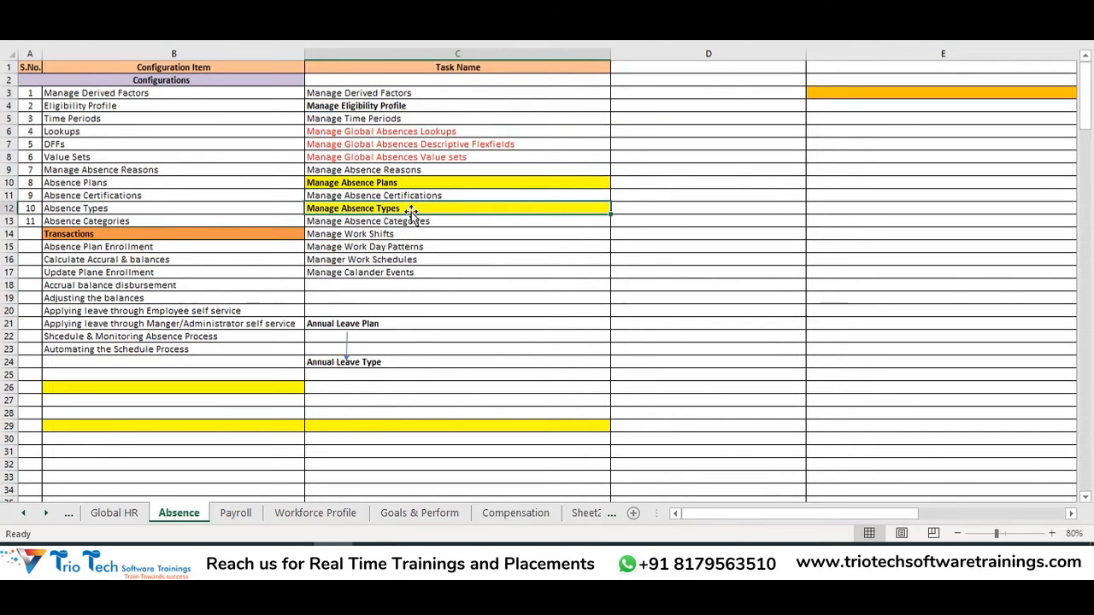
pyautogui.click(427, 181)
pyautogui.click(430, 210)
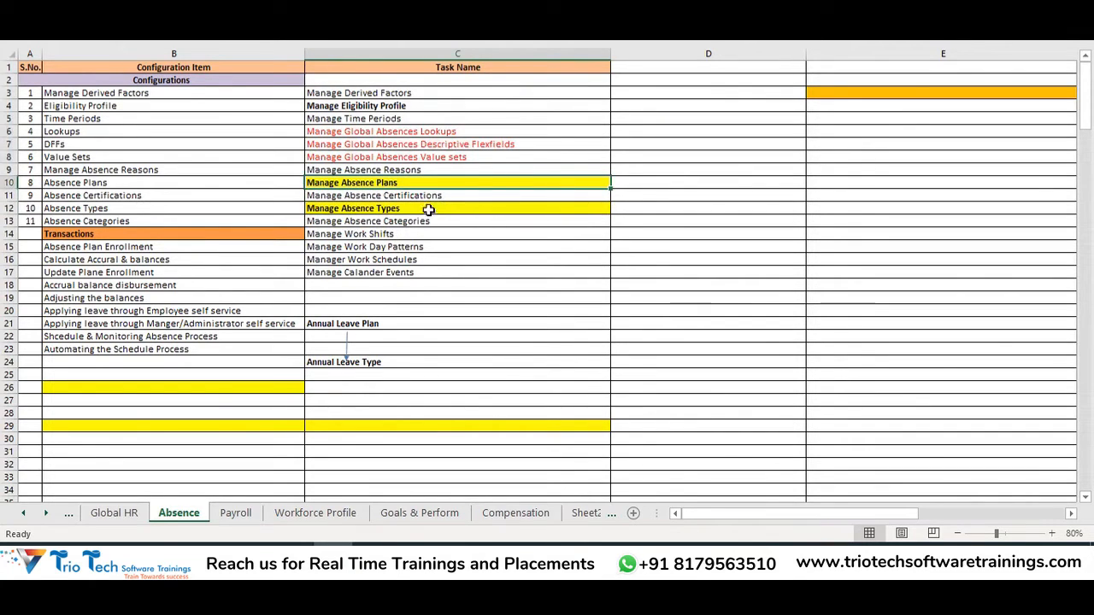
pyautogui.click(434, 182)
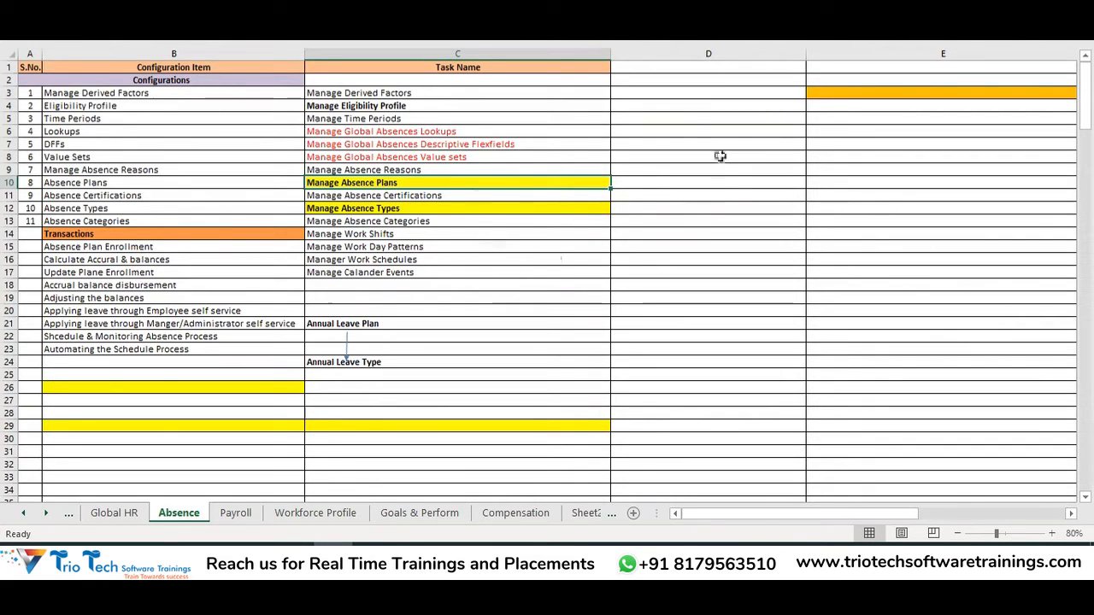
# Highlight the blank range D4:D30, and point out Manage Absence Plans and Manage Absence Types once more
pyautogui.moveTo(675, 101); pyautogui.dragTo(697, 439)
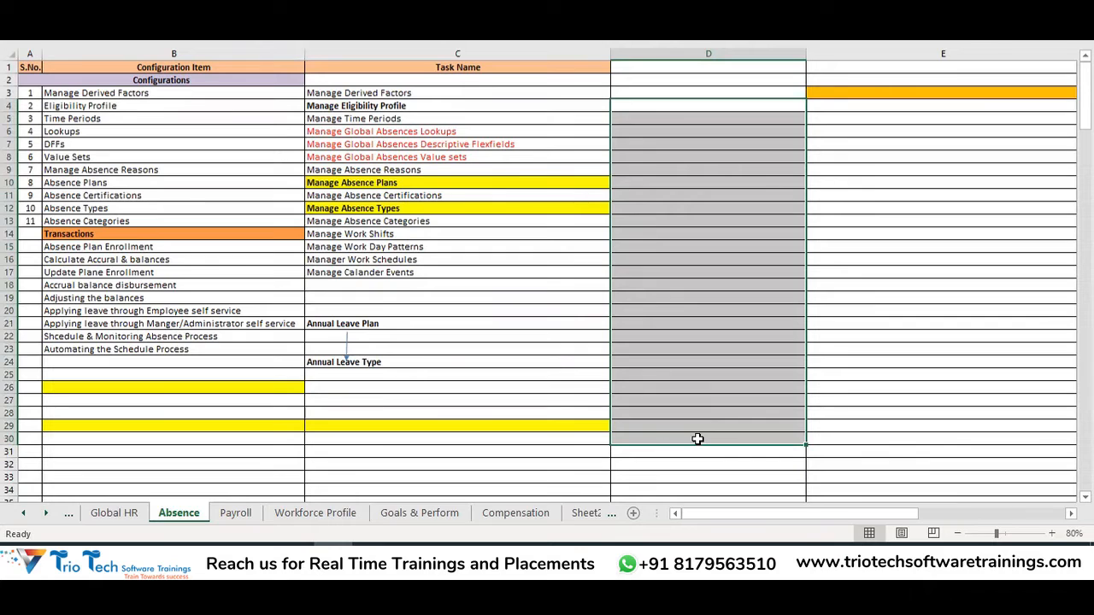
pyautogui.click(466, 182)
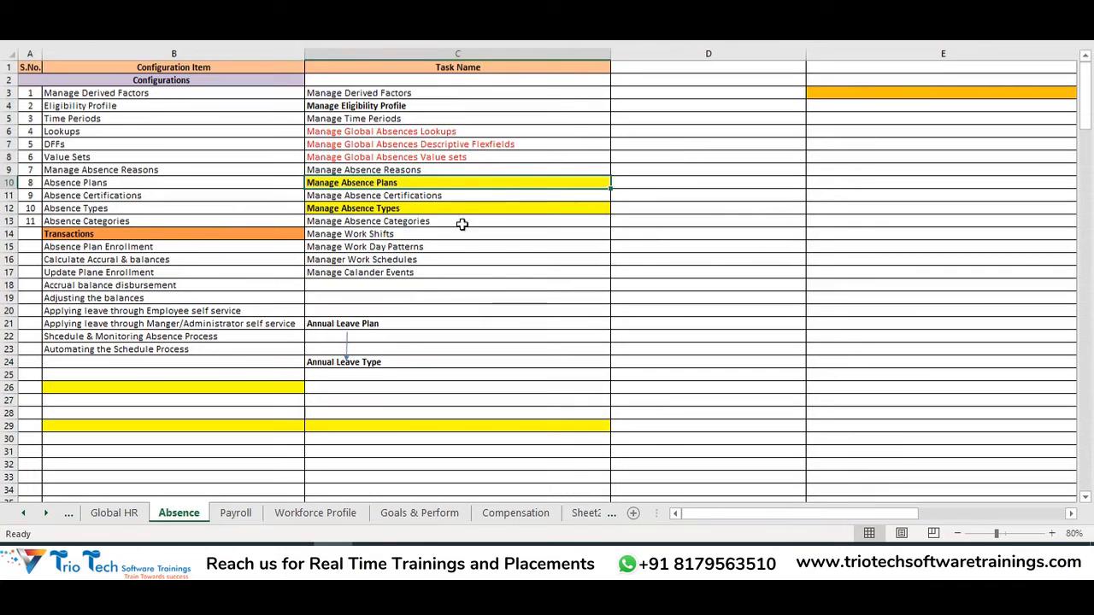
pyautogui.click(420, 207)
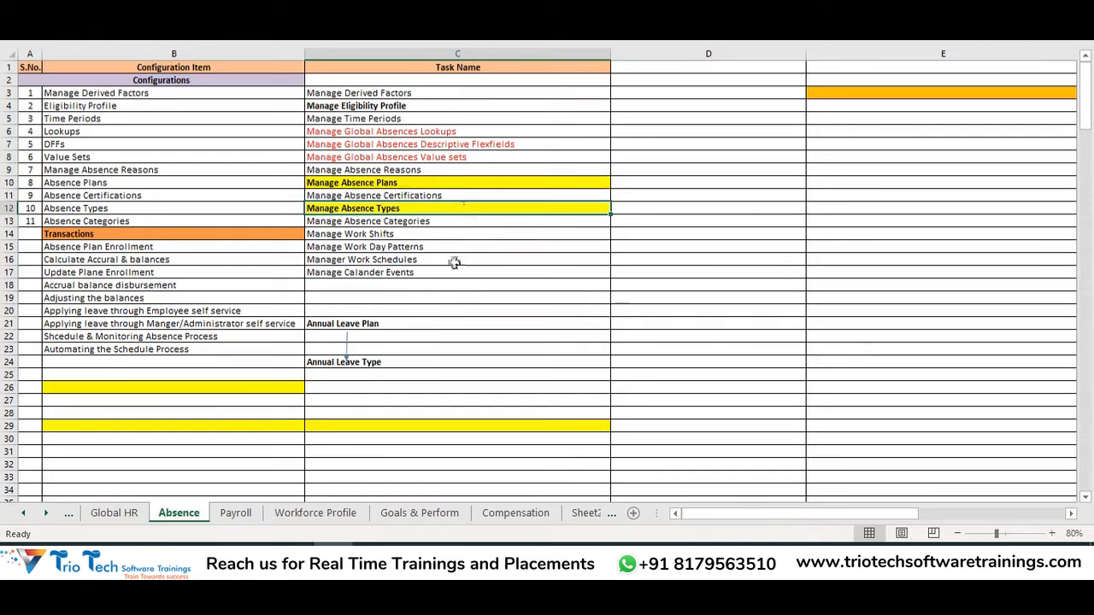
# Point out the plan and type tasks in C10 and C12, and highlight the blank cells D3:D30 beside the task list
pyautogui.click(382, 184)
pyautogui.click(394, 210)
pyautogui.moveTo(691, 93); pyautogui.dragTo(747, 440)
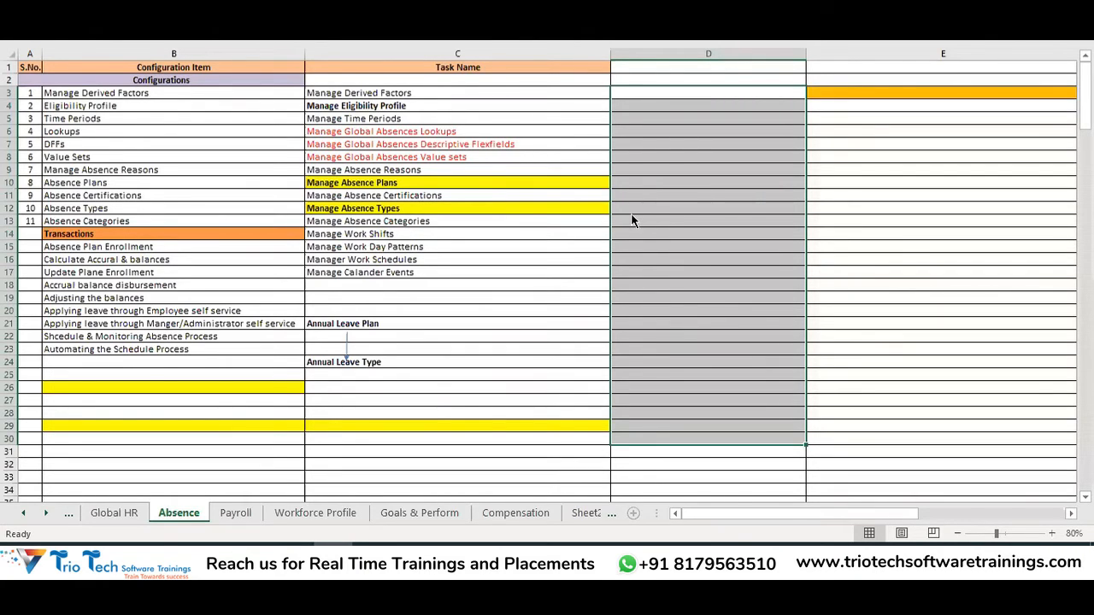
pyautogui.click(781, 194)
# Enter the leave names Annual Leave in D4 and Casual Leave in D9
pyautogui.click(676, 105)
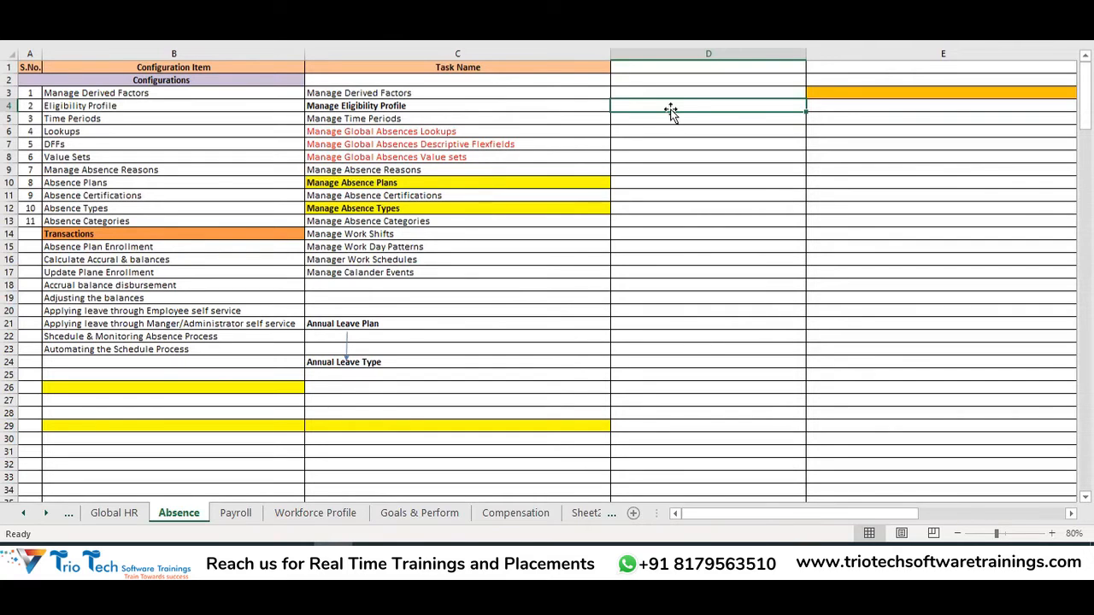
pyautogui.write('Annual Leave')
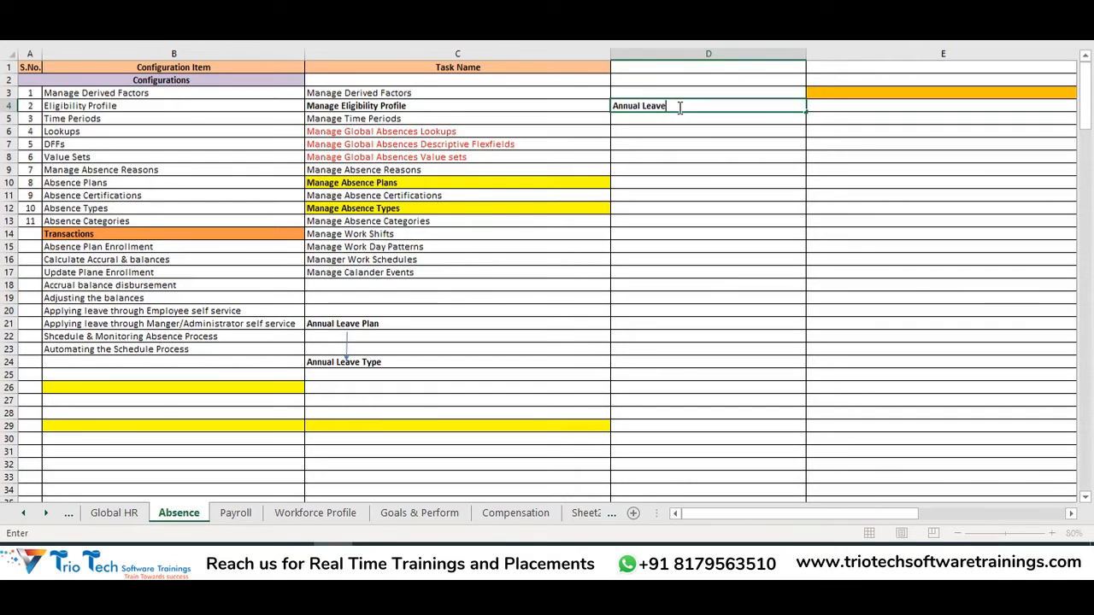
pyautogui.press('Return')
pyautogui.press('Down')
pyautogui.press('Down')
pyautogui.press('Down')
pyautogui.press('Down')
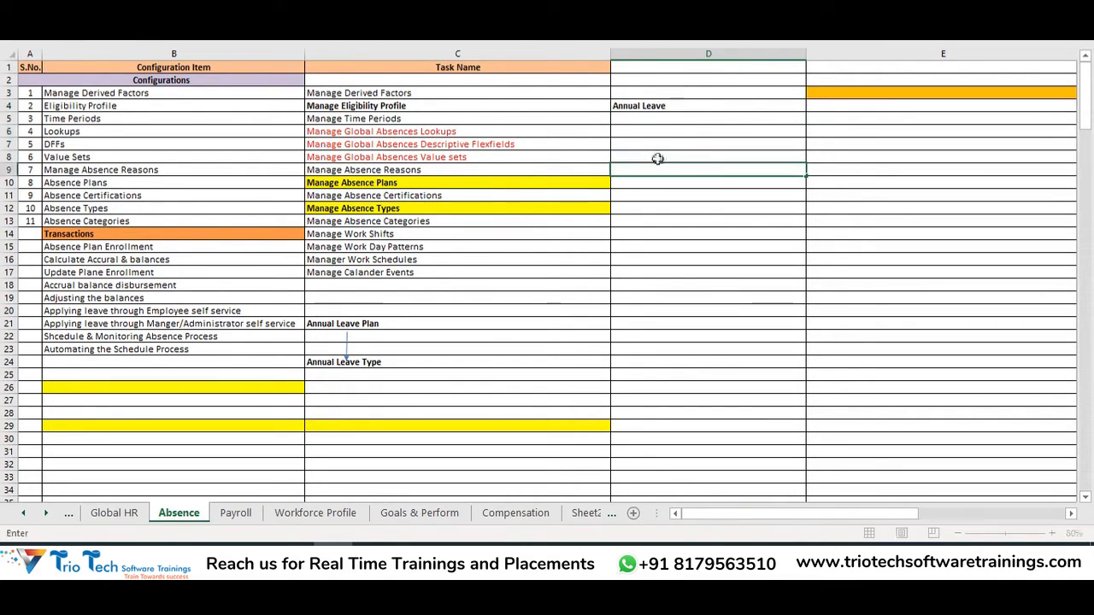
pyautogui.write('Casual Leave')
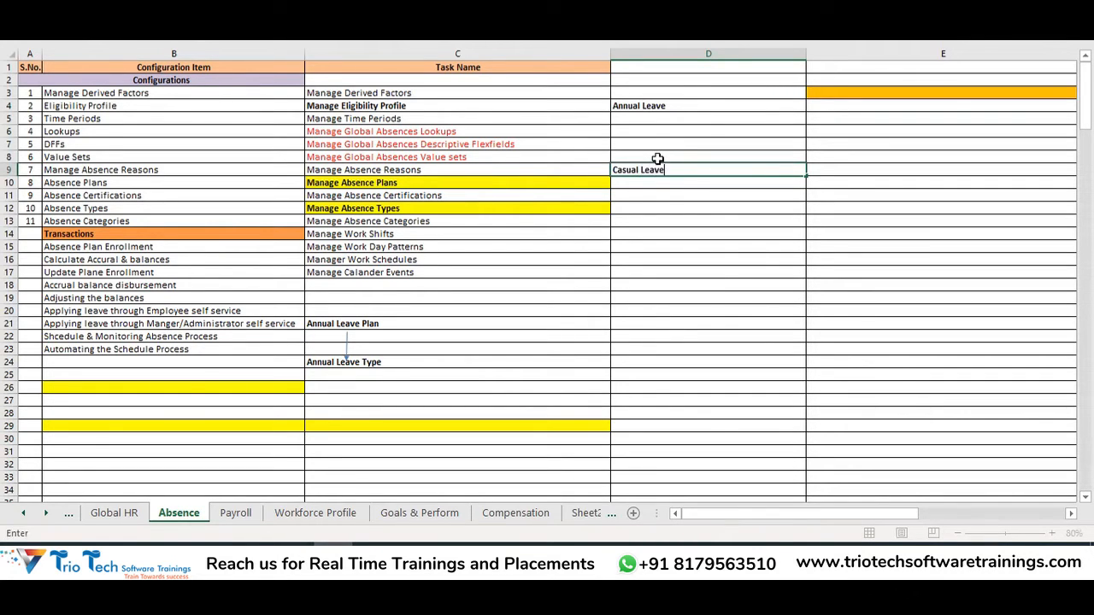
pyautogui.press('Return')
# Add Sick Leave in D13 and Maternity Leave in D17 to the leave list
pyautogui.press('Return')
pyautogui.press('Return')
pyautogui.press('Return')
pyautogui.write('Sick')
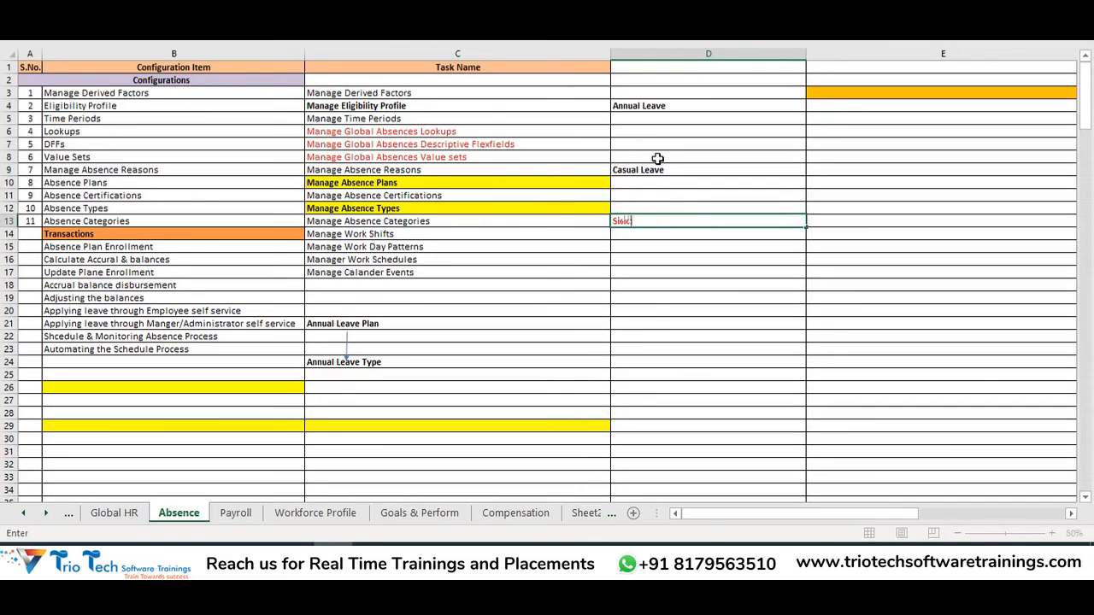
pyautogui.write(' Leave')
pyautogui.press('Return')
pyautogui.press('Return')
pyautogui.press('Return')
pyautogui.press('Return')
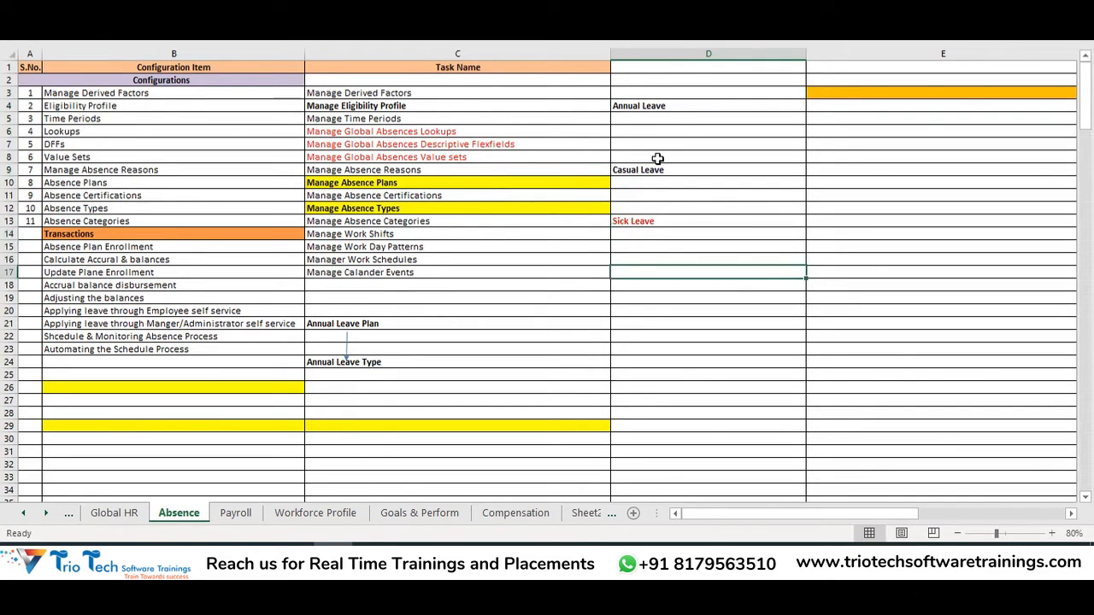
pyautogui.write('Maternity')
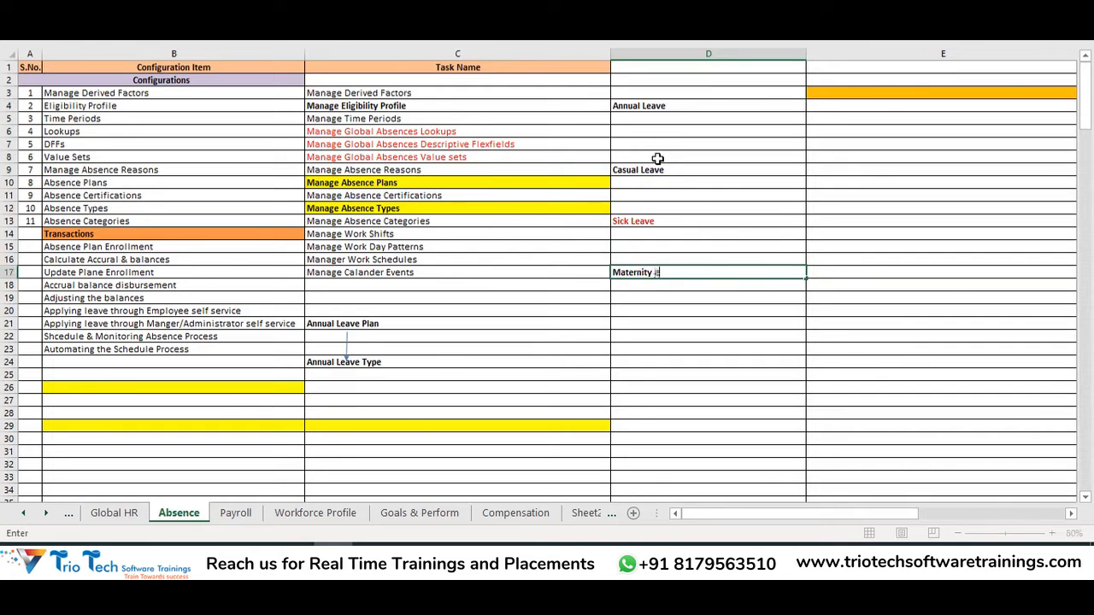
pyautogui.write(' Leave')
pyautogui.press('Return')
# Add Paternity Leave in D21 and LOP/ Unpaid Leave in D25 to the leave list
pyautogui.press('Return')
pyautogui.press('Return')
pyautogui.press('Return')
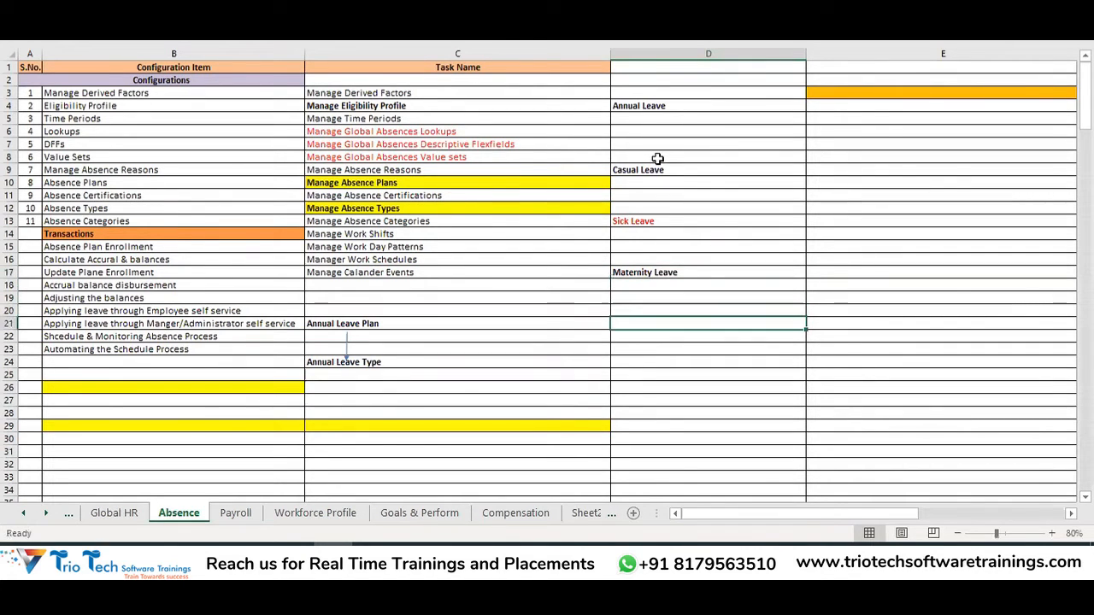
pyautogui.write('Paternity Leave')
pyautogui.press('Return')
pyautogui.press('Return')
pyautogui.press('Return')
pyautogui.press('Return')
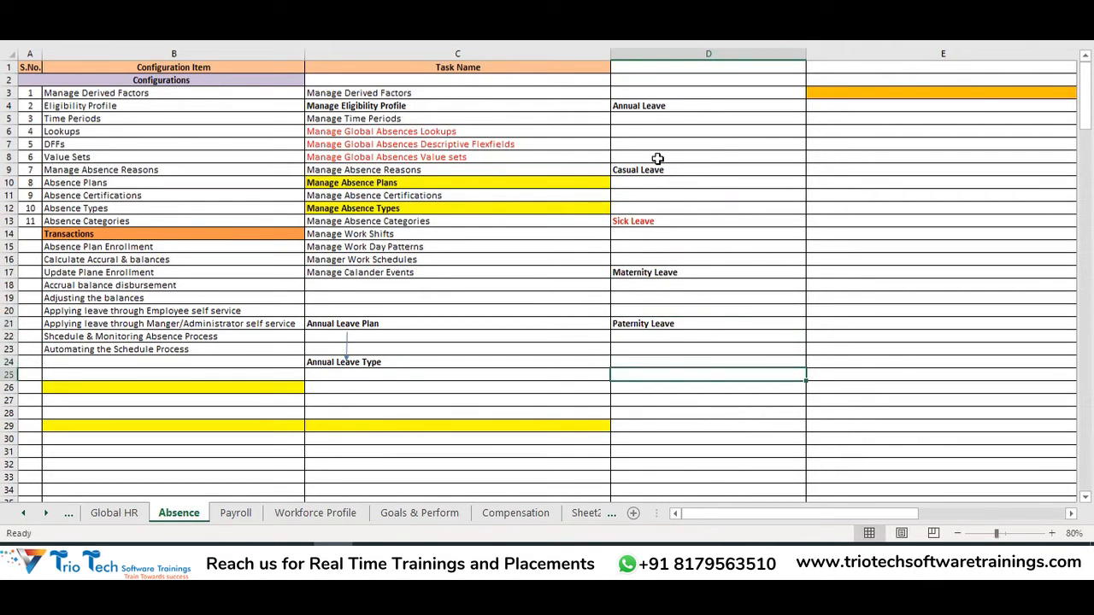
pyautogui.write('LOP')
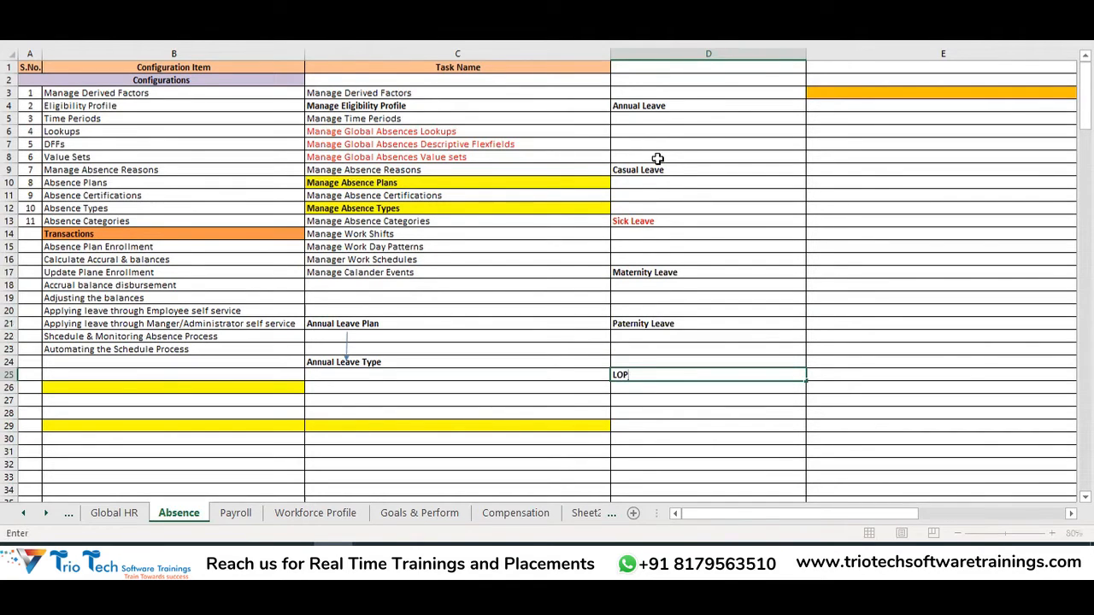
pyautogui.write('/ Unpaid Leave')
pyautogui.press('Return')
# Complete the leave list with Privilege Leave in D28
pyautogui.press('Down')
pyautogui.press('Down')
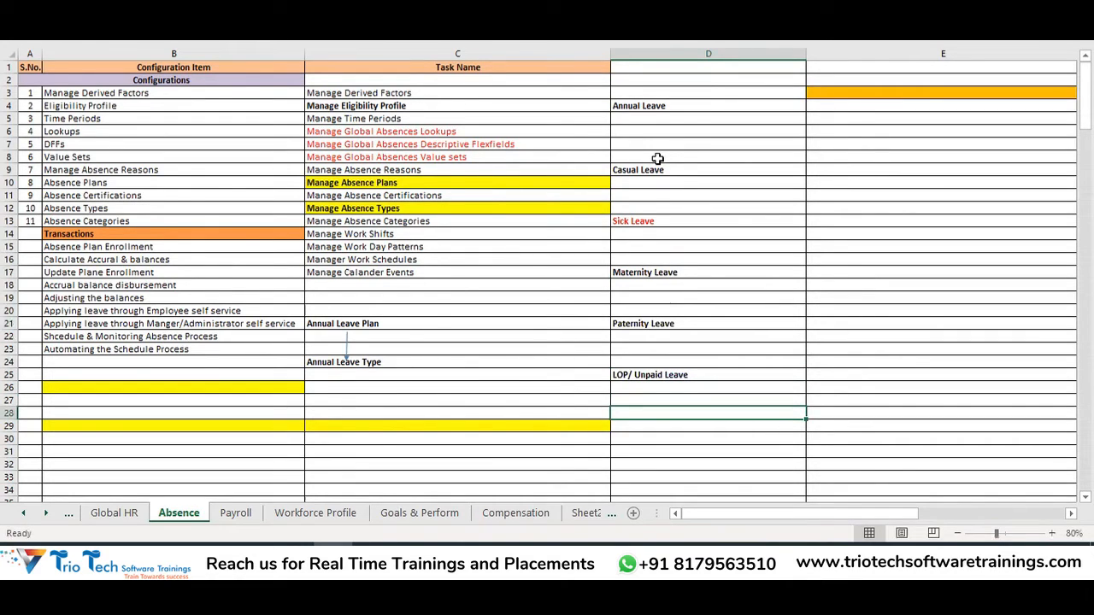
pyautogui.write('Pri')
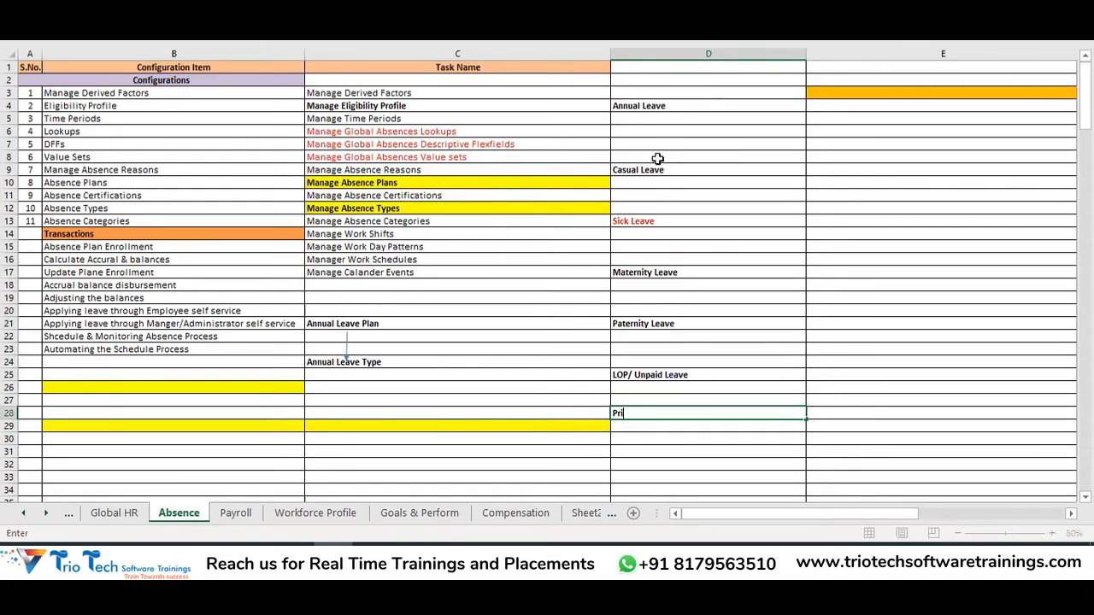
pyautogui.write('vilege Leave')
pyautogui.press('Return')
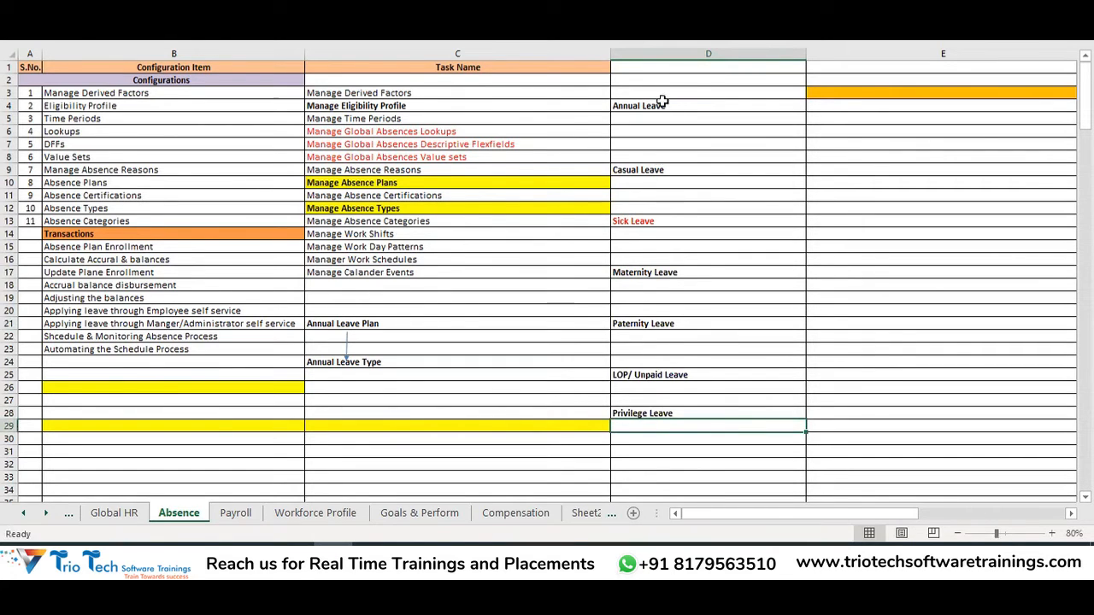
# Highlight the full leave list in D4:D28, followed by the Annual Leave block in D4:D7
pyautogui.moveTo(659, 105); pyautogui.dragTo(688, 412)
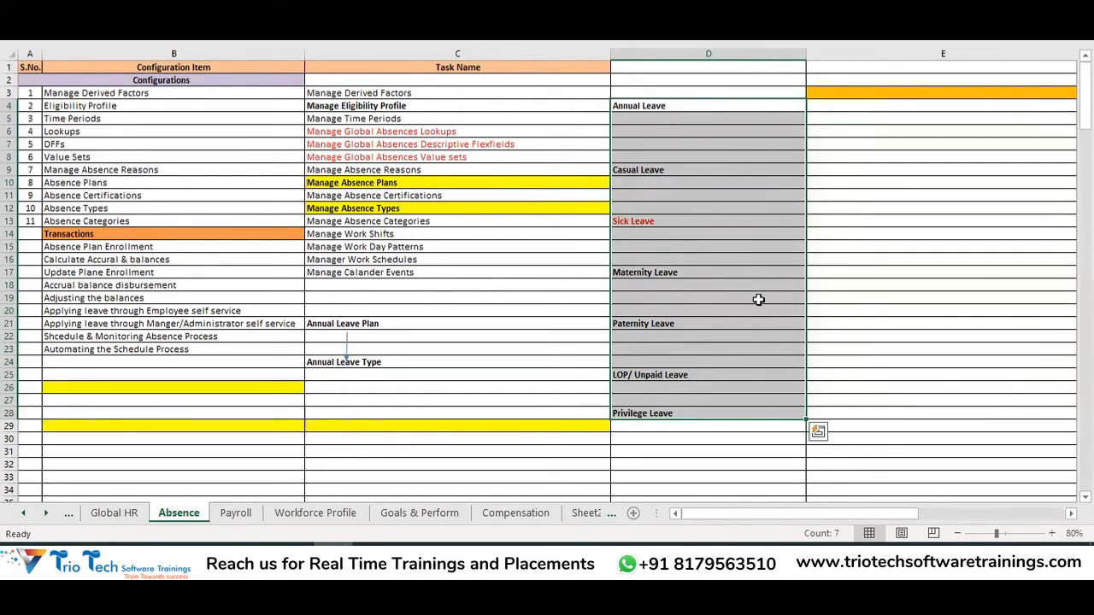
pyautogui.moveTo(668, 105); pyautogui.dragTo(706, 421)
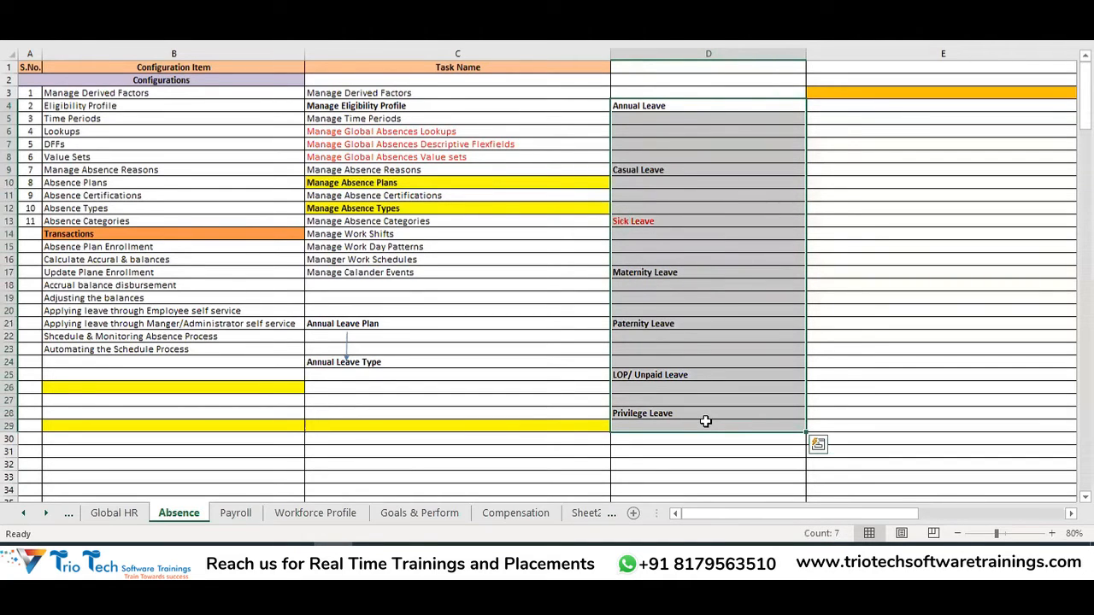
pyautogui.moveTo(662, 103); pyautogui.dragTo(678, 425)
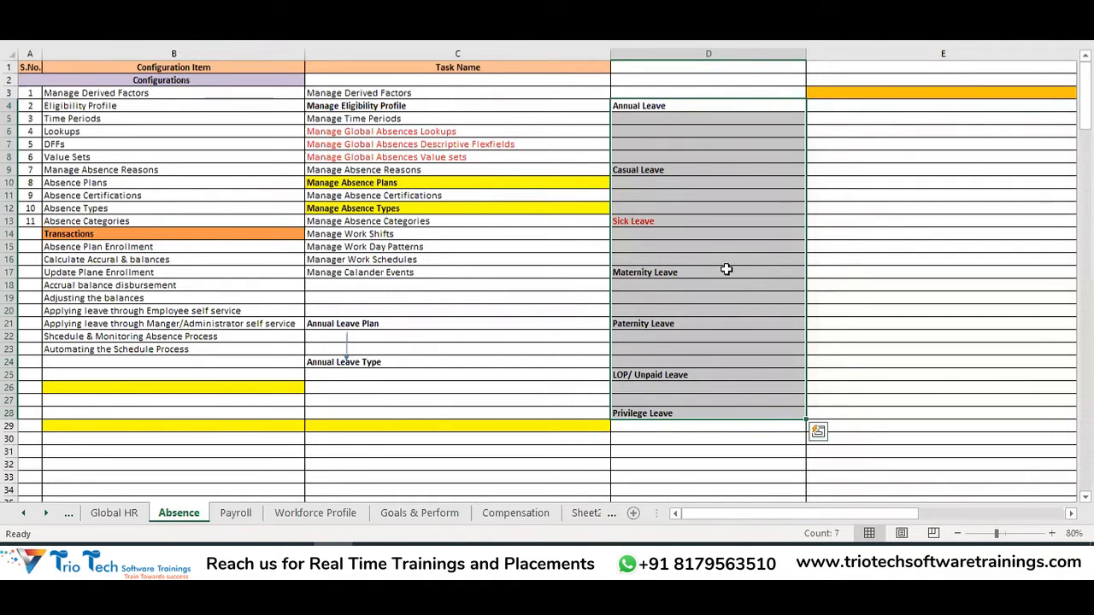
pyautogui.moveTo(655, 117); pyautogui.dragTo(669, 144)
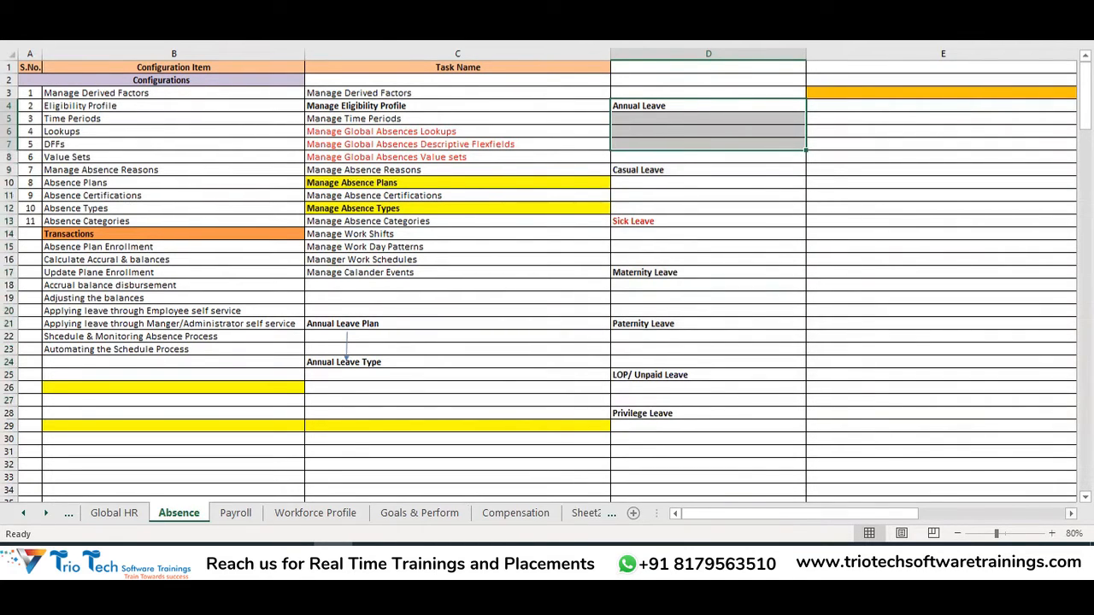
# Enter the column heading "Rules/ Regulations or the Policies of the Leave" in E3
pyautogui.hscroll(2, 625, 159)
pyautogui.click(606, 92)
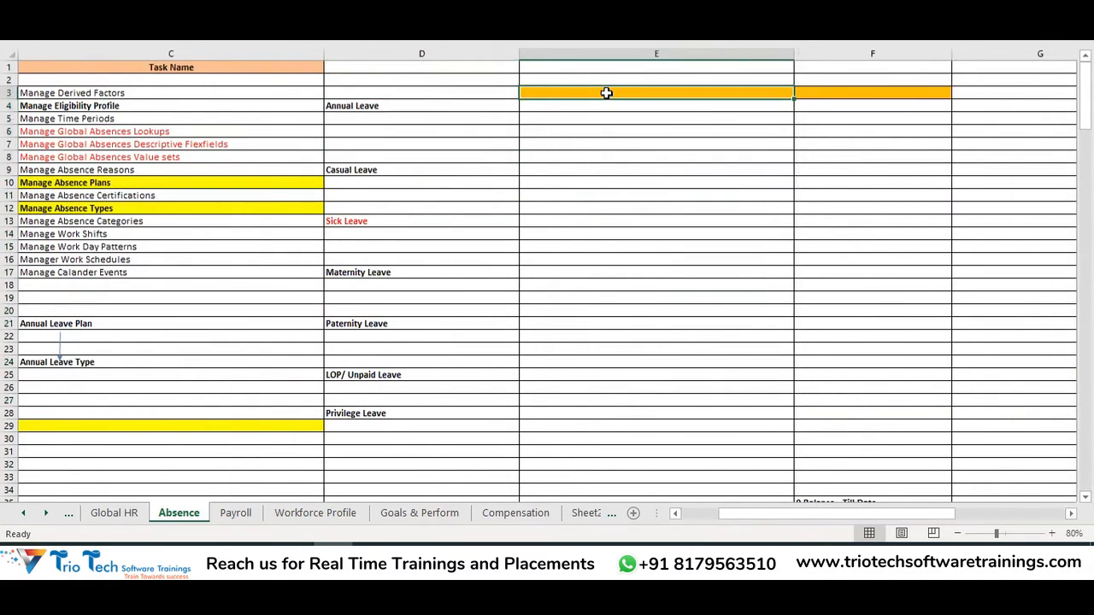
pyautogui.write('Rules/')
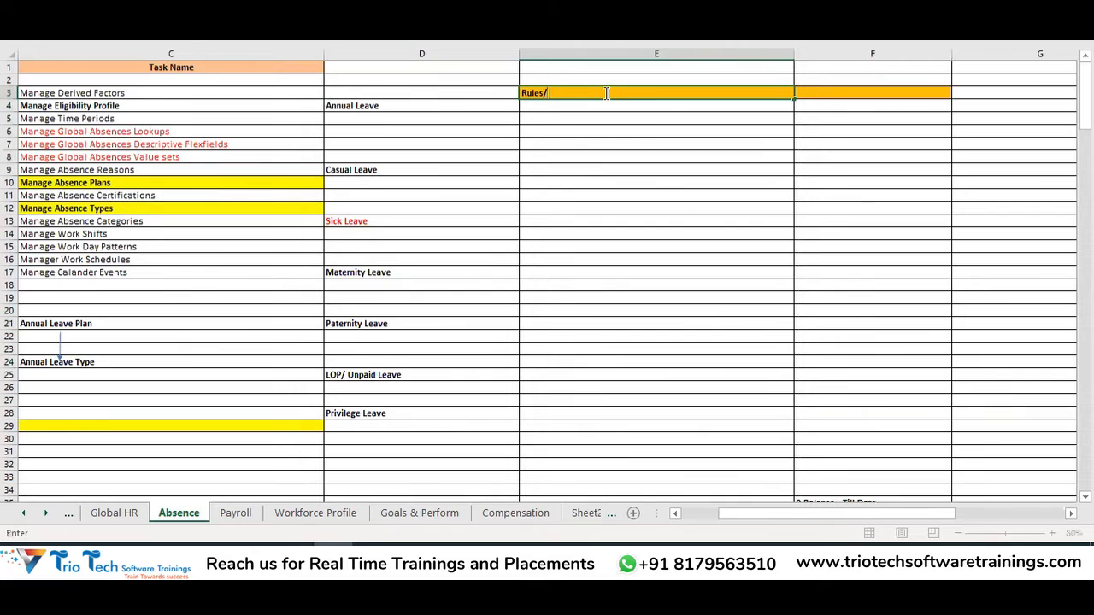
pyautogui.write(' Regulations of the Policies of the Leav')
pyautogui.press('Tab')
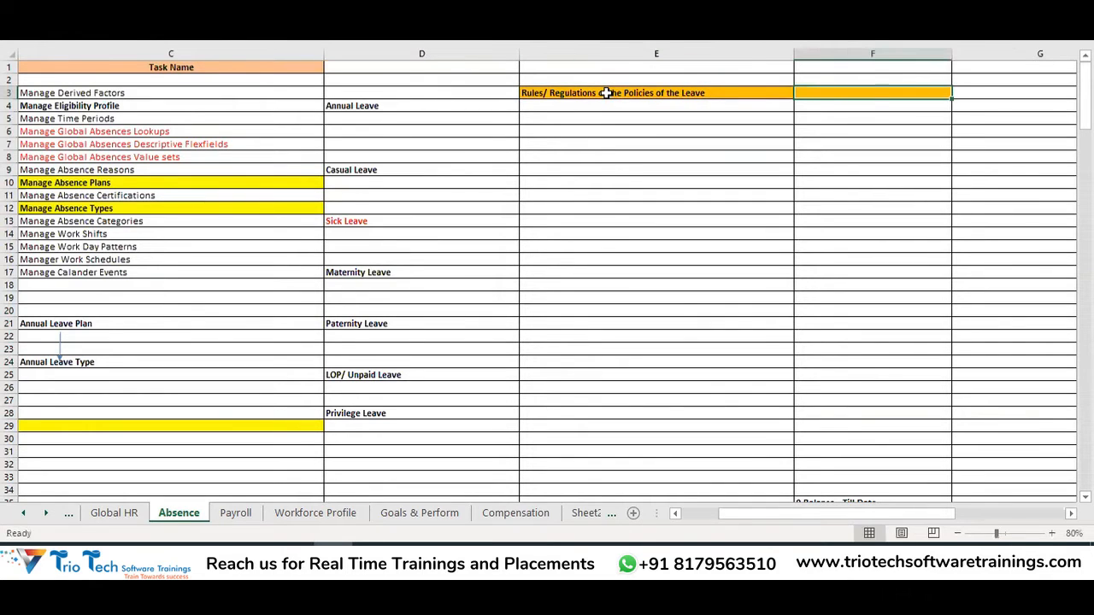
# Point out the rules heading and Annual Leave, and enter the column heading "Eligibility Criteria" in F3
pyautogui.click(606, 92)
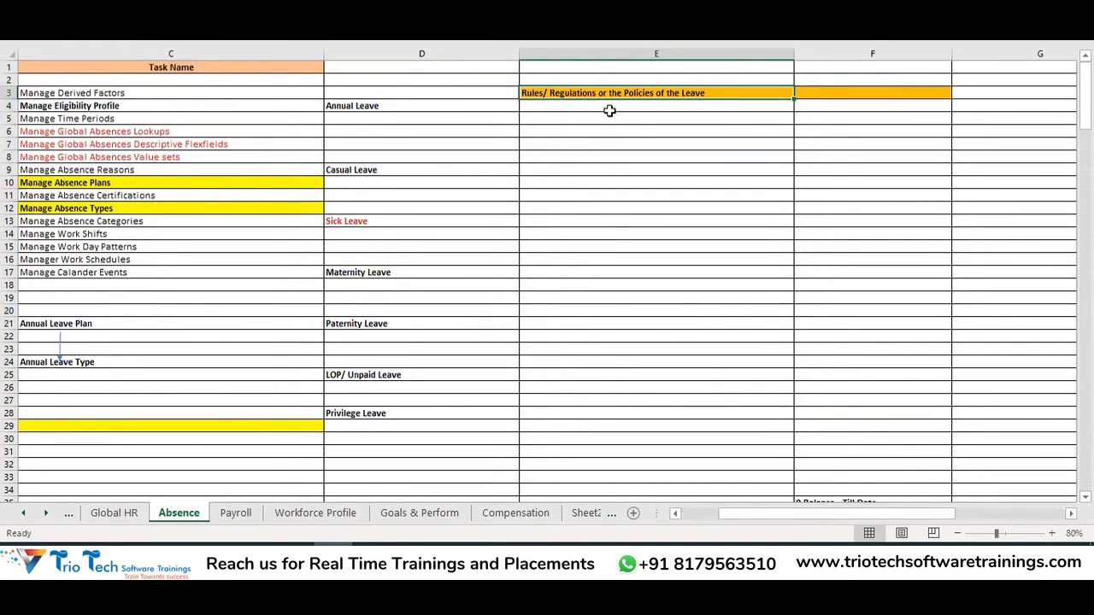
pyautogui.moveTo(379, 104); pyautogui.dragTo(386, 122)
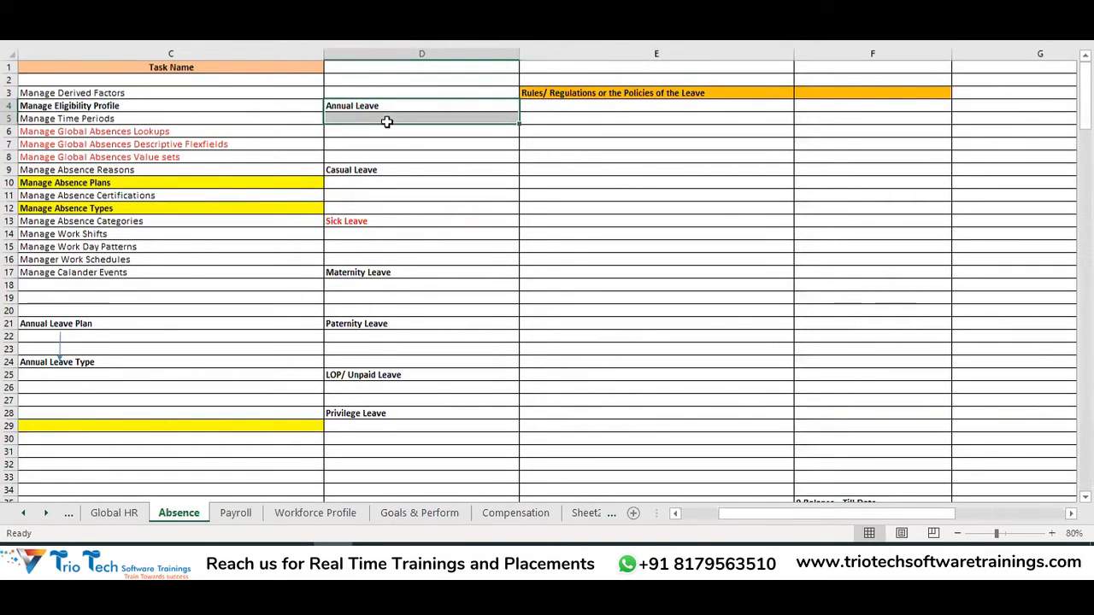
pyautogui.click(858, 92)
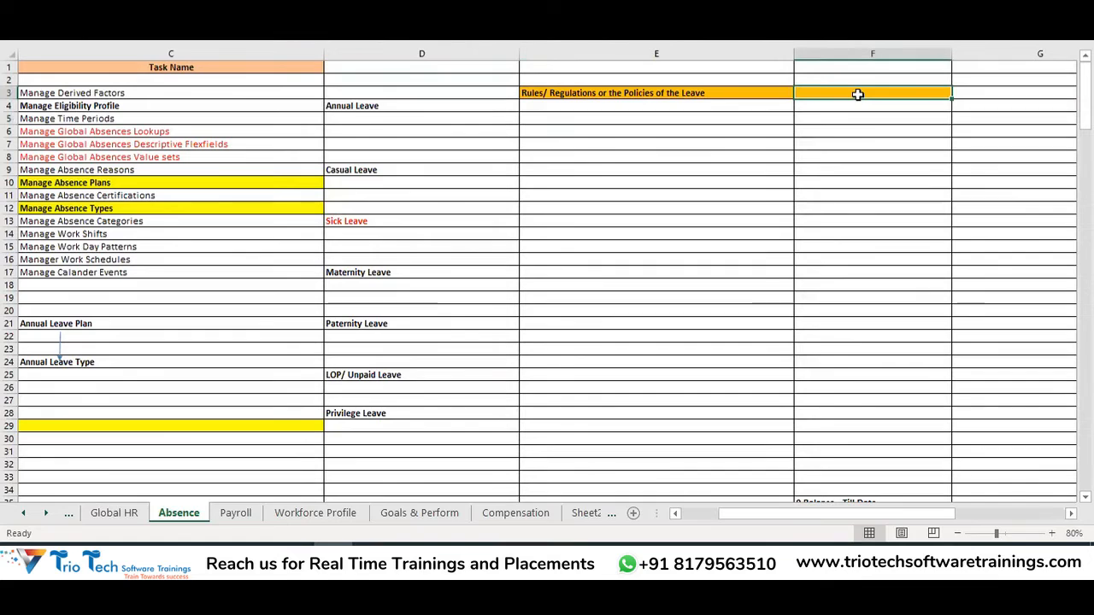
pyautogui.write('Eligi')
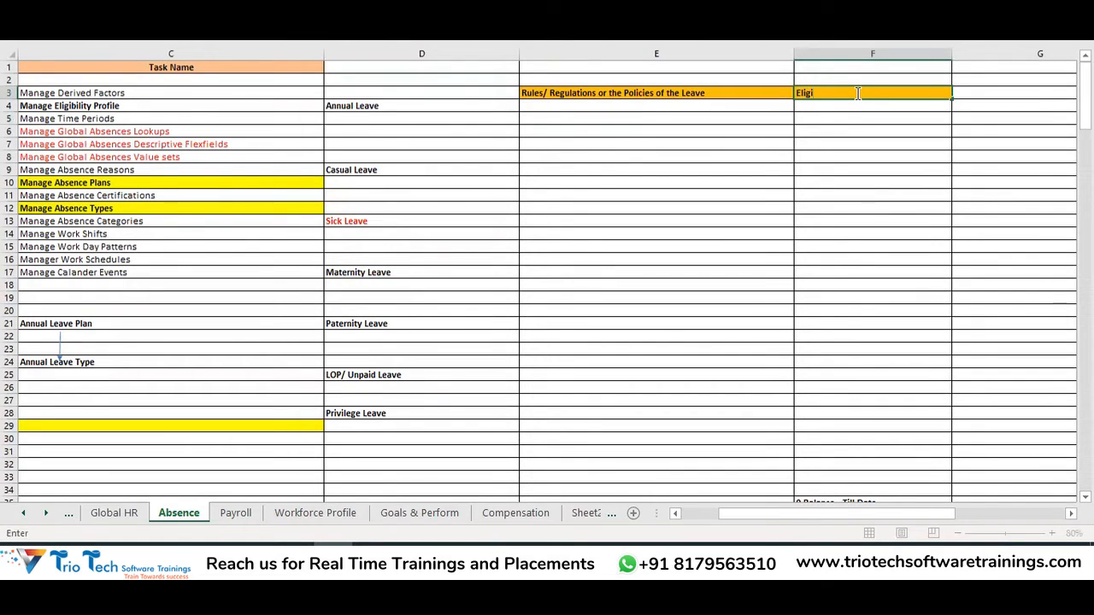
pyautogui.write('bility Criteria')
pyautogui.press('Return')
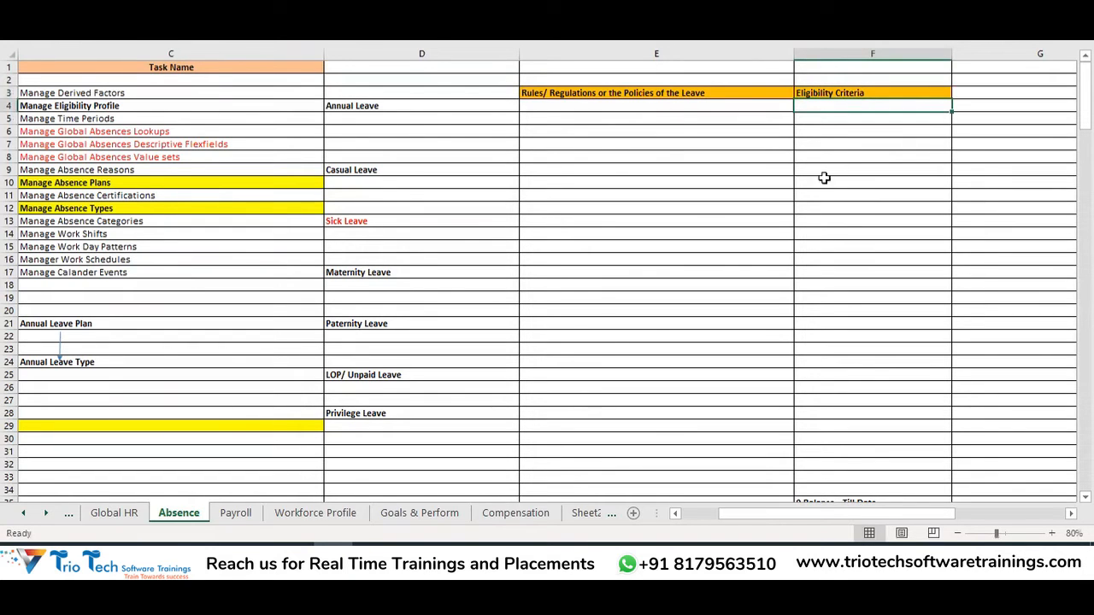
# Highlight the leave list in D4:D28 and relate Annual Leave to the rules heading in E3 and the eligibility heading in F3
pyautogui.moveTo(390, 102); pyautogui.dragTo(406, 410)
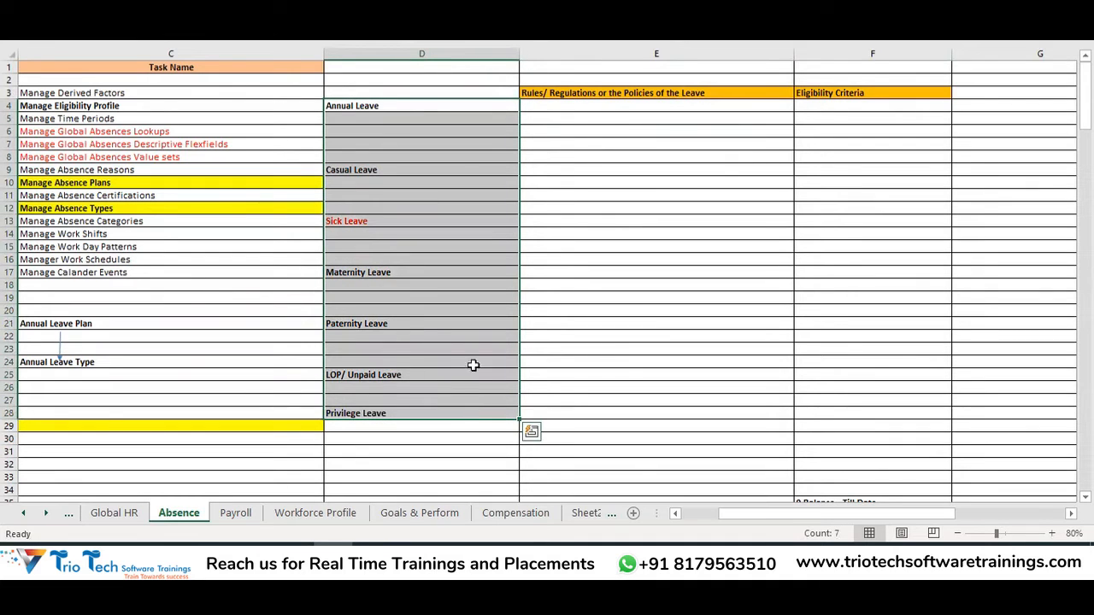
pyautogui.click(639, 93)
pyautogui.click(840, 93)
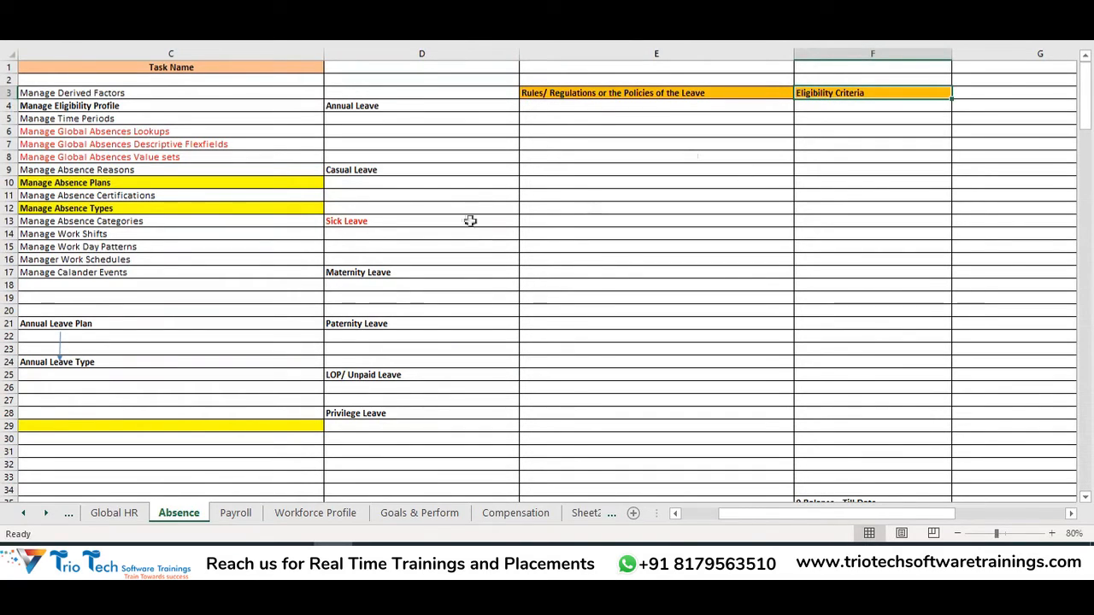
pyautogui.click(573, 94)
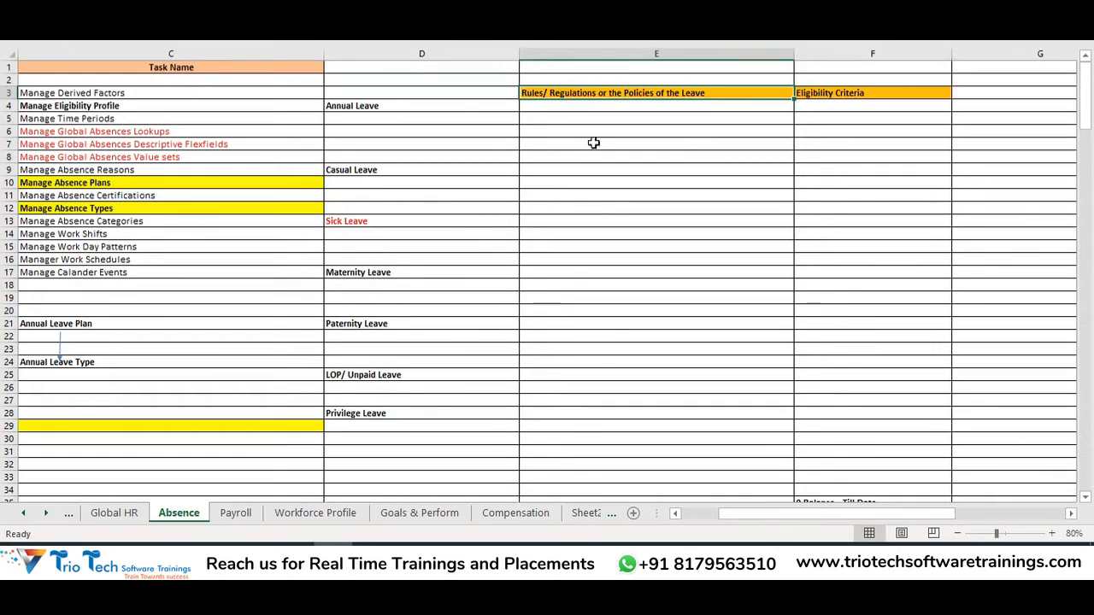
pyautogui.click(440, 109)
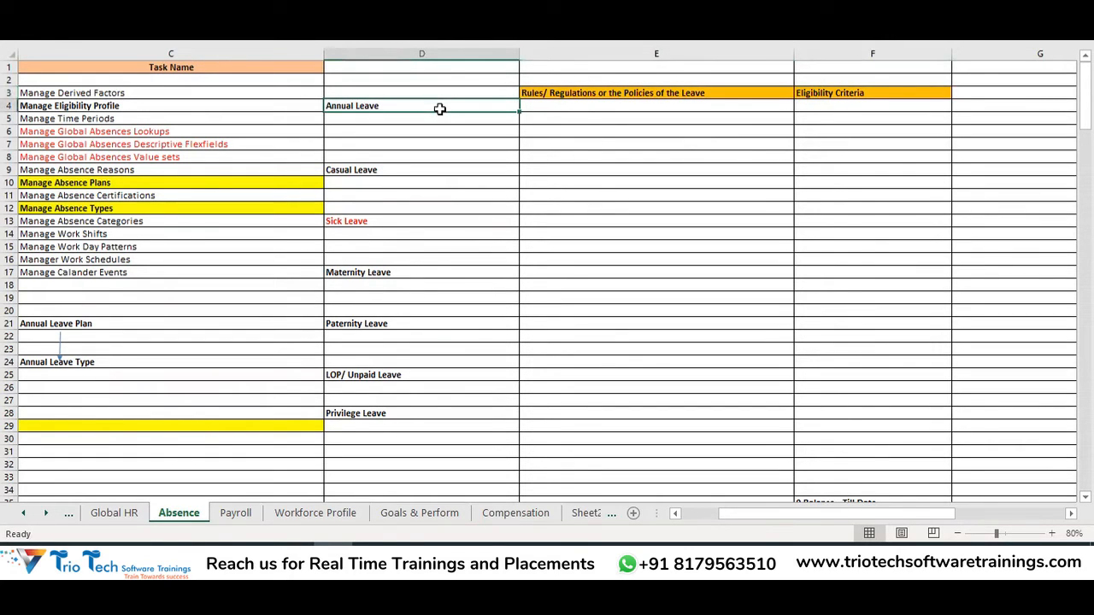
pyautogui.click(840, 90)
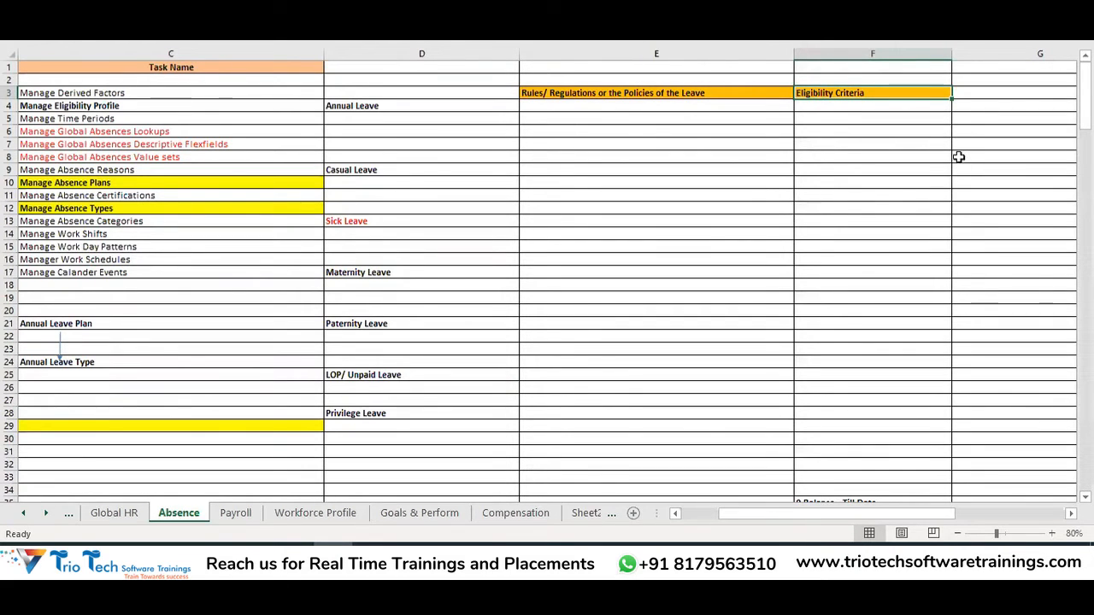
pyautogui.click(579, 95)
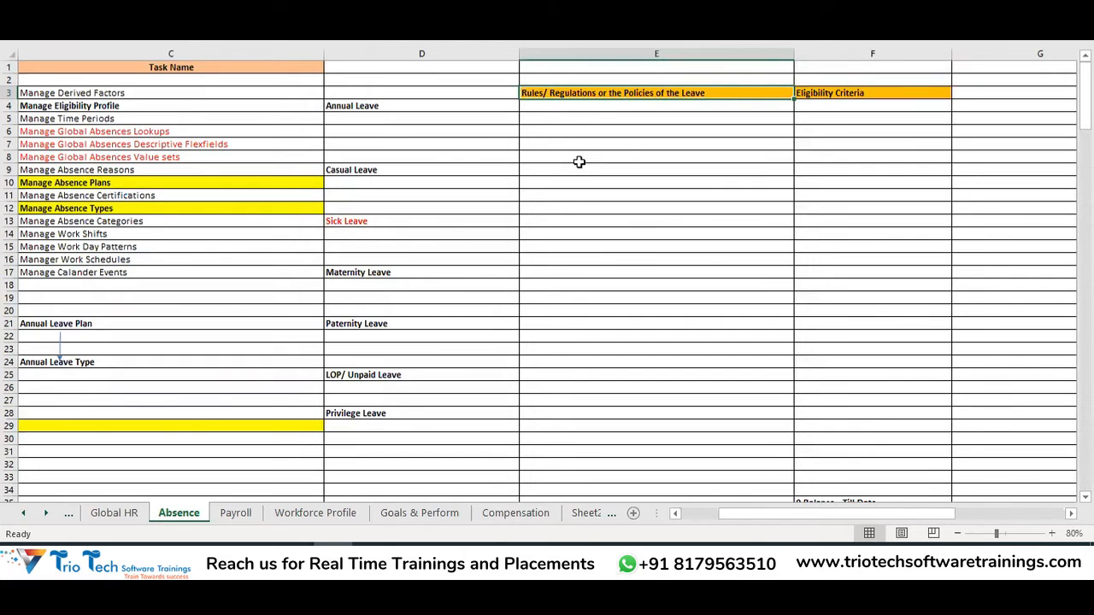
# Point out Annual Leave in D4 and select the blank rule cells E4:E7 beside it
pyautogui.click(387, 103)
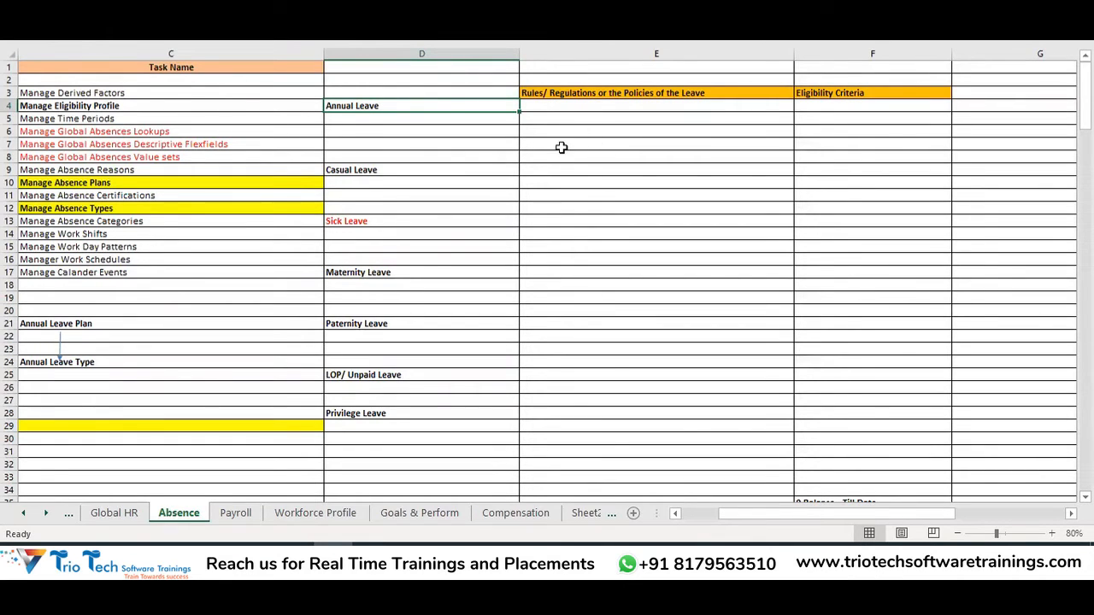
pyautogui.click(458, 118)
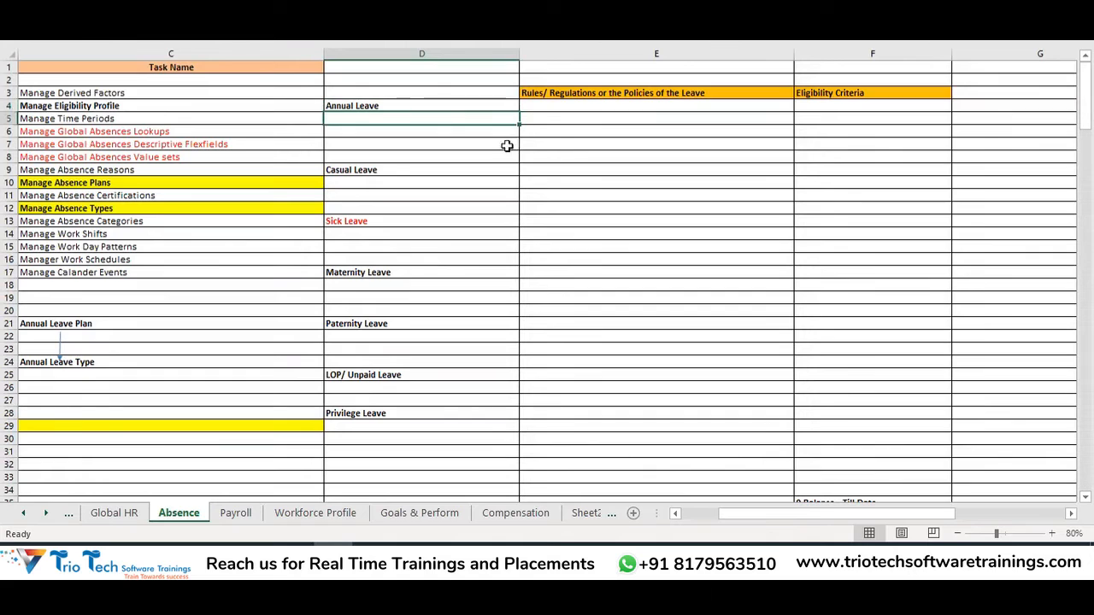
pyautogui.moveTo(541, 118); pyautogui.dragTo(550, 141)
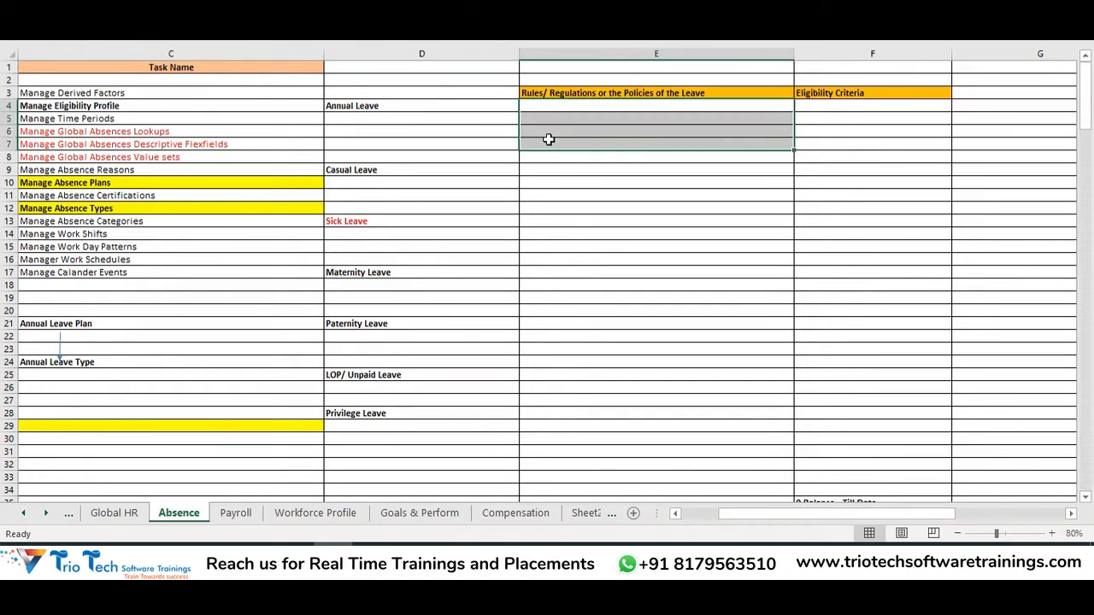
# Enter the Annual Leave rule "24 Days Per Year on an Accrual basis of" in E4 and "2 Days Per Month" in E5
pyautogui.click(406, 108)
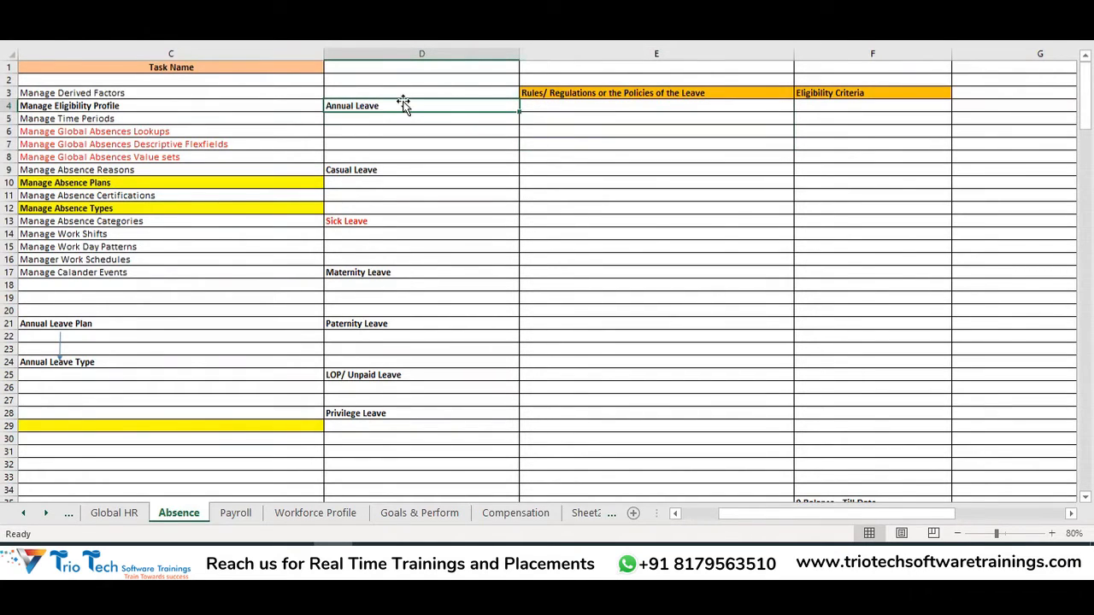
pyautogui.click(557, 112)
pyautogui.doubleClick(556, 110)
pyautogui.write('24 Days Per Year')
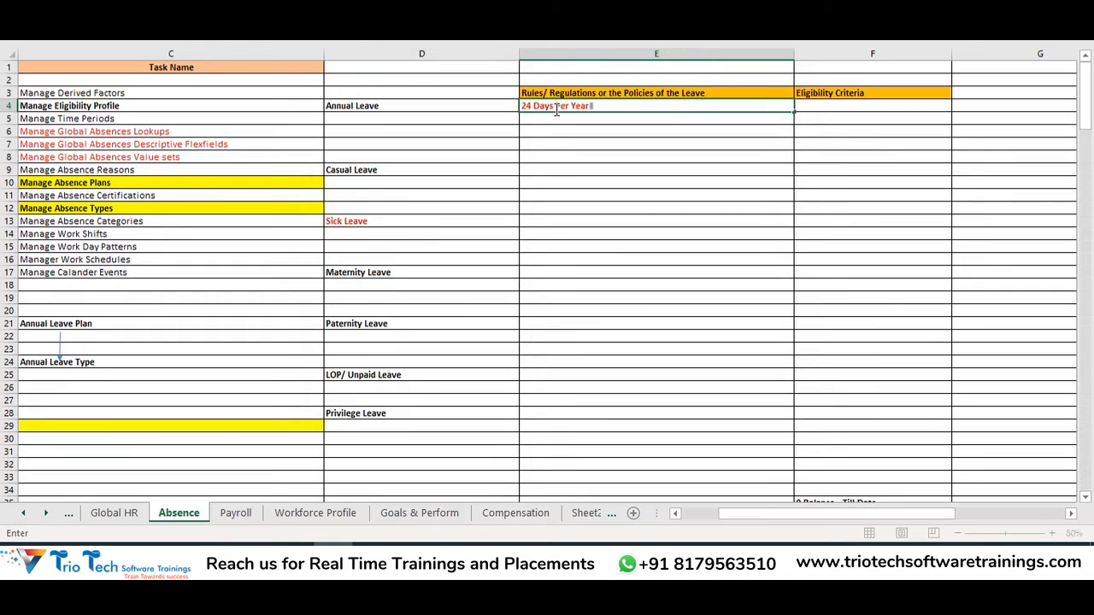
pyautogui.write('on an Accrual basis of')
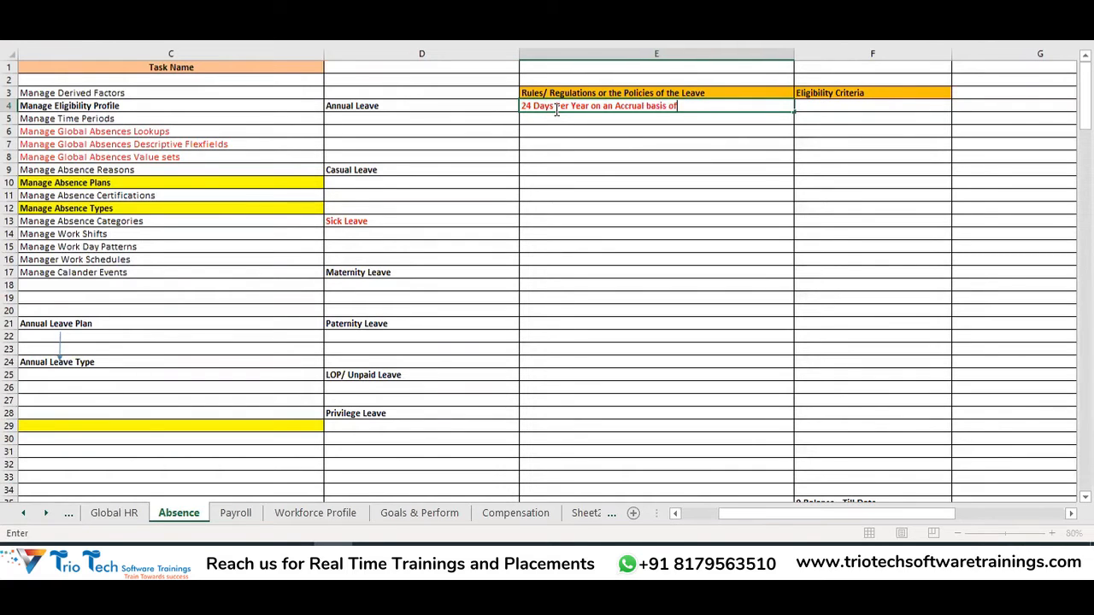
pyautogui.press('Return')
pyautogui.press('Return')
pyautogui.click(568, 119)
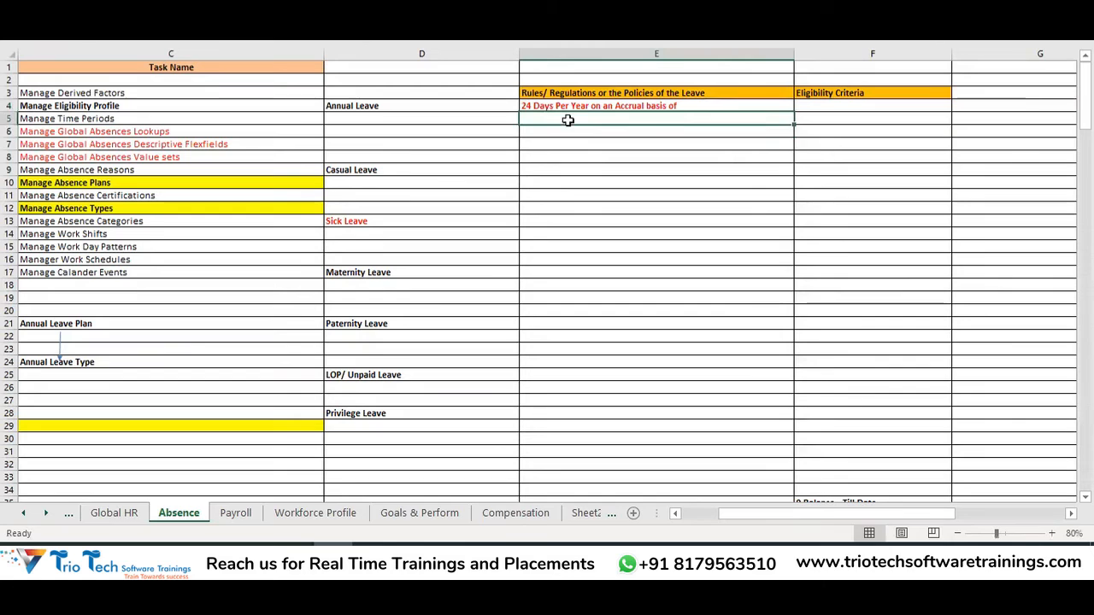
pyautogui.write('2 Days Per Month')
pyautogui.press('Return')
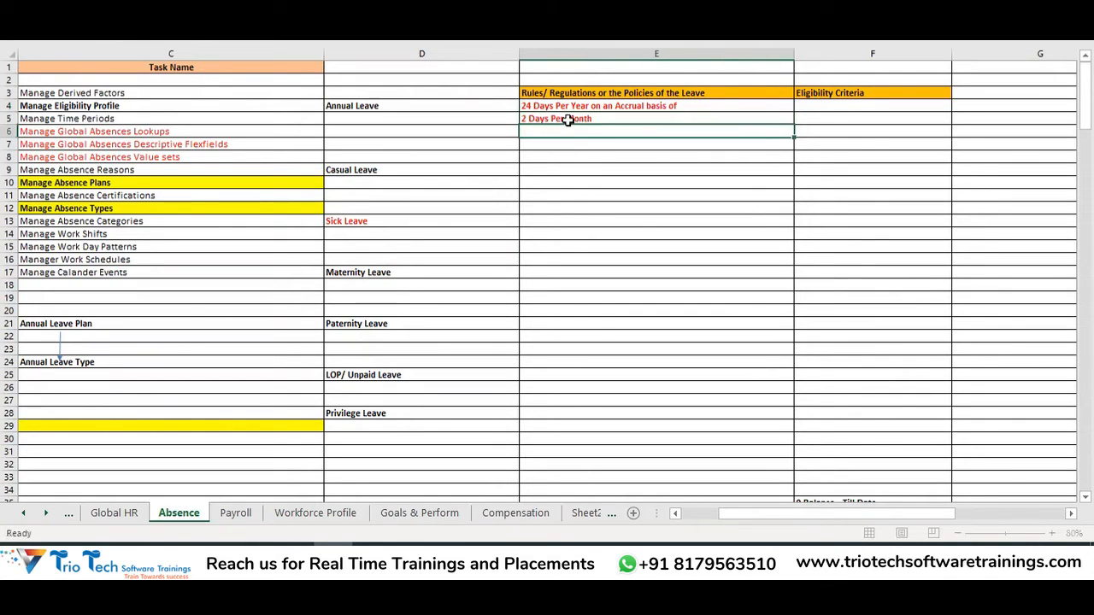
# Point out Annual Leave in D4 and insert the word "Monthly" before "Accrual" in the E4 rule
pyautogui.click(427, 104)
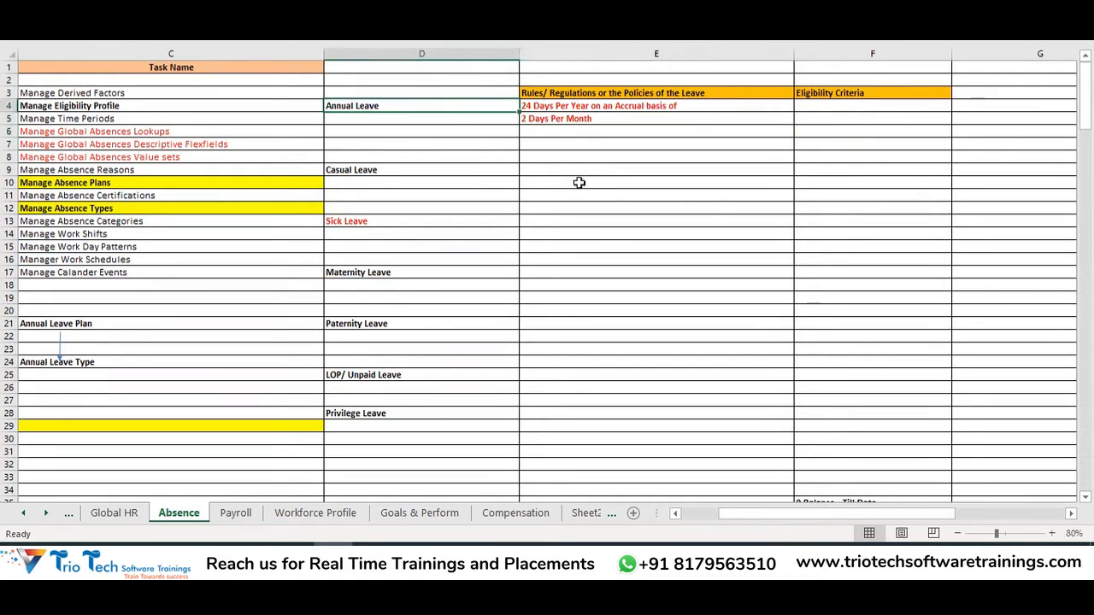
pyautogui.click(534, 109)
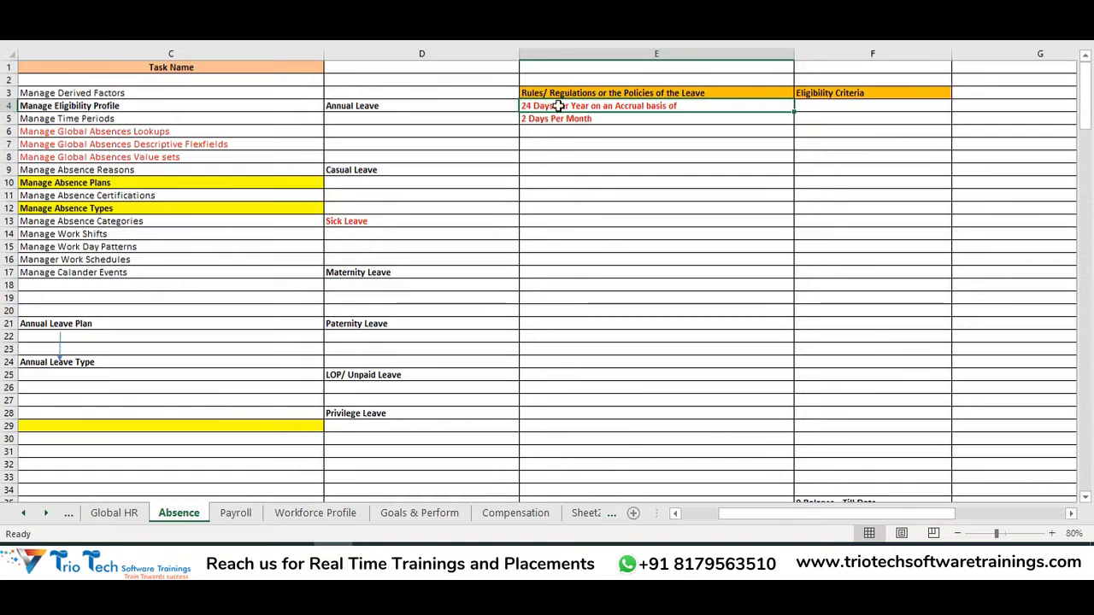
pyautogui.click(368, 109)
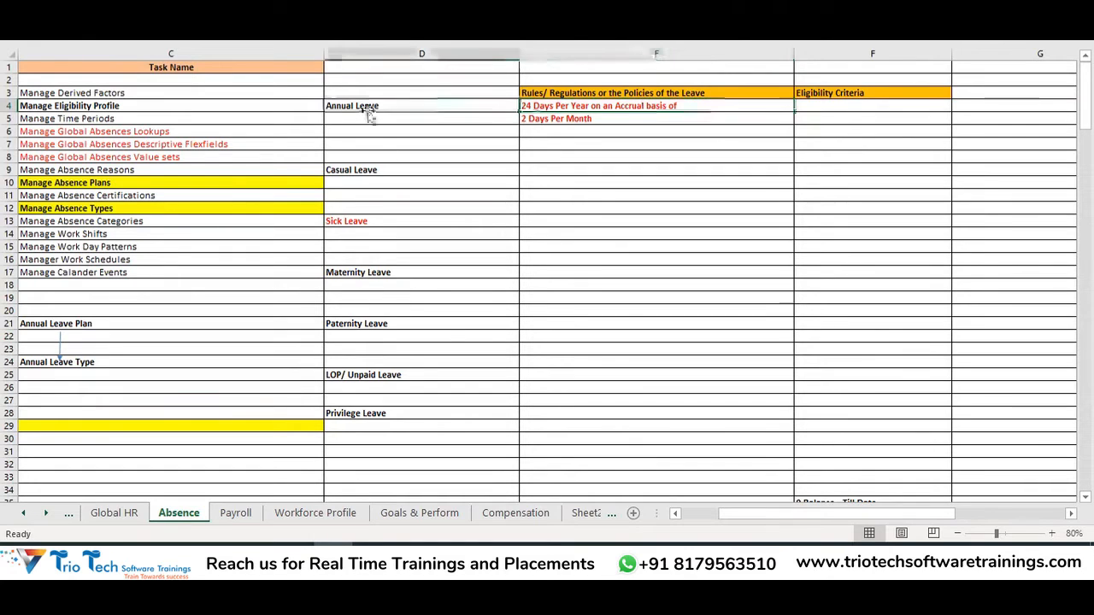
pyautogui.click(619, 107)
pyautogui.doubleClick(610, 106)
pyautogui.write('Monthly')
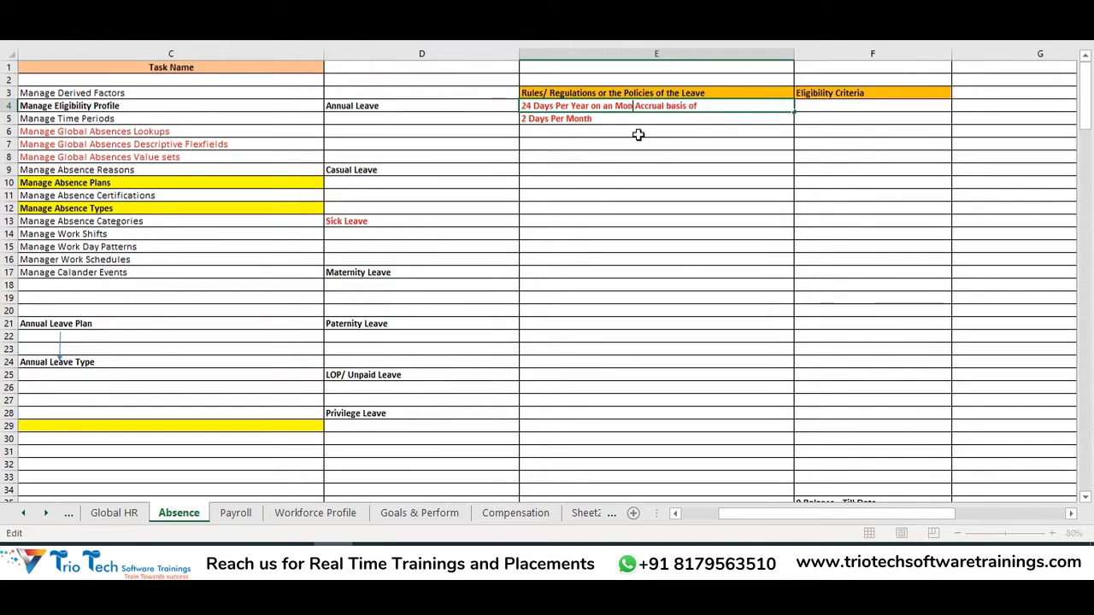
pyautogui.click(581, 121)
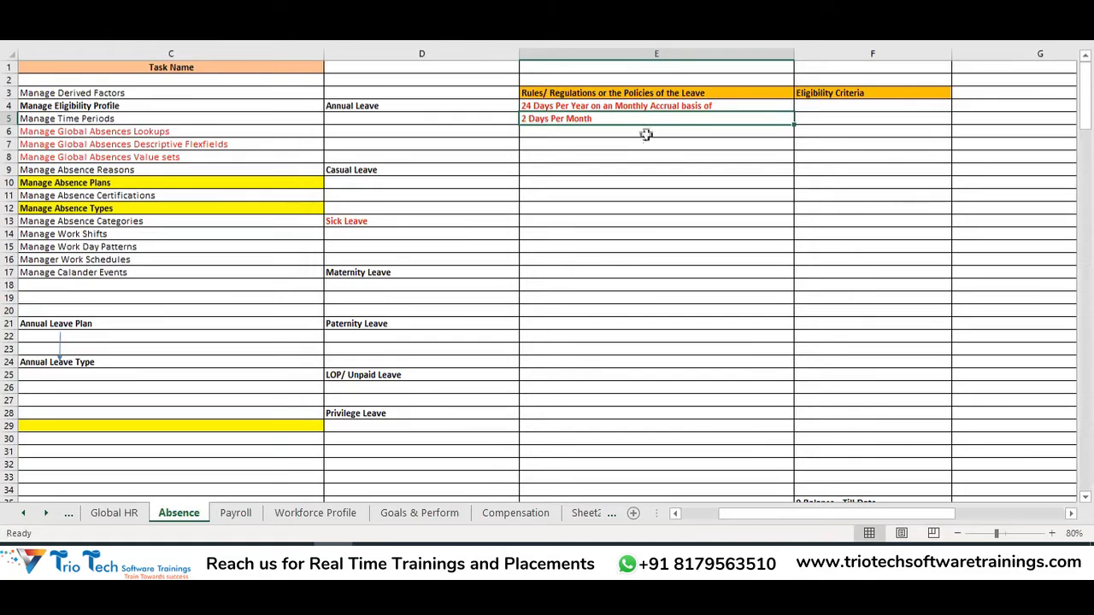
pyautogui.doubleClick(576, 119)
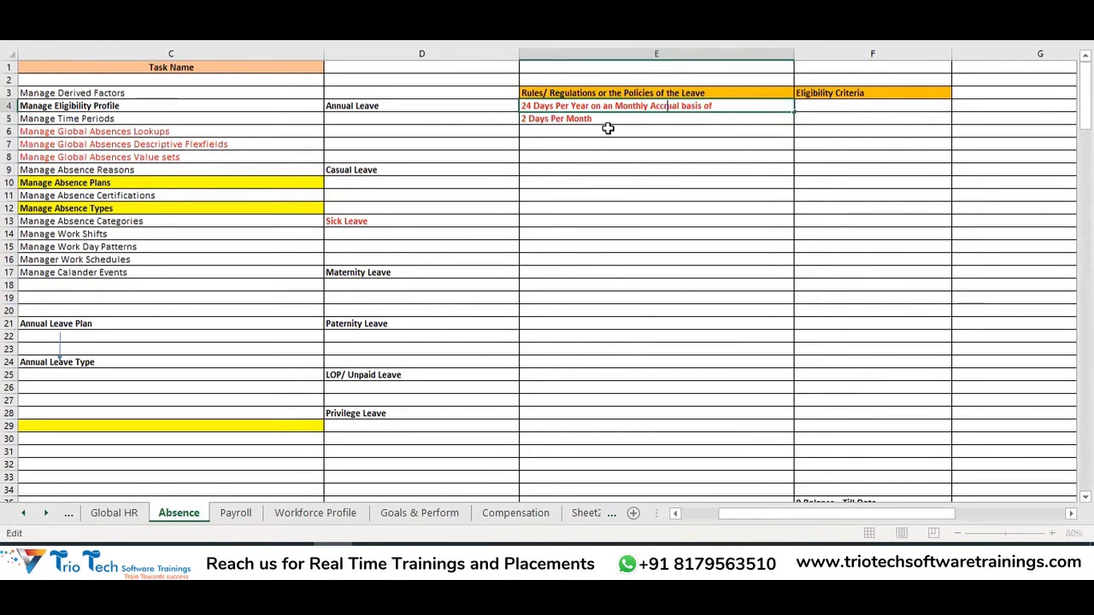
pyautogui.press('Escape')
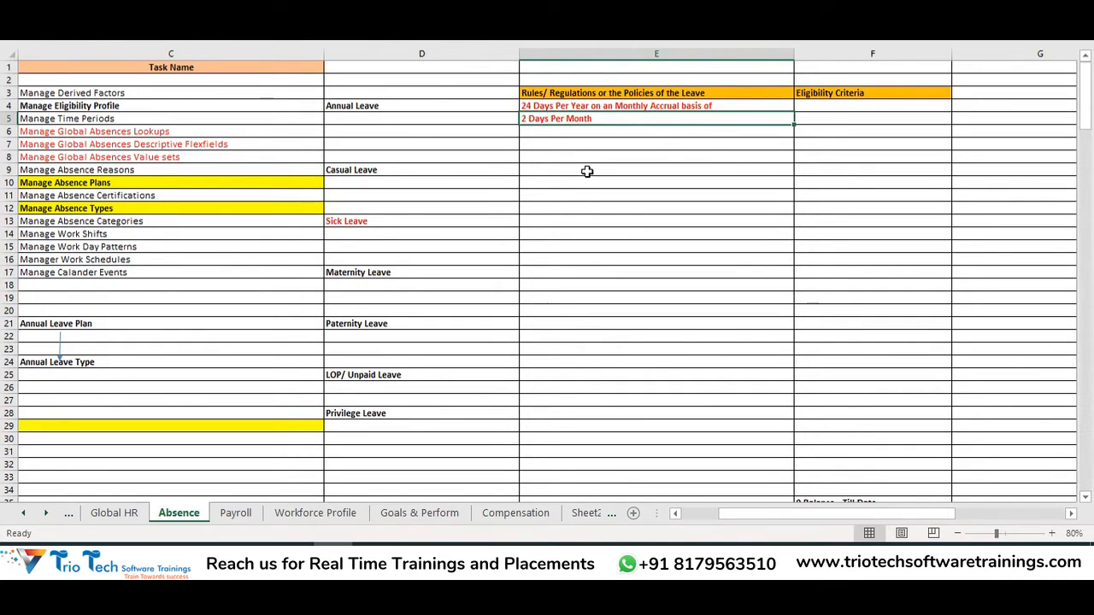
# Consult January 2023 in the system calendar and enter the monthly accrual example 2+2+2+2 in E6
pyautogui.click(1049, 532)
pyautogui.click(1026, 554)
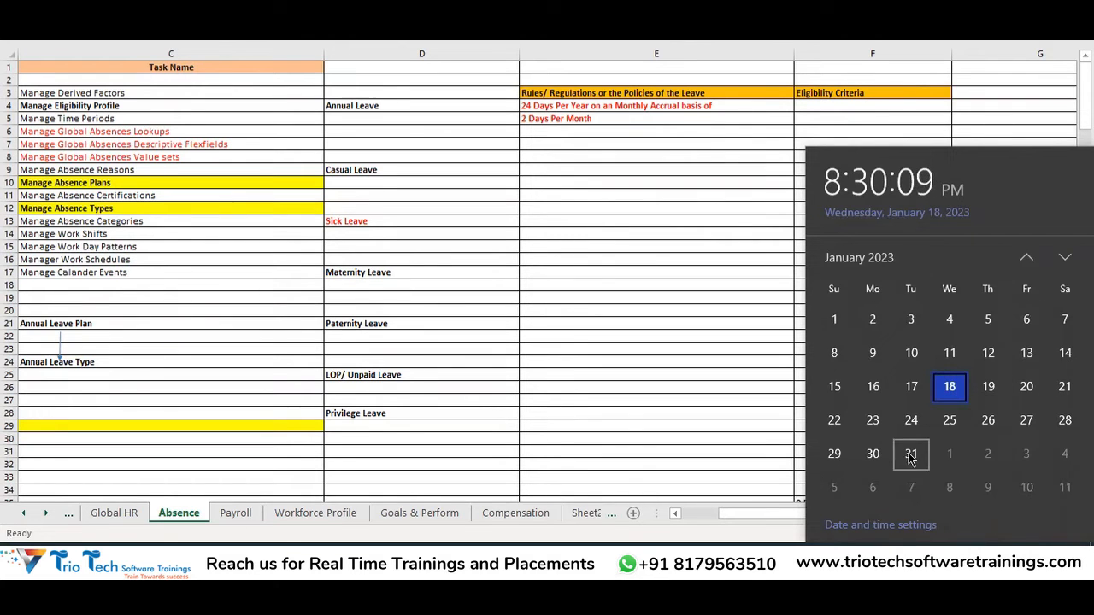
pyautogui.click(573, 132)
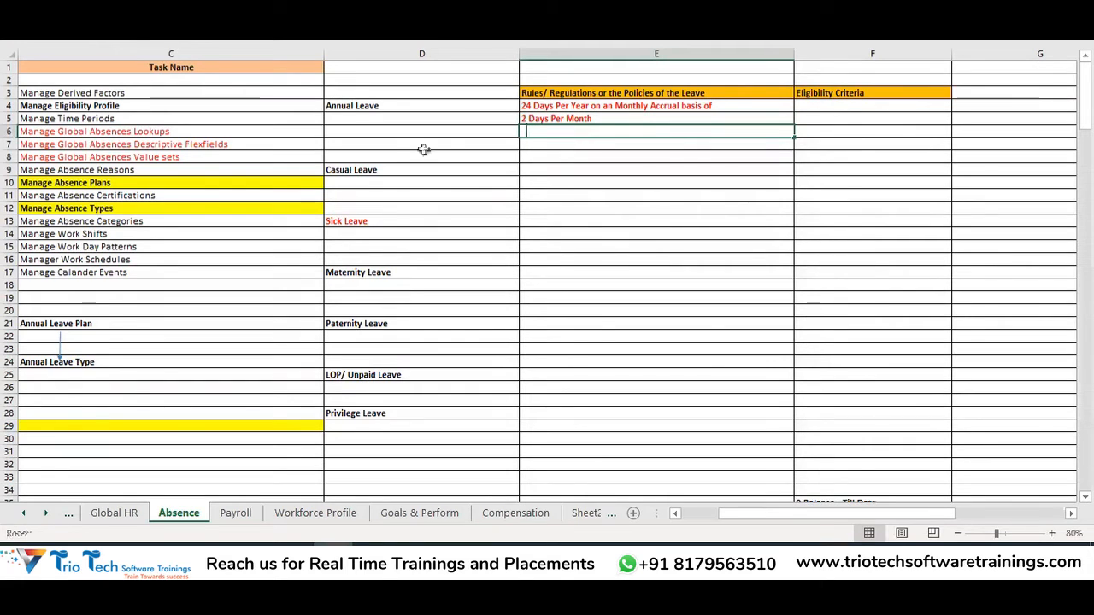
pyautogui.write('2')
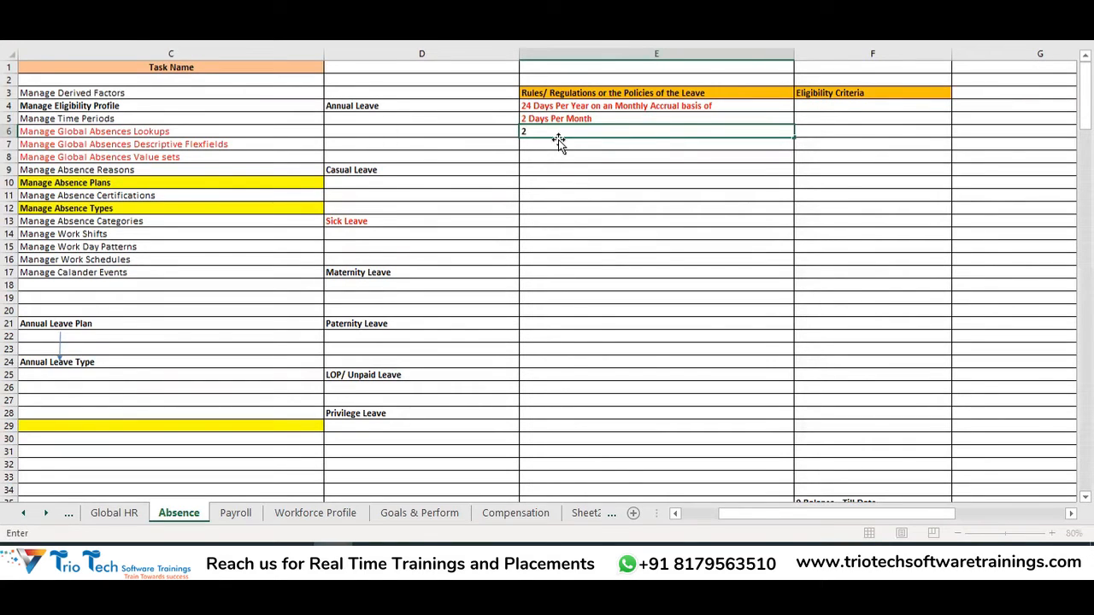
pyautogui.write('+2+2+')
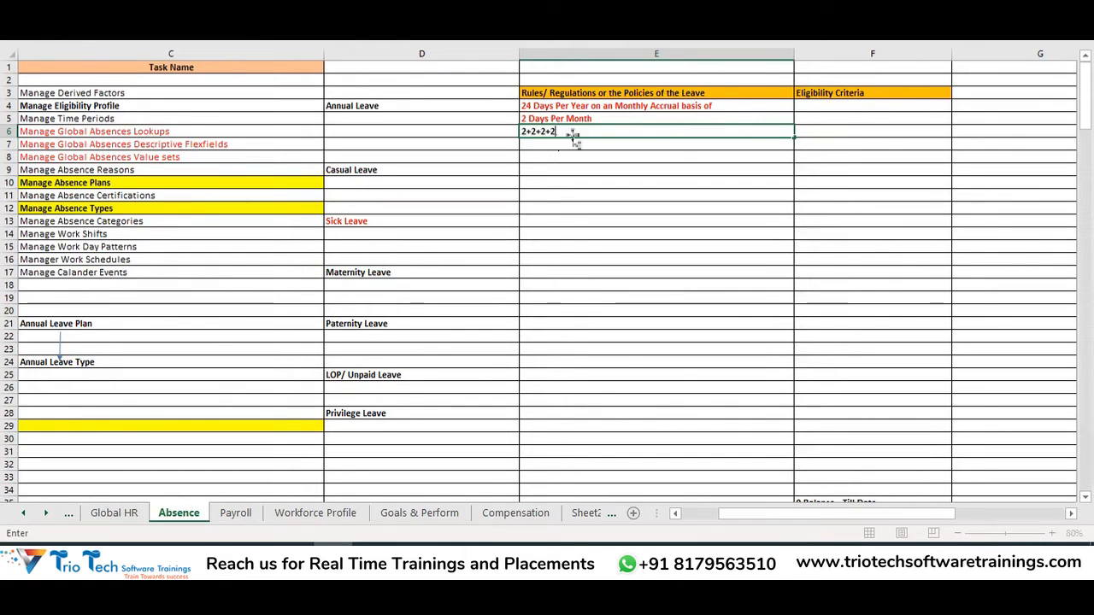
# Highlight the words "Monthly Accrual" in E4 and relate them to Annual Leave in D4 and the accrual example in E6
pyautogui.click(641, 105)
pyautogui.doubleClick(692, 100)
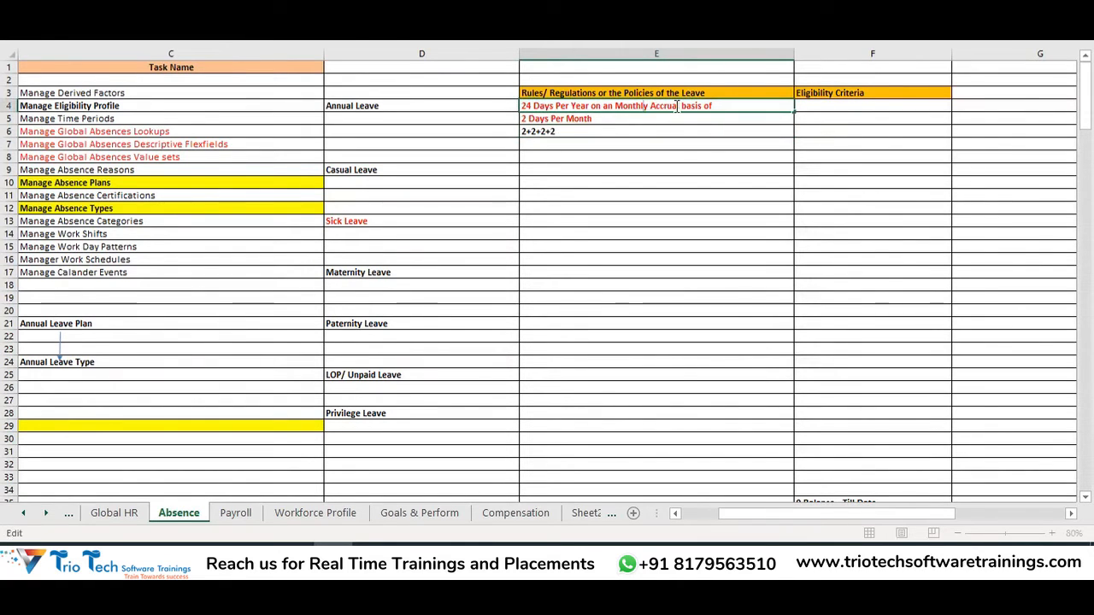
pyautogui.moveTo(680, 105); pyautogui.dragTo(615, 107)
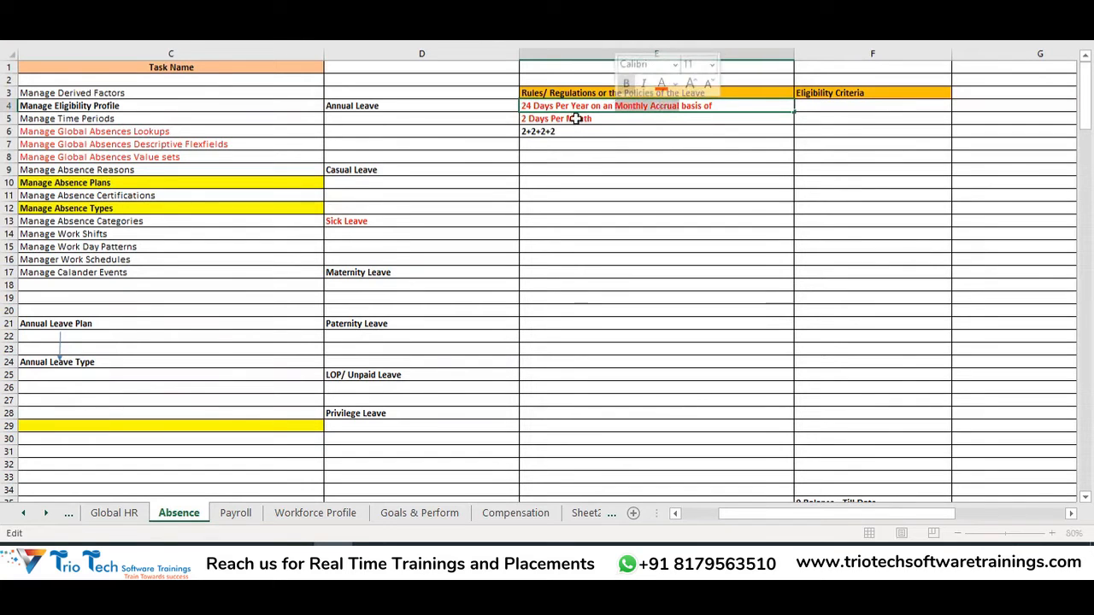
pyautogui.click(381, 105)
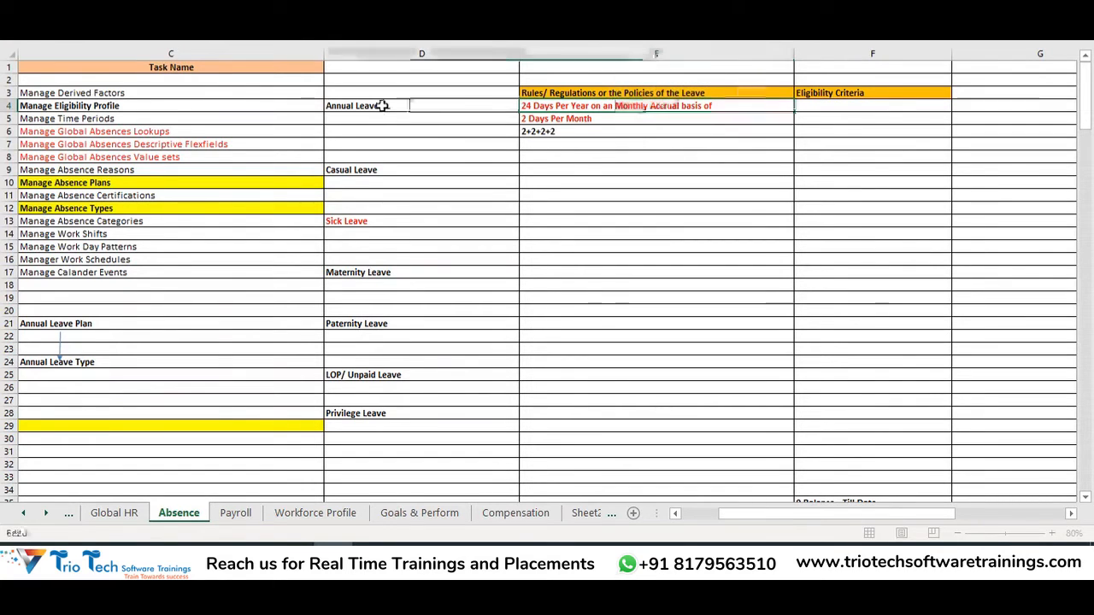
pyautogui.click(534, 134)
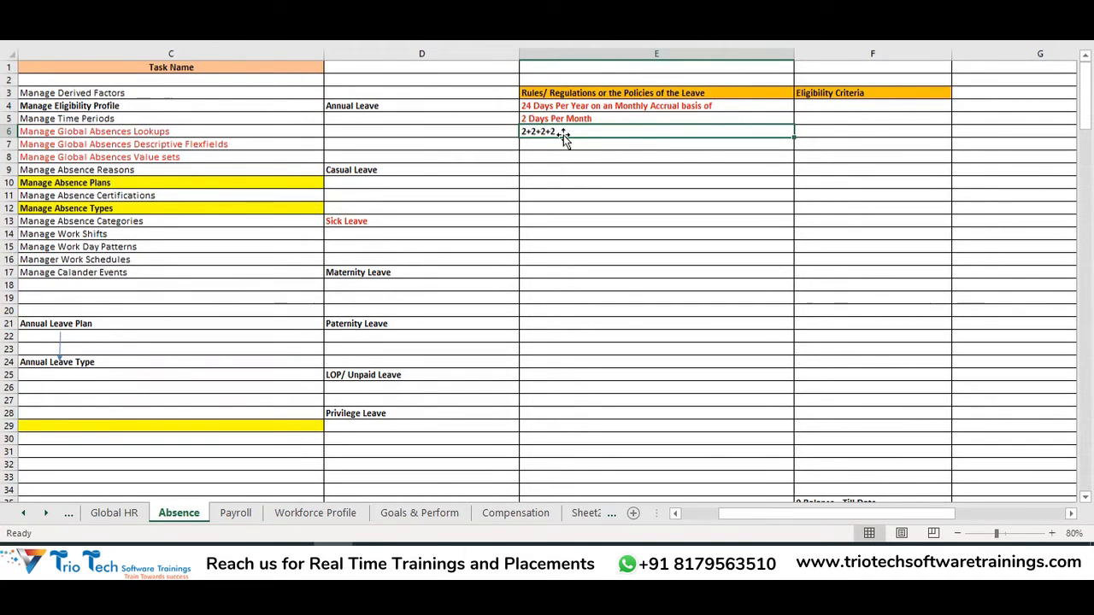
# Highlight the Annual Leave rules in E4:E6 and view February and January 2023 in the system calendar
pyautogui.moveTo(554, 105); pyautogui.dragTo(557, 131)
pyautogui.hotkey('ctrl', 'c')
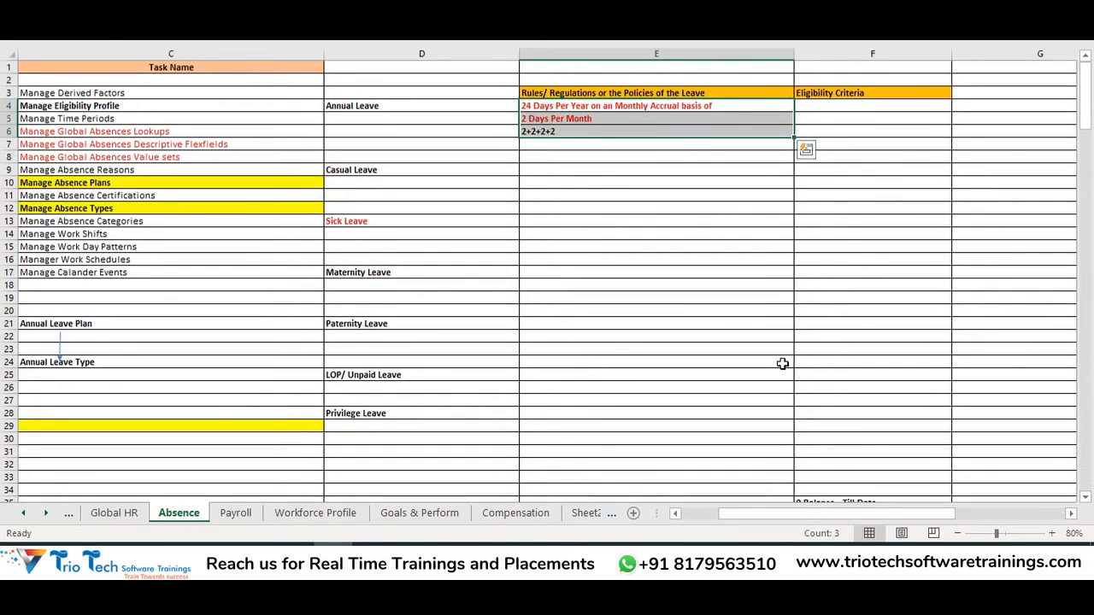
pyautogui.click(1025, 551)
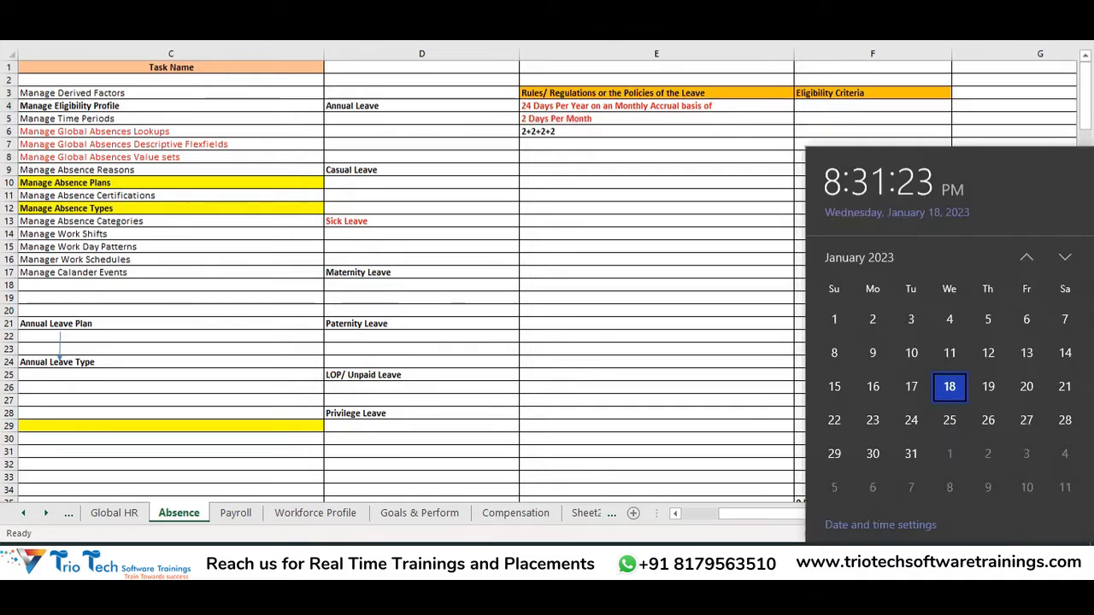
pyautogui.click(1065, 257)
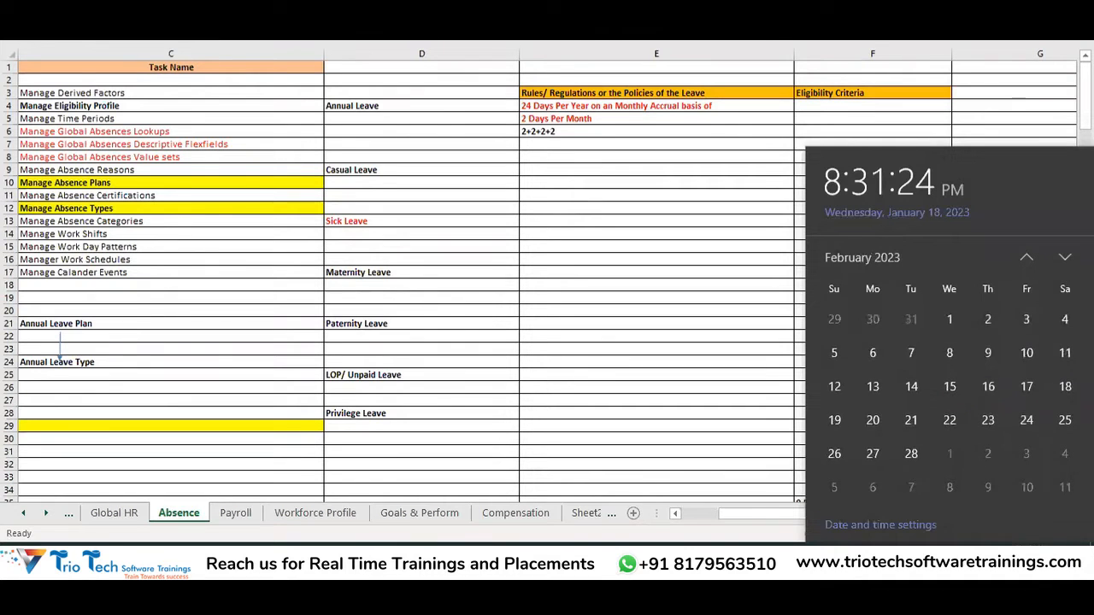
pyautogui.click(1026, 257)
pyautogui.click(670, 216)
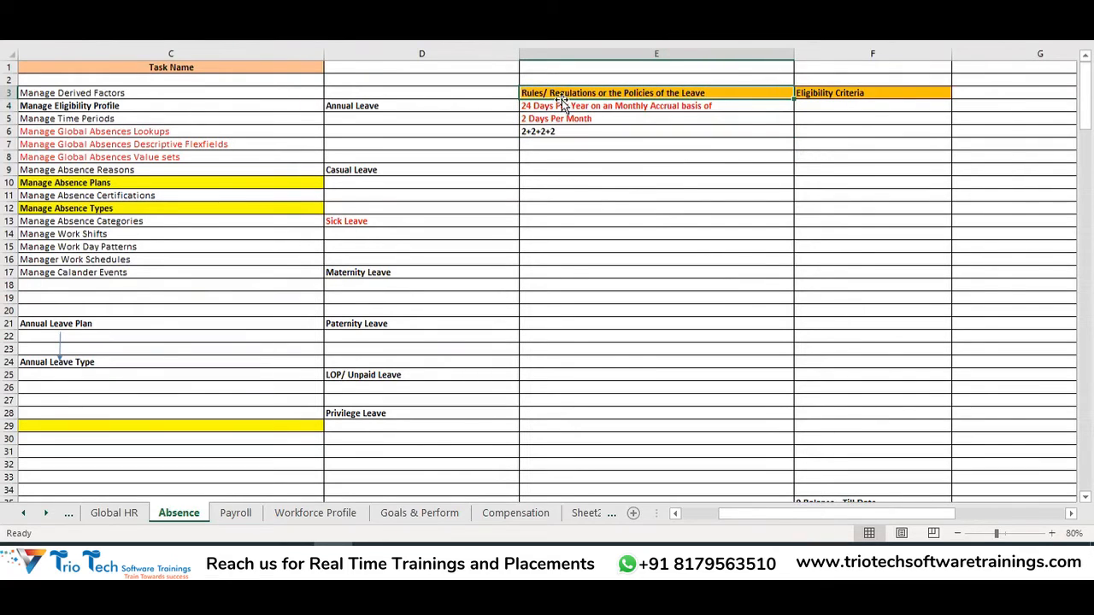
# Review the Annual Leave rules in E4:E6, pointing out the accrual example in E6 and the blank cell below it
pyautogui.moveTo(551, 107); pyautogui.dragTo(543, 129)
pyautogui.hotkey('ctrl', 'v')
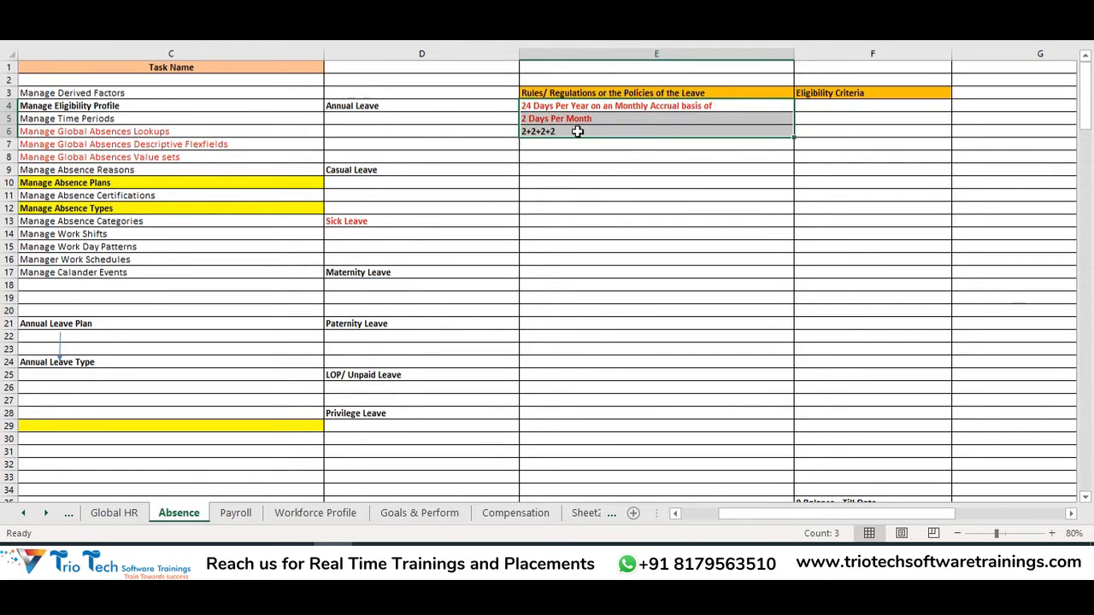
pyautogui.click(569, 130)
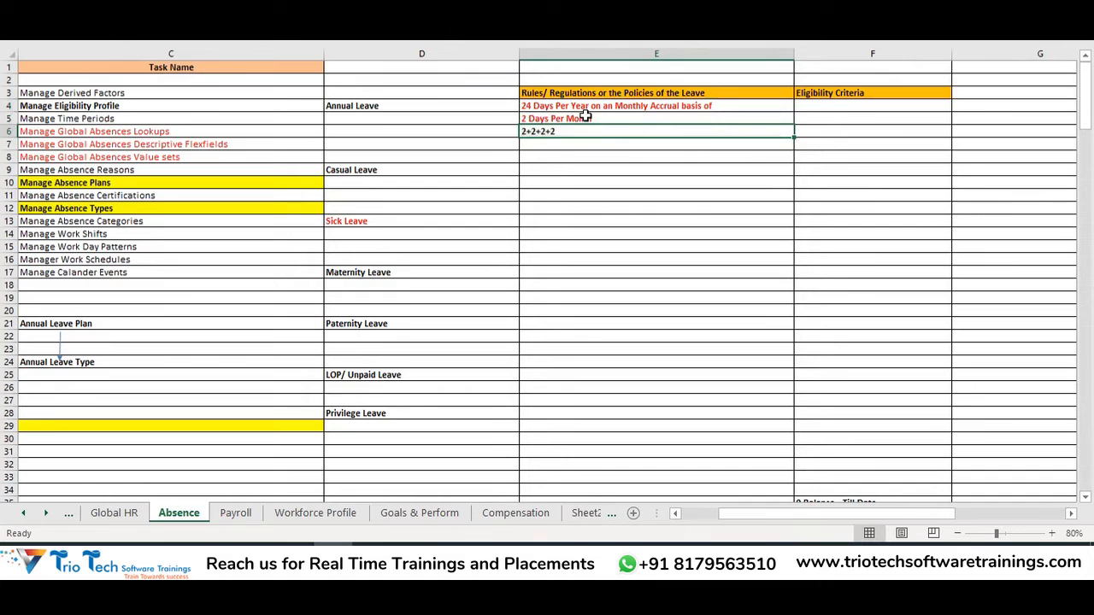
pyautogui.click(549, 143)
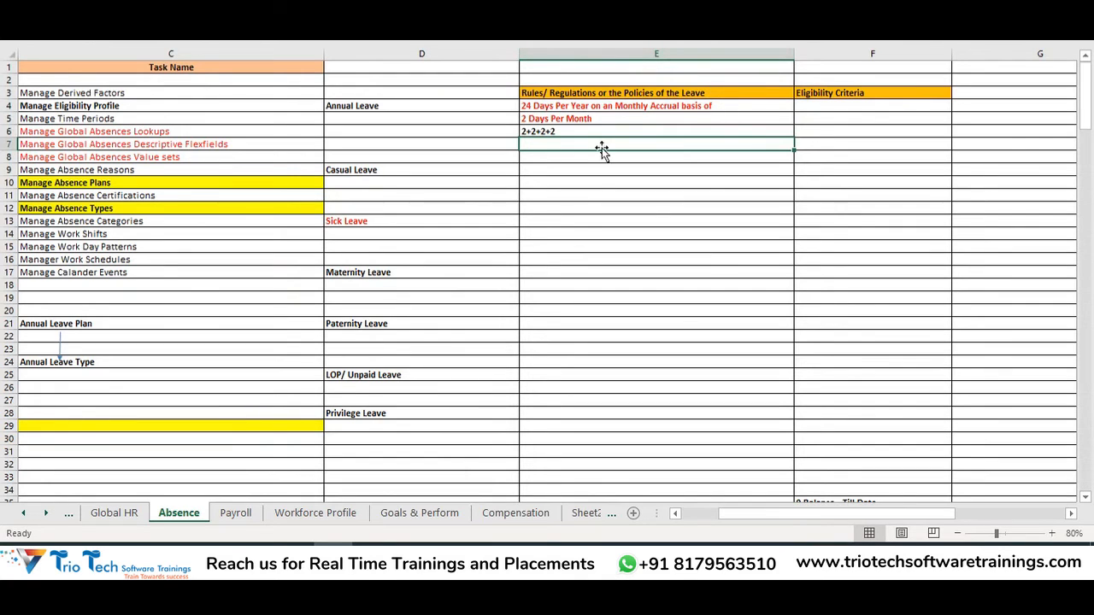
pyautogui.moveTo(567, 107); pyautogui.dragTo(567, 130)
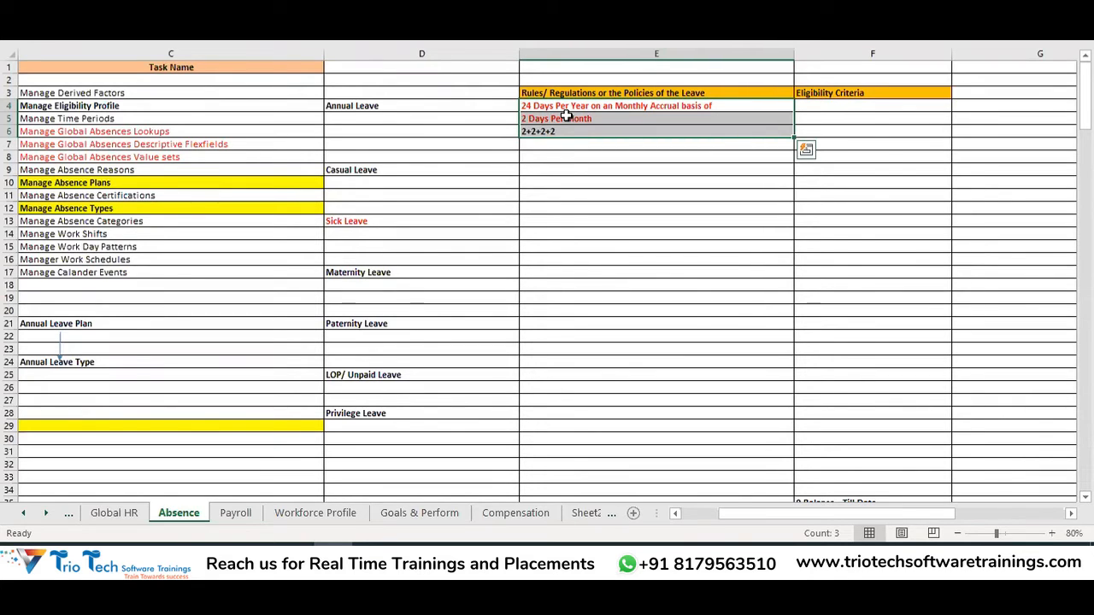
# Point out Annual, Casual and Sick Leave in column D and relate Annual Leave to its rules in E4:E6
pyautogui.click(408, 105)
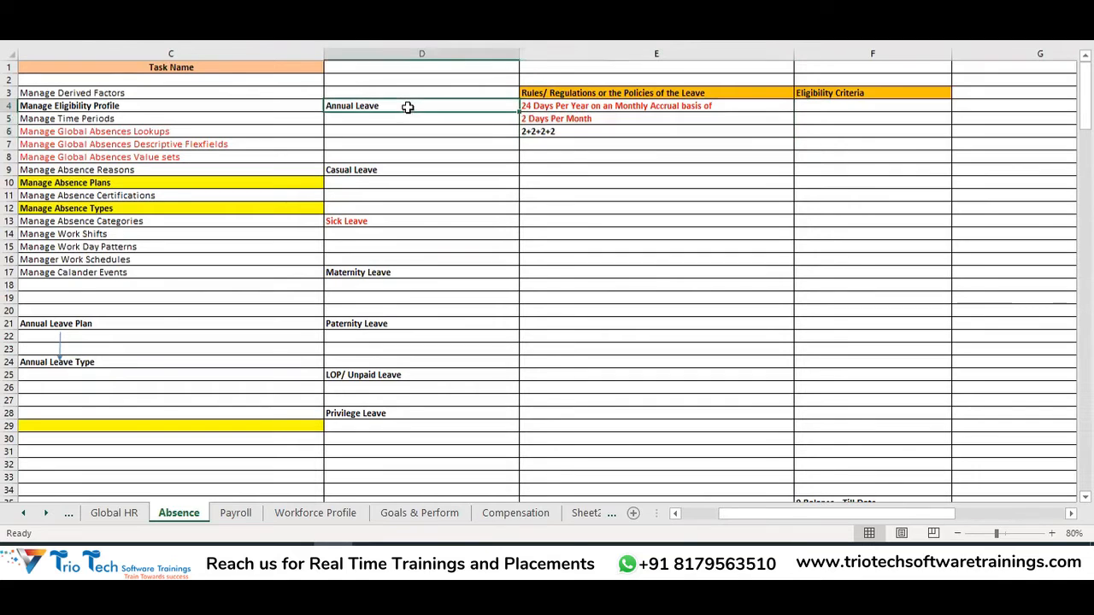
pyautogui.click(391, 168)
pyautogui.click(383, 230)
pyautogui.moveTo(571, 105); pyautogui.dragTo(571, 138)
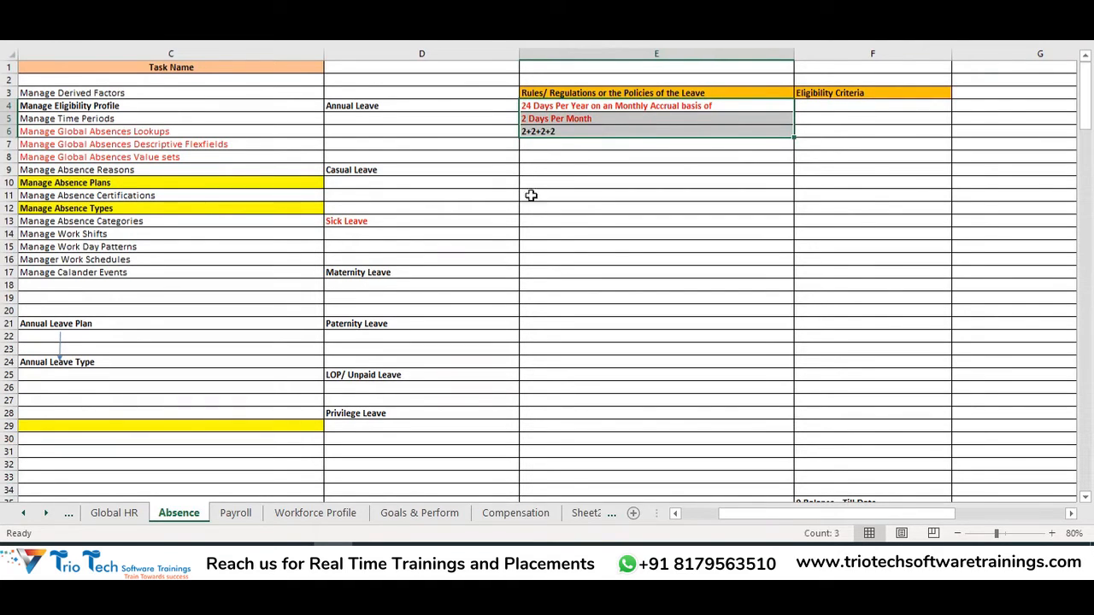
pyautogui.click(431, 107)
pyautogui.moveTo(601, 106); pyautogui.dragTo(606, 141)
# Enter the Casual Leave rule "10 Days Per Year" in E9
pyautogui.moveTo(384, 174); pyautogui.dragTo(576, 171)
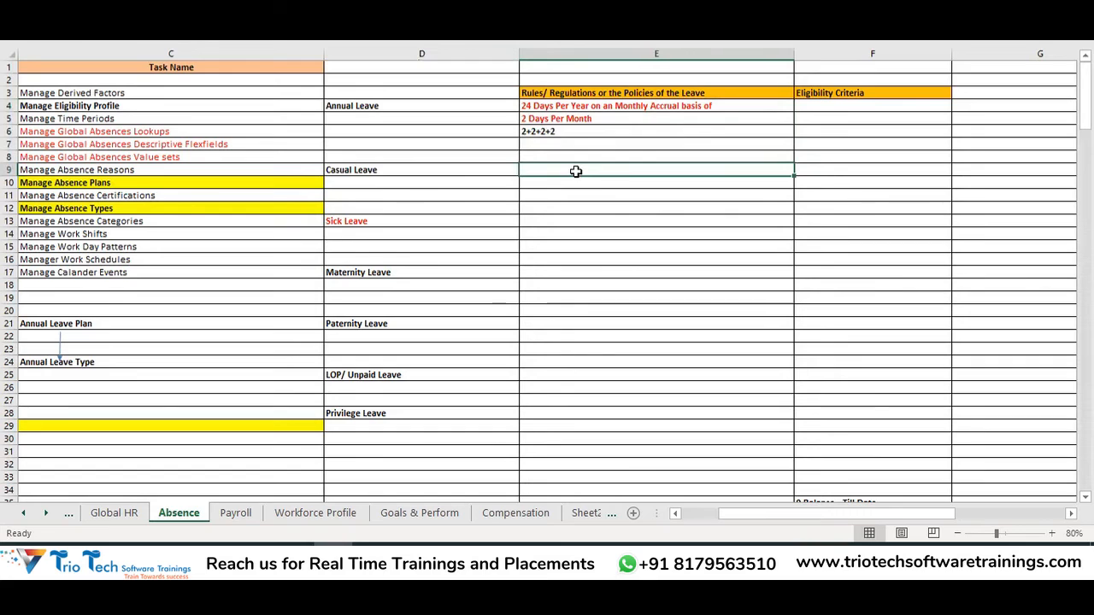
pyautogui.write('10 D')
pyautogui.write('ays')
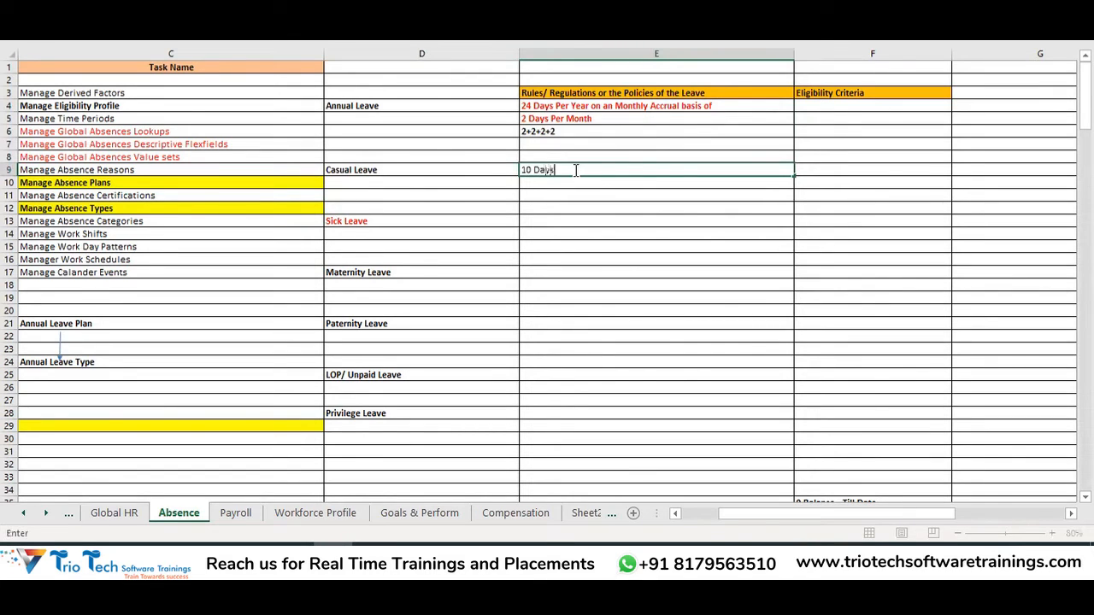
pyautogui.write(' Per Year')
pyautogui.press('Return')
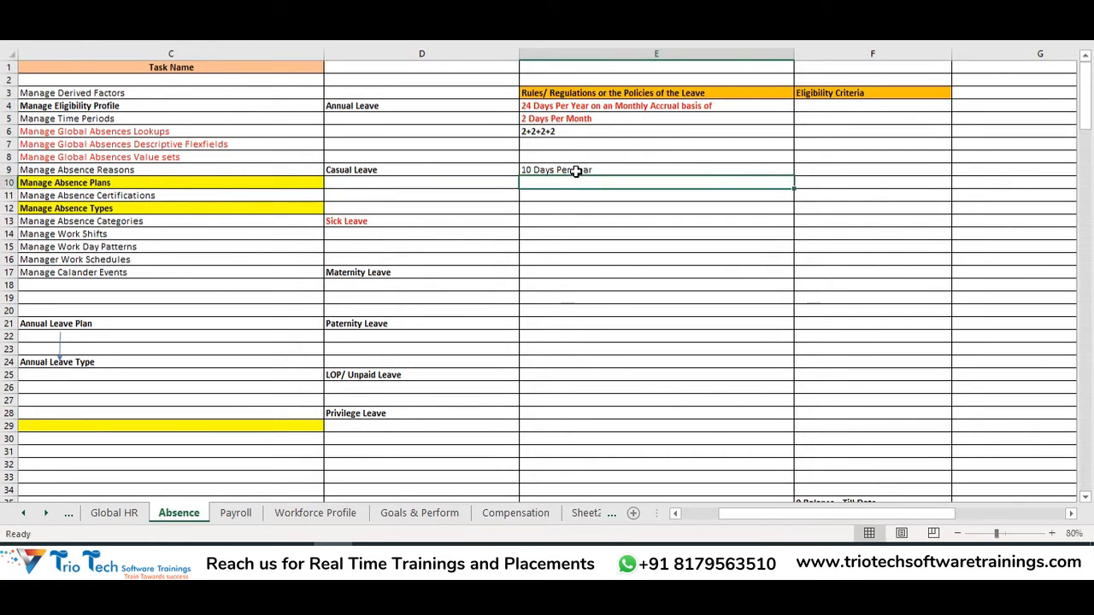
# Point out the Casual Leave rule in E9 and view January 2023 in the system calendar
pyautogui.click(568, 170)
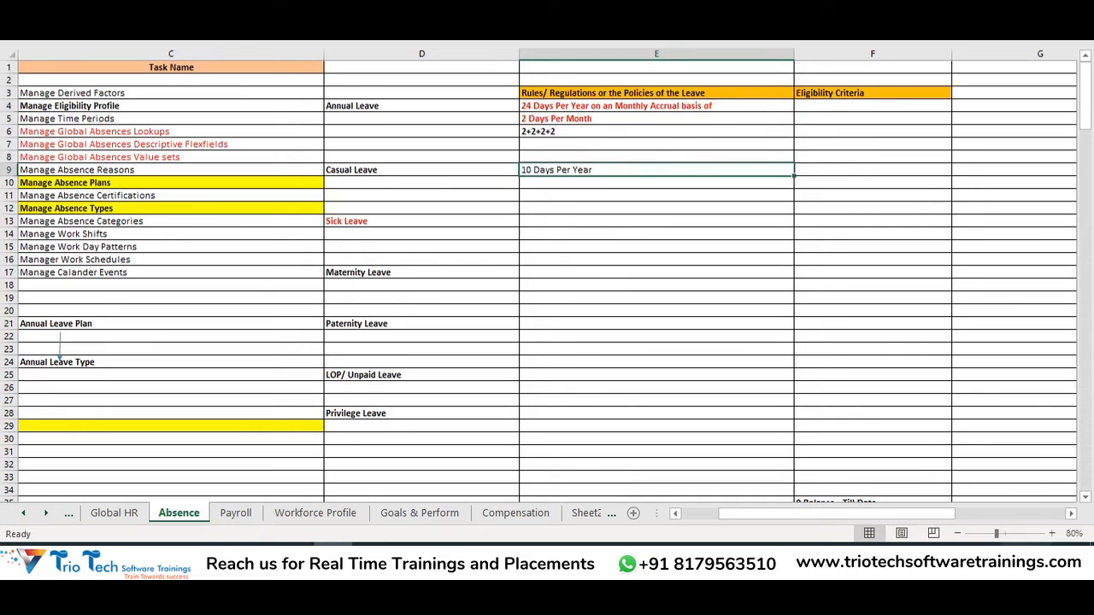
pyautogui.click(1028, 556)
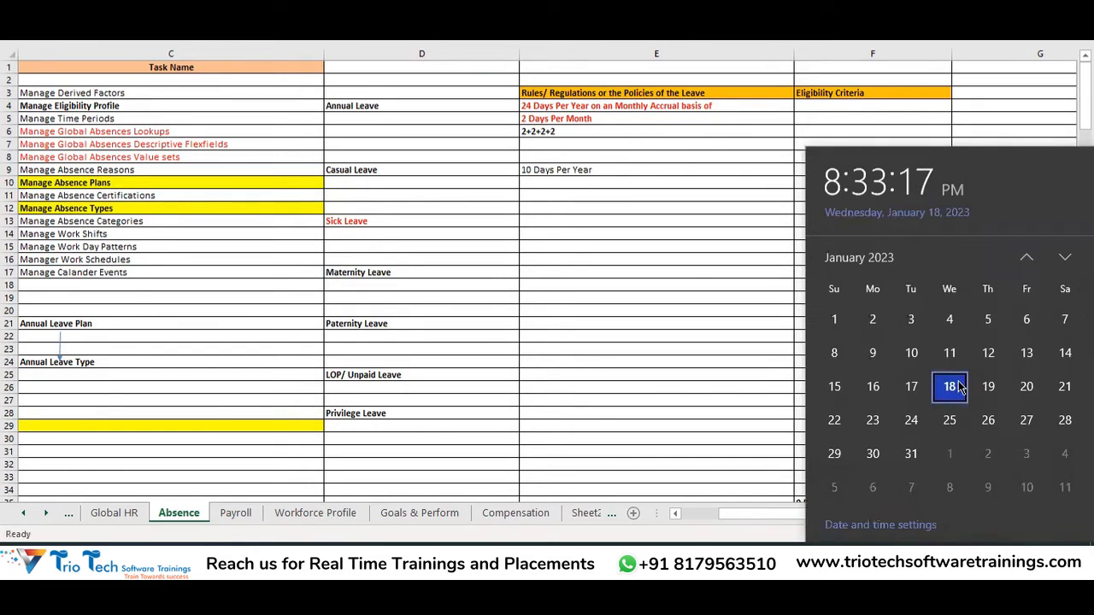
pyautogui.click(611, 168)
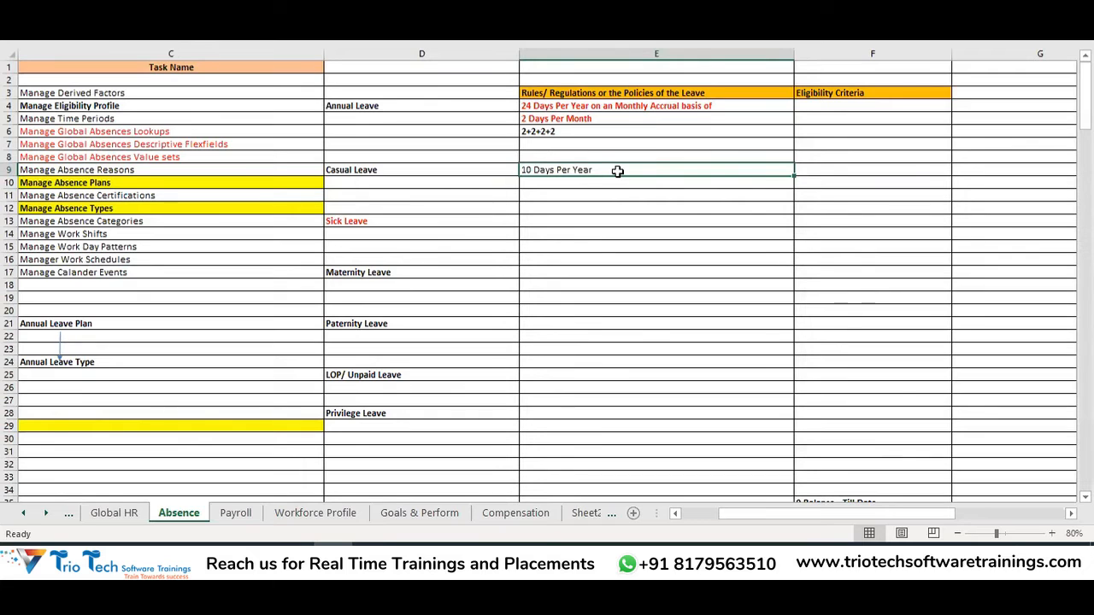
# Compare the Casual Leave rule in E9 with the Annual Leave rules in E4:E6
pyautogui.click(453, 169)
pyautogui.click(447, 106)
pyautogui.moveTo(587, 105); pyautogui.dragTo(591, 132)
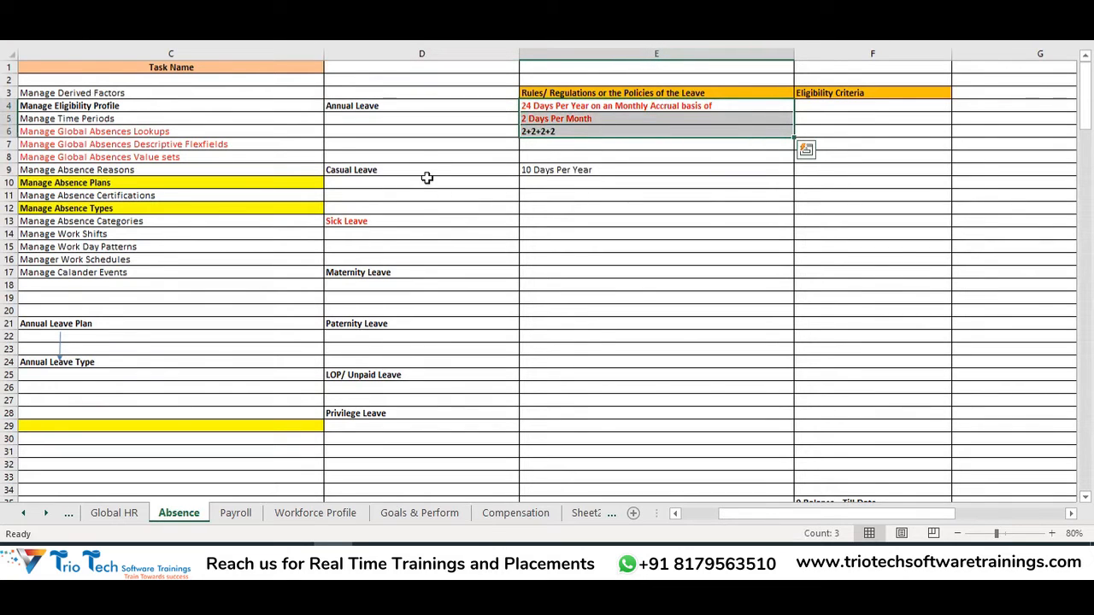
pyautogui.click(420, 168)
pyautogui.click(588, 170)
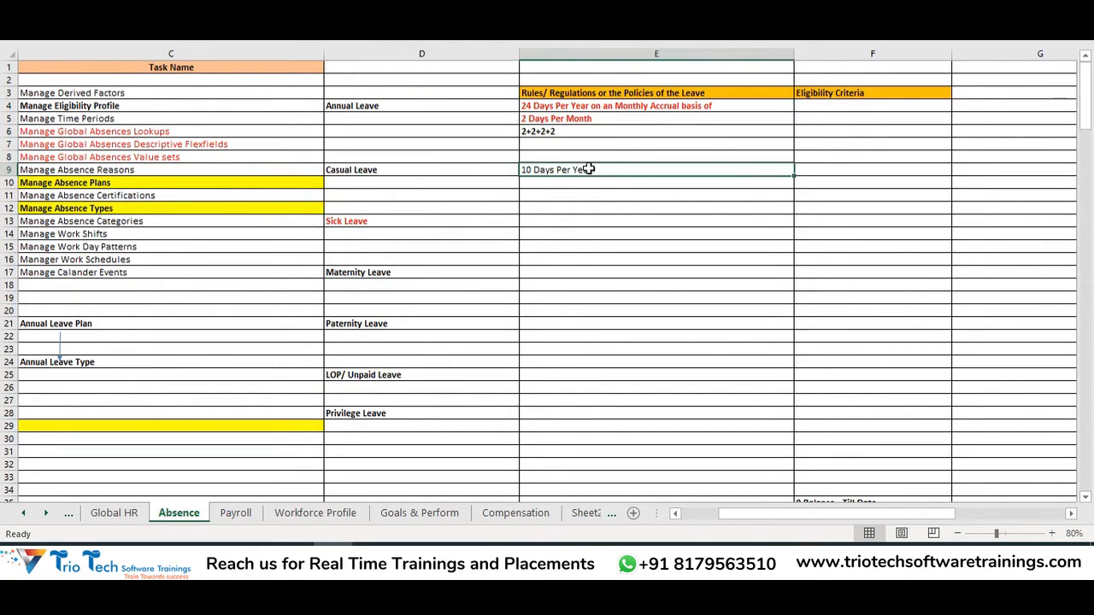
# Enter the Sick Leave rule "30 Days of Sick Leave" in E13
pyautogui.click(432, 220)
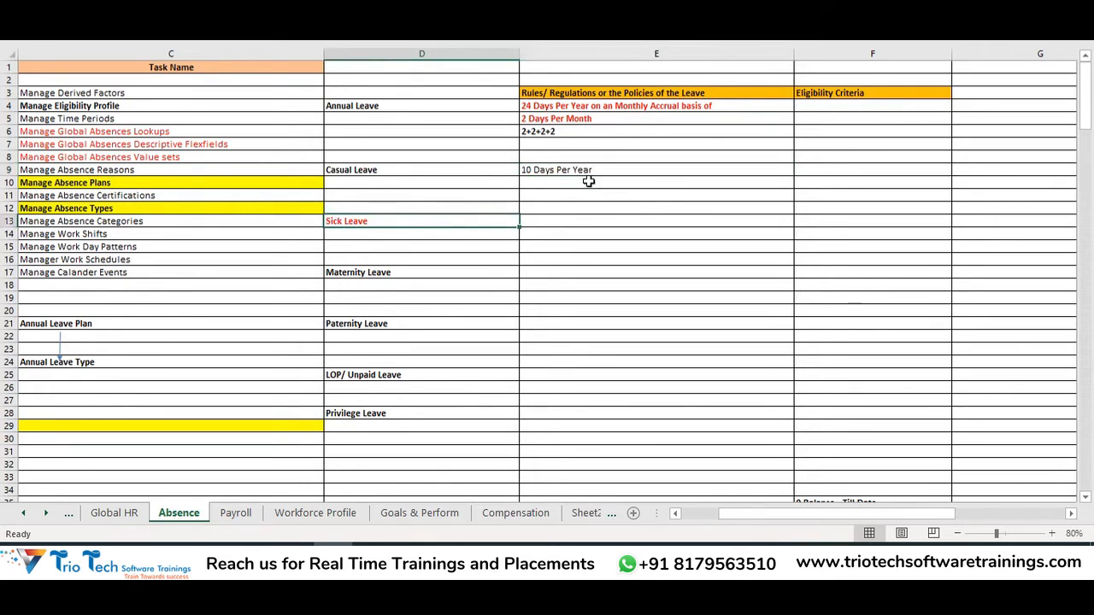
pyautogui.click(581, 224)
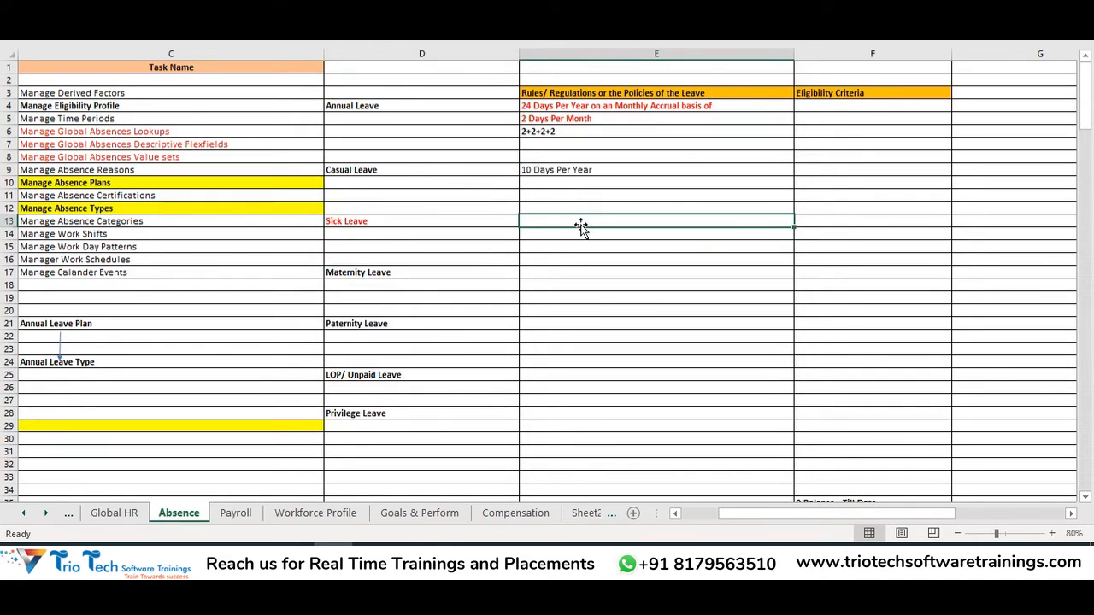
pyautogui.write('30')
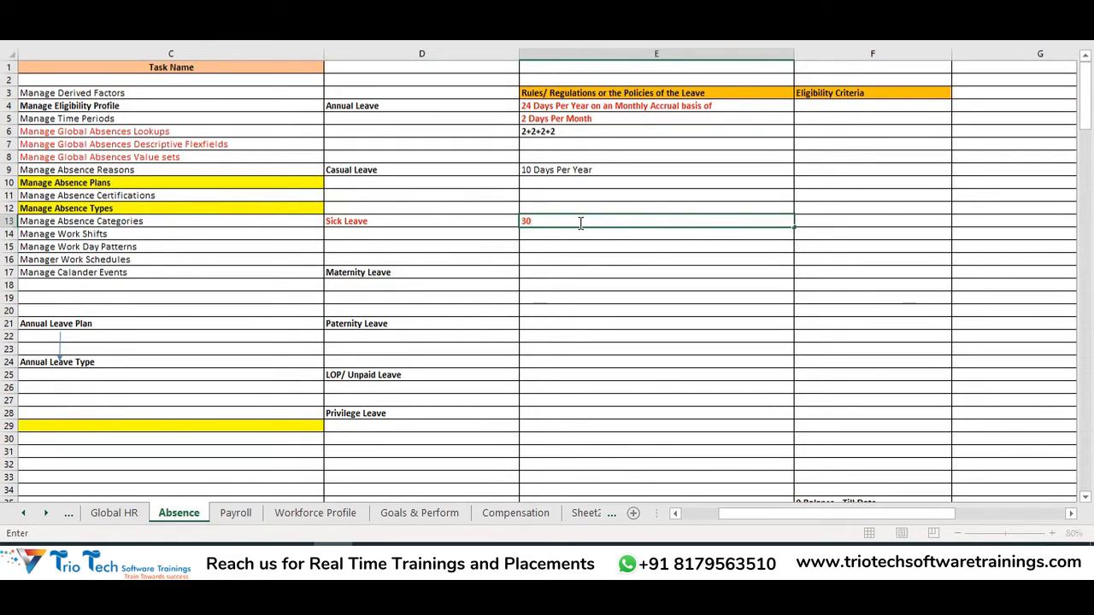
pyautogui.write('Days of Sick Leave')
pyautogui.press('Return')
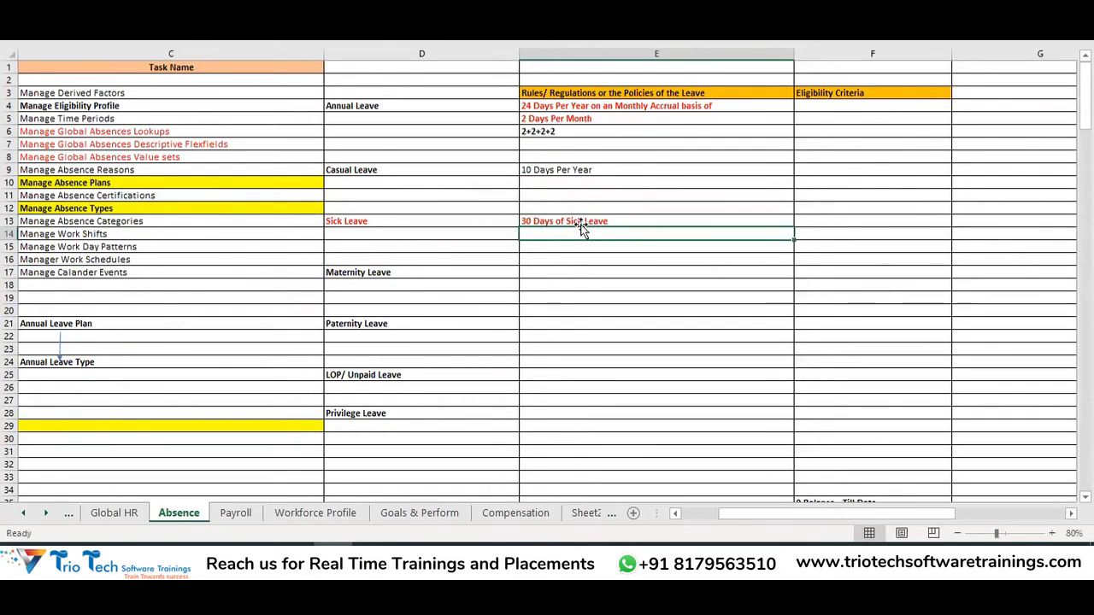
# Add the first Sick Leave pay tier "First 10 Days - 100% of Salary" in E14
pyautogui.write('1')
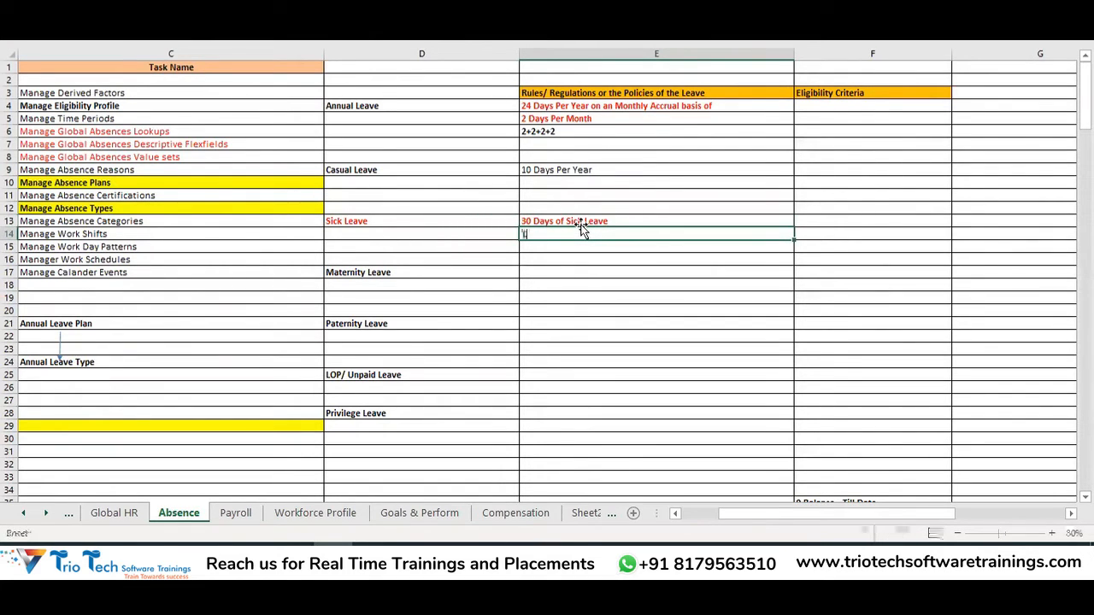
pyautogui.press('BackSpace')
pyautogui.write('Fir')
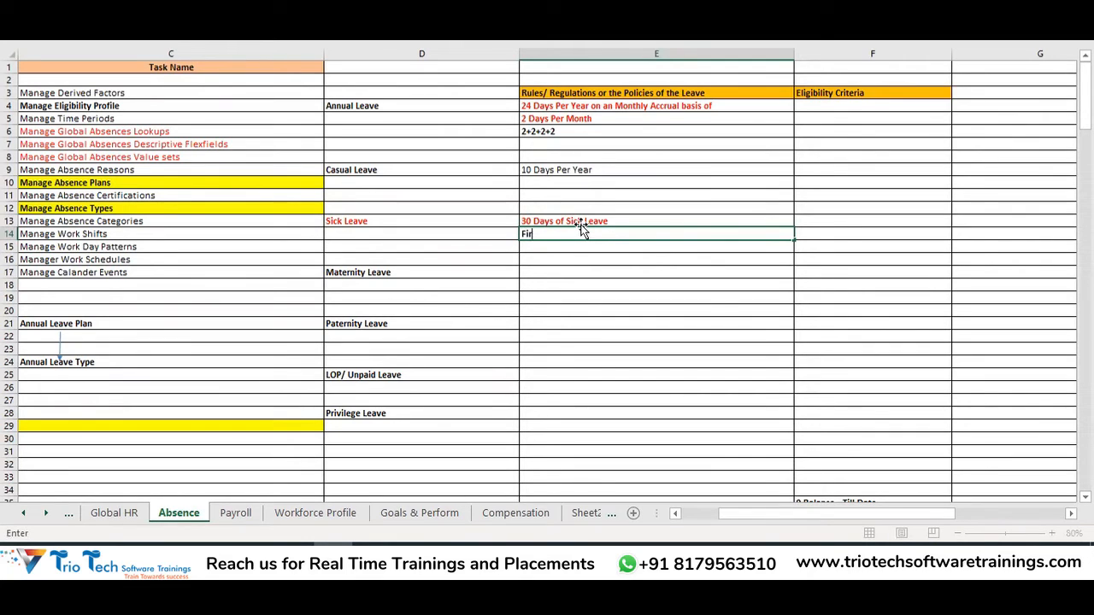
pyautogui.write('st 10 Days - 100% of Salary')
pyautogui.press('Return')
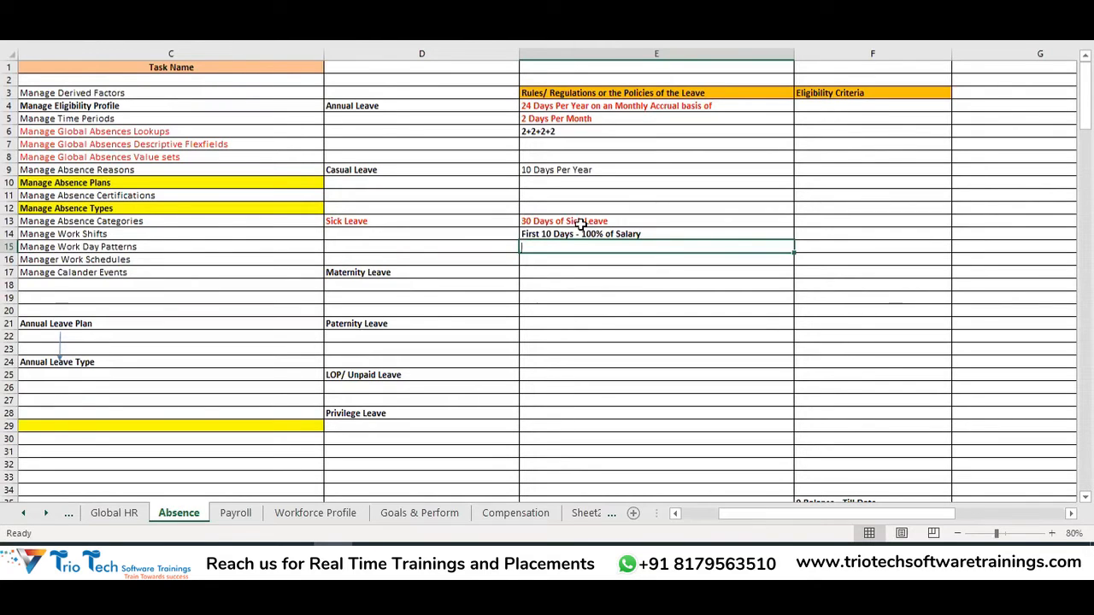
# Add the second Sick Leave pay tier "Second 10 Days- 75% of Salary" in E15
pyautogui.write('Second 1')
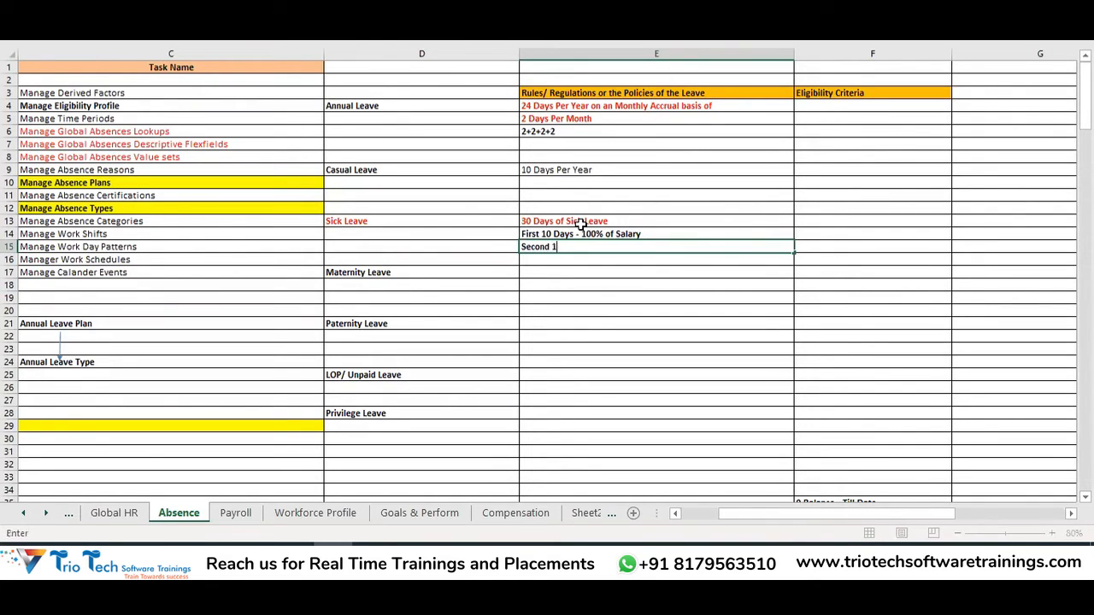
pyautogui.write('0 Days- 75%of')
pyautogui.press('BackSpace')
pyautogui.press('BackSpace')
pyautogui.press('BackSpace')
pyautogui.write('of S')
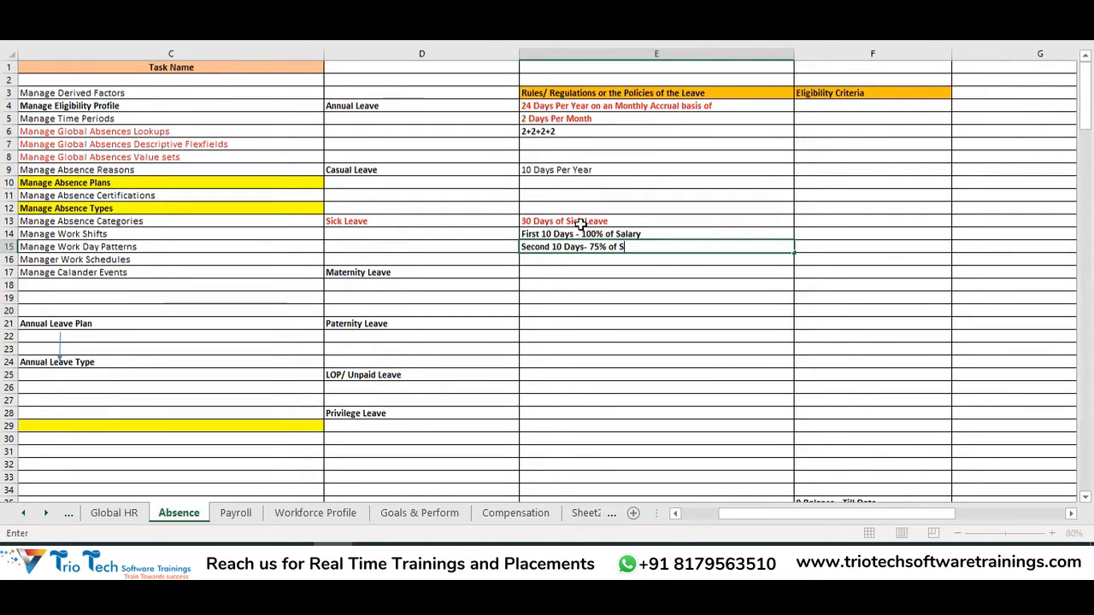
pyautogui.write('alary')
pyautogui.press('Return')
# Add the final Sick Leave pay tier "Last 10 Days - 50% of Salary" in E16
pyautogui.write('Last')
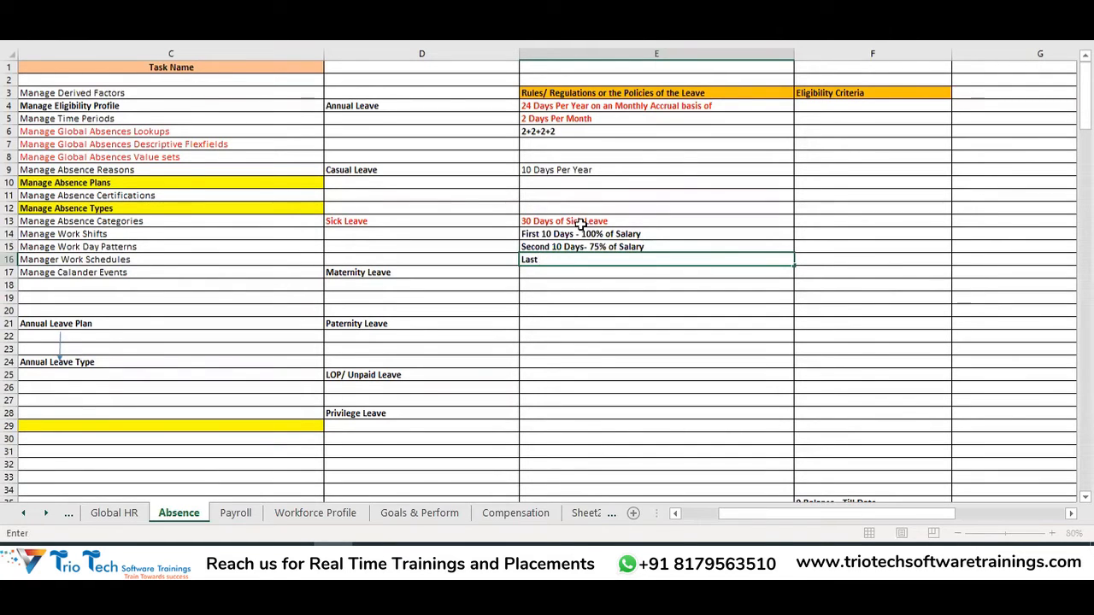
pyautogui.write(' 10 Days - 50% of')
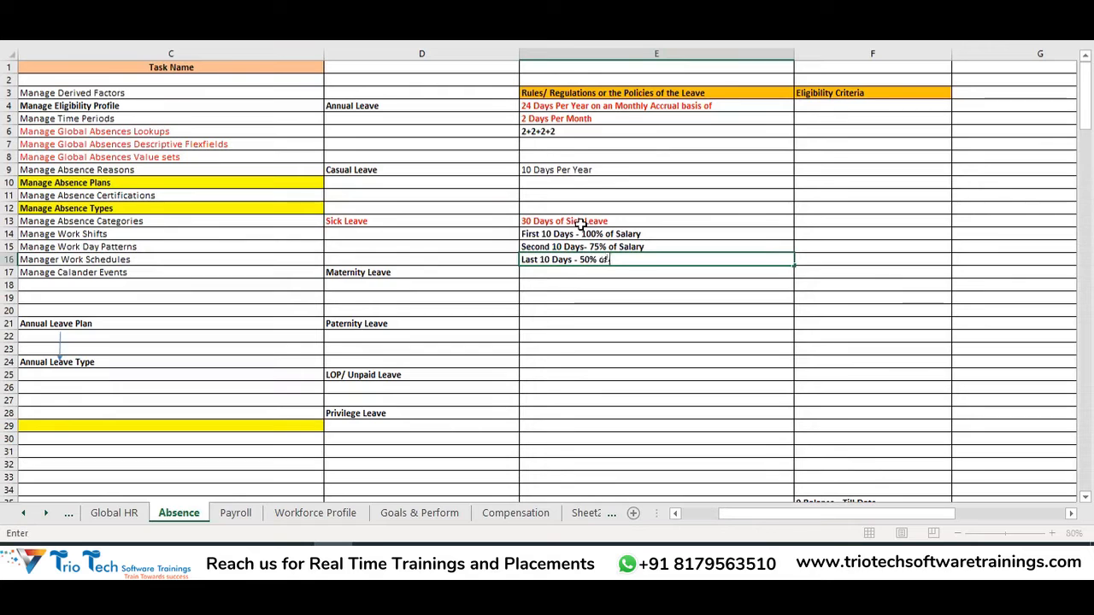
pyautogui.write(' Salary')
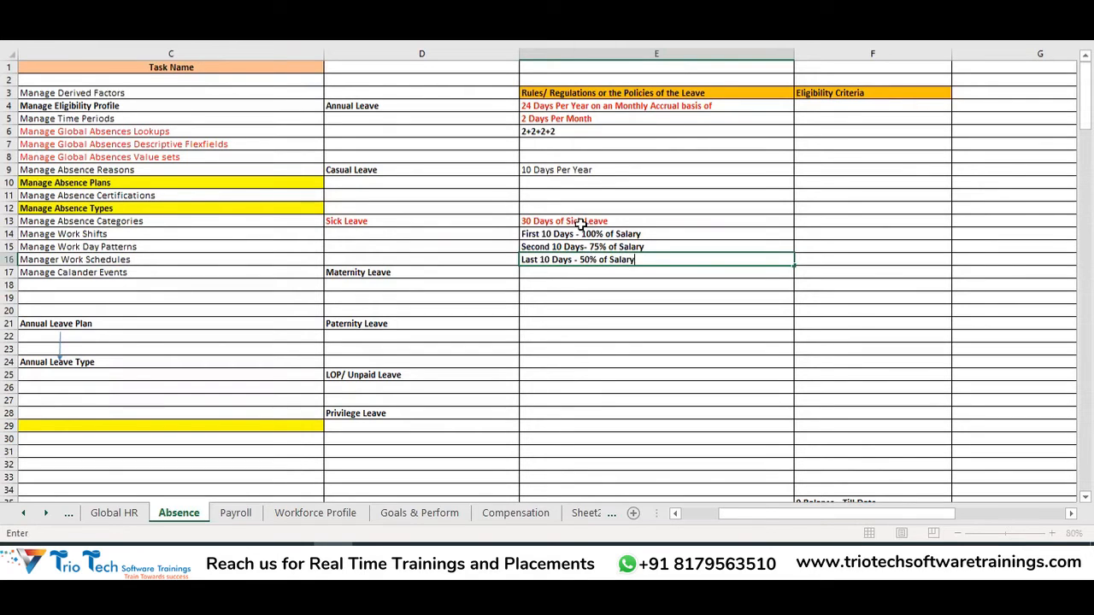
pyautogui.press('Return')
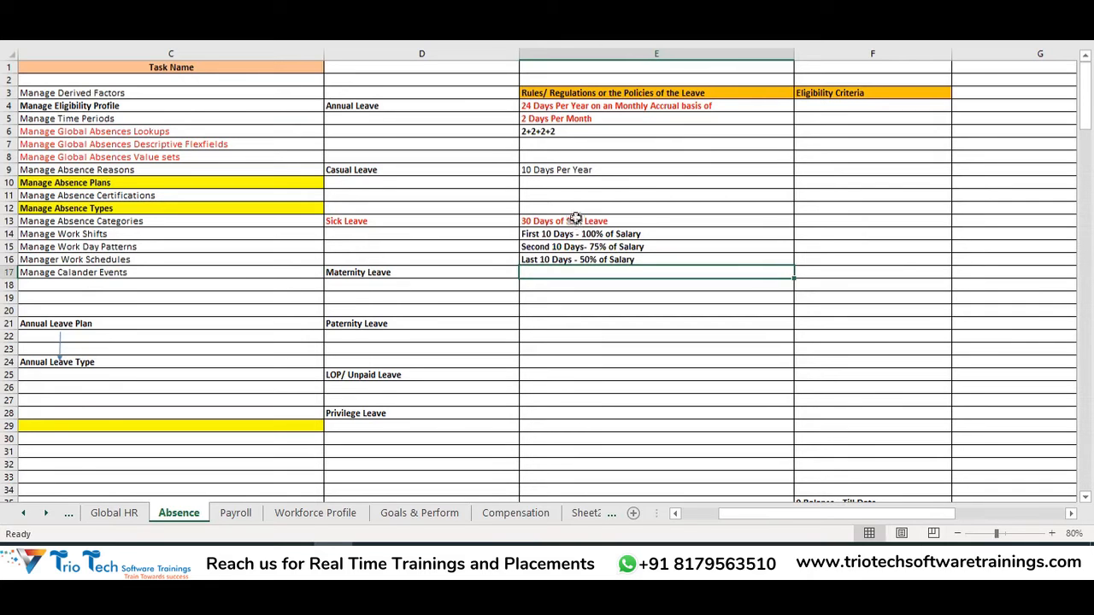
# Review the Sick Leave rules in E13:E16, pointing out the overall entitlement and each salary tier in turn
pyautogui.moveTo(575, 218); pyautogui.dragTo(581, 259)
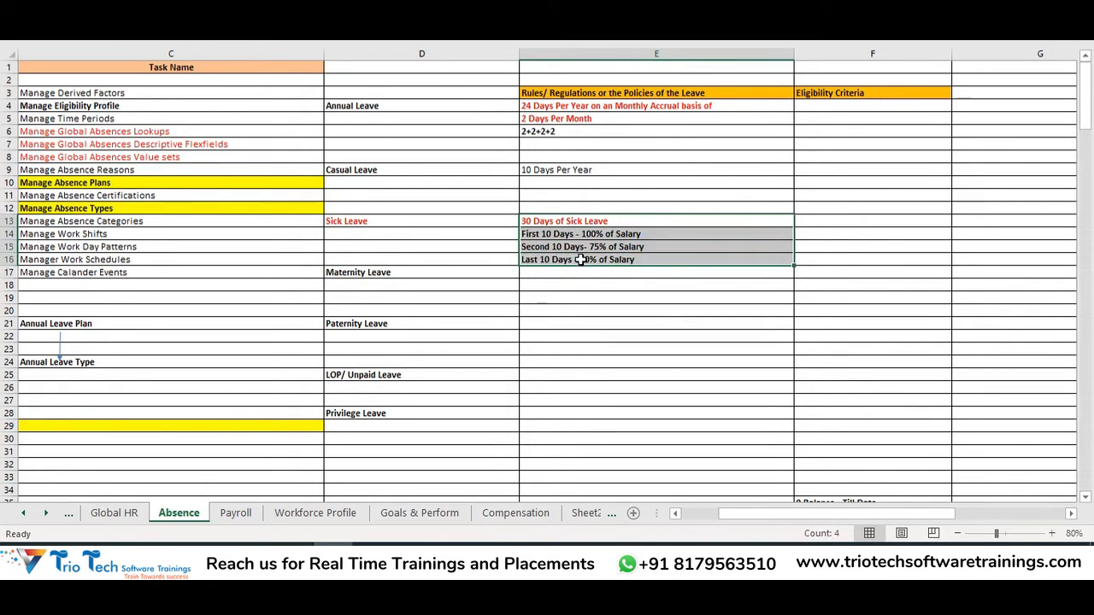
pyautogui.click(382, 221)
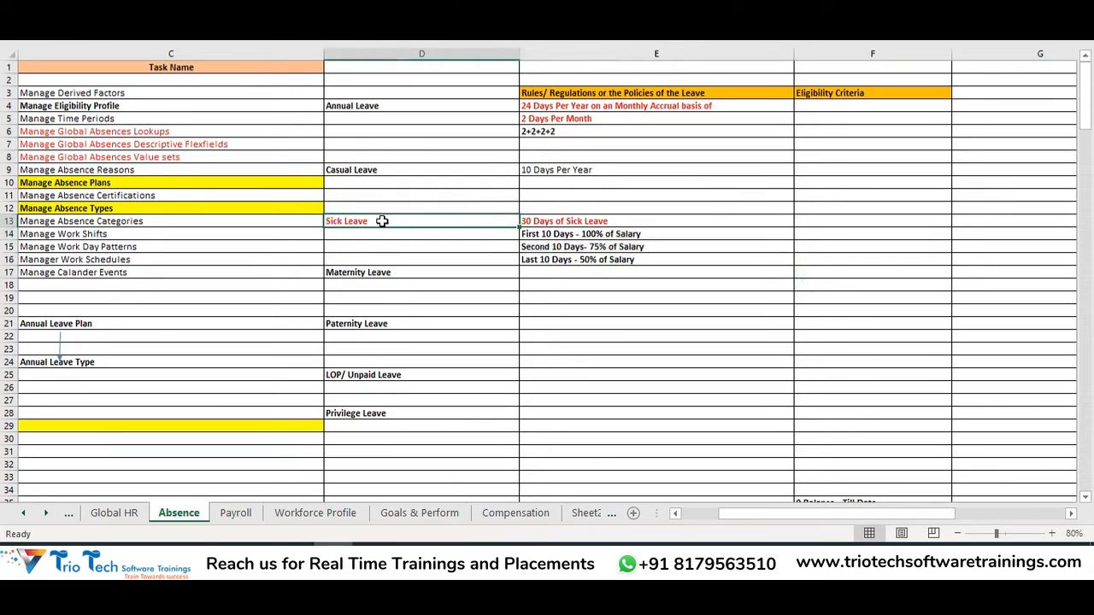
pyautogui.click(607, 220)
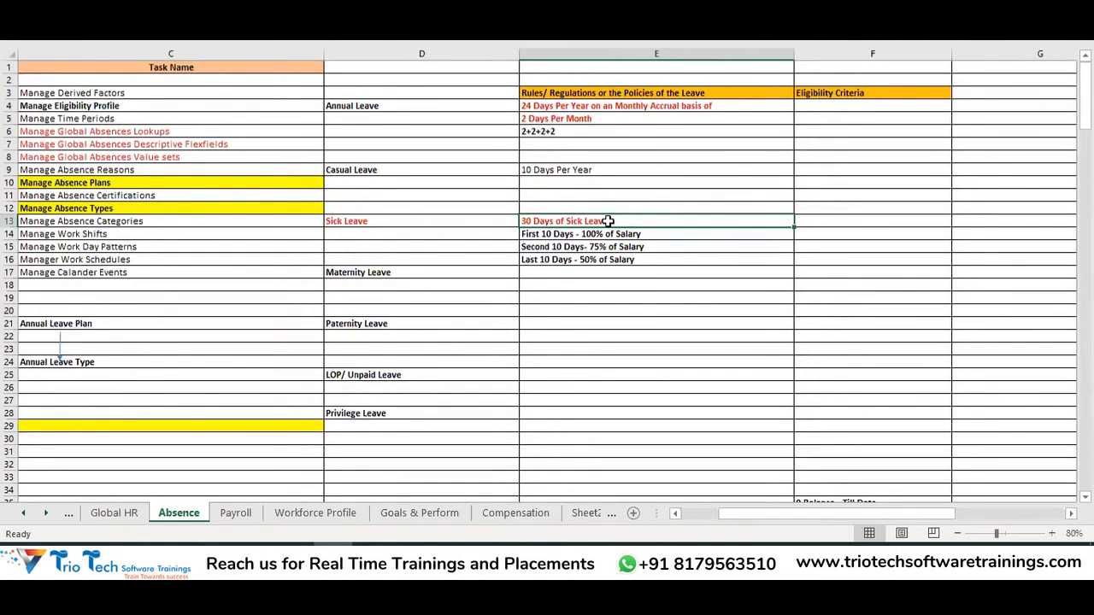
pyautogui.moveTo(630, 234); pyautogui.dragTo(629, 257)
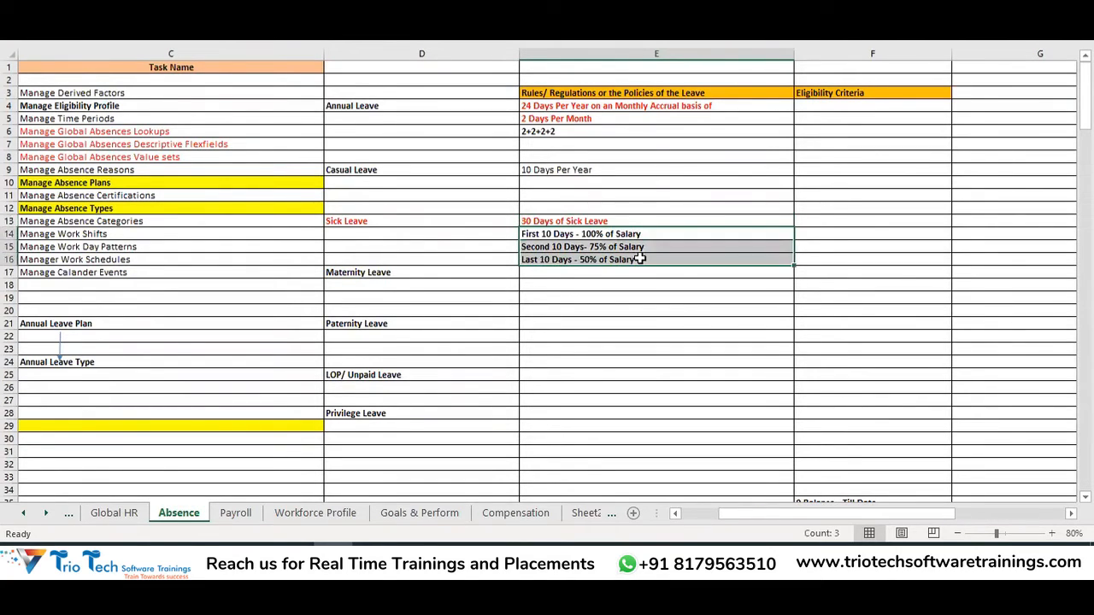
pyautogui.click(603, 239)
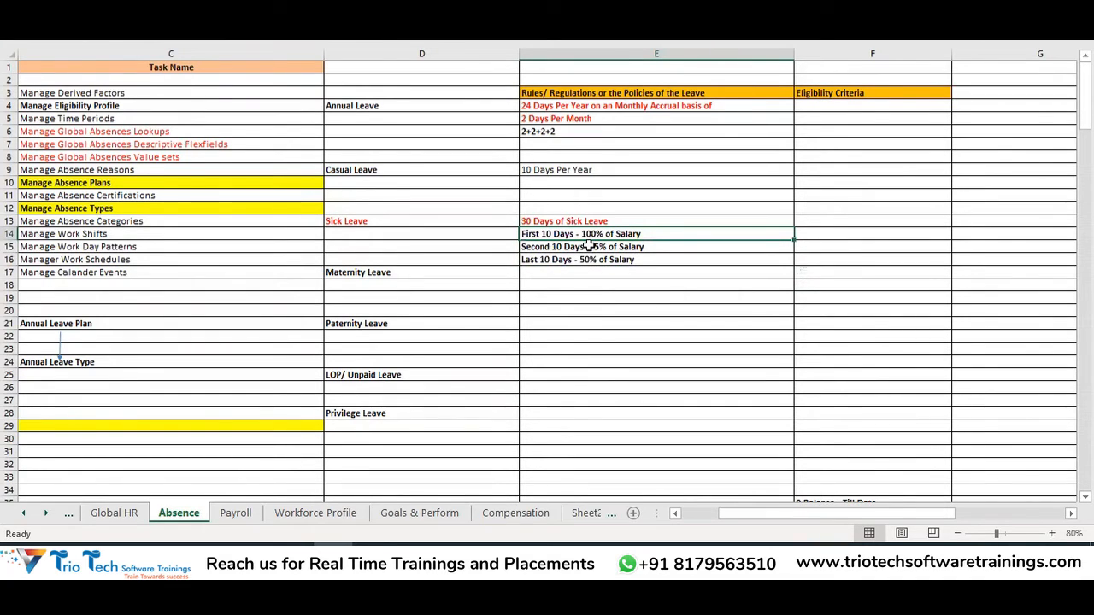
pyautogui.hotkey('ctrl', 'c')
pyautogui.click(588, 246)
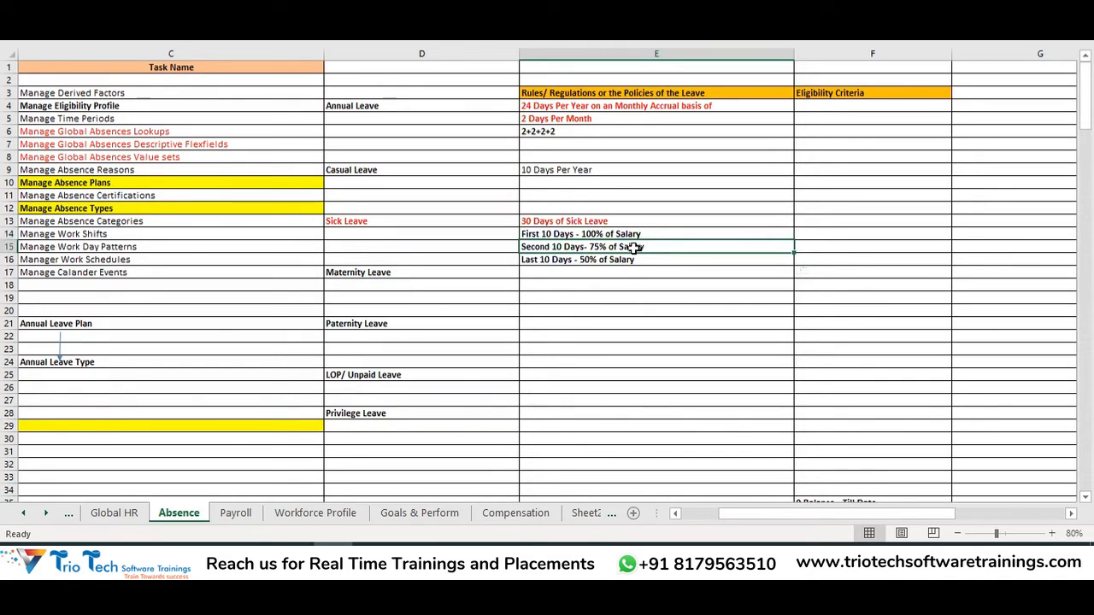
pyautogui.click(612, 260)
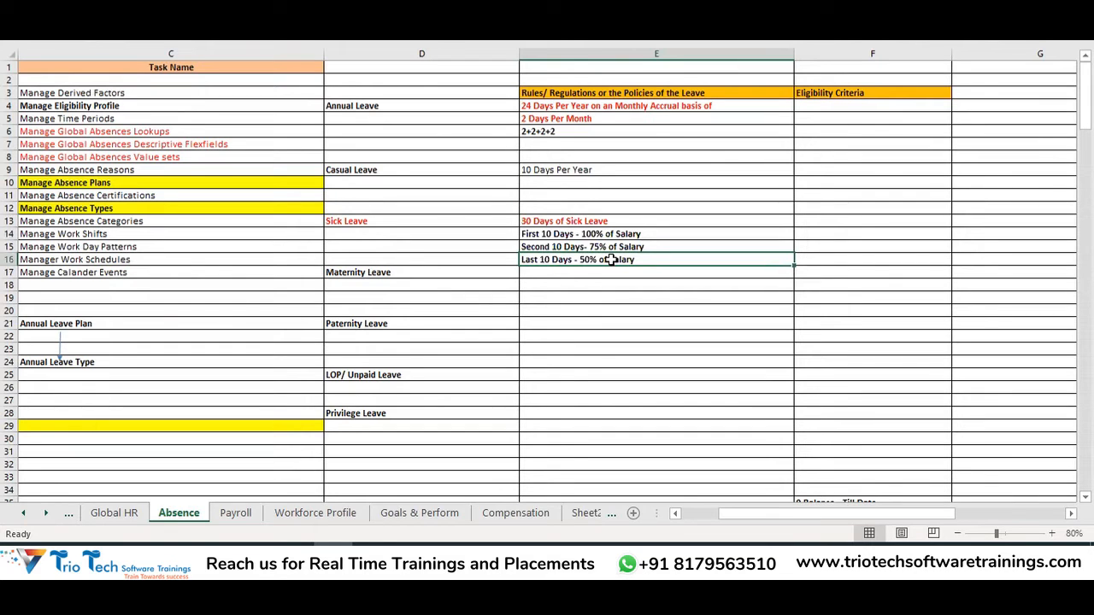
# Compare the Annual, Casual and Sick Leave rules in column E, ending on Sick Leave in D13
pyautogui.moveTo(560, 109); pyautogui.dragTo(550, 135)
pyautogui.click(538, 146)
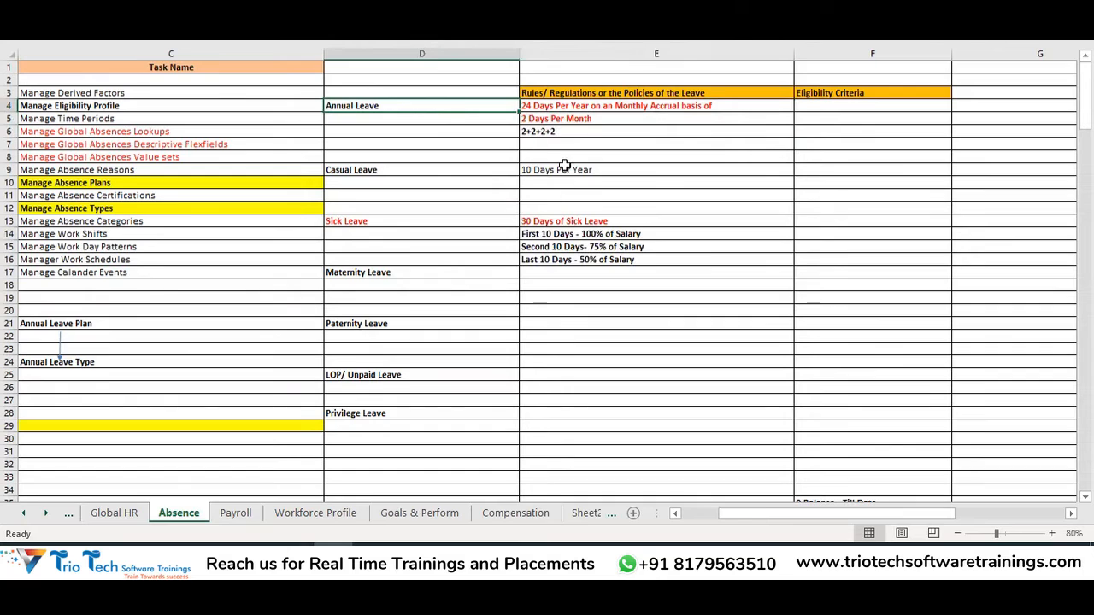
pyautogui.click(569, 169)
pyautogui.press('Down')
pyautogui.press('Down')
pyautogui.press('Down')
pyautogui.moveTo(550, 222); pyautogui.dragTo(548, 249)
pyautogui.click(375, 221)
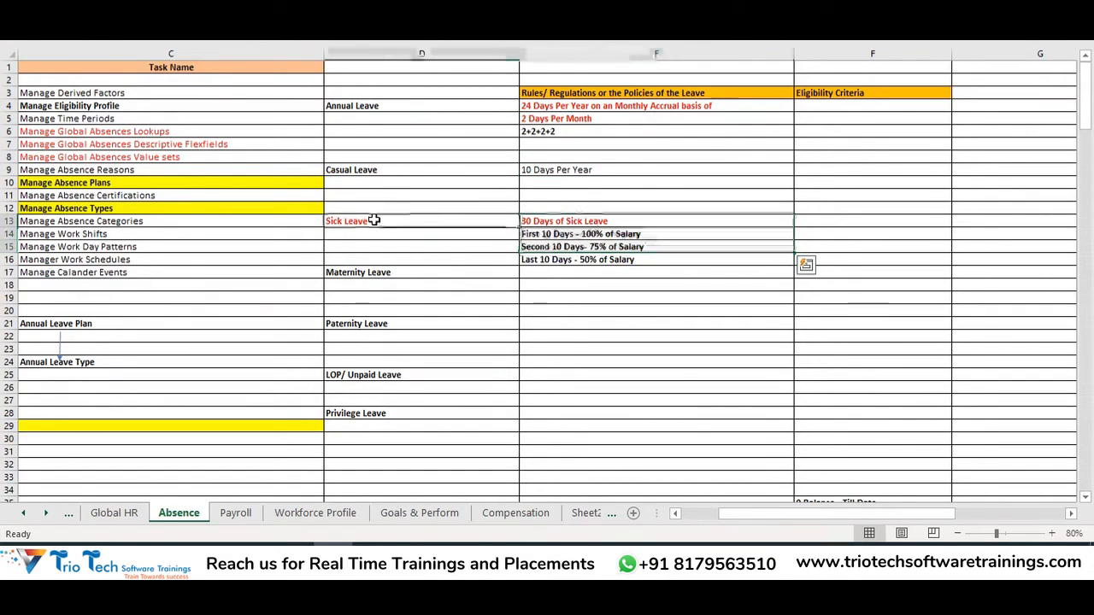
# Enter the Maternity Leave rule "180 Days of Paid Leave" in E18
pyautogui.click(377, 273)
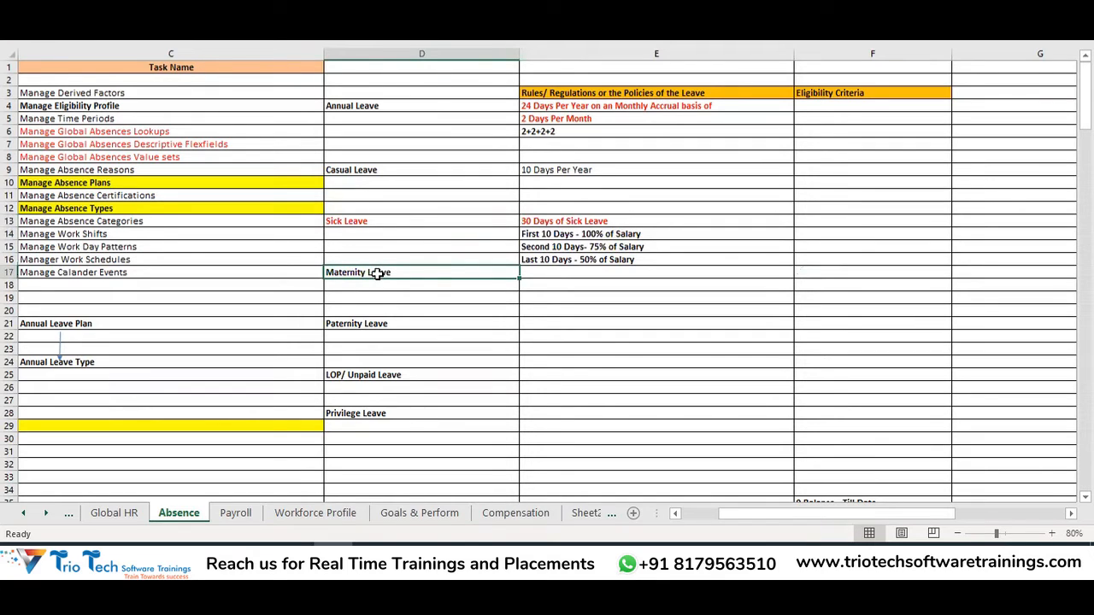
pyautogui.click(539, 286)
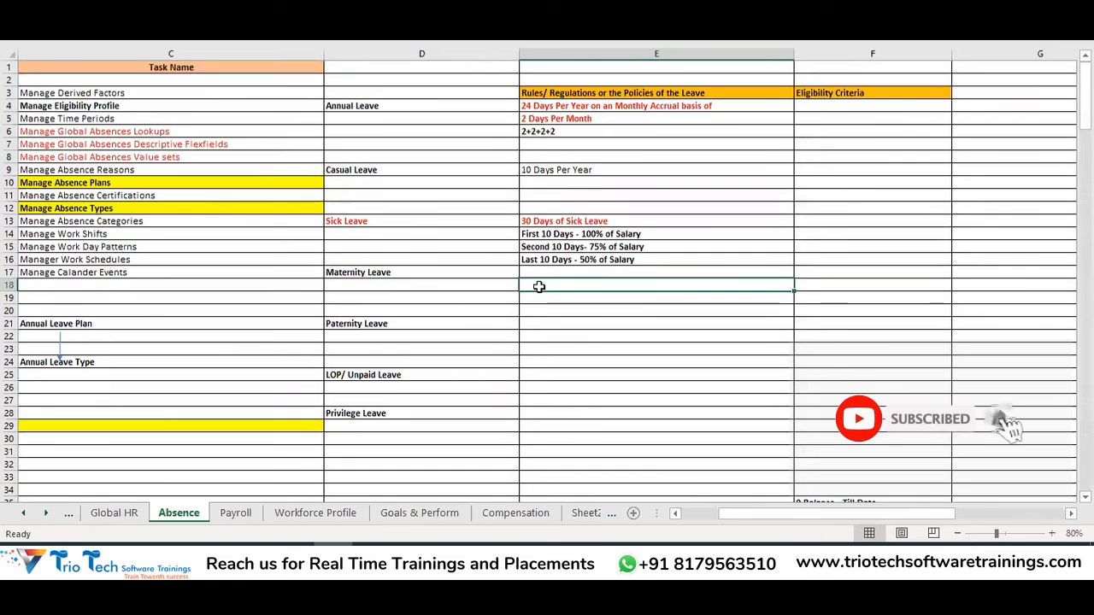
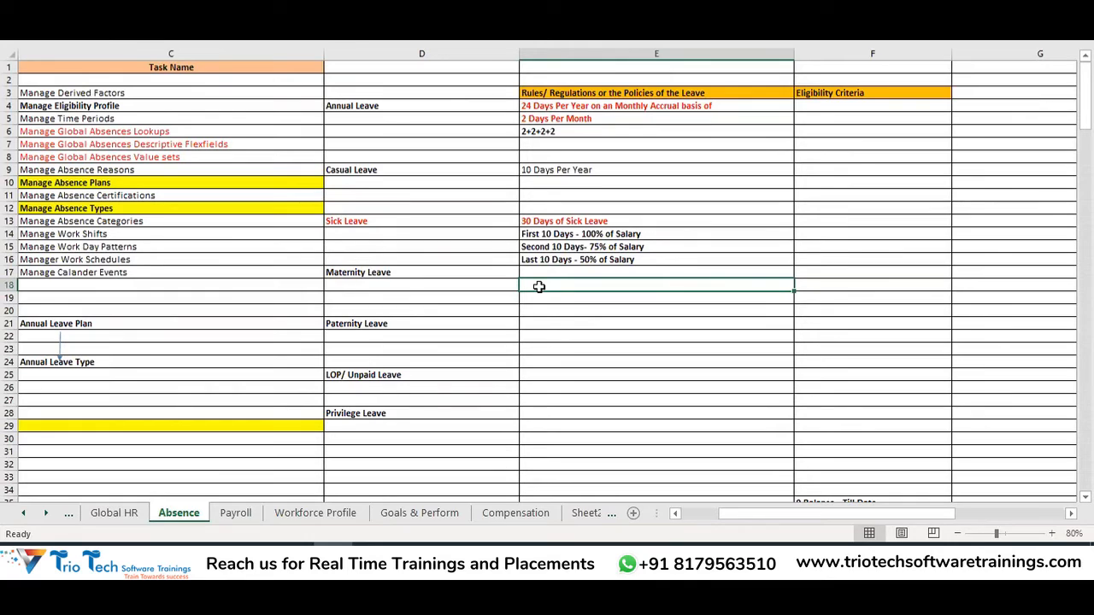
pyautogui.write('6')
pyautogui.press('BackSpace')
pyautogui.write('1')
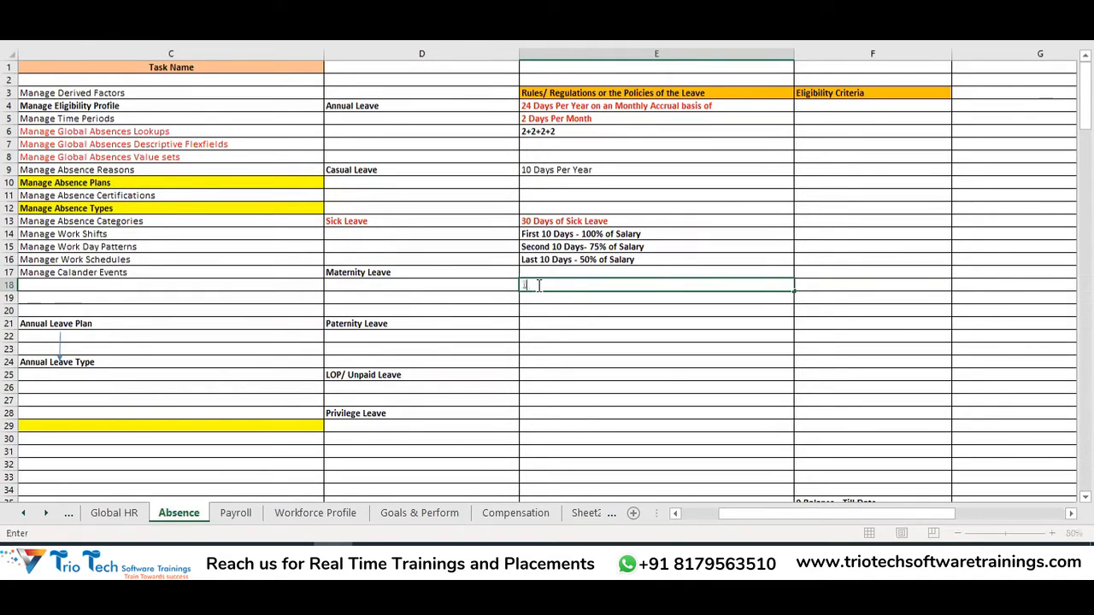
pyautogui.write('80 Days of Paid Leave')
pyautogui.press('Return')
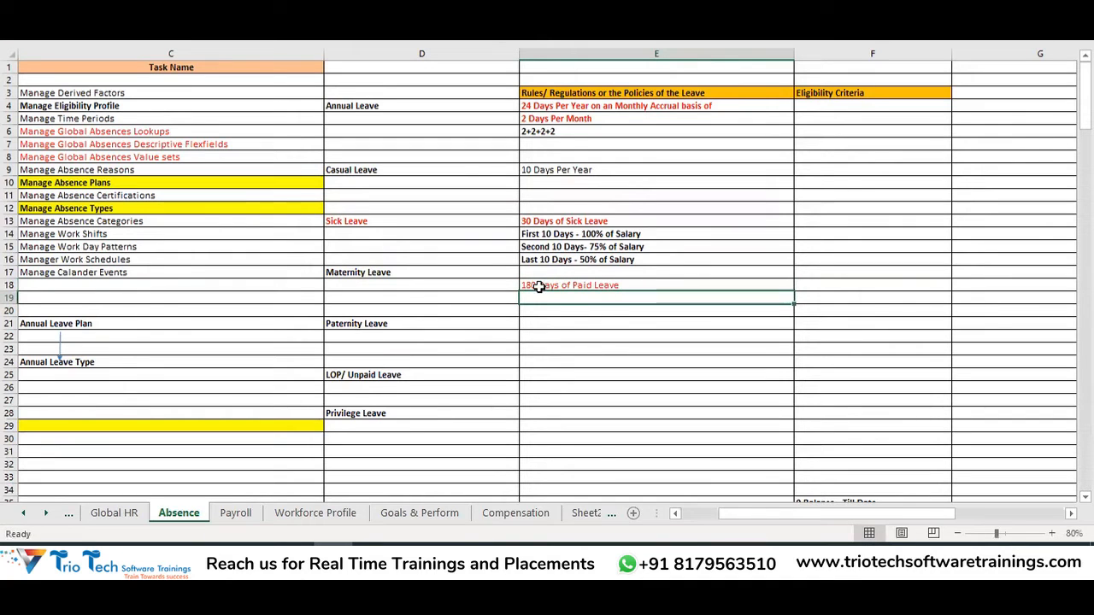
# Enter the Paternity Leave rule "7 Days of Paid Leave" in E21
pyautogui.click(403, 274)
pyautogui.click(385, 324)
pyautogui.click(545, 326)
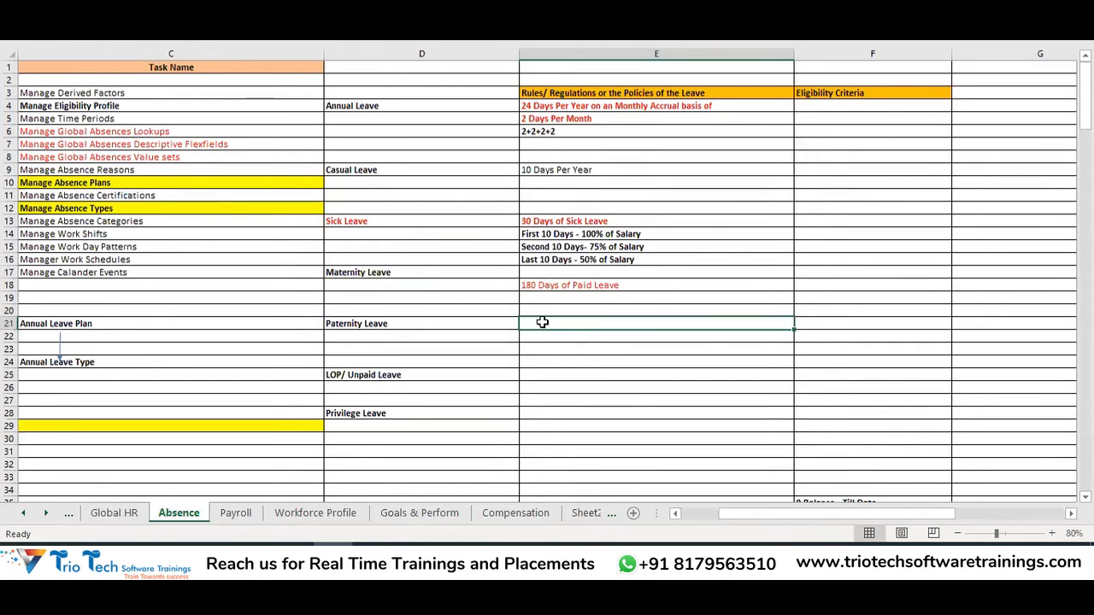
pyautogui.write('7 Days of Pa')
pyautogui.write('id Leave')
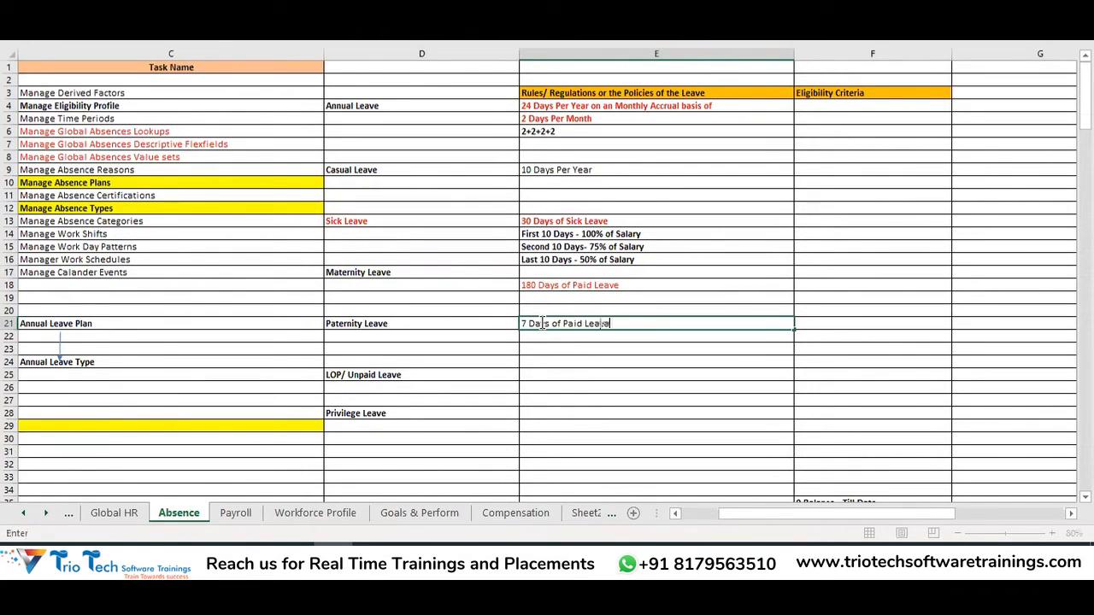
pyautogui.press('Return')
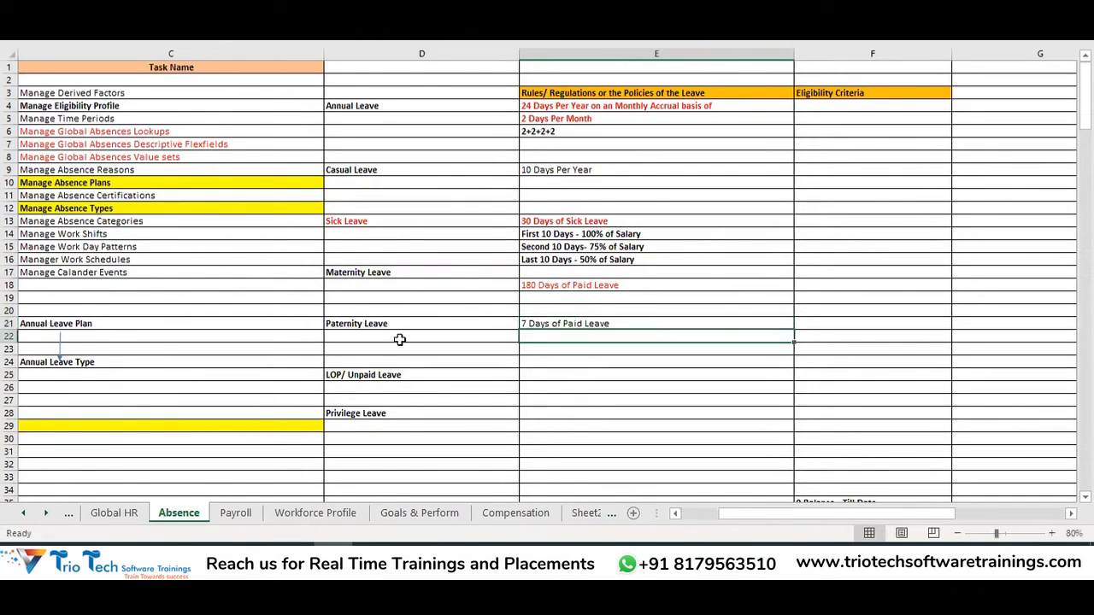
# Review Paternity Leave and its rule, then compare LOP/ Unpaid Leave with the Annual and Casual Leave block in D4:E11
pyautogui.click(389, 326)
pyautogui.click(579, 325)
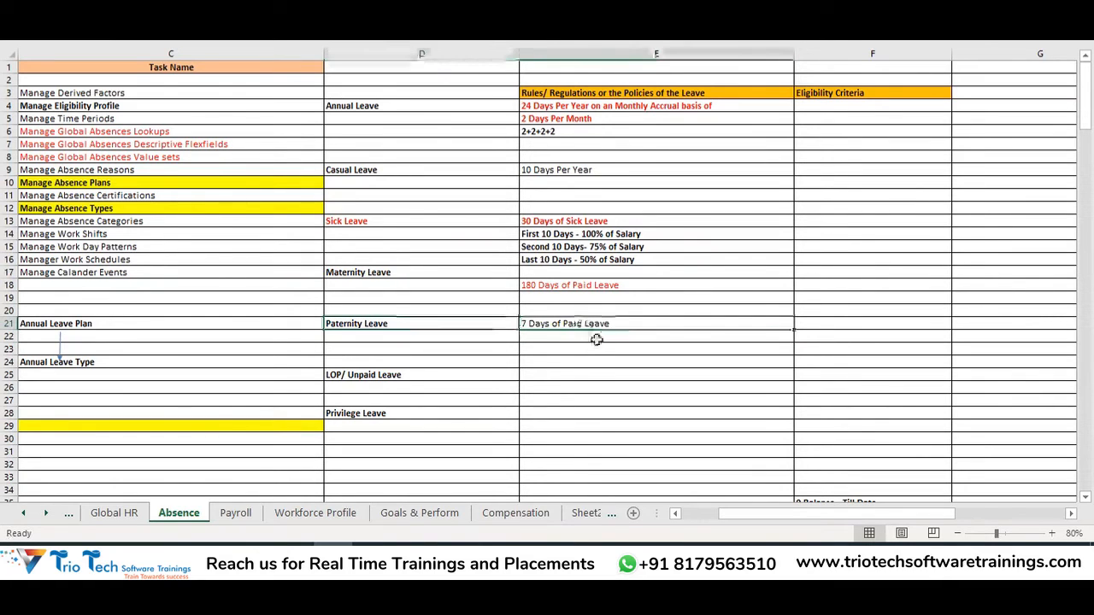
pyautogui.click(391, 373)
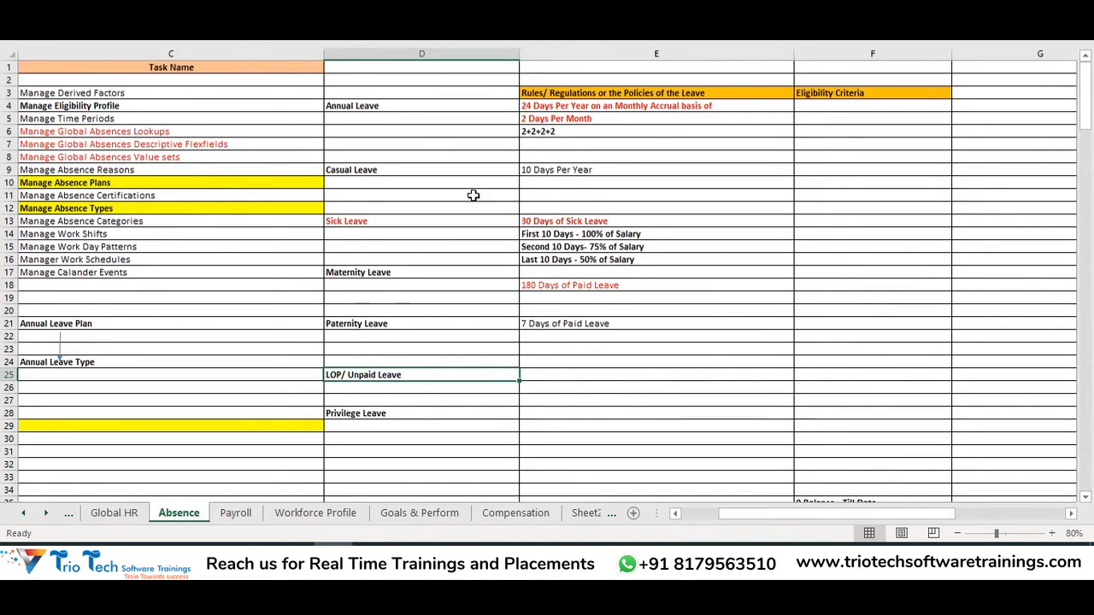
pyautogui.moveTo(392, 106)
pyautogui.mouseDown()
pyautogui.moveTo(464, 161)
pyautogui.moveTo(623, 203)
pyautogui.moveTo(633, 191)
pyautogui.mouseUp()
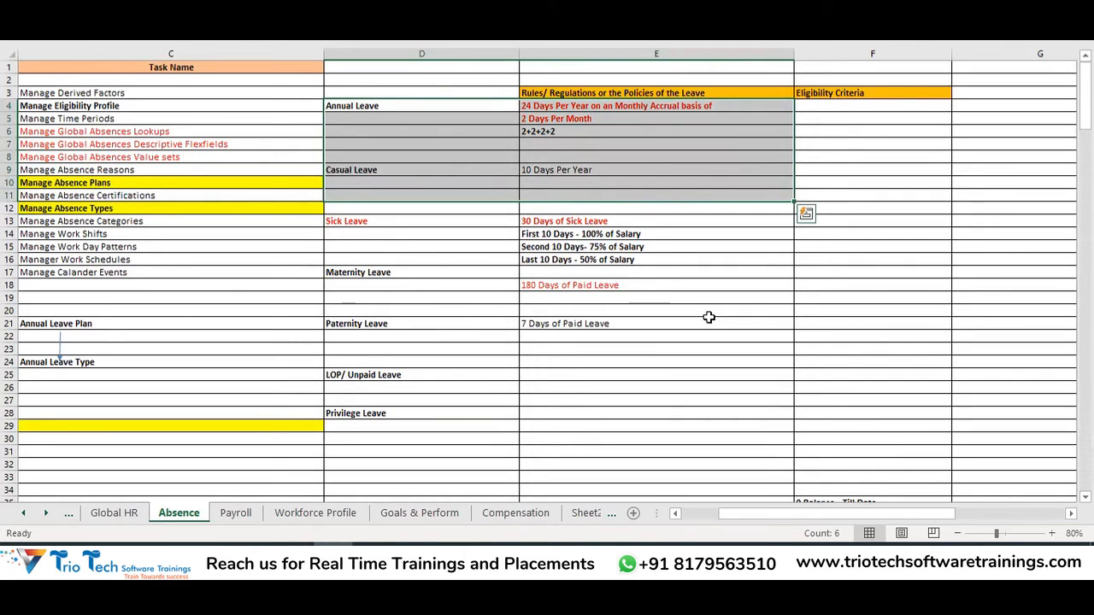
pyautogui.click(416, 376)
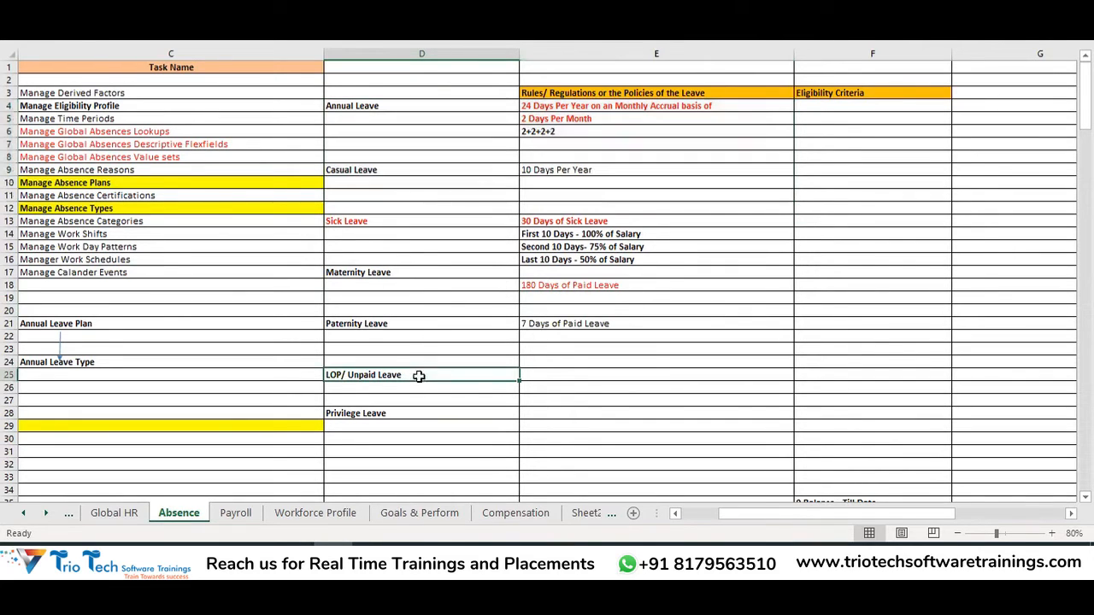
# Enter the LOP/ Unpaid Leave rule "Salary Deduction takes place - No Limit" in E25
pyautogui.click(548, 382)
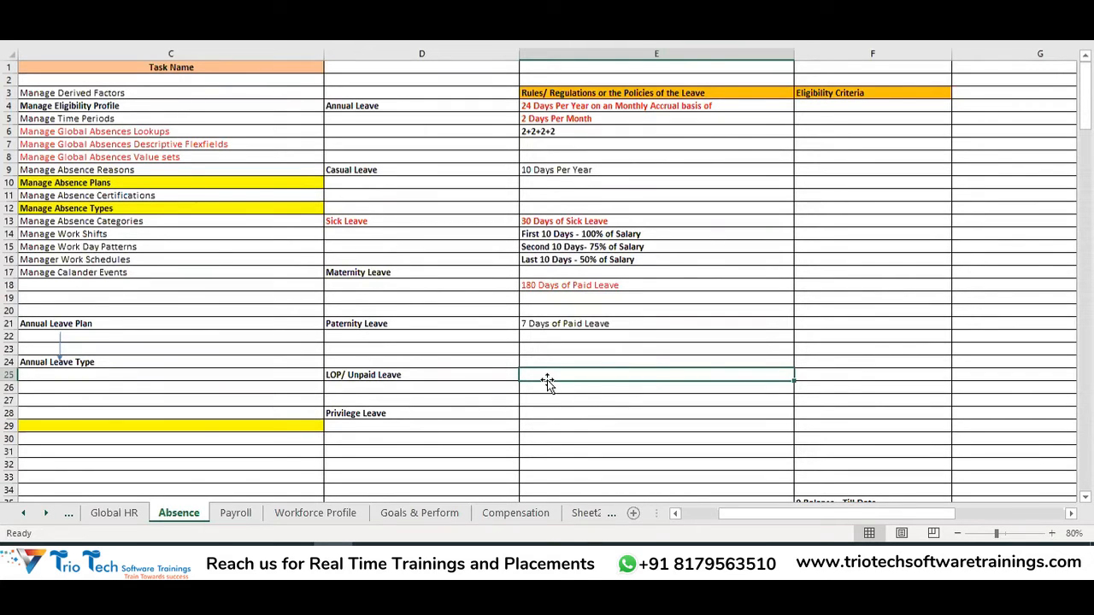
pyautogui.write('Salar')
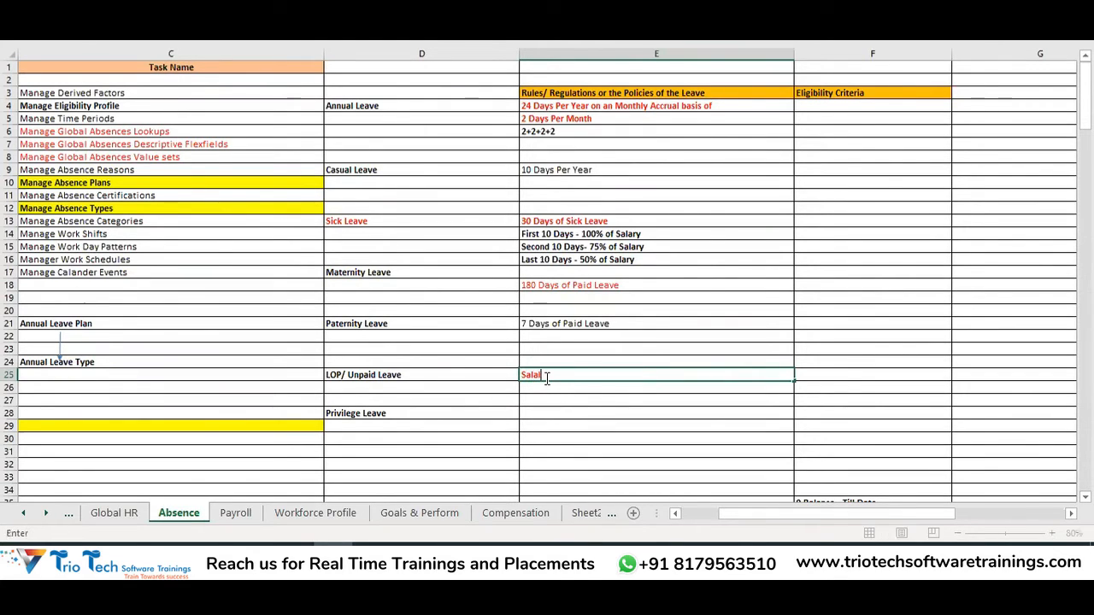
pyautogui.write('y')
pyautogui.press('BackSpace')
pyautogui.press('BackSpace')
pyautogui.write('ry Decu')
pyautogui.press('BackSpace')
pyautogui.press('BackSpace')
pyautogui.write('duction takes place - No Limit')
pyautogui.press('Return')
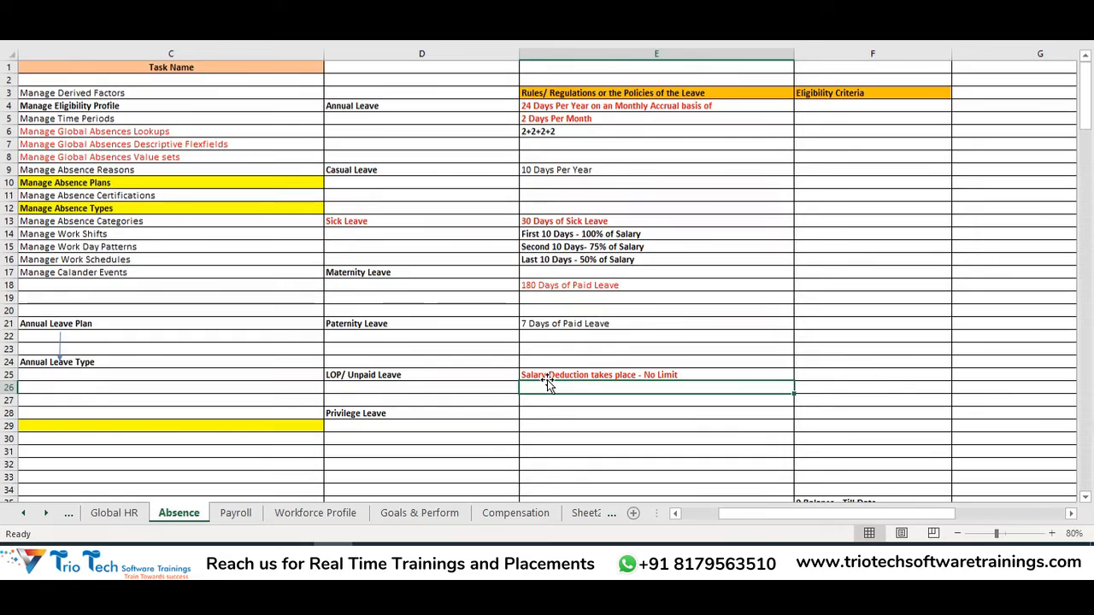
# Enter the Privilege Leave rule ">15 Years - 5 Days of PL" in E28
pyautogui.click(381, 375)
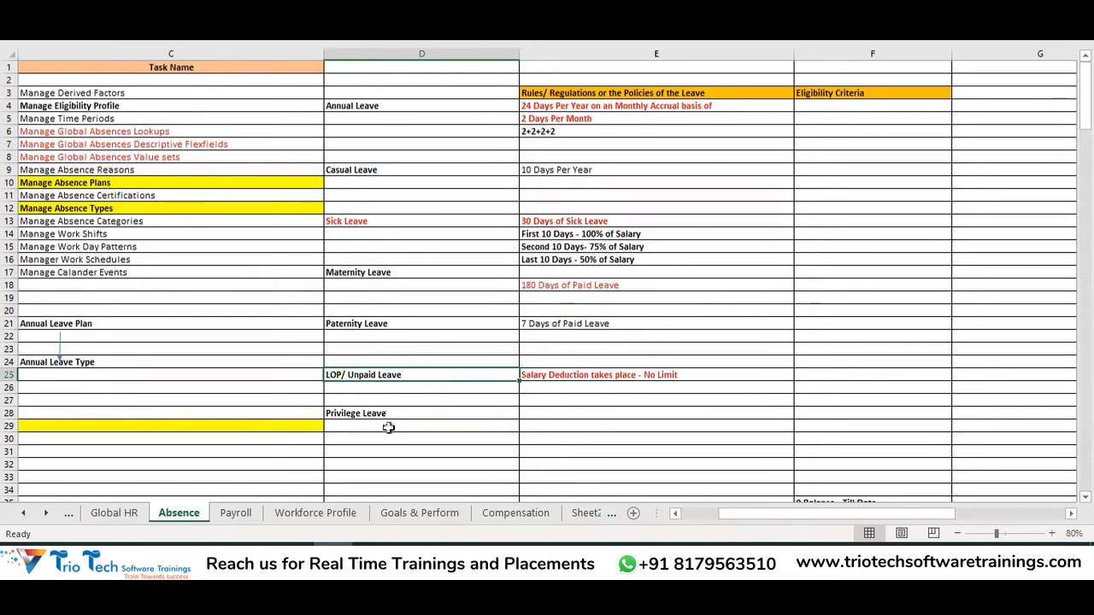
pyautogui.click(386, 416)
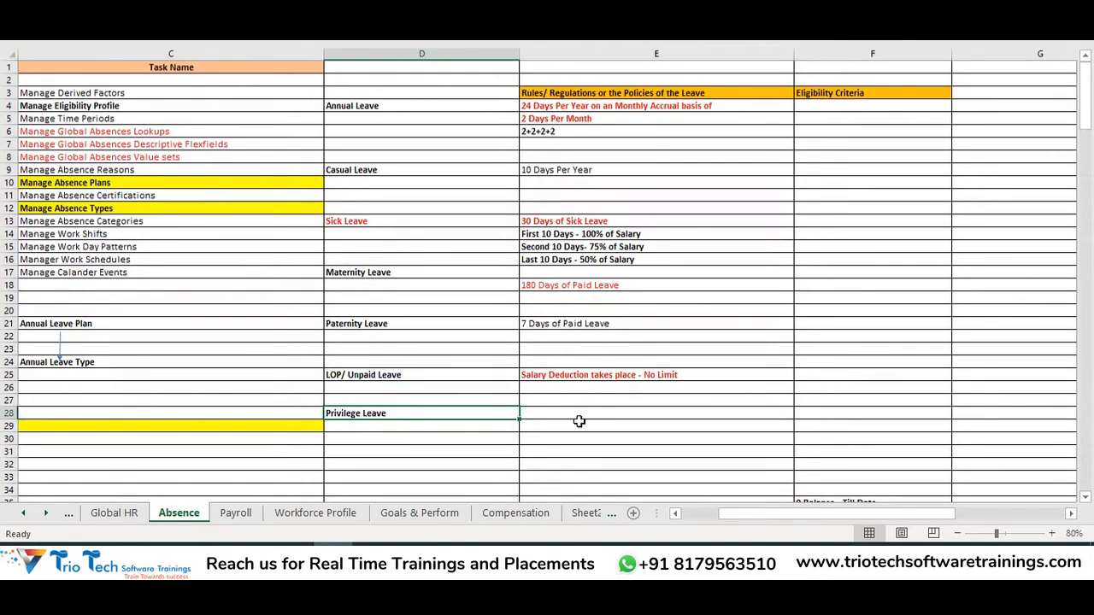
pyautogui.click(575, 415)
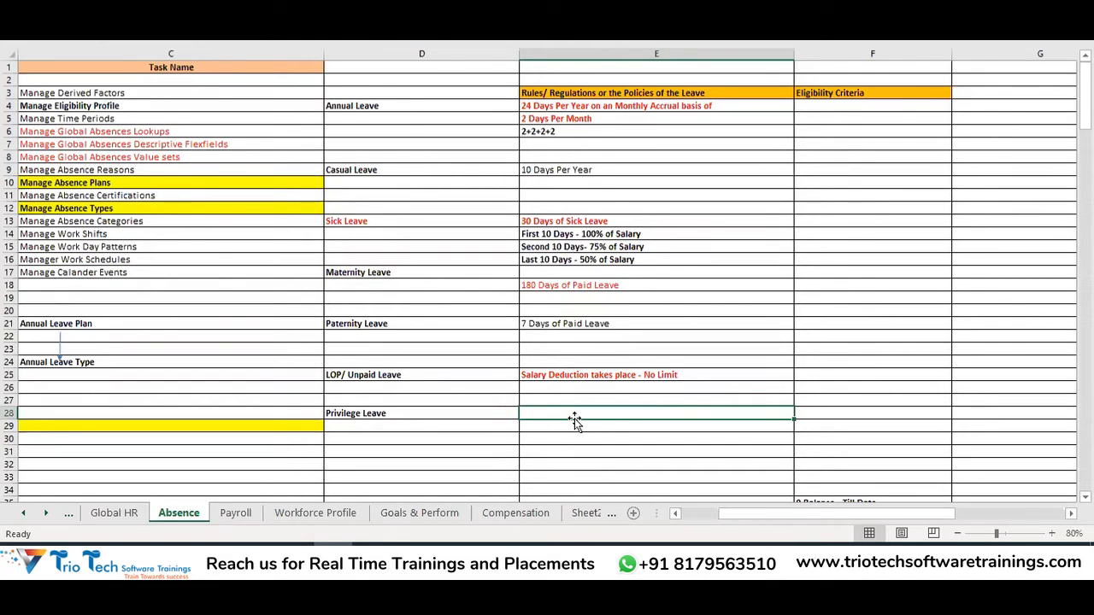
pyautogui.write('>15 Years -')
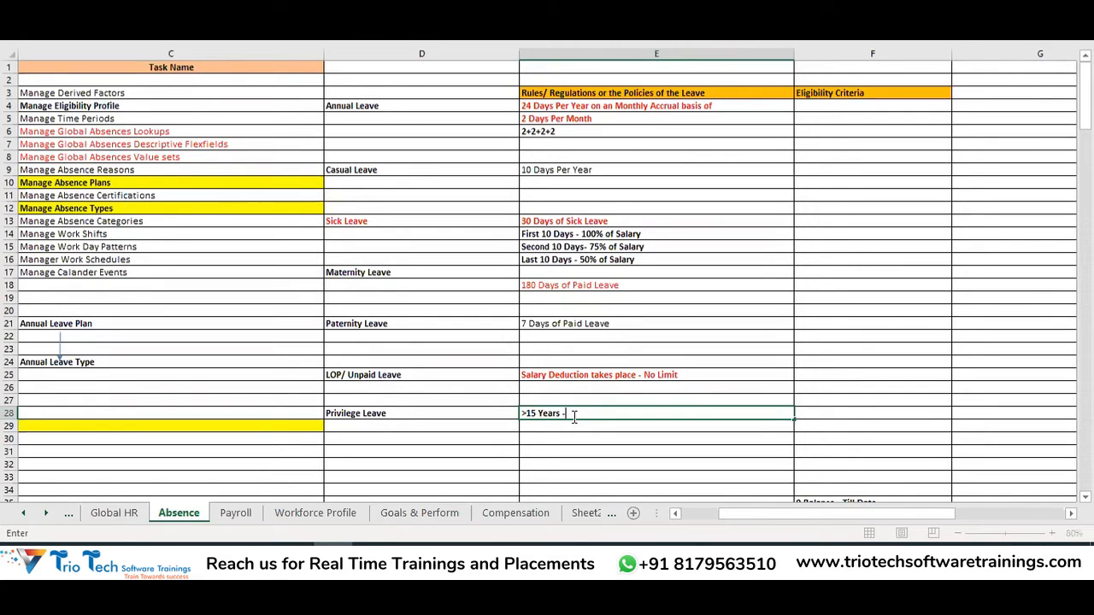
pyautogui.write(' 5 Days of PL')
pyautogui.hotkey('ctrl', 'Return')
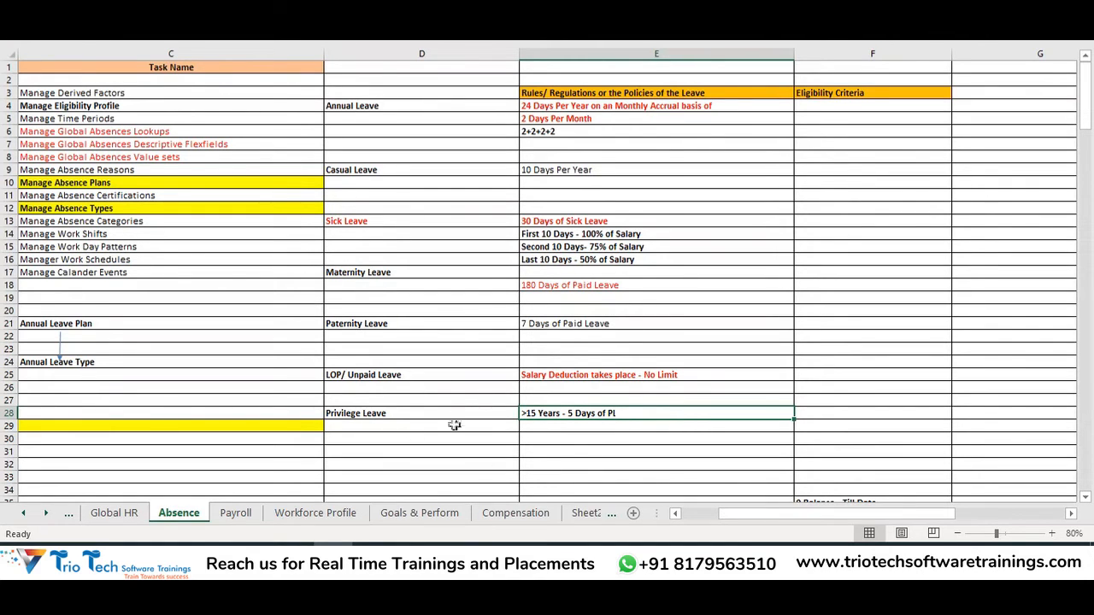
# Review the leave types from Annual to LOP/ Unpaid Leave, including the Maternity and Paternity rules in column E
pyautogui.click(374, 106)
pyautogui.moveTo(379, 173); pyautogui.dragTo(379, 222)
pyautogui.click(388, 275)
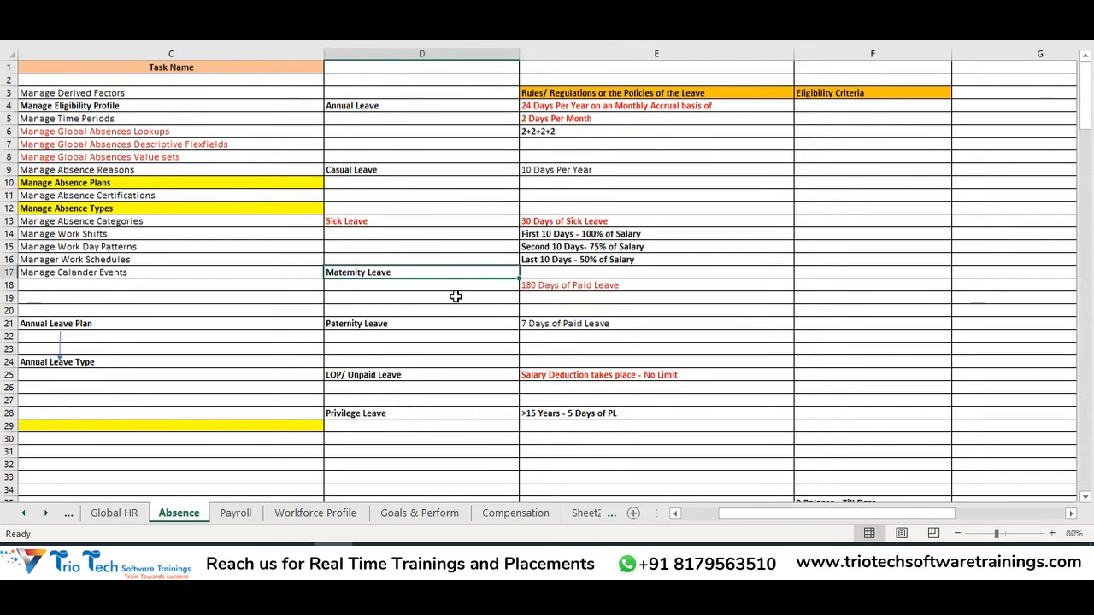
pyautogui.click(549, 288)
pyautogui.click(566, 324)
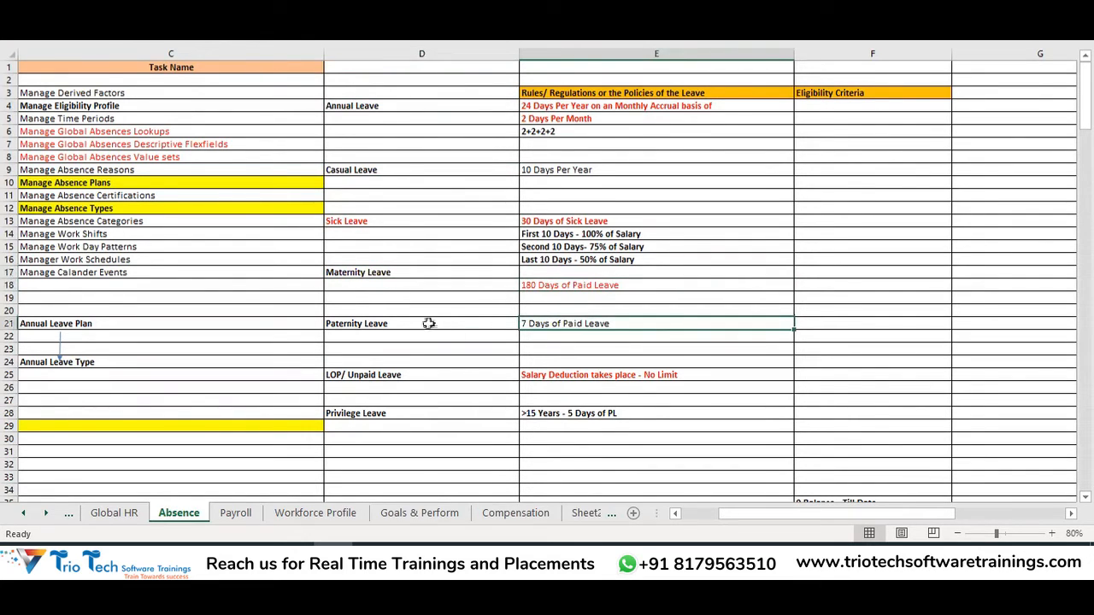
pyautogui.click(427, 321)
pyautogui.click(456, 374)
pyautogui.click(531, 388)
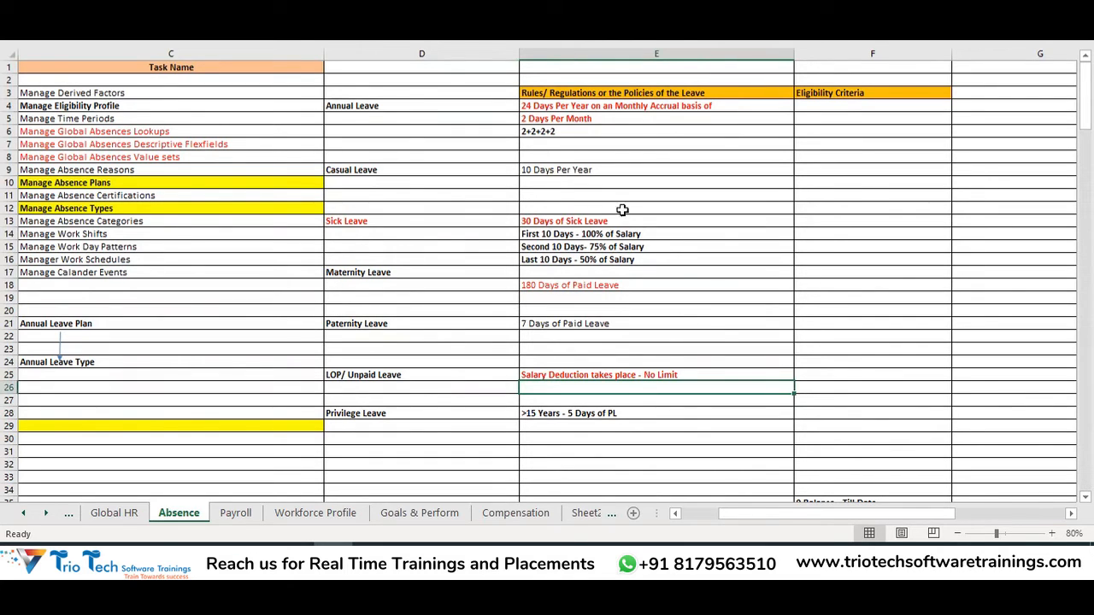
# Go through each leave type in column D in turn, from Annual Leave down to Privilege Leave
pyautogui.click(390, 112)
pyautogui.click(383, 173)
pyautogui.click(373, 220)
pyautogui.click(386, 260)
pyautogui.click(386, 272)
pyautogui.click(389, 325)
pyautogui.click(397, 373)
pyautogui.click(382, 414)
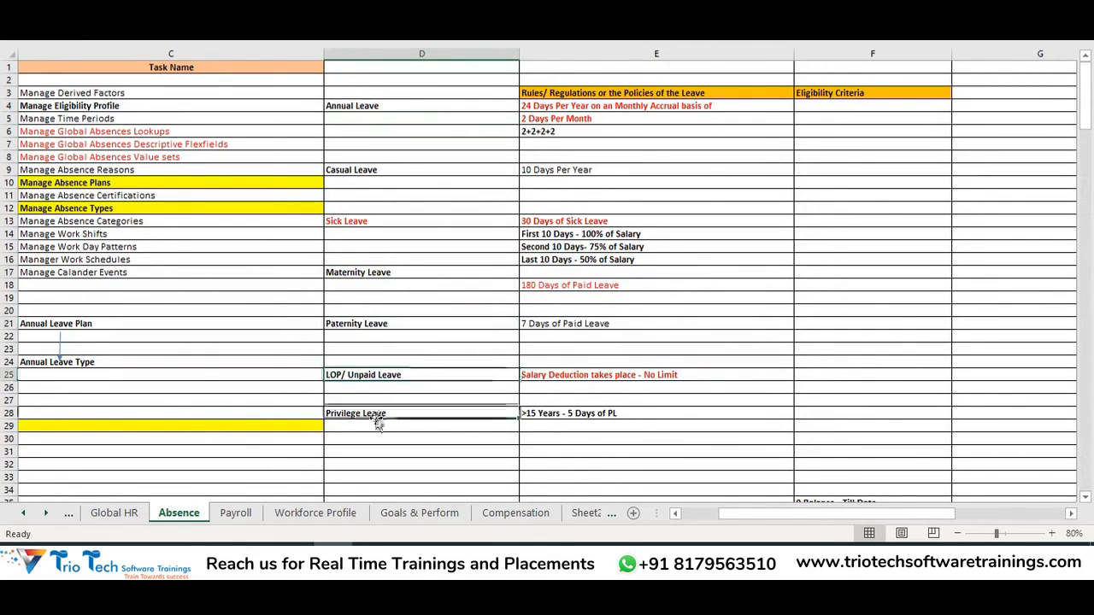
# Point out the rules and Eligibility Criteria headings in row 3, then highlight the leave types in D4:D32
pyautogui.click(610, 94)
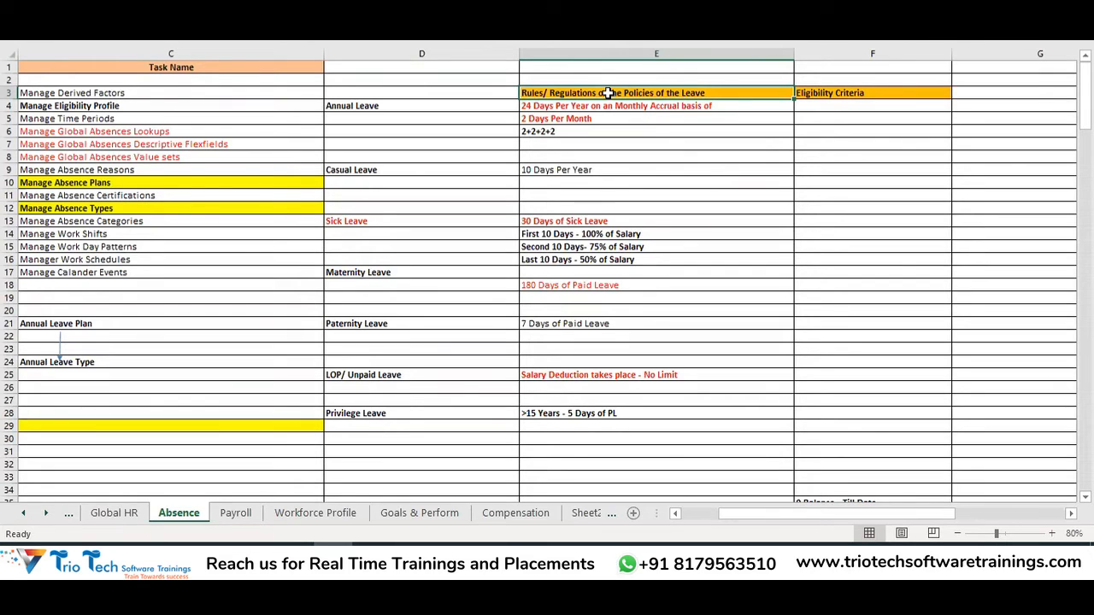
pyautogui.click(863, 56)
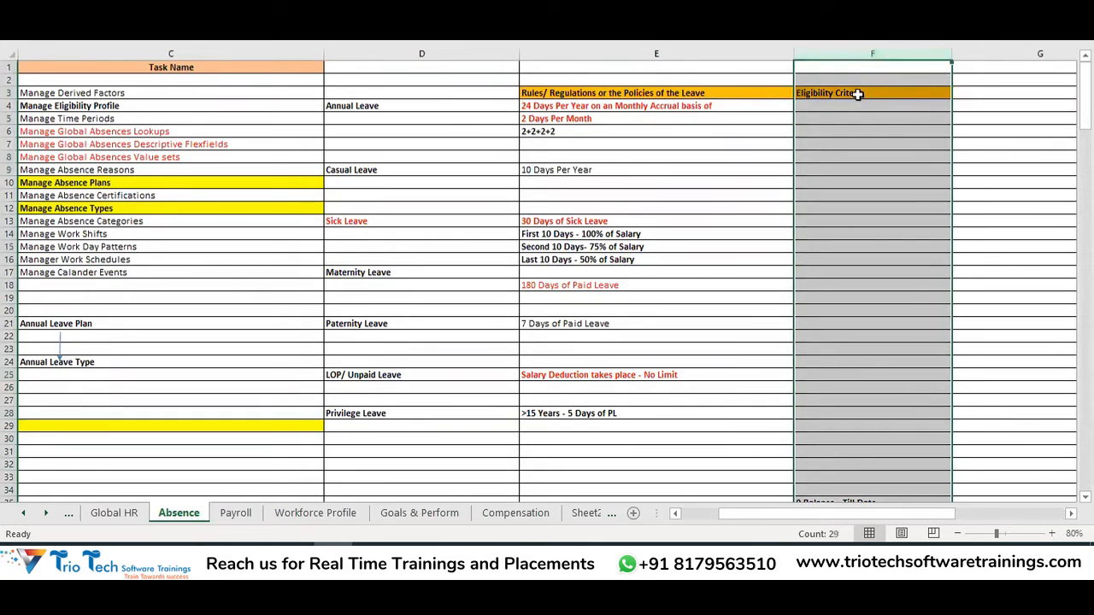
pyautogui.click(857, 93)
pyautogui.moveTo(658, 106); pyautogui.dragTo(658, 170)
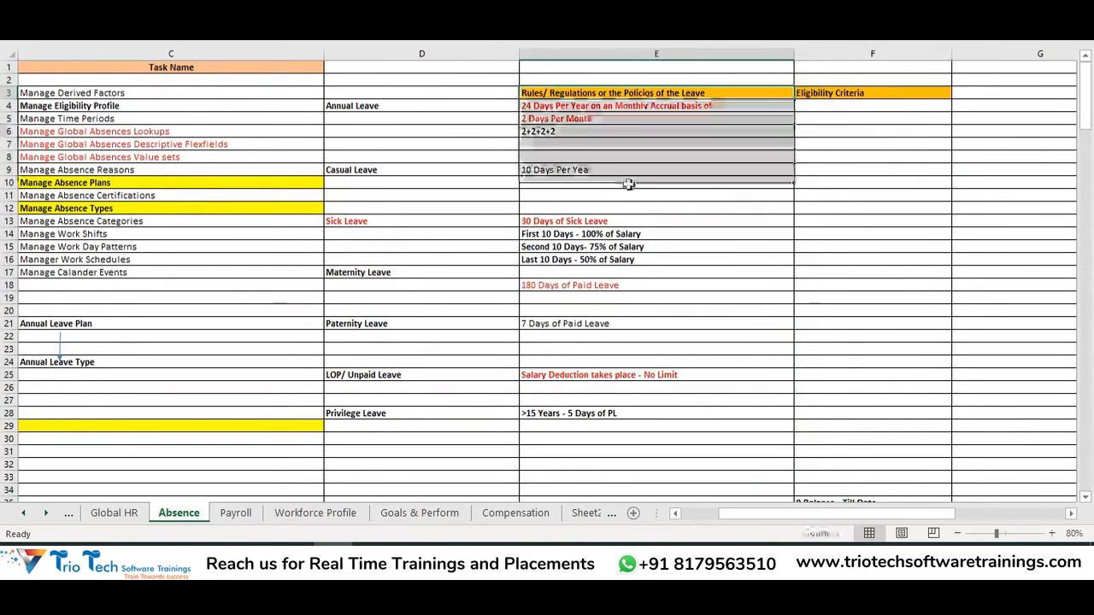
pyautogui.moveTo(404, 106); pyautogui.dragTo(405, 271)
pyautogui.moveTo(404, 432); pyautogui.dragTo(406, 466)
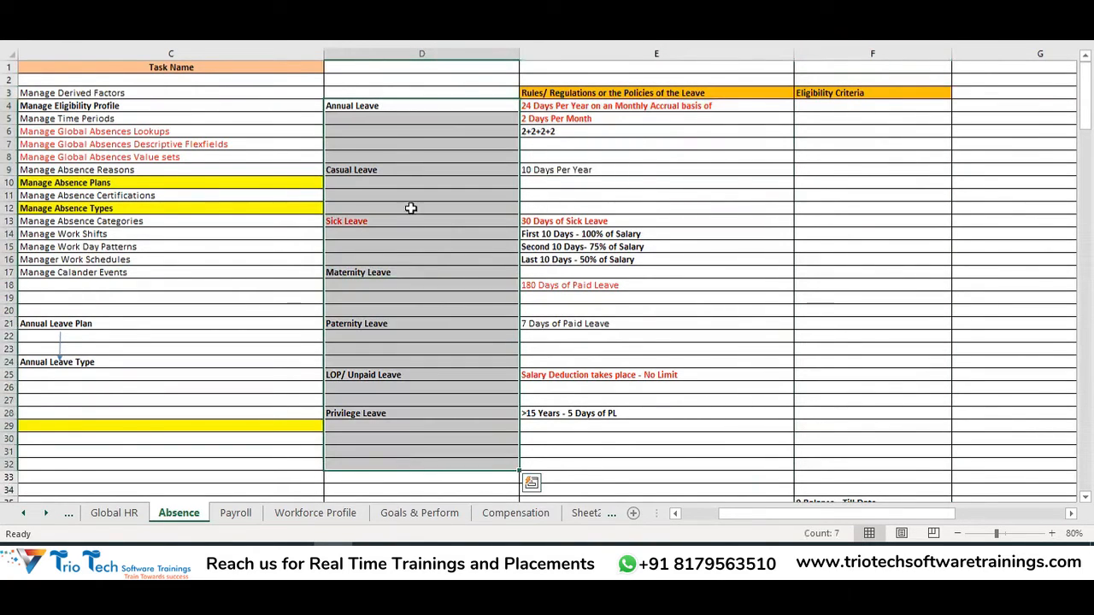
# Enter the Annual Leave eligibility "TATA Automobiles Pvt Ltd" in F4 and "5000 Employees" in G4, and save the workbook
pyautogui.click(389, 103)
pyautogui.moveTo(554, 107); pyautogui.dragTo(553, 141)
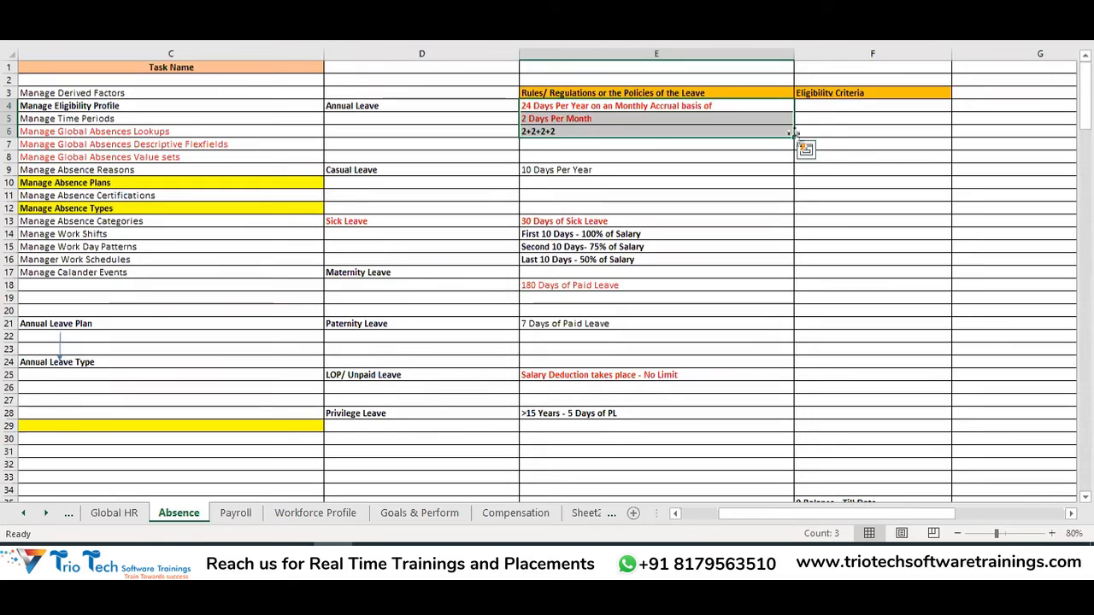
pyautogui.click(467, 103)
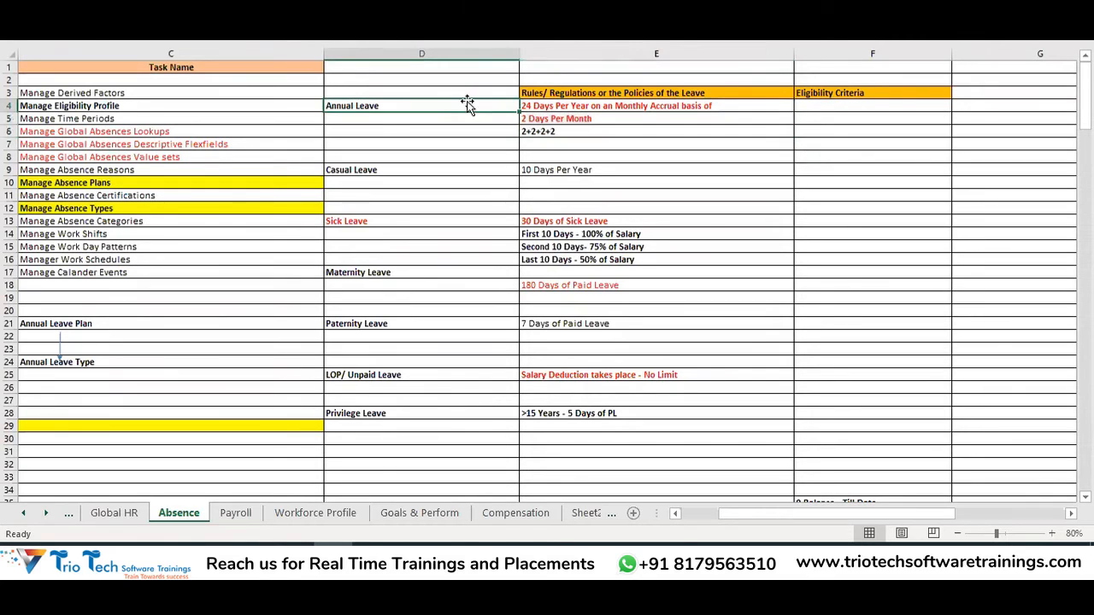
pyautogui.click(828, 106)
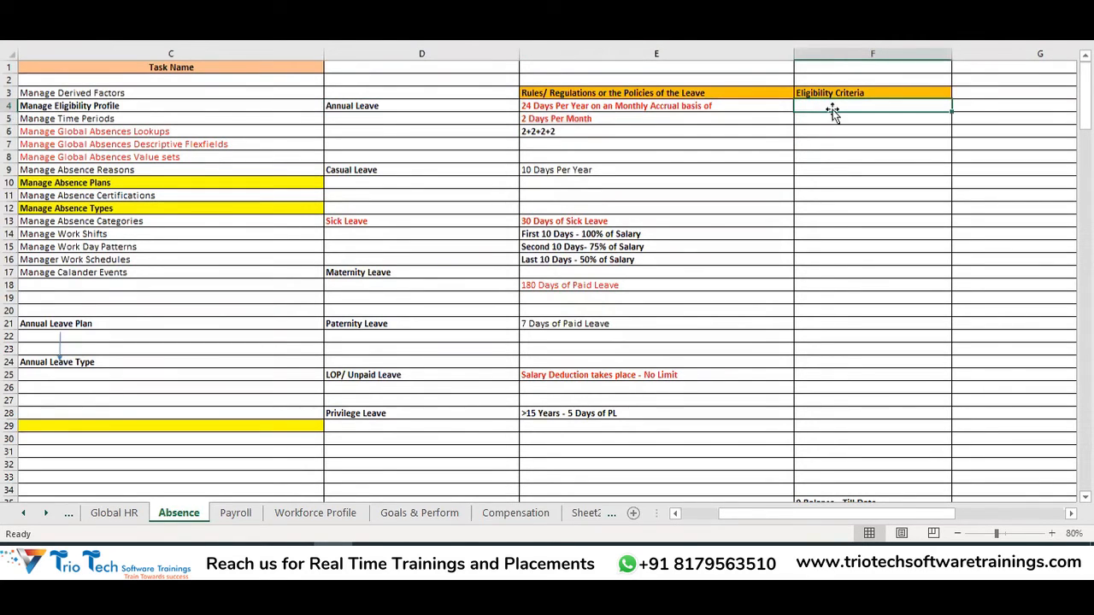
pyautogui.write('TATA Automo')
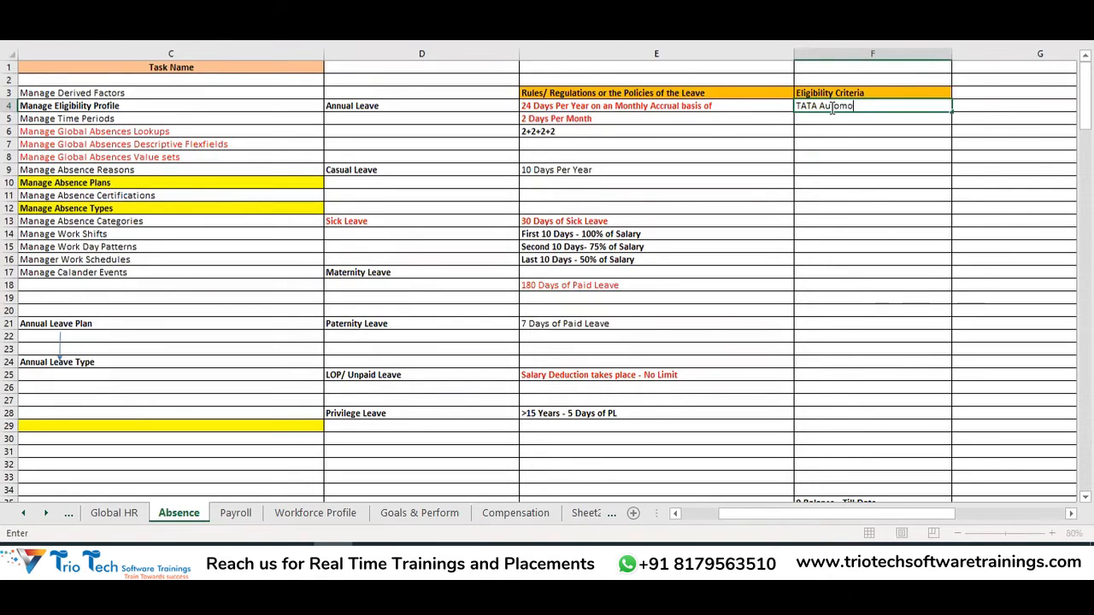
pyautogui.write('biles Pvt Ltd')
pyautogui.press('Tab')
pyautogui.write('5')
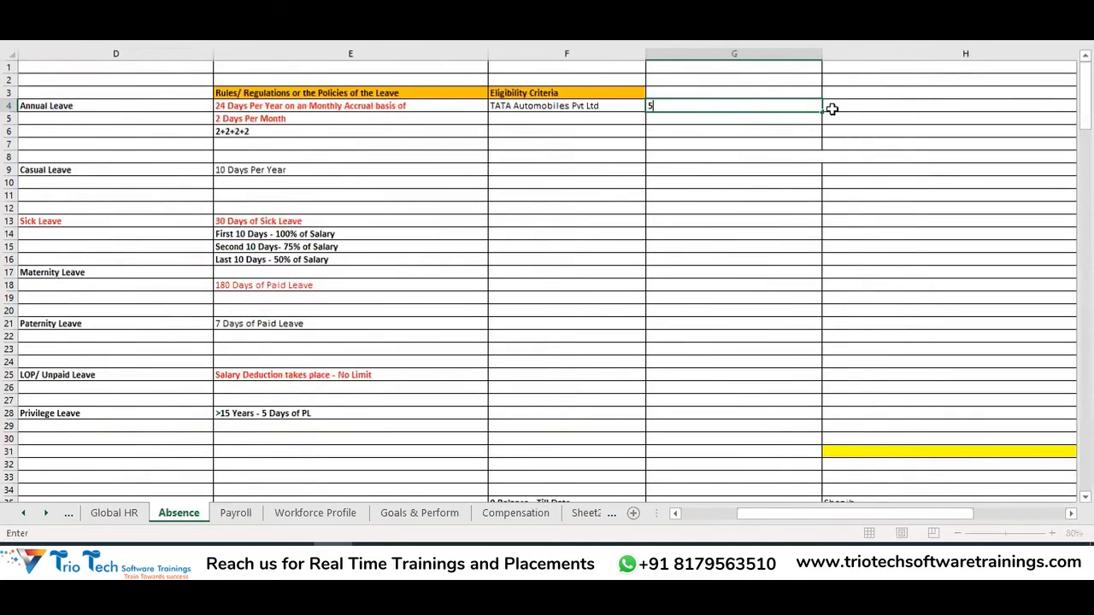
pyautogui.write('000 E')
pyautogui.press('Return')
pyautogui.hotkey('ctrl', 's')
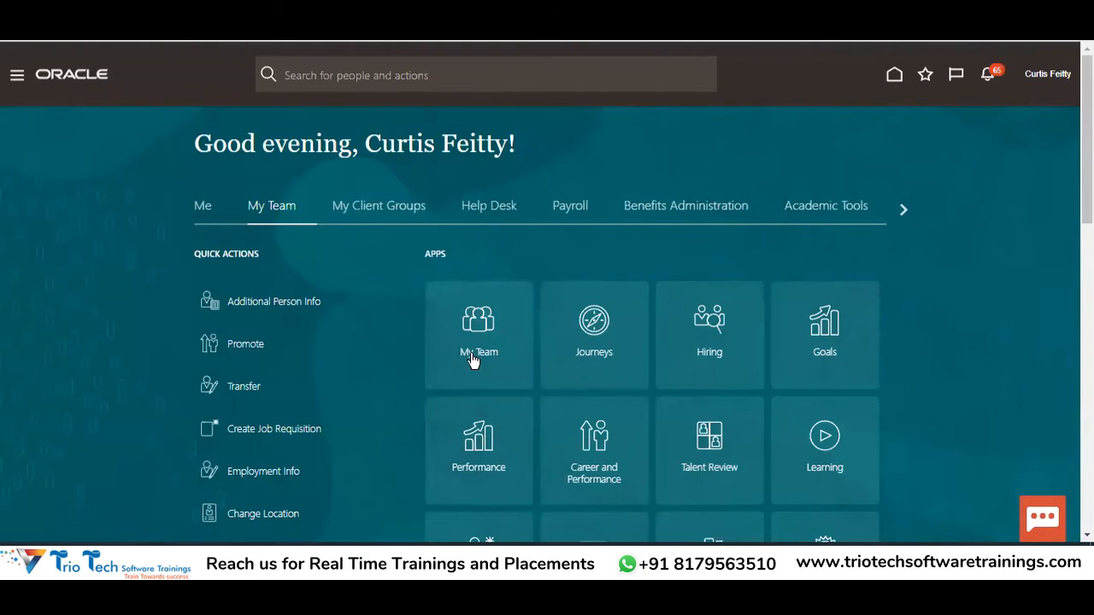
# Return from the Oracle home page to the Absence worksheet and review row 4 from G4 back to Manage Eligibility Profile
pyautogui.hotkey('alt', 'Tab')
pyautogui.click(513, 332)
pyautogui.click(688, 106)
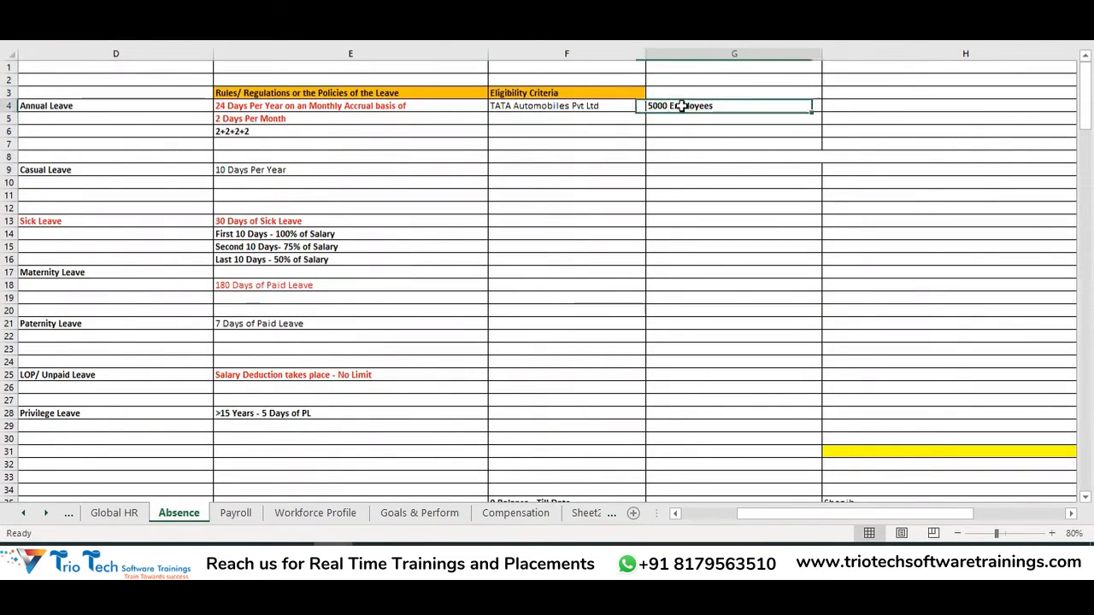
pyautogui.click(87, 111)
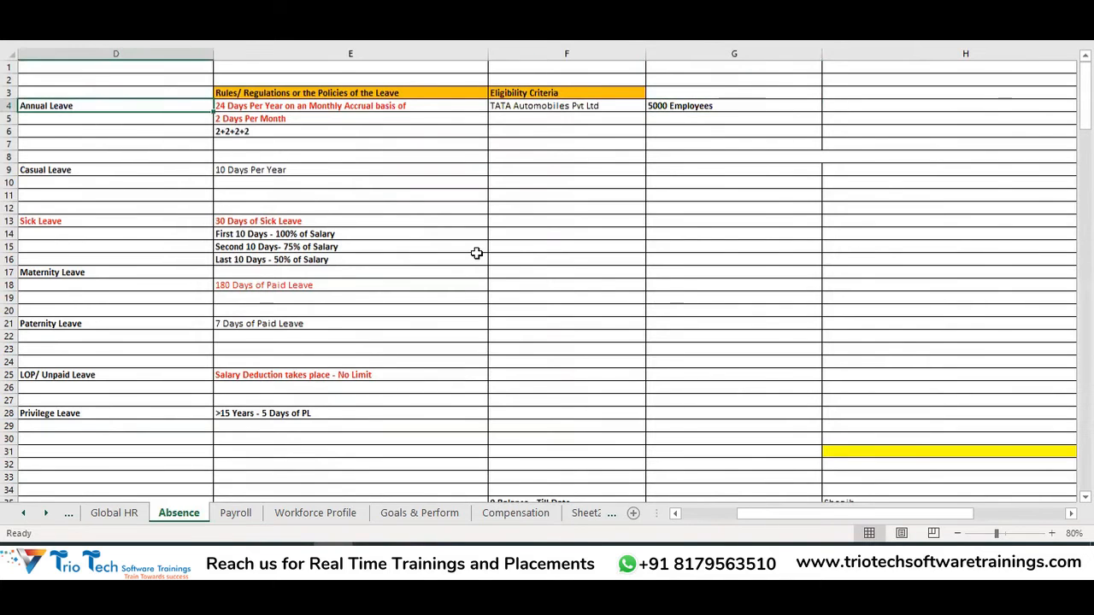
pyautogui.press('Left')
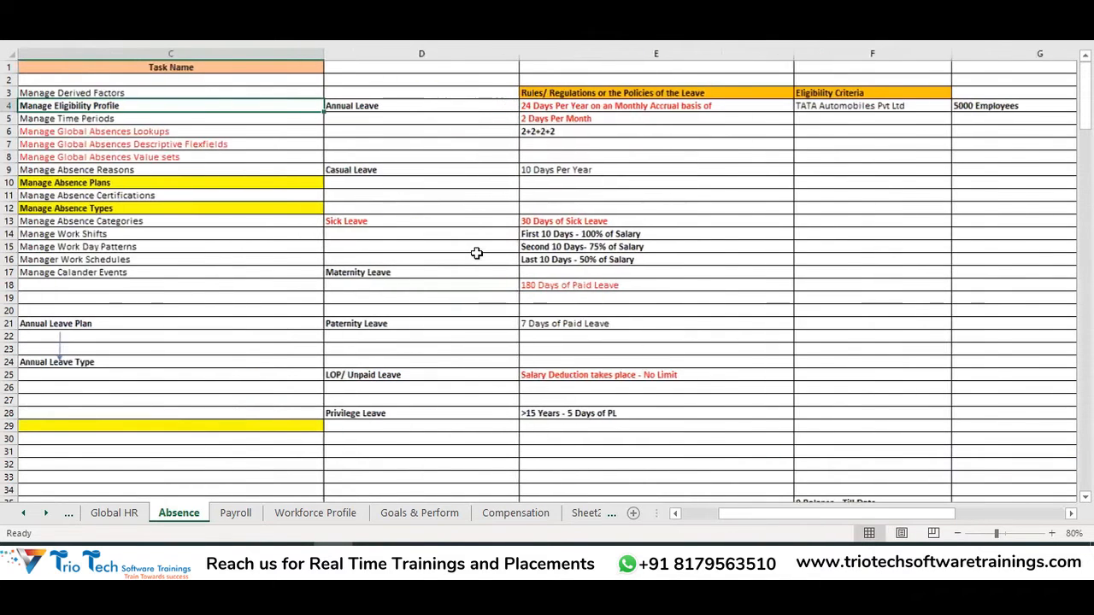
# Add the business unit criterion "TATA Auto South BU" for Annual Leave in F5
pyautogui.click(861, 104)
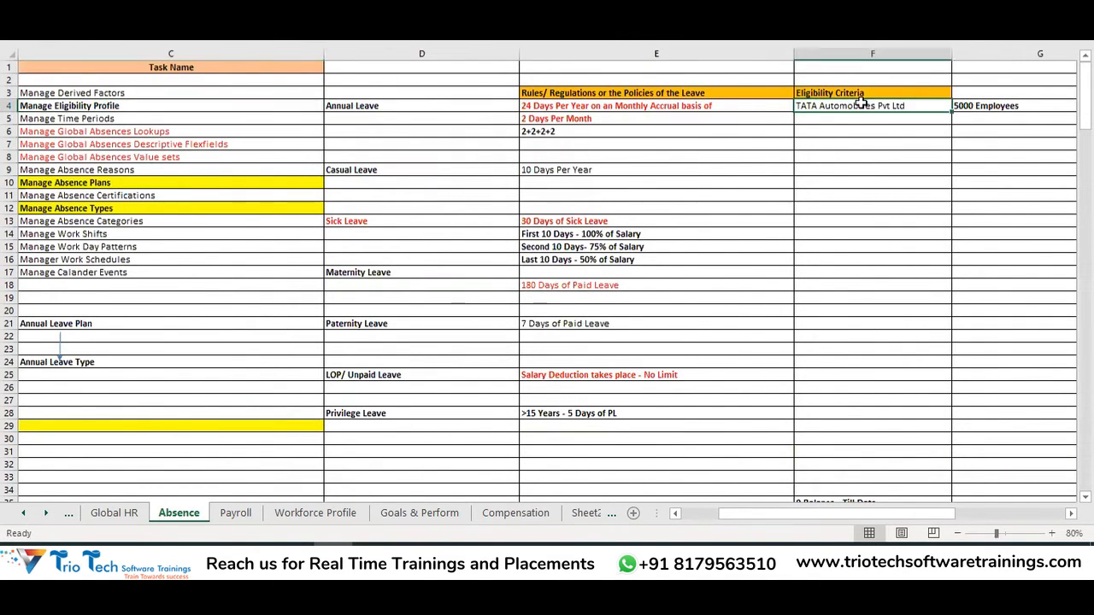
pyautogui.click(816, 128)
pyautogui.click(821, 116)
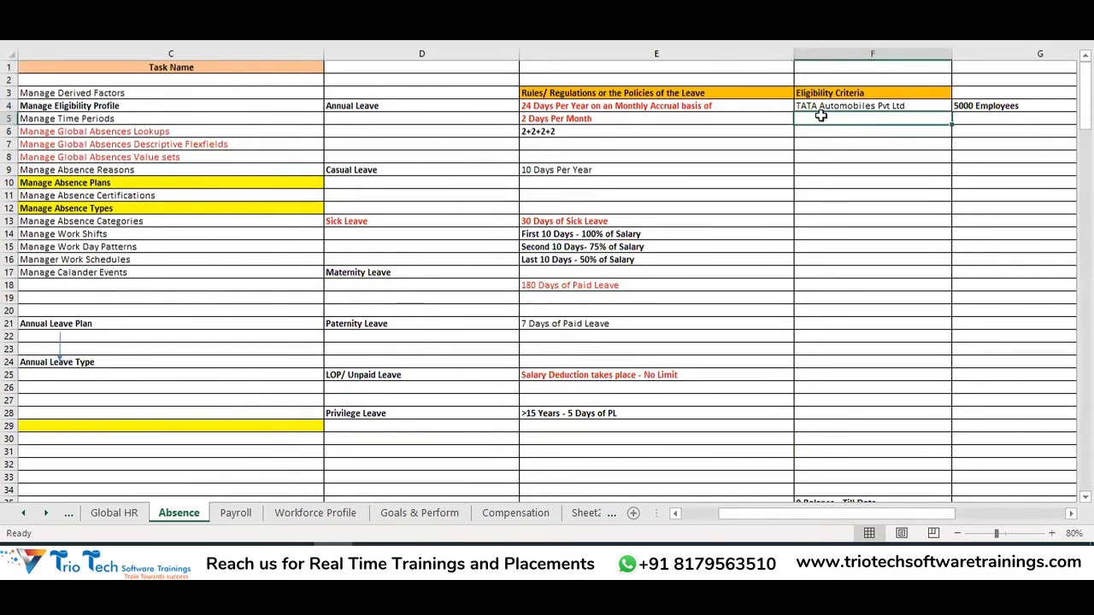
pyautogui.write('TATA Auto South')
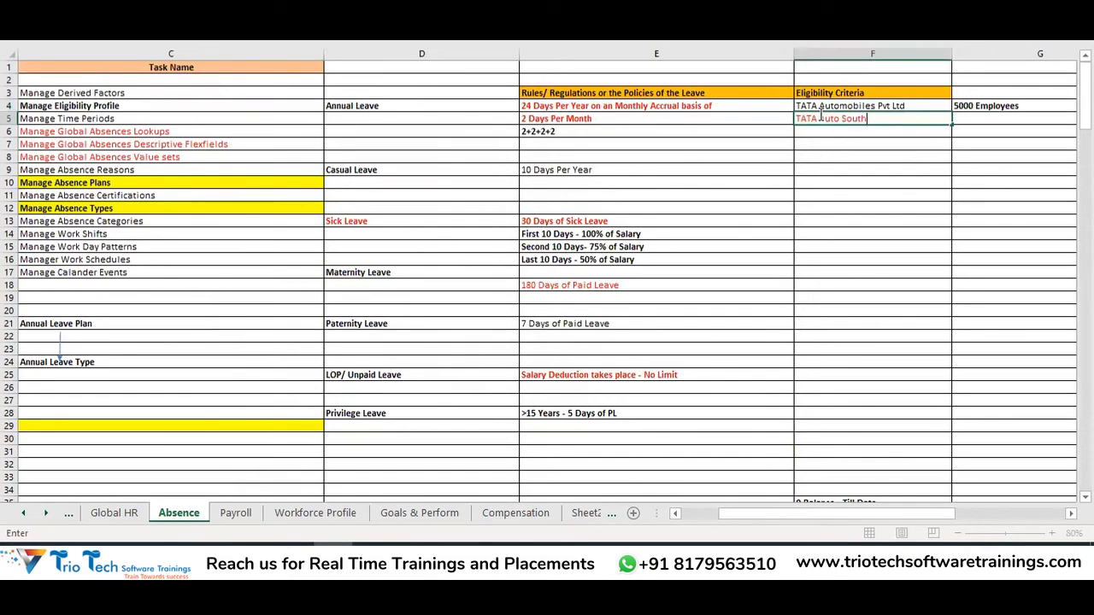
pyautogui.write(' BU')
pyautogui.press('Return')
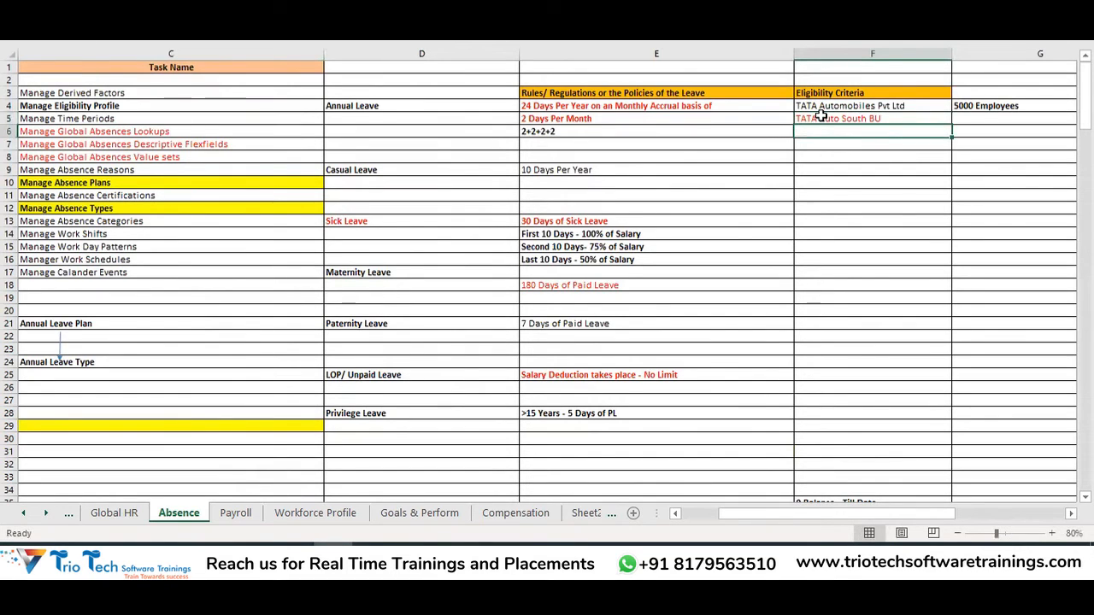
# Add the department criterion "TATA HR & TATA Sales DPT" for Annual Leave in F6
pyautogui.write('TATA HR &')
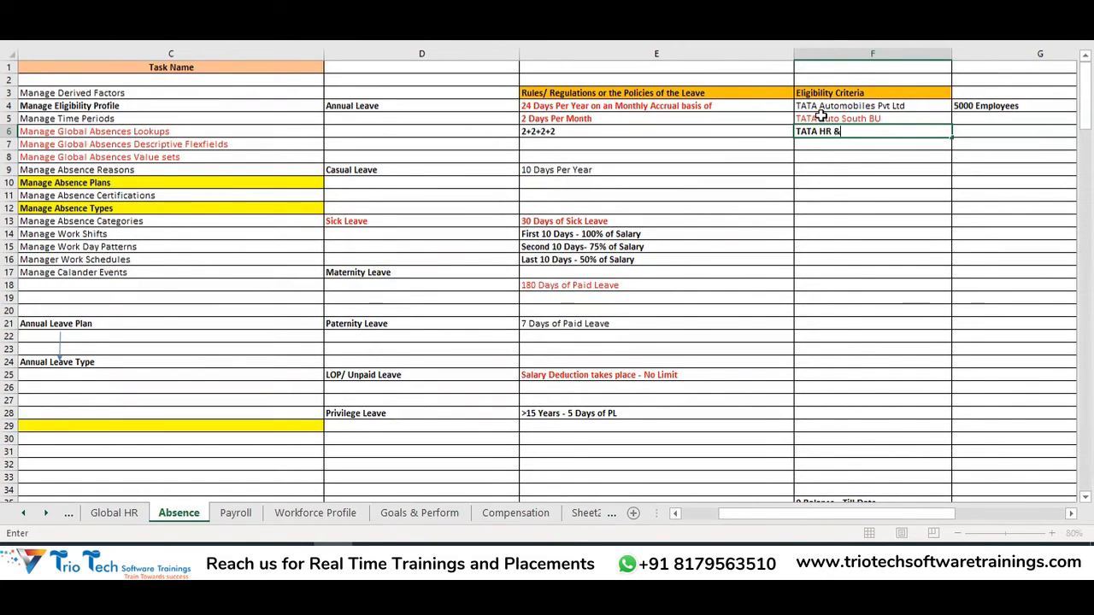
pyautogui.write('TATA Sales DPT')
pyautogui.press('Return')
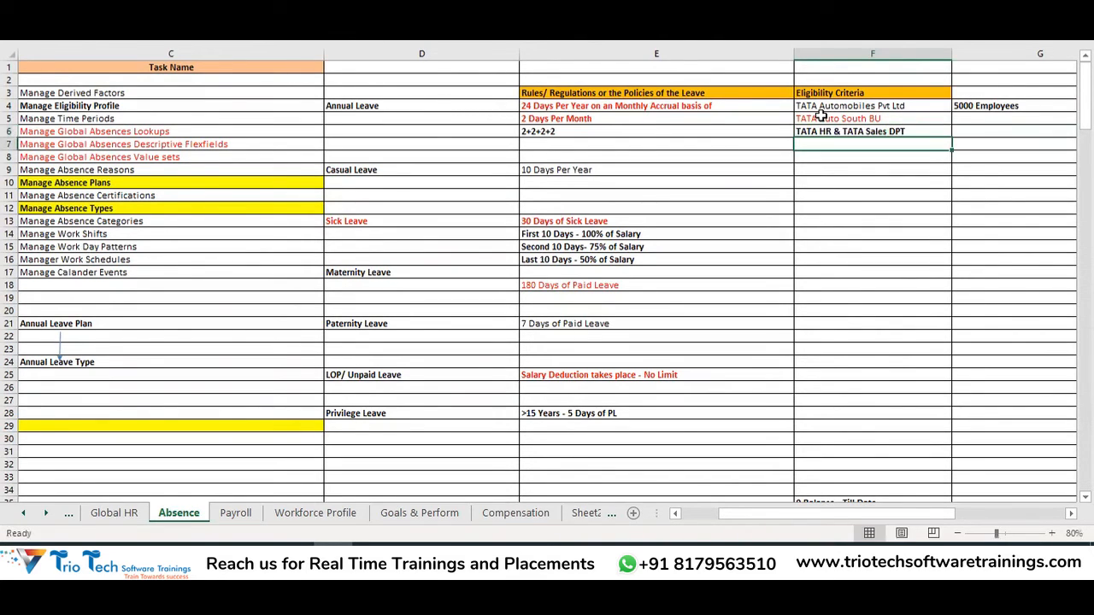
# Add the location criterion "Hyderbad or Chennai Locations" for Annual Leave in F7
pyautogui.write('Hyderbad or Chennai L')
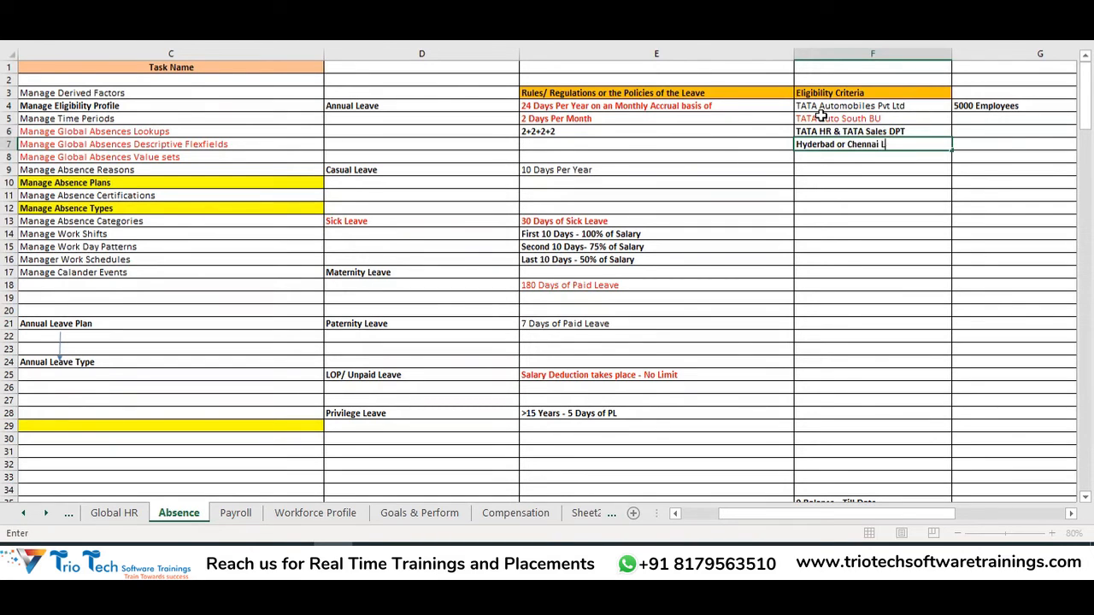
pyautogui.write('s')
pyautogui.press('Return')
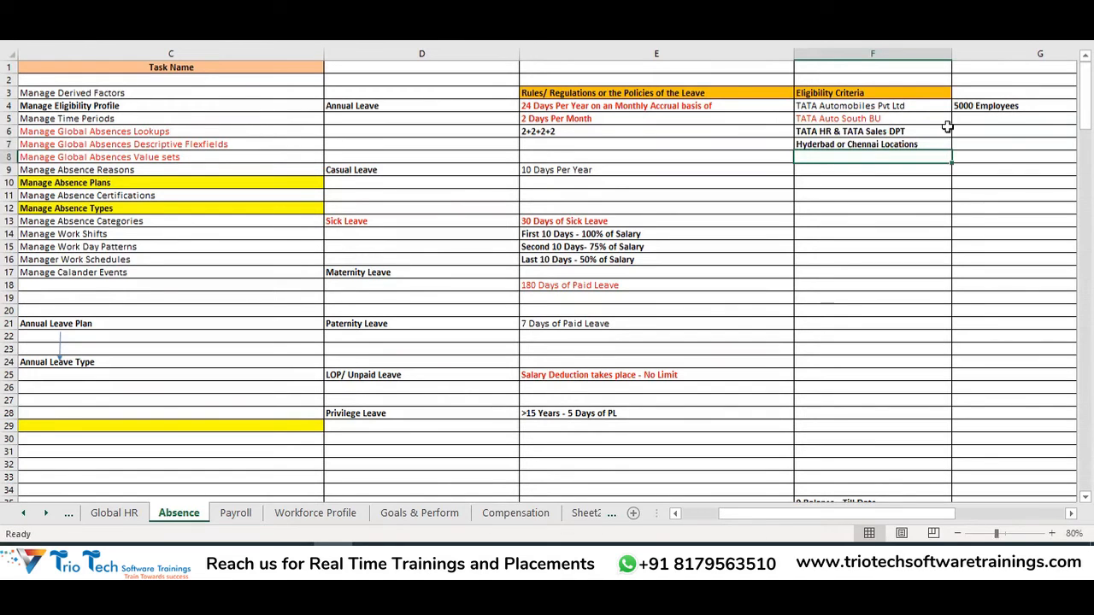
# Review the Annual Leave eligibility entries, covering the company and employee count in row 4, the business unit in F5 and the departments in F6
pyautogui.click(871, 107)
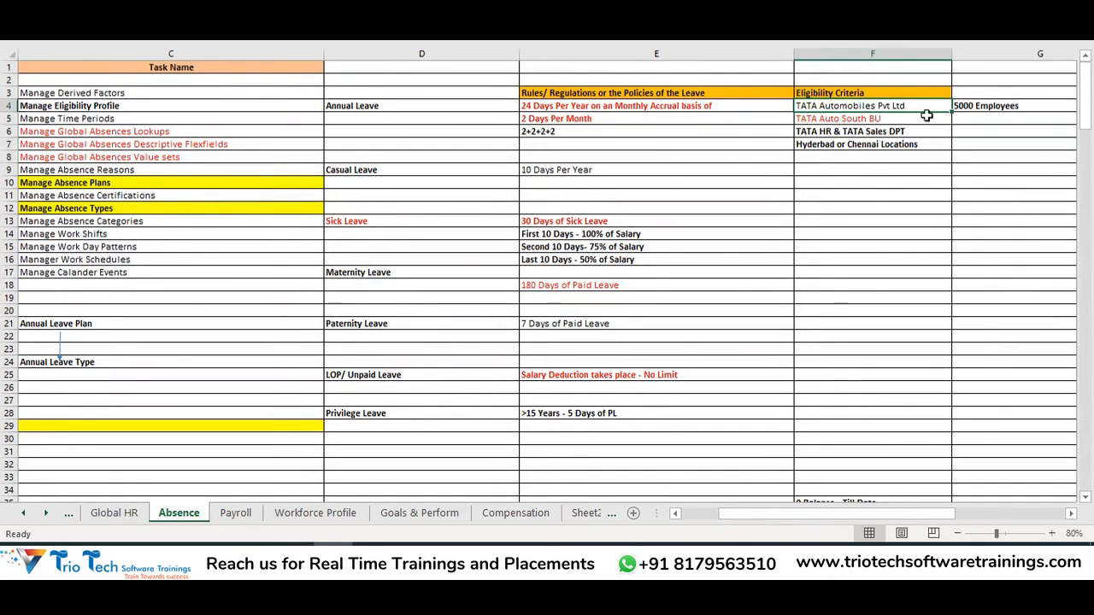
pyautogui.click(989, 106)
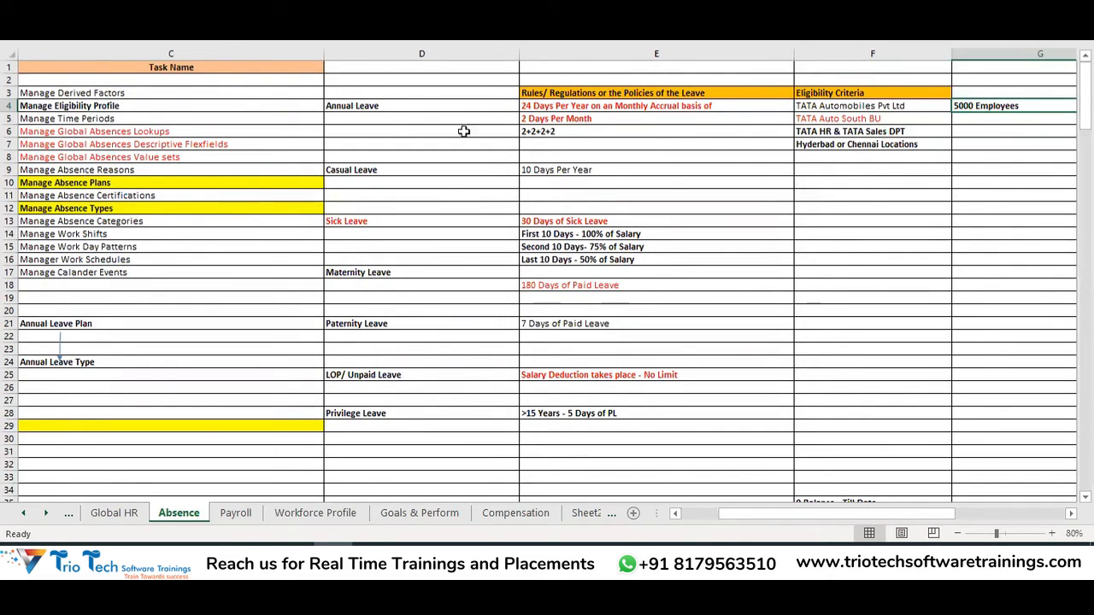
pyautogui.click(382, 106)
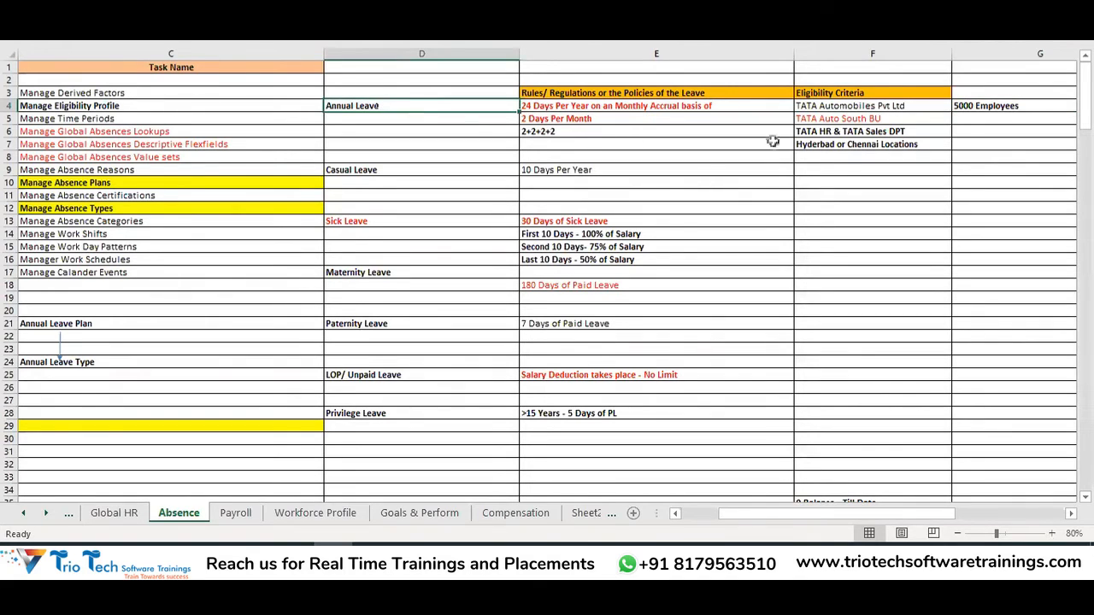
pyautogui.moveTo(850, 102); pyautogui.dragTo(959, 103)
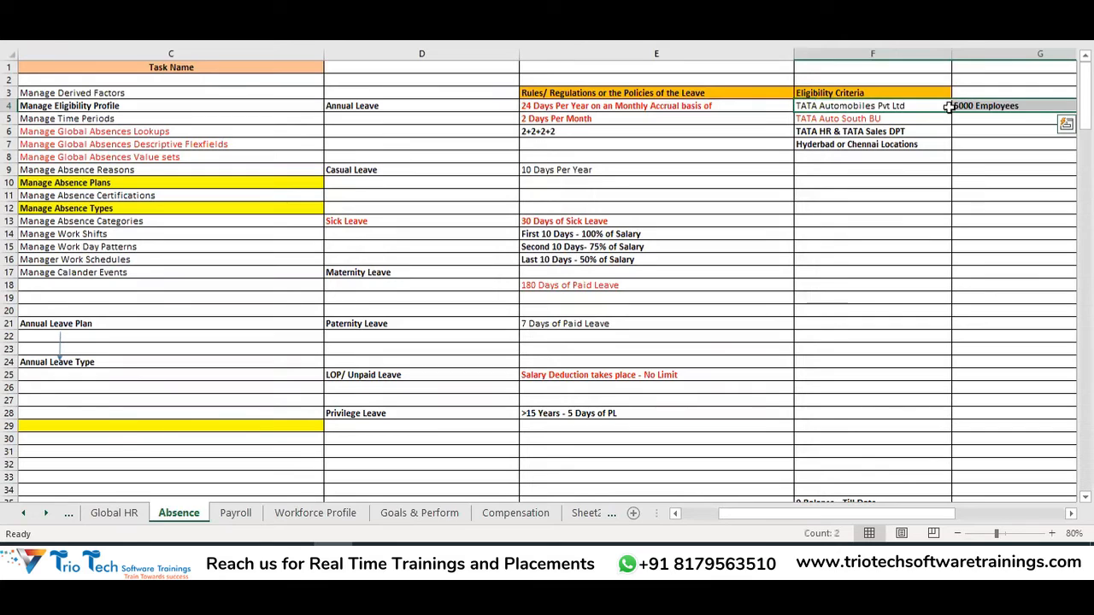
pyautogui.click(878, 106)
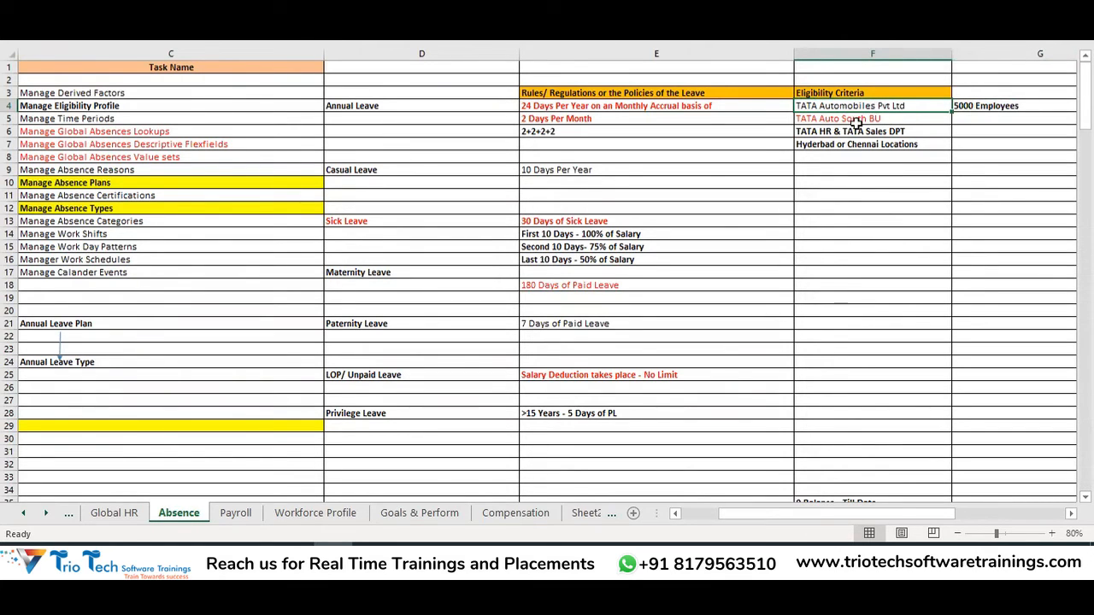
pyautogui.click(856, 120)
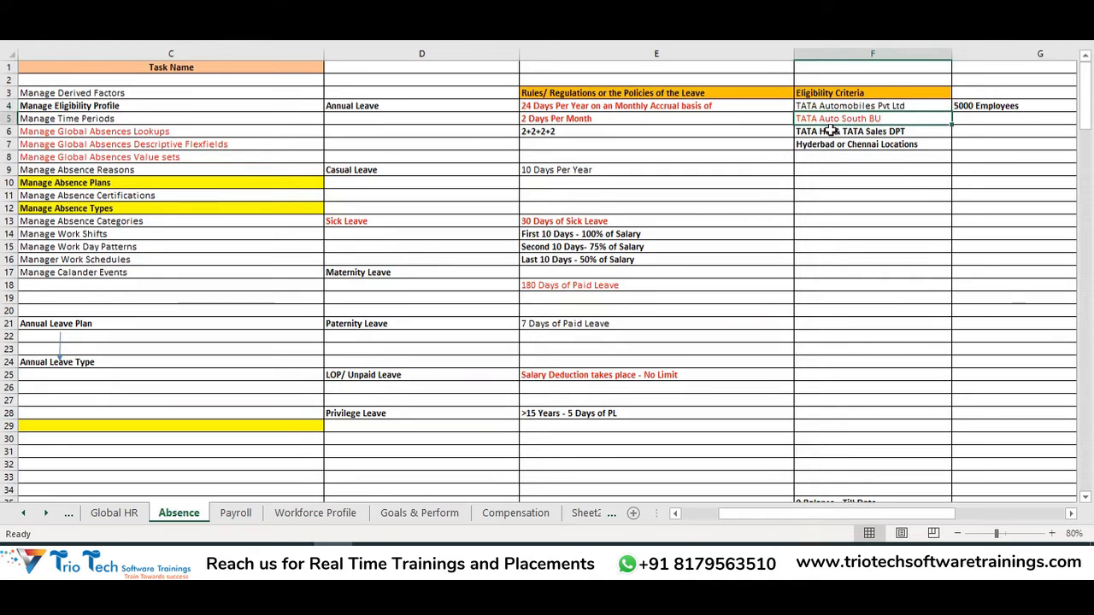
pyautogui.click(829, 131)
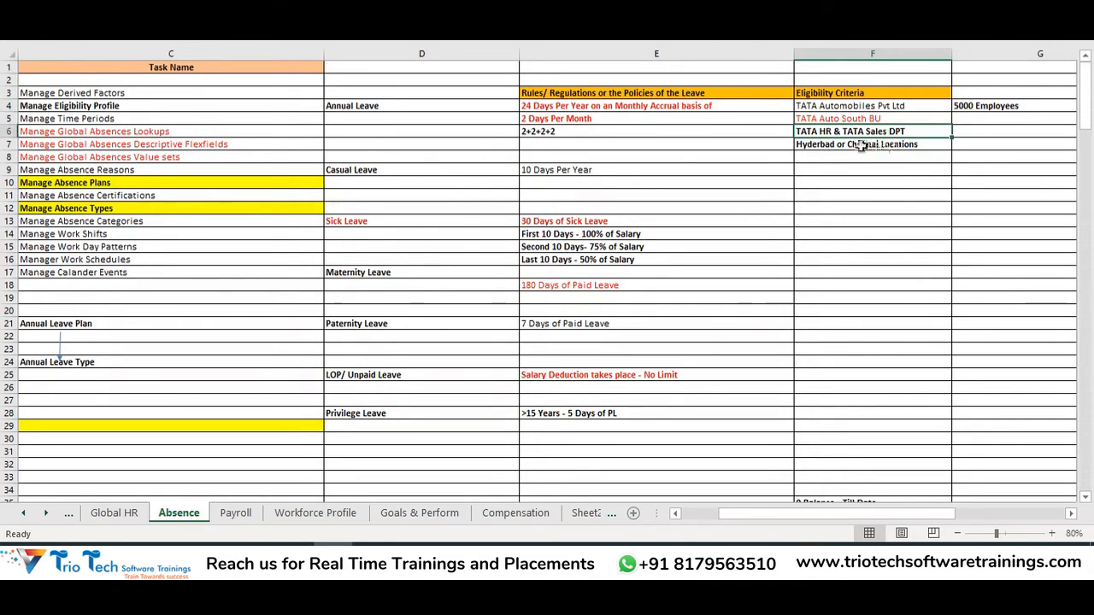
# Change the department criterion in cell F6 to "TATA HR or TATA Sales DPT"
pyautogui.doubleClick(843, 133)
pyautogui.press('BackSpace')
pyautogui.press('BackSpace')
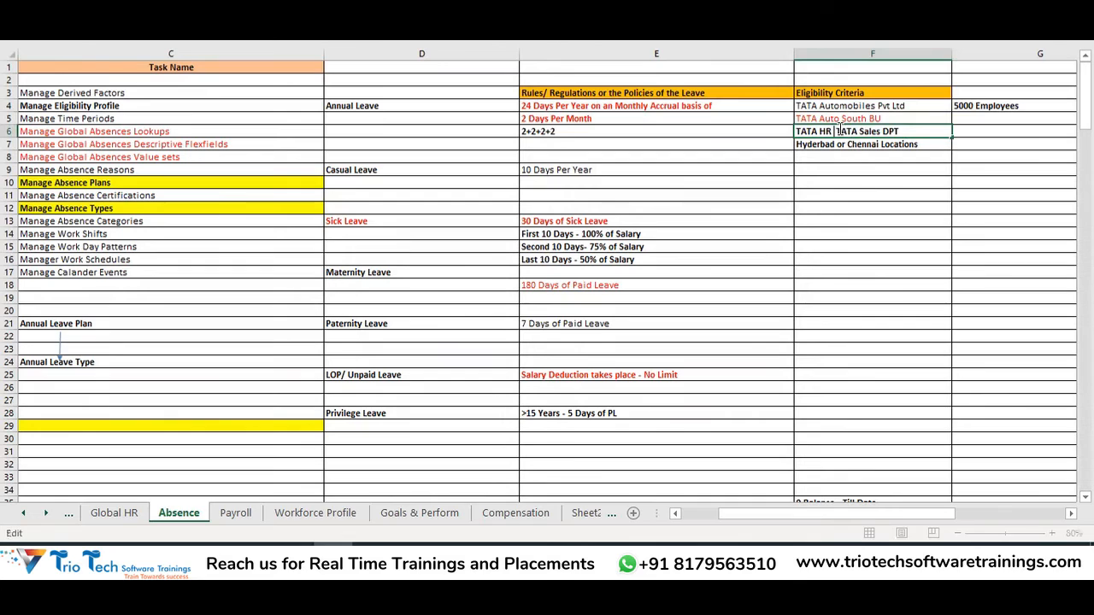
pyautogui.write('or')
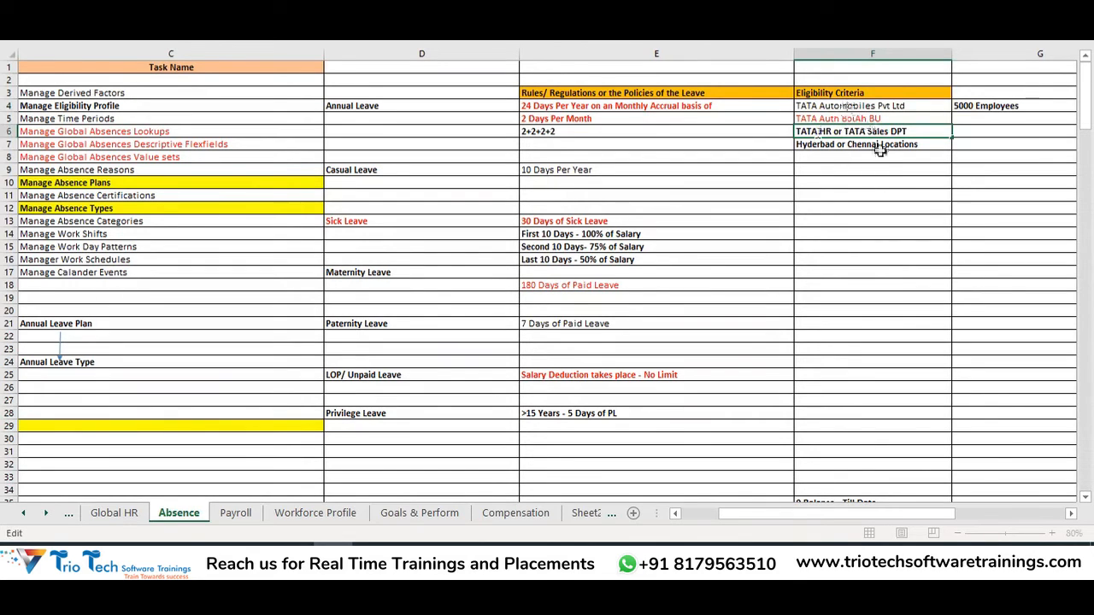
pyautogui.click(829, 144)
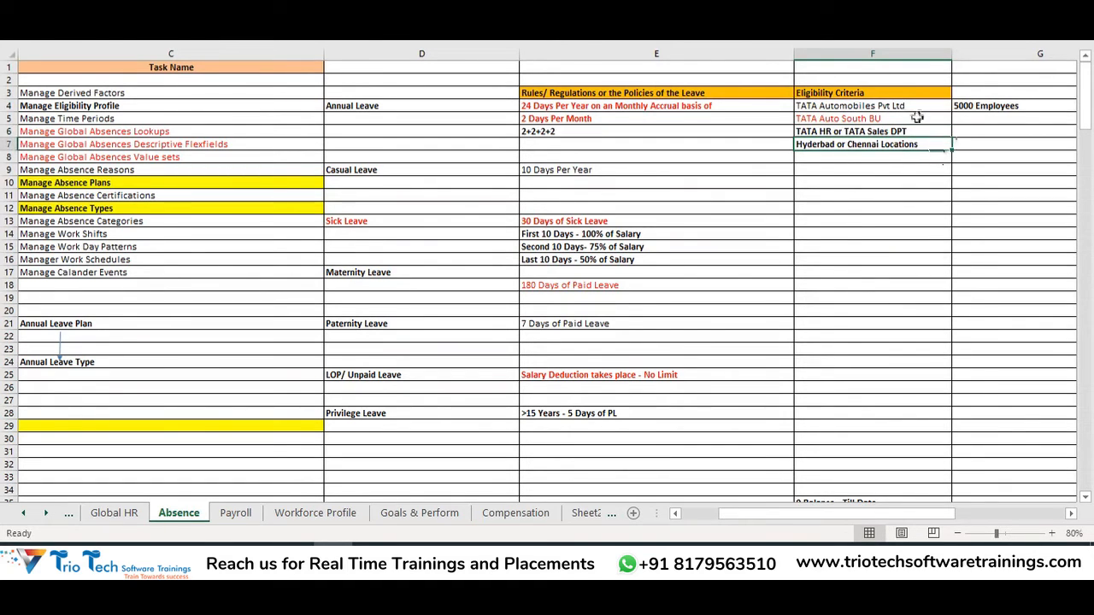
# Review the leave types in column D, their policy rules in column E and the annual leave eligibility criteria in column F
pyautogui.click(383, 105)
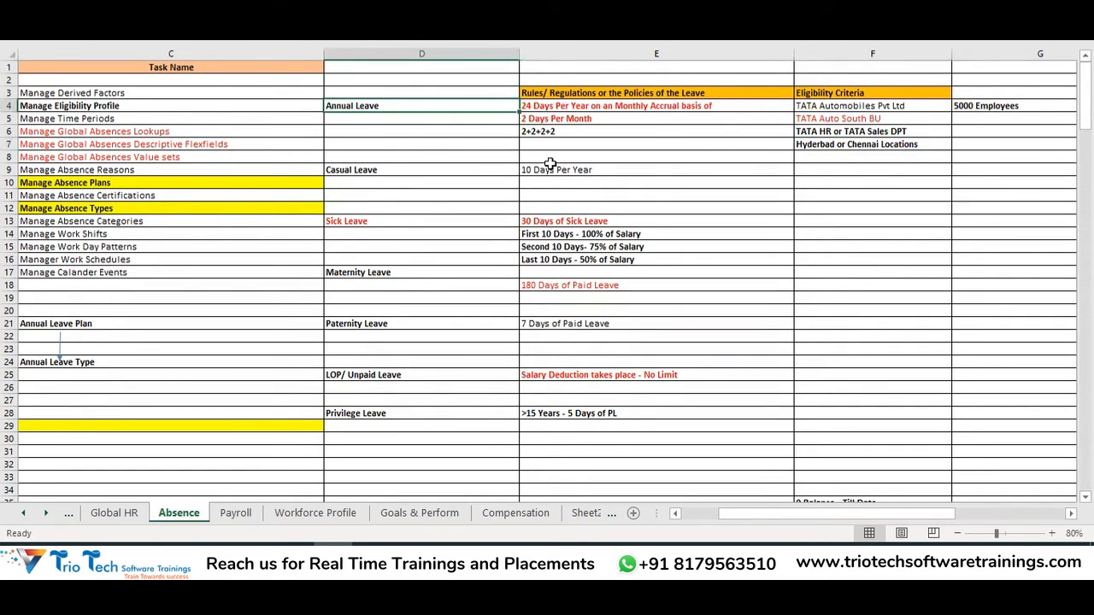
pyautogui.click(812, 96)
pyautogui.moveTo(389, 104); pyautogui.dragTo(405, 433)
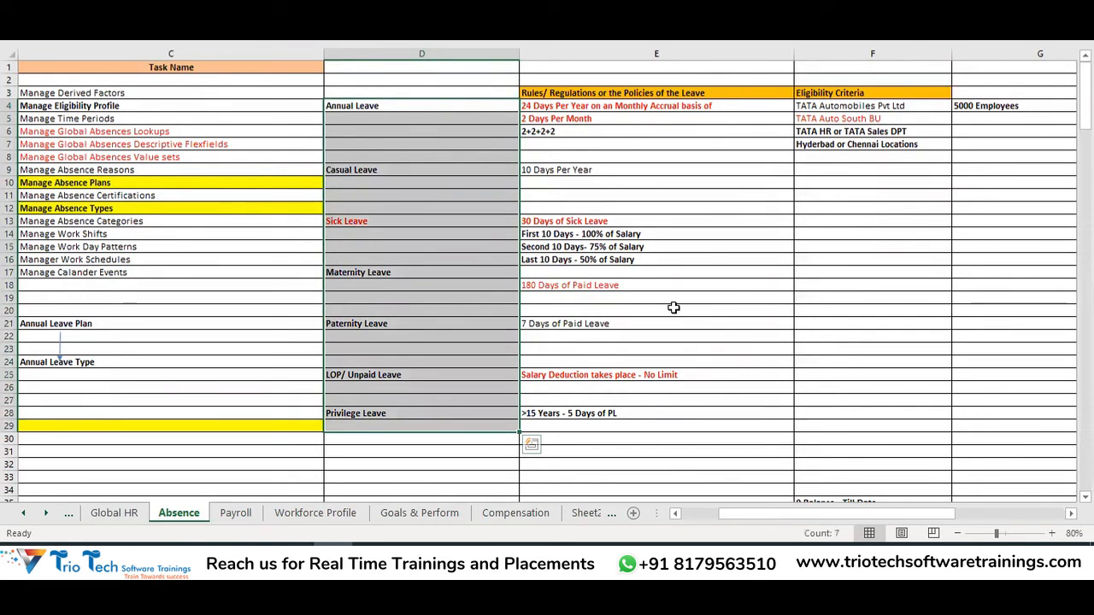
pyautogui.moveTo(567, 96); pyautogui.dragTo(575, 437)
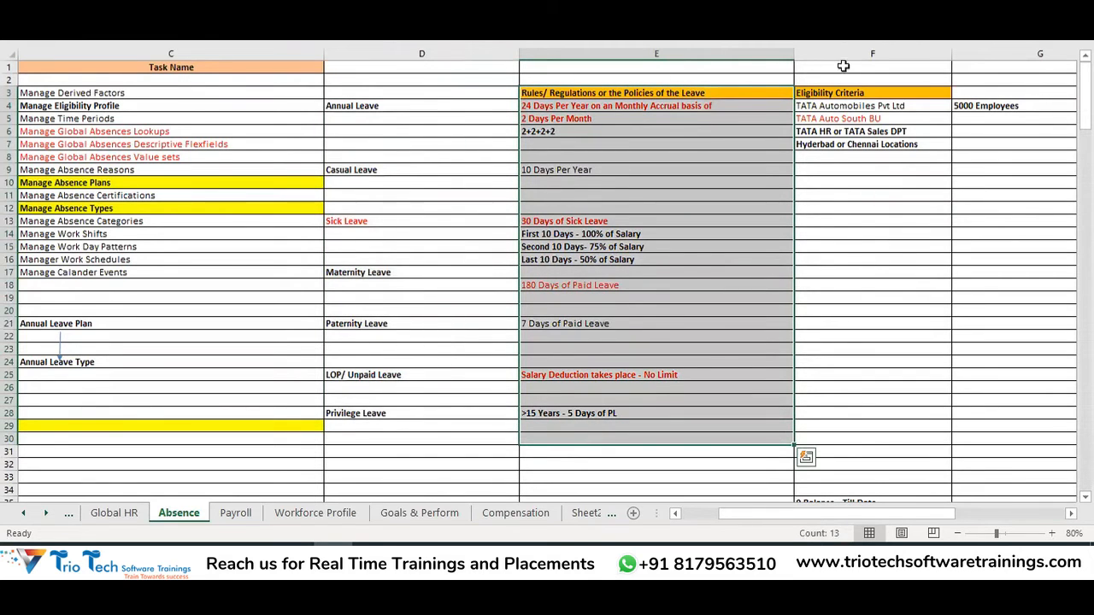
pyautogui.moveTo(850, 81); pyautogui.dragTo(855, 158)
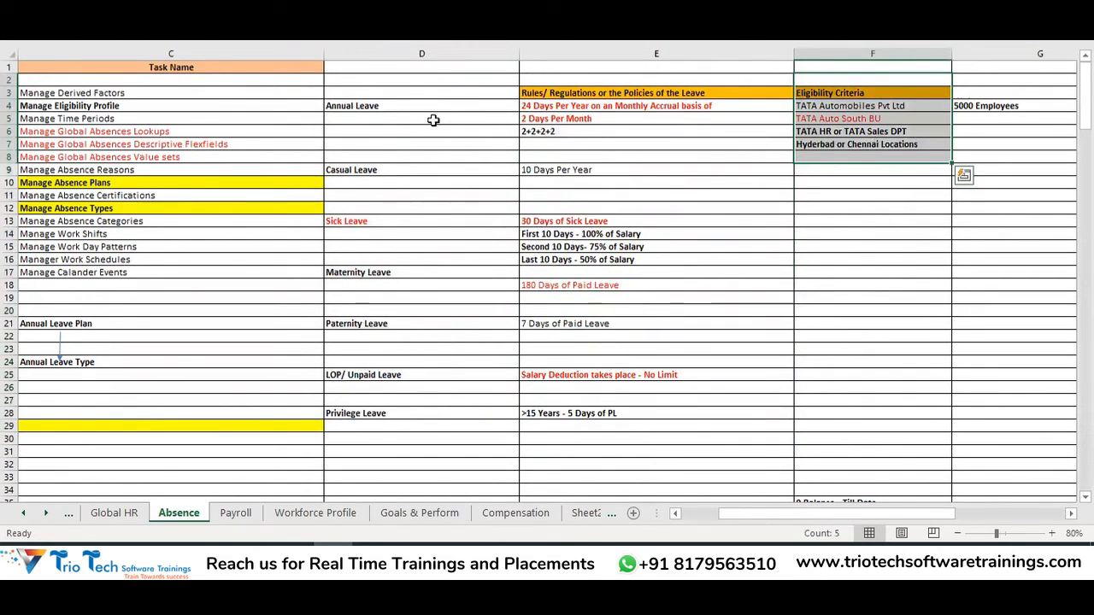
pyautogui.moveTo(411, 83); pyautogui.dragTo(416, 127)
# Switch to the Oracle home page and show the My Client Groups section
pyautogui.click(396, 179)
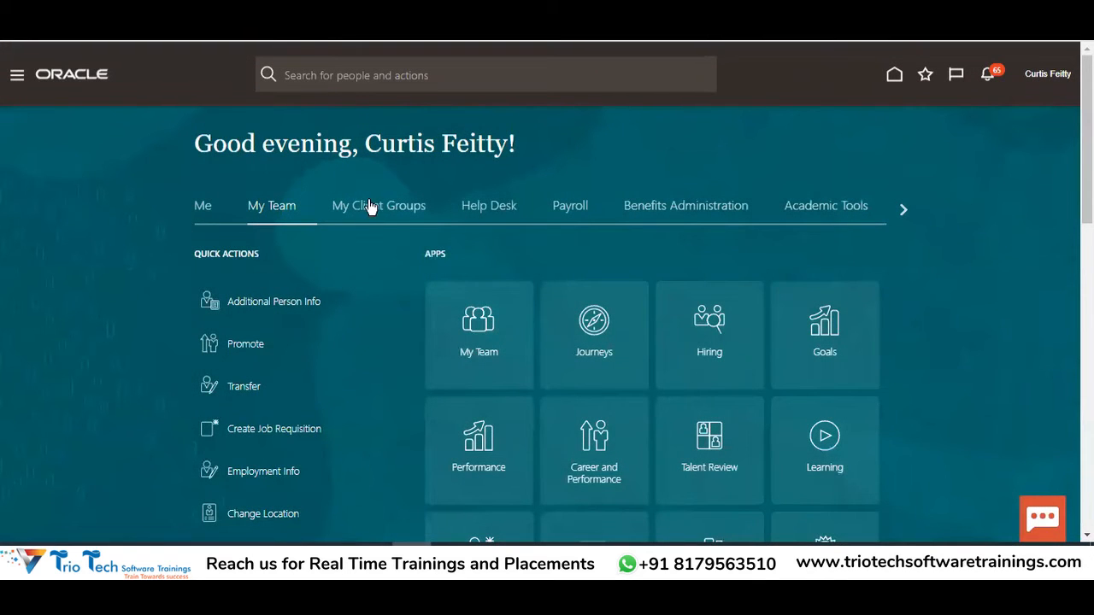
pyautogui.click(370, 208)
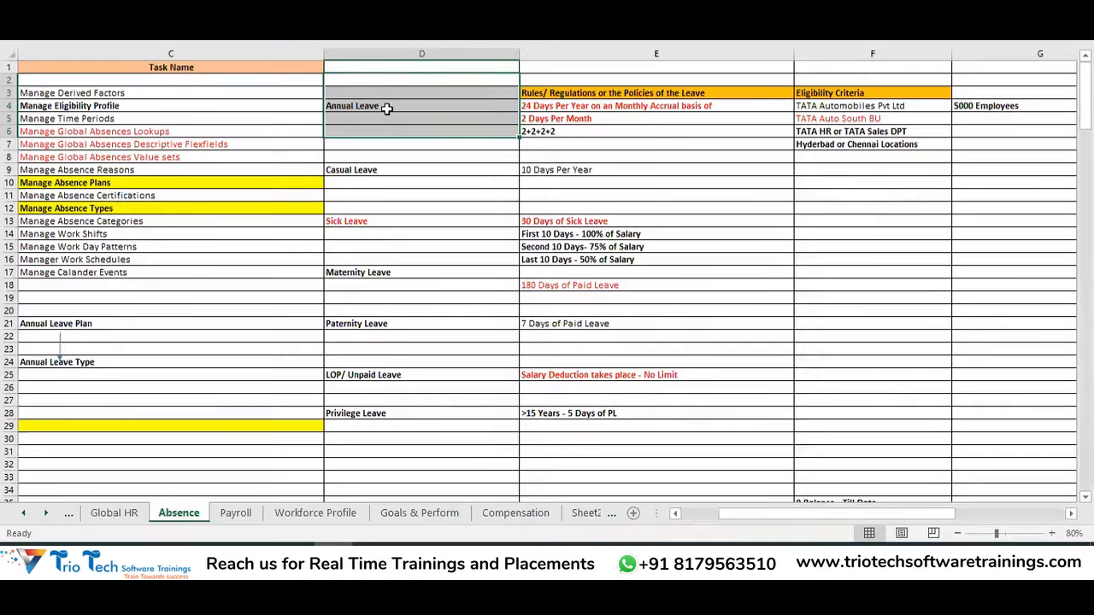
# Return to the Absence worksheet in Excel and relate the leave types to the Manage Absence Plans task and the eligibility criteria
pyautogui.moveTo(385, 107); pyautogui.dragTo(353, 418)
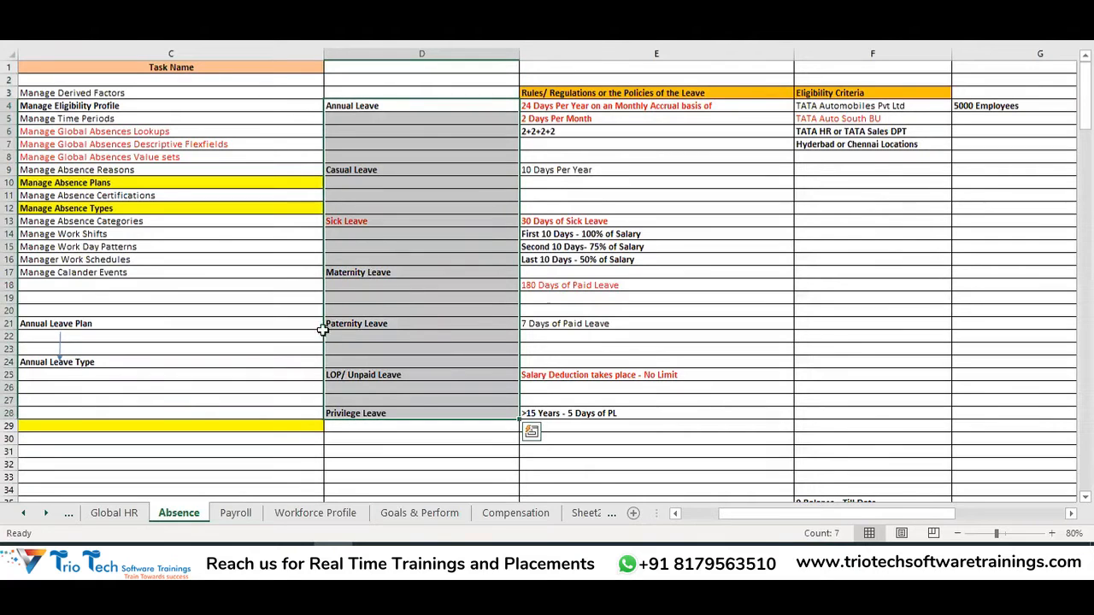
pyautogui.click(183, 193)
pyautogui.click(183, 177)
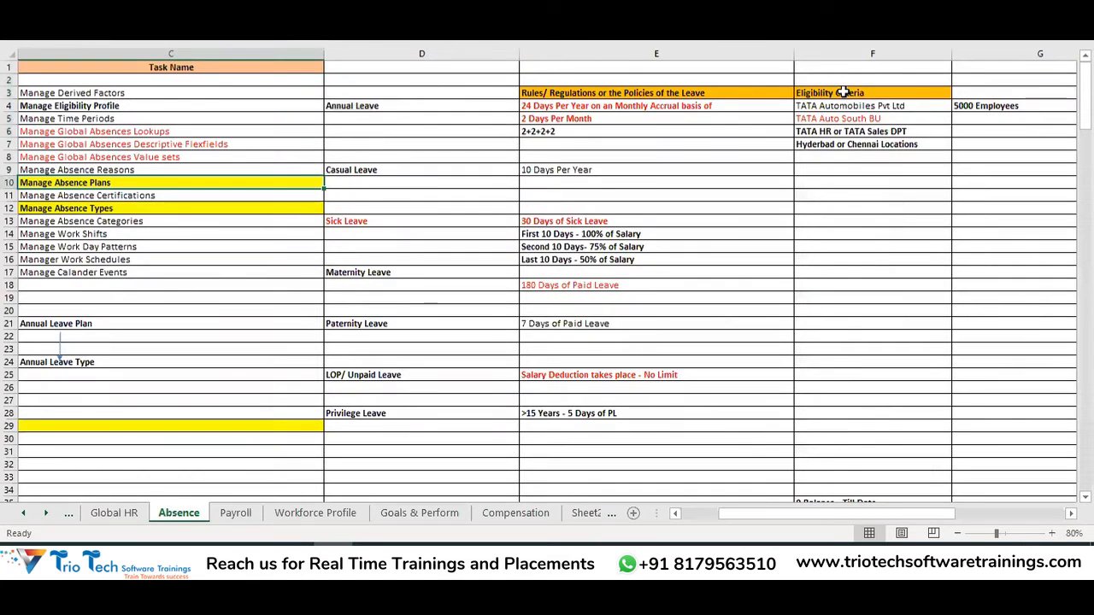
pyautogui.moveTo(843, 92); pyautogui.dragTo(845, 147)
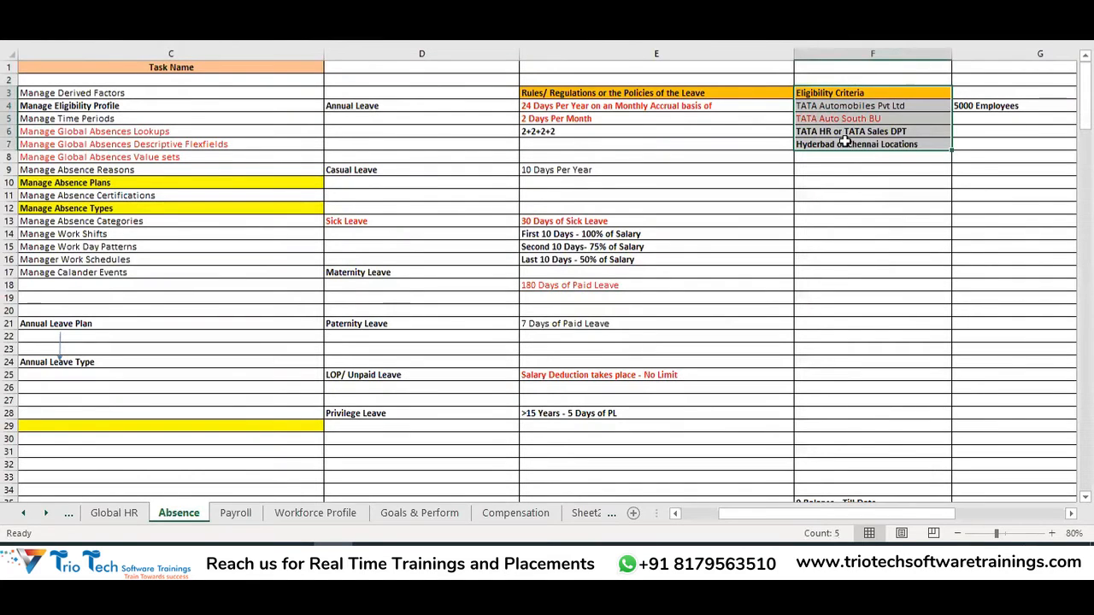
pyautogui.click(404, 107)
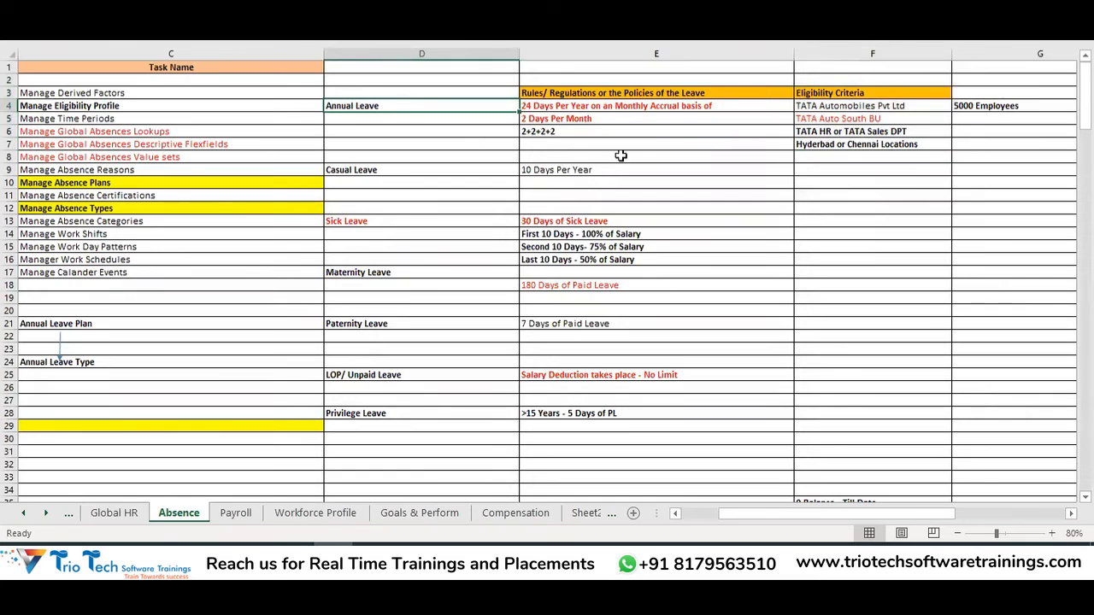
pyautogui.click(200, 181)
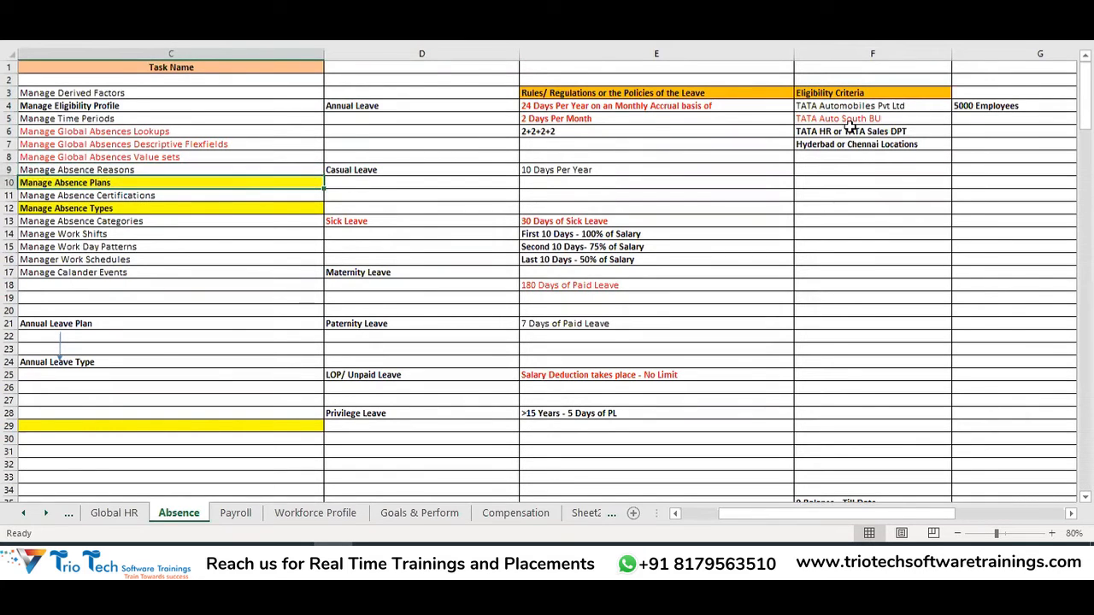
pyautogui.moveTo(868, 96); pyautogui.dragTo(842, 143)
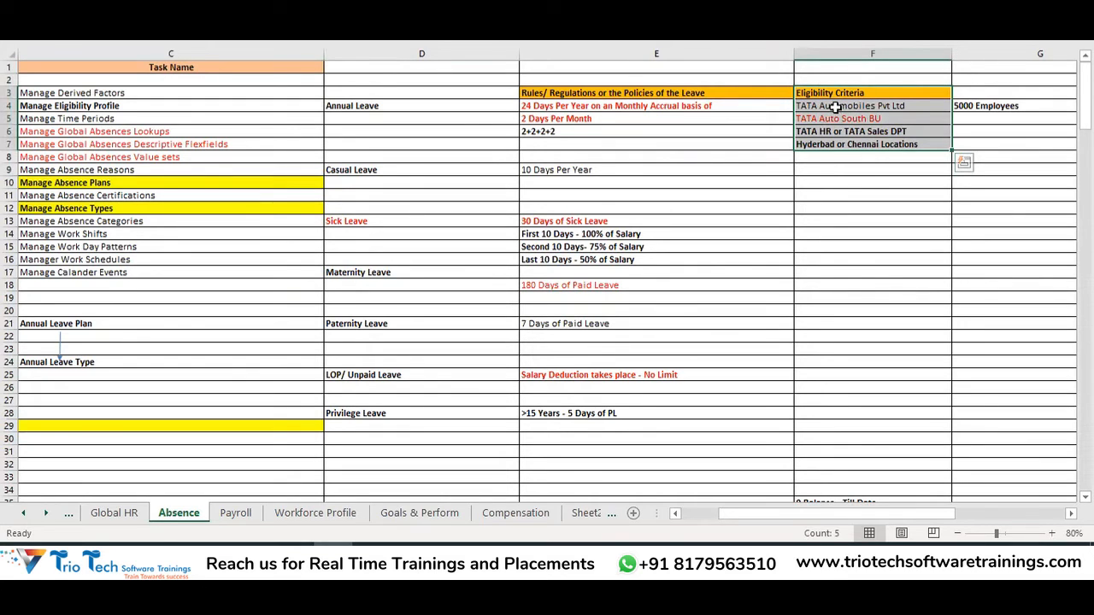
# Examine each annual leave eligibility criterion in cells F4 to F7: company, business unit, departments and locations
pyautogui.click(836, 106)
pyautogui.click(859, 120)
pyautogui.click(823, 135)
pyautogui.click(821, 147)
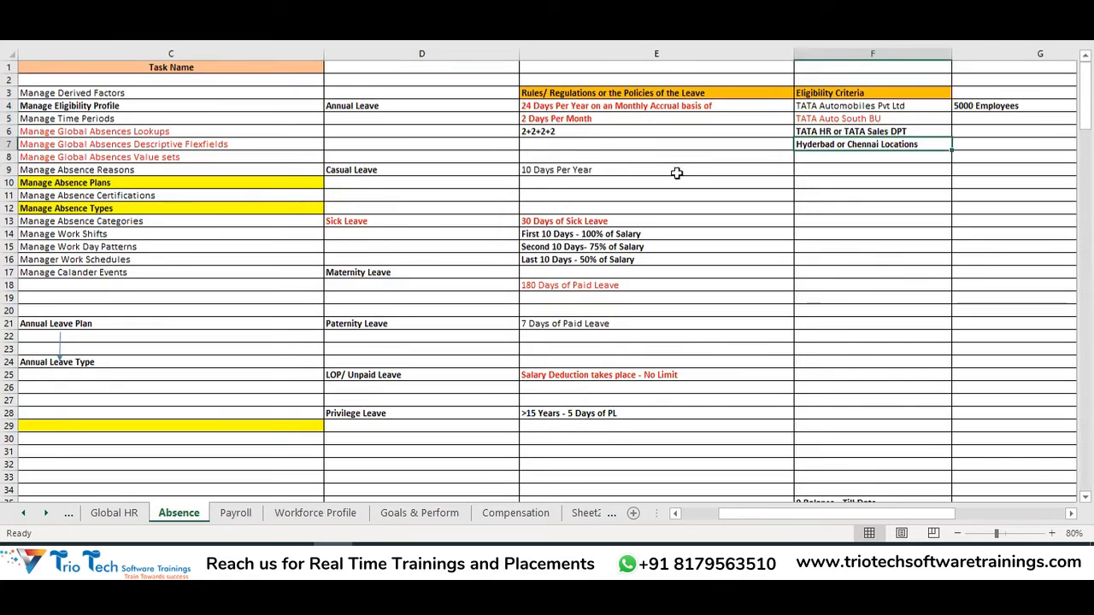
pyautogui.moveTo(859, 105); pyautogui.dragTo(889, 144)
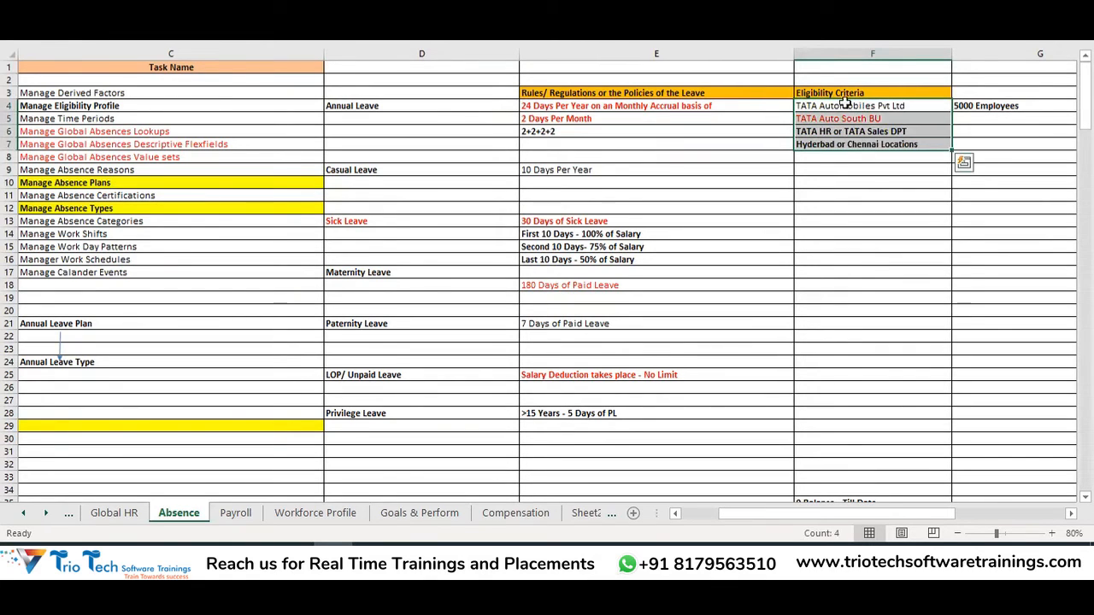
pyautogui.click(449, 111)
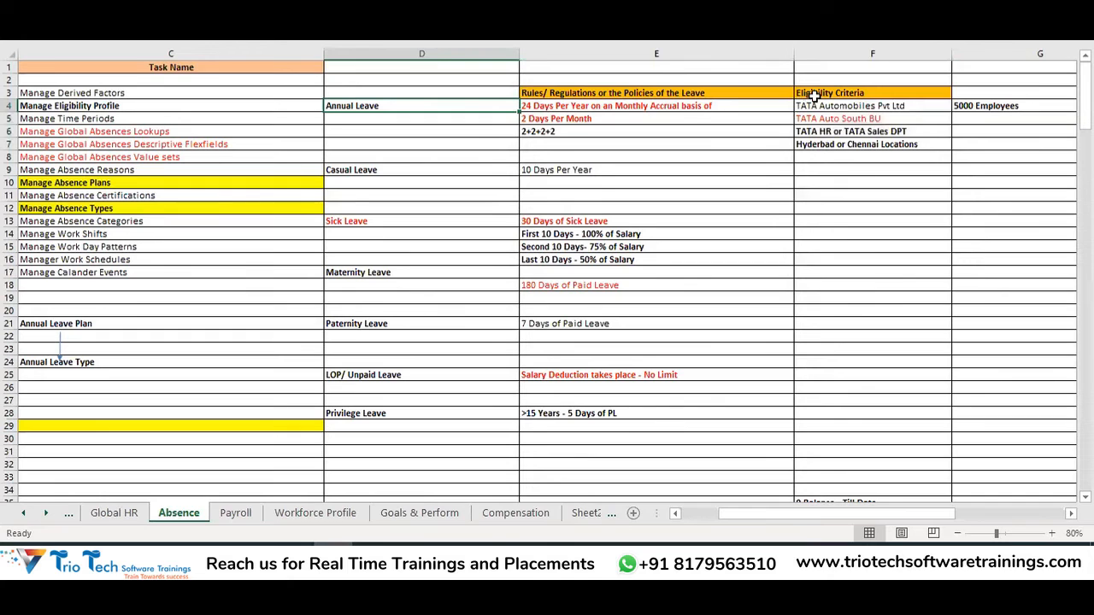
pyautogui.moveTo(814, 96); pyautogui.dragTo(824, 143)
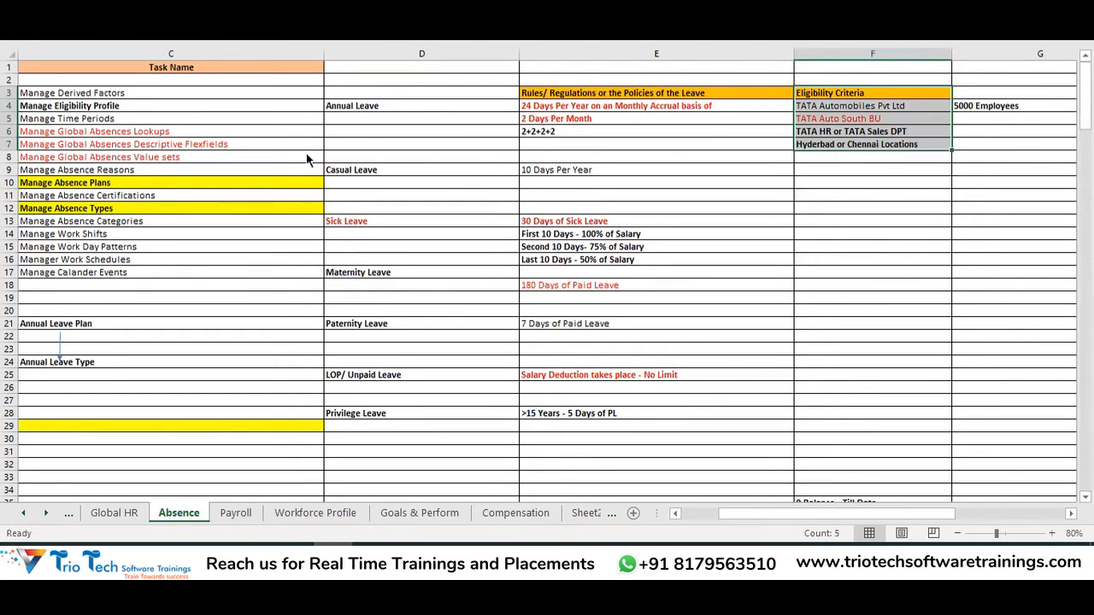
pyautogui.hotkey('alt', 'Tab')
pyautogui.hotkey('alt', 'Tab')
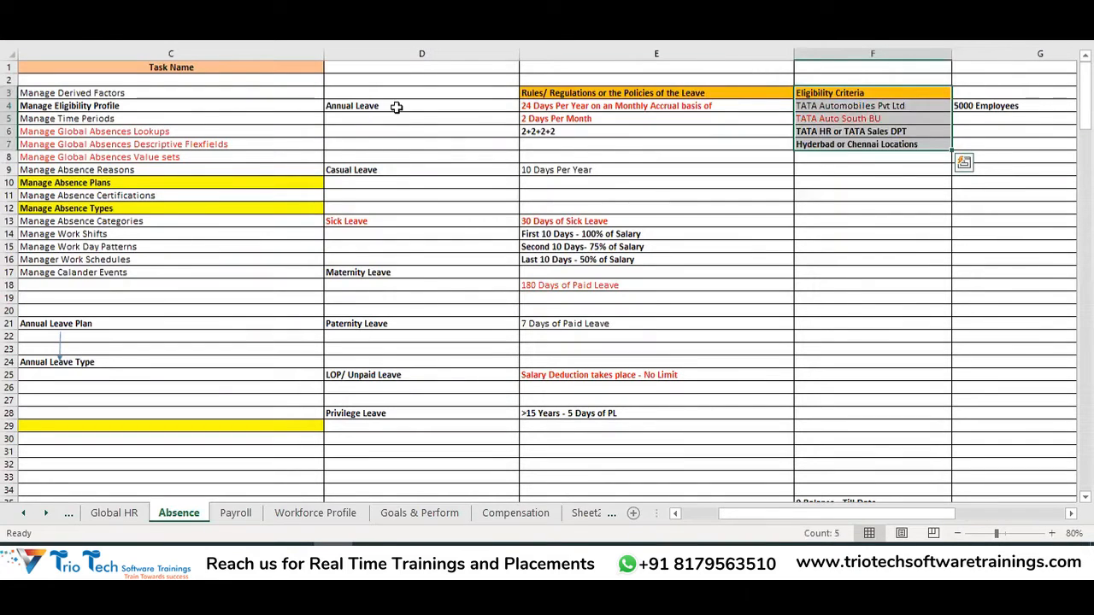
# Compare the Annual Leave and Casual Leave entries with the Manage Absence Plans task and the criteria listed in column F
pyautogui.moveTo(396, 106); pyautogui.dragTo(430, 304)
pyautogui.click(89, 183)
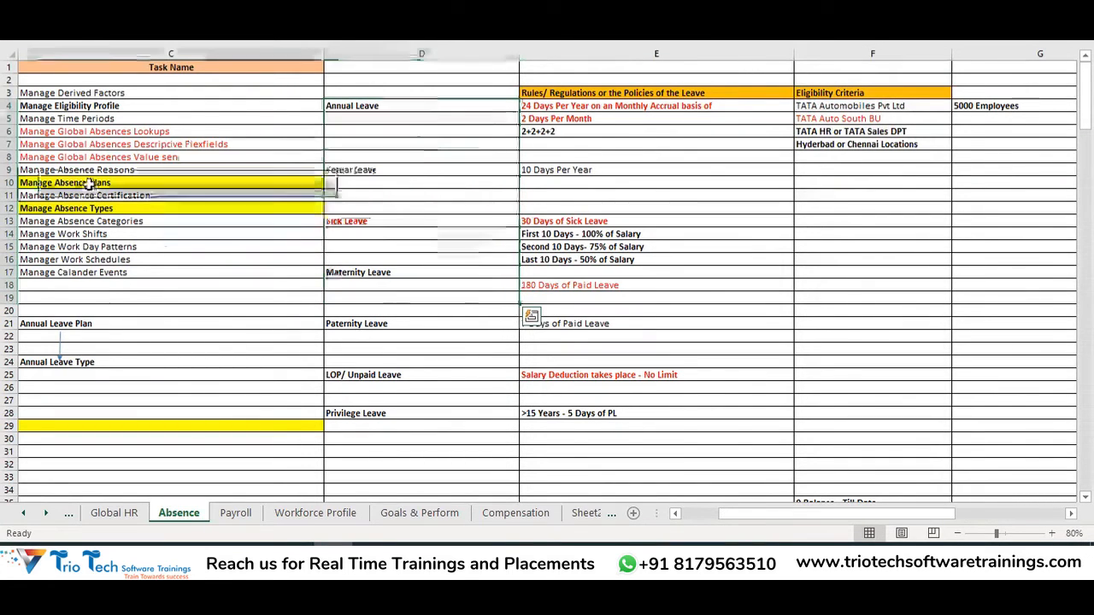
pyautogui.click(351, 106)
pyautogui.click(353, 169)
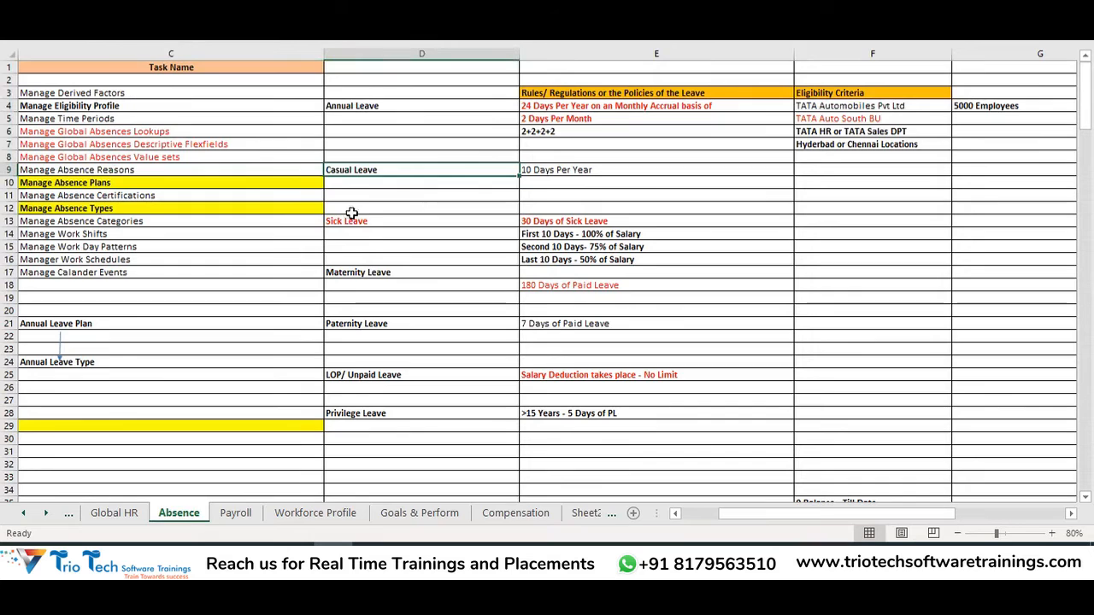
pyautogui.click(134, 182)
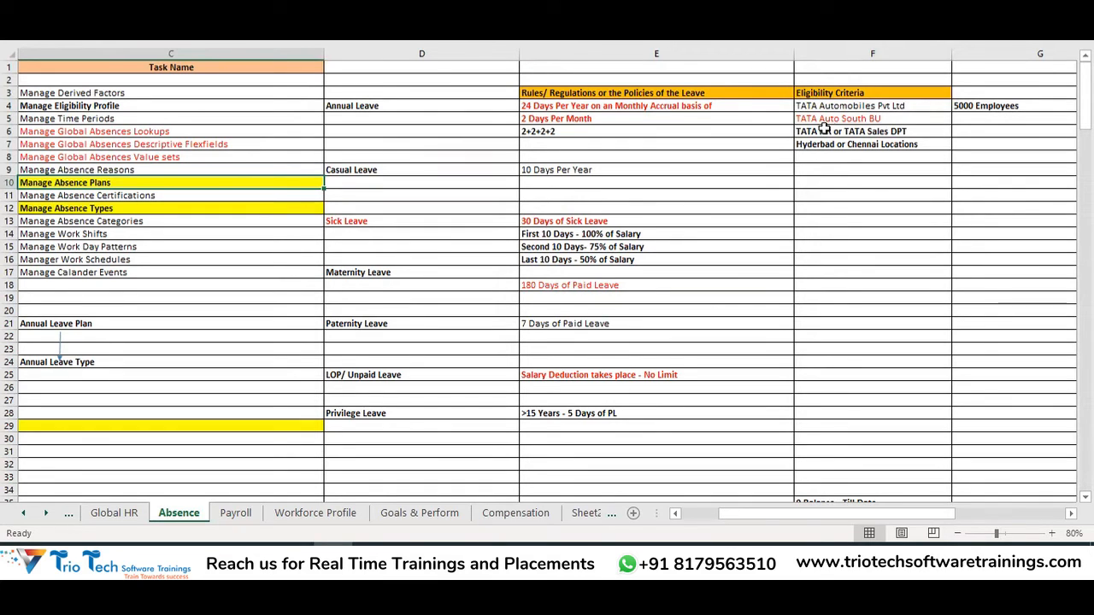
pyautogui.moveTo(837, 92); pyautogui.dragTo(847, 158)
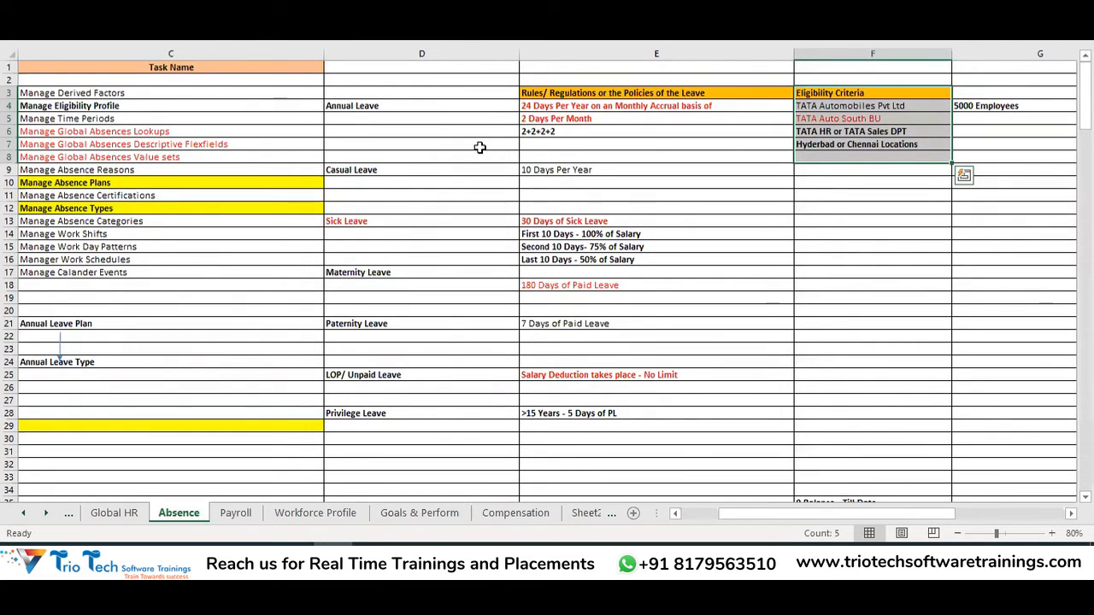
# Copy "TATA Automobiles Pvt Ltd" and "5000 Employees" from F4:G4 into F9:G9 as the Casual Leave eligibility criteria
pyautogui.click(395, 170)
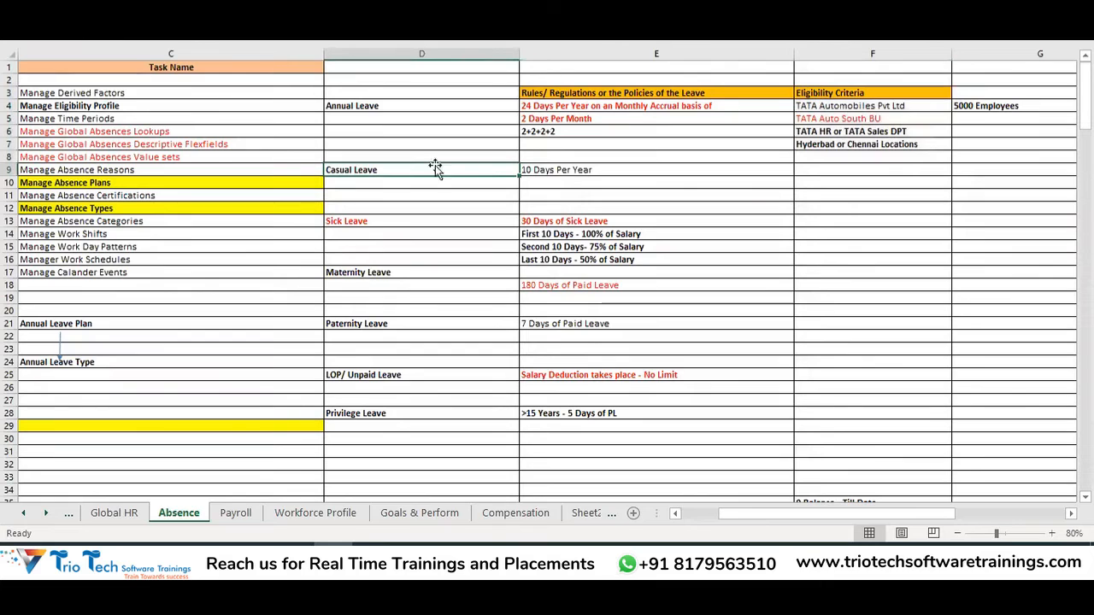
pyautogui.click(824, 171)
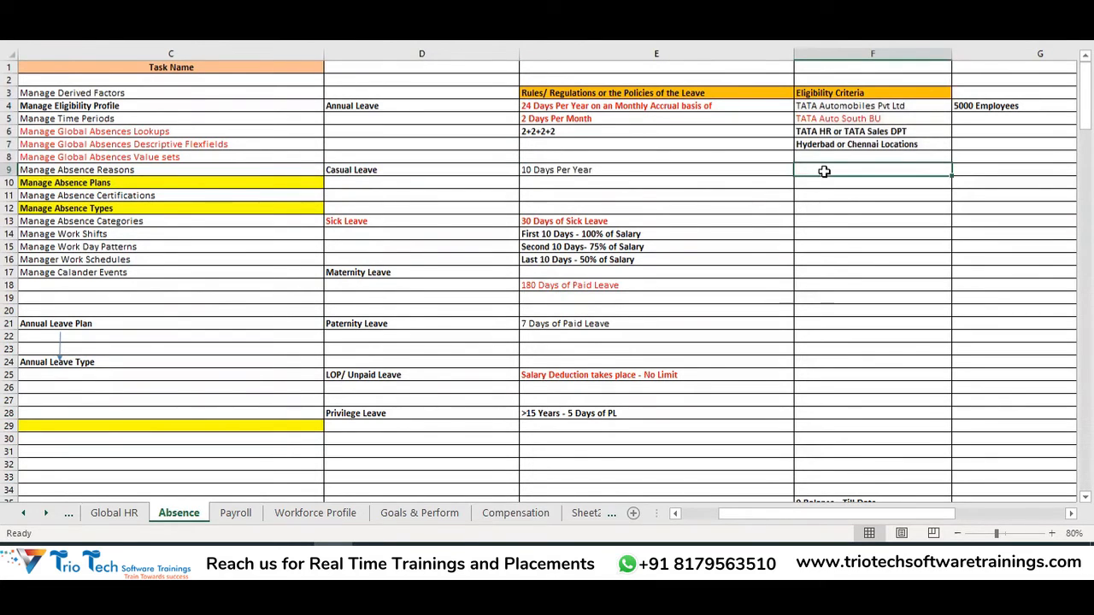
pyautogui.moveTo(904, 109); pyautogui.dragTo(964, 115)
pyautogui.moveTo(959, 108); pyautogui.dragTo(963, 106)
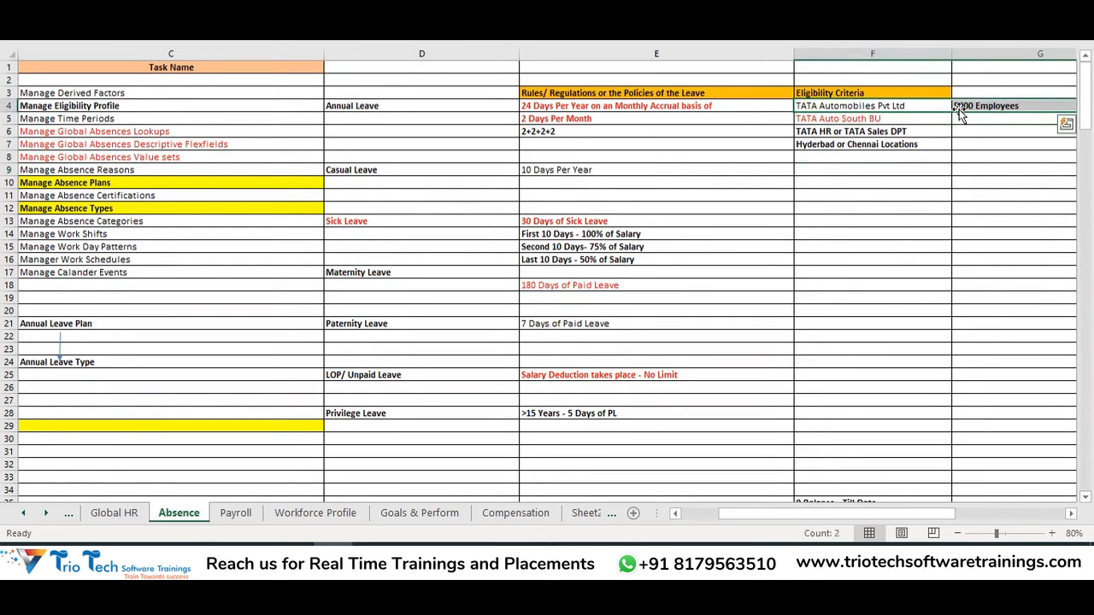
pyautogui.hotkey('ctrl', 'c')
pyautogui.click(814, 171)
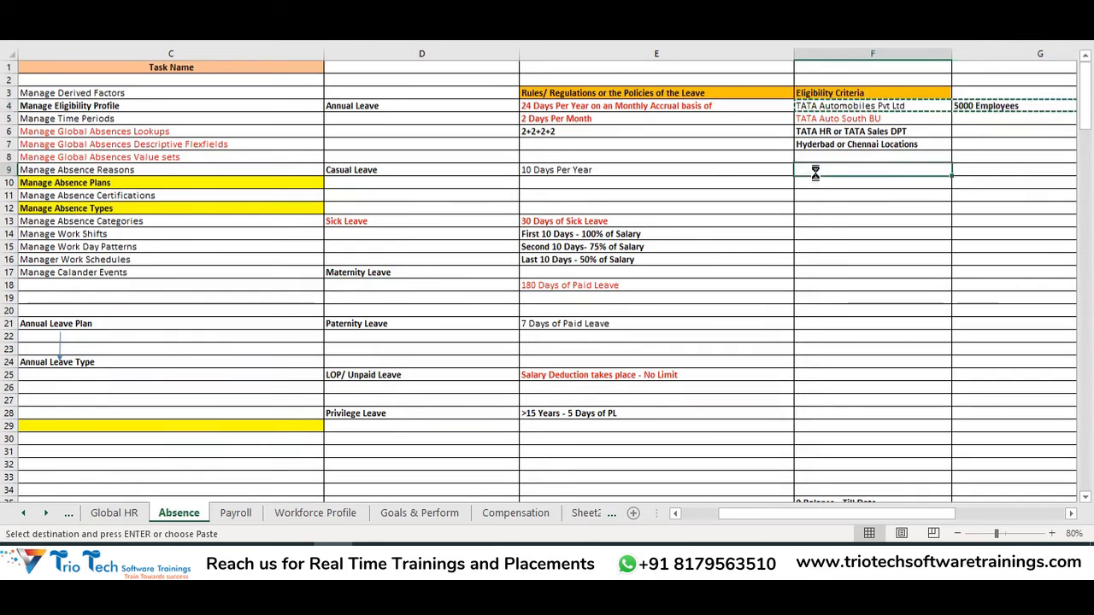
pyautogui.hotkey('ctrl', 'v')
pyautogui.press('Escape')
pyautogui.click(866, 236)
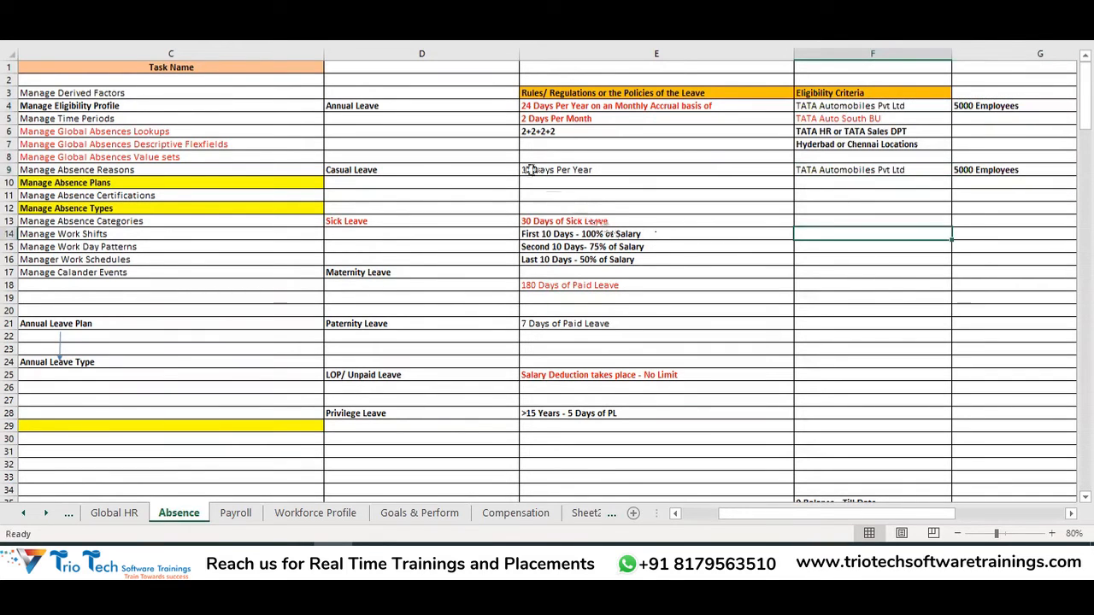
pyautogui.click(415, 171)
pyautogui.moveTo(852, 169); pyautogui.dragTo(1001, 168)
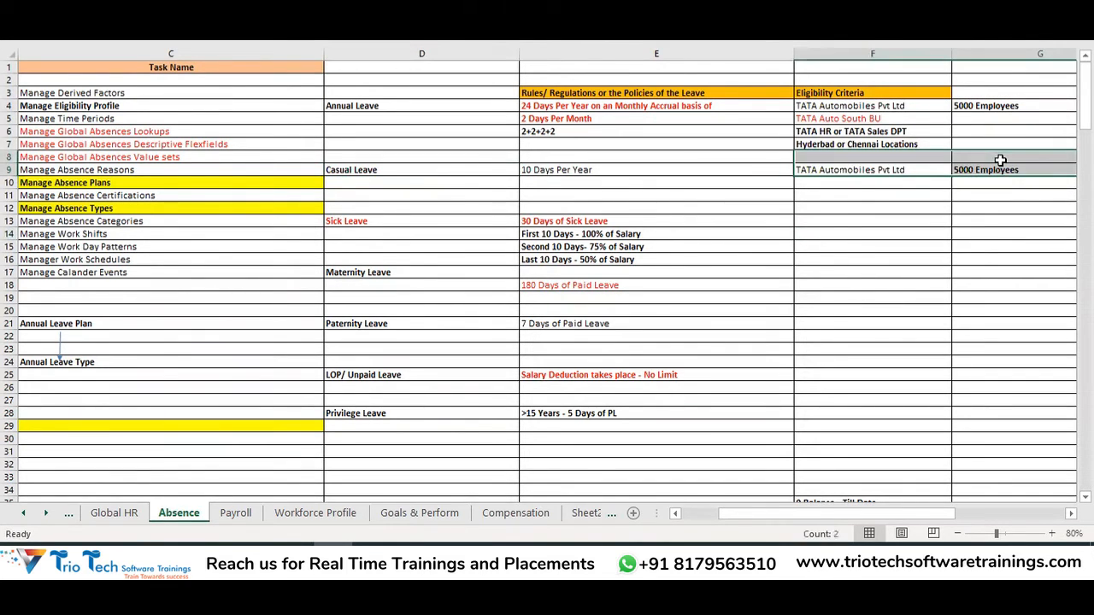
# Copy "TATA Automobiles Pvt Ltd" from cell F9 into F13 as an eligibility criterion for Sick Leave
pyautogui.click(384, 222)
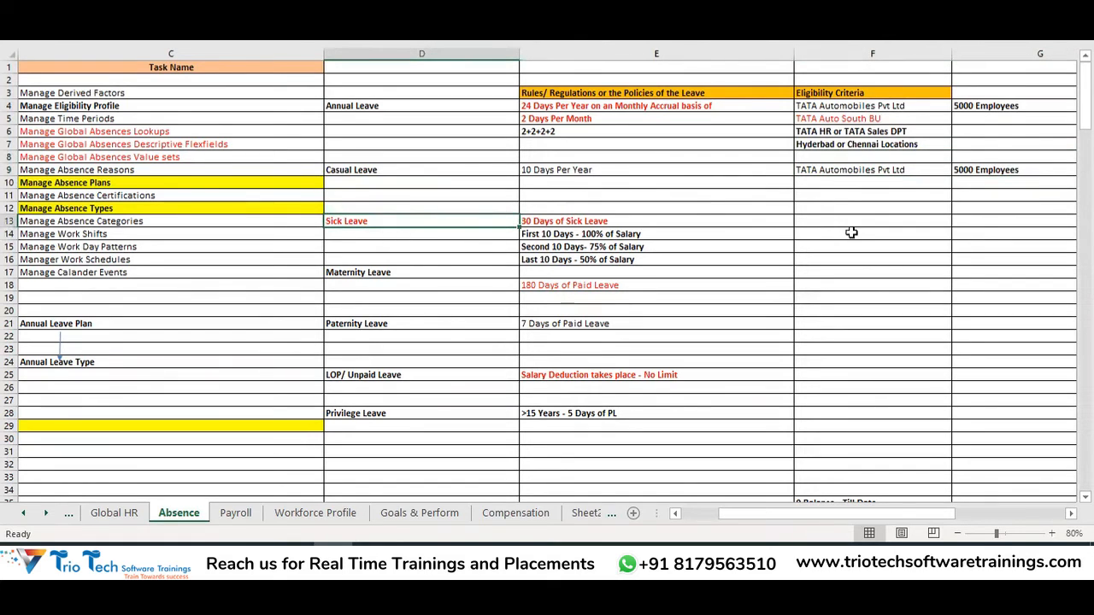
pyautogui.moveTo(832, 169); pyautogui.dragTo(969, 171)
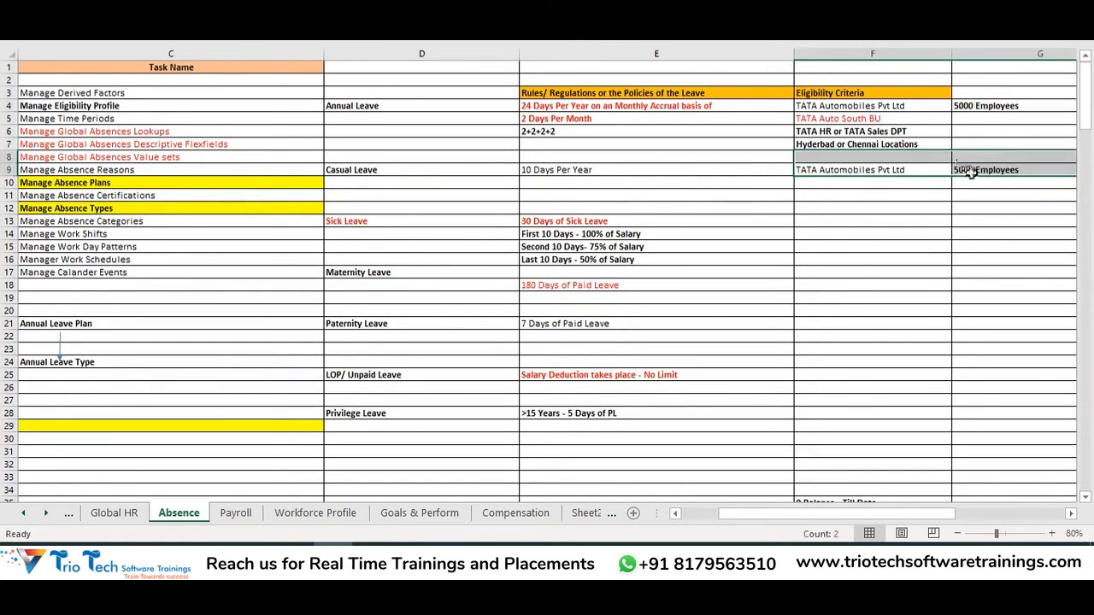
pyautogui.click(851, 174)
pyautogui.hotkey('ctrl', 'c')
pyautogui.click(831, 219)
pyautogui.hotkey('ctrl', 'v')
# Enter "TATA Auto North BU" in cell F14 as the business unit criterion for Sick Leave
pyautogui.click(822, 235)
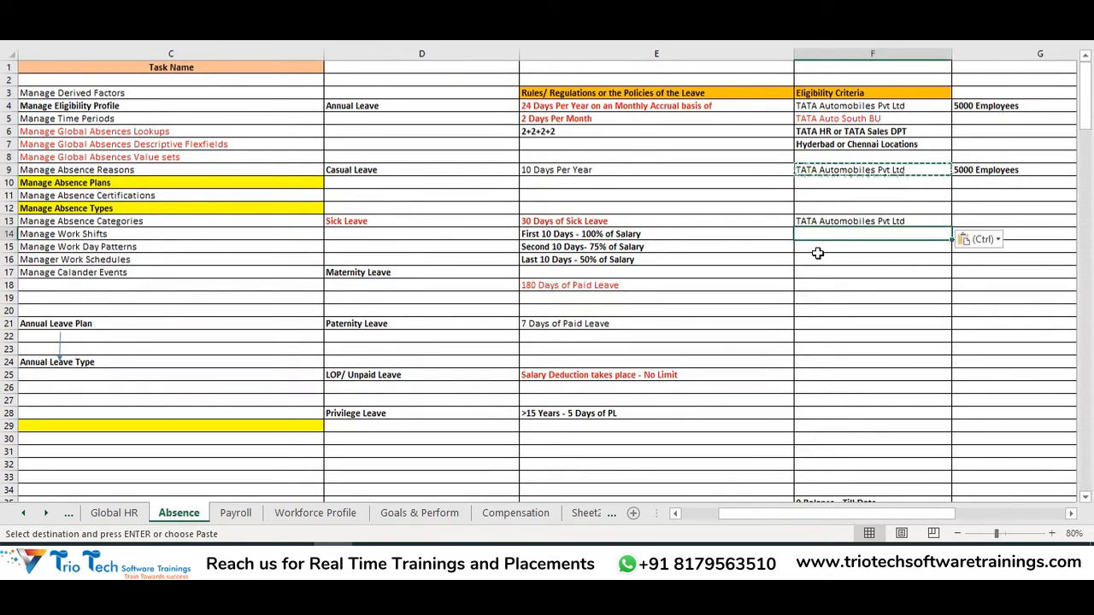
pyautogui.write('TATA Auto ')
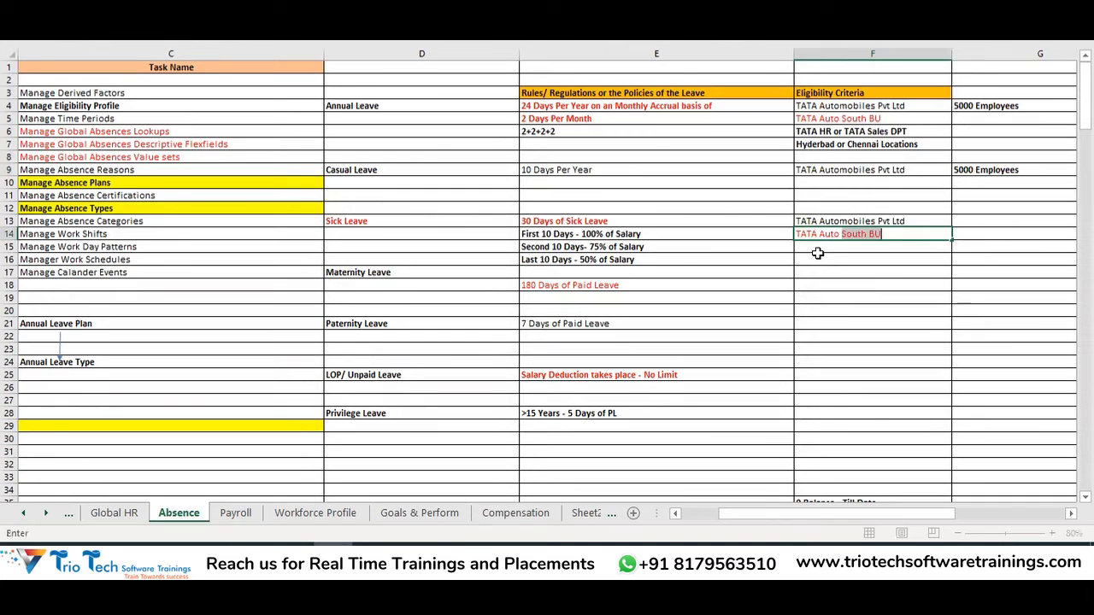
pyautogui.write('North BU')
pyautogui.press('Return')
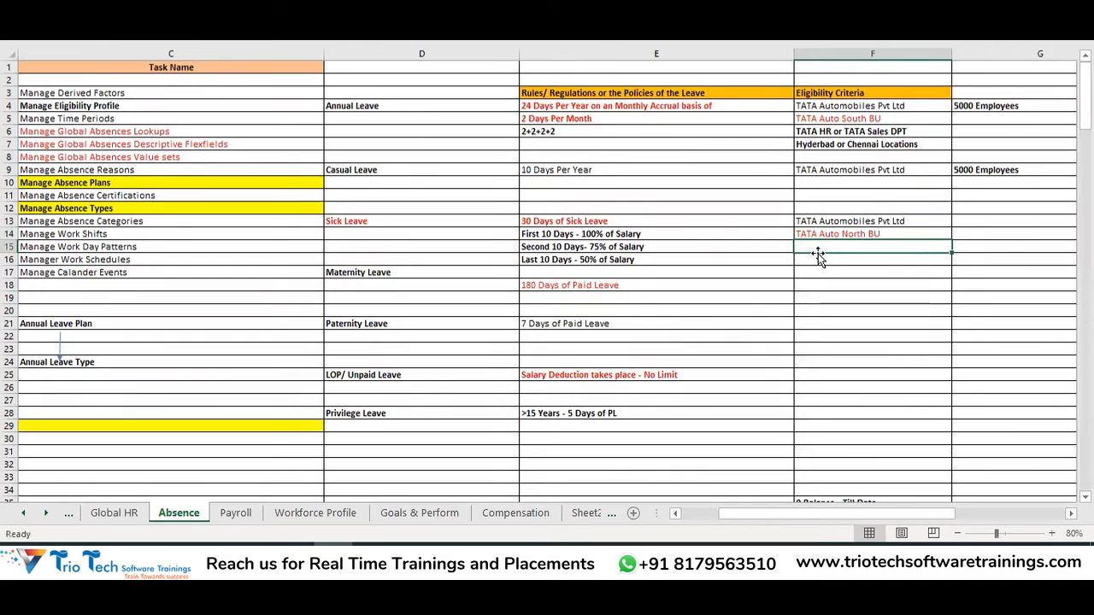
# Enter "All Women and Married" in cell F18 as the eligibility criterion for Maternity Leave
pyautogui.moveTo(596, 216); pyautogui.dragTo(616, 259)
pyautogui.moveTo(853, 215); pyautogui.dragTo(847, 248)
pyautogui.moveTo(578, 219); pyautogui.dragTo(576, 267)
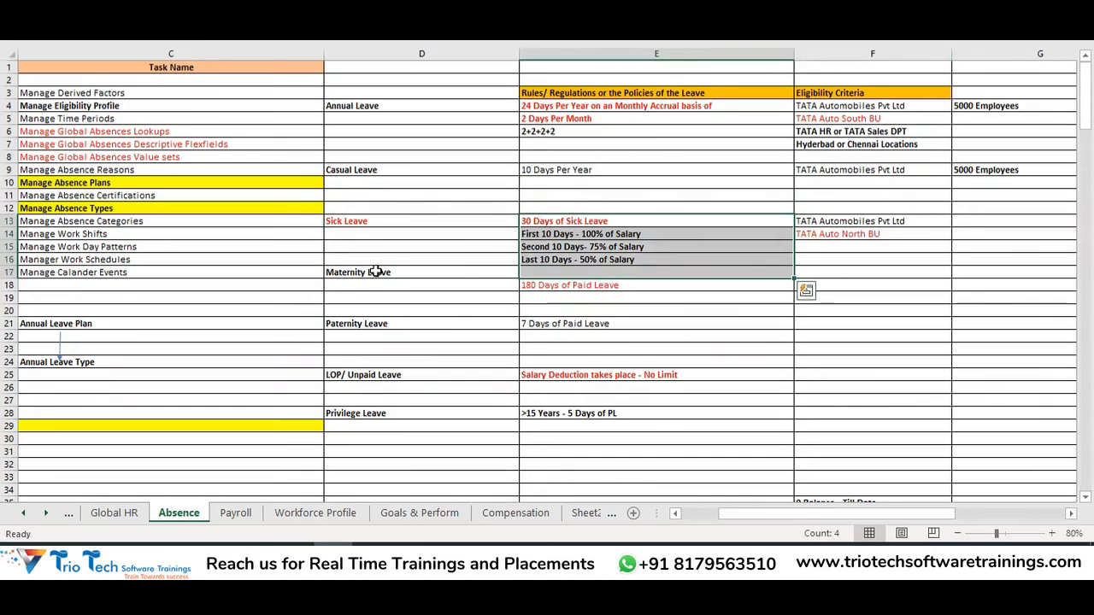
pyautogui.click(375, 272)
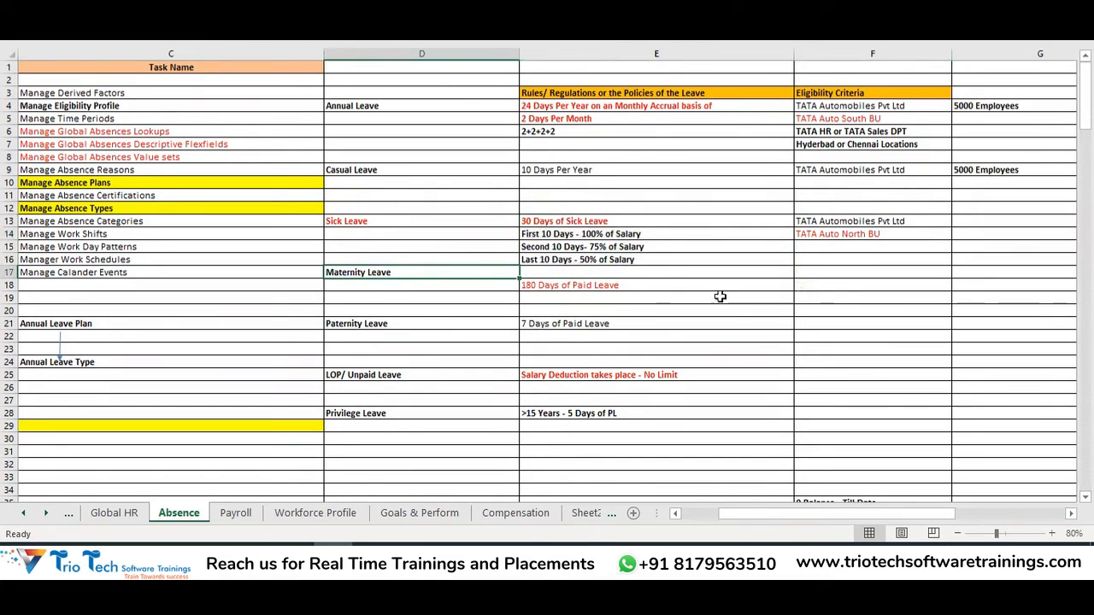
pyautogui.click(833, 284)
pyautogui.write('All Women')
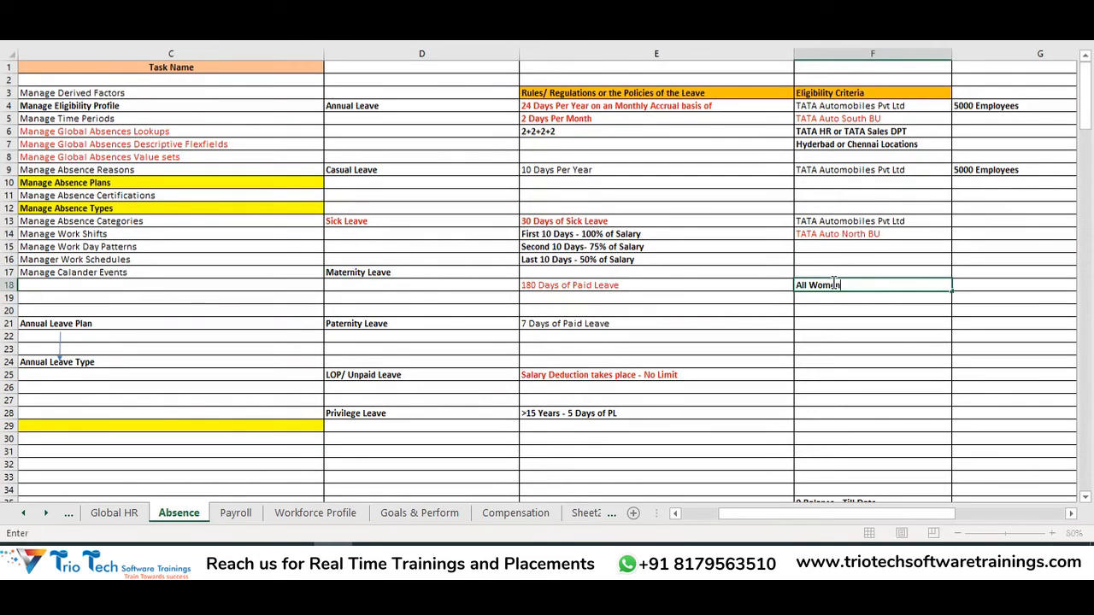
pyautogui.write(' and Married')
pyautogui.press('Return')
pyautogui.moveTo(831, 284); pyautogui.dragTo(882, 359)
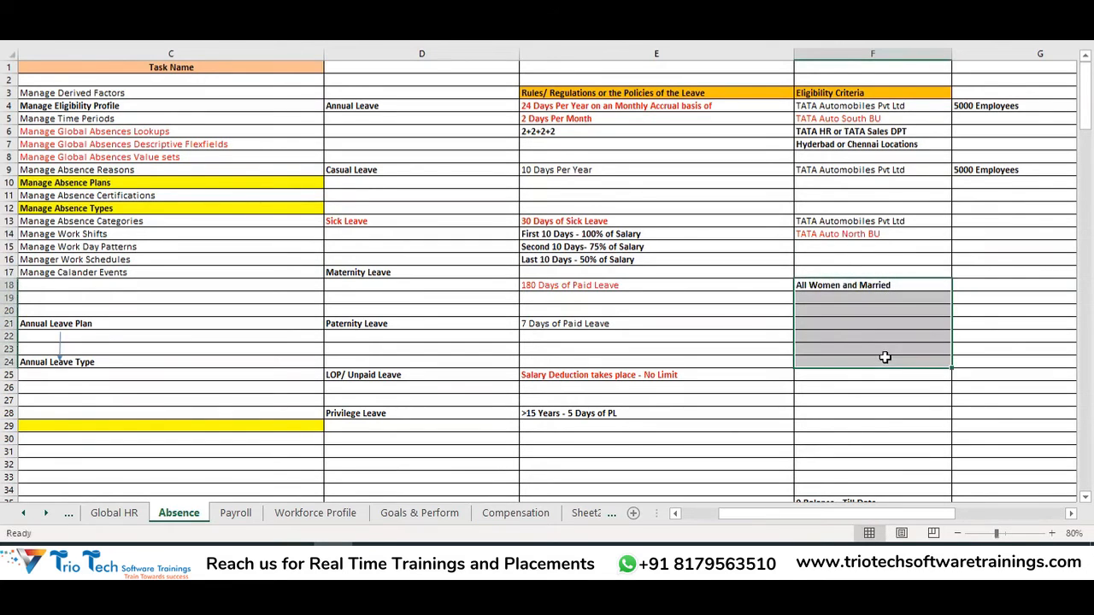
pyautogui.click(837, 286)
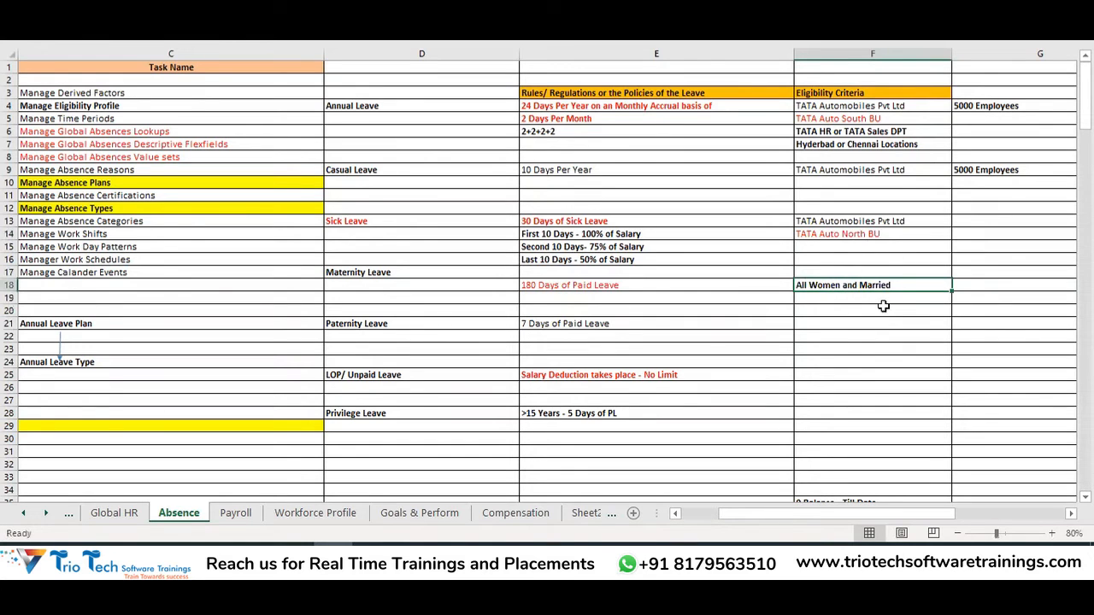
pyautogui.click(424, 274)
pyautogui.click(855, 285)
# Enter "All Male and Married" in cell F21 as the eligibility criterion for Paternity Leave
pyautogui.click(410, 323)
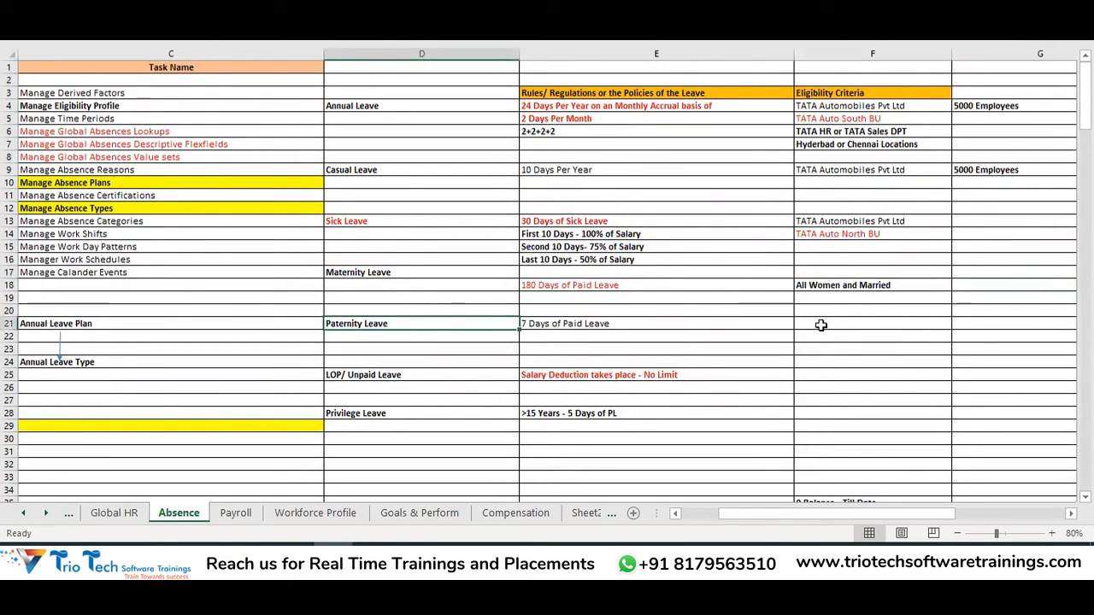
pyautogui.click(817, 330)
pyautogui.write('All Ma')
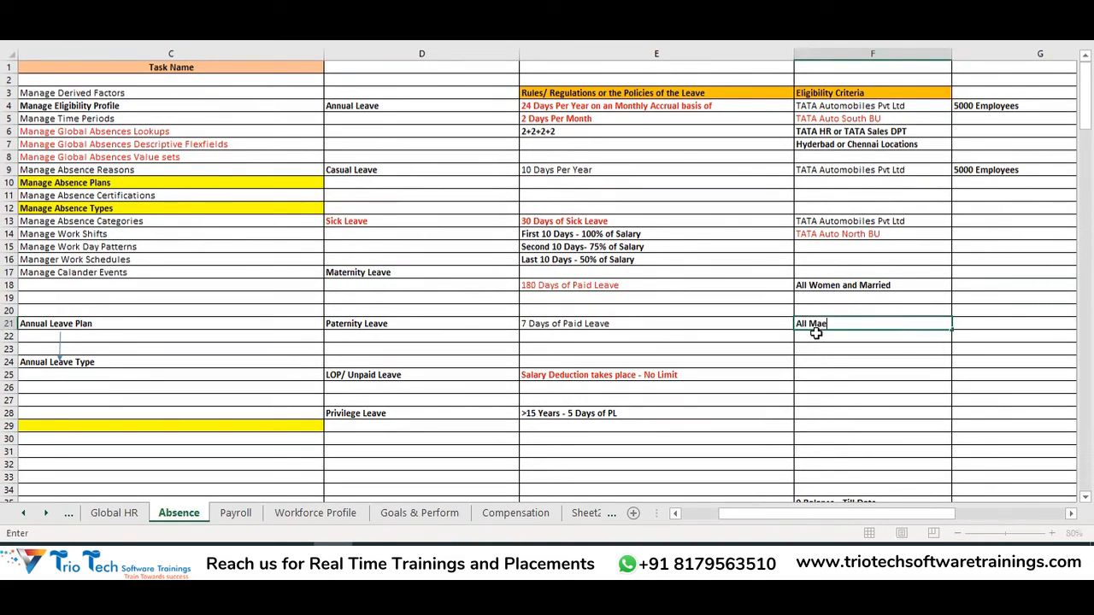
pyautogui.write('le and Married')
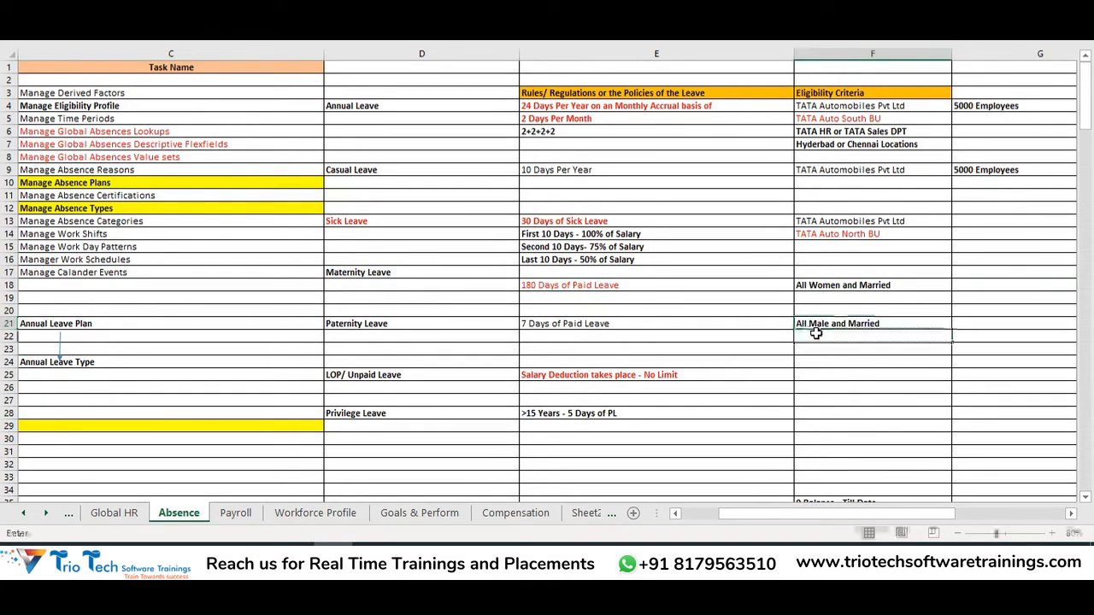
pyautogui.press('Return')
pyautogui.moveTo(400, 323); pyautogui.dragTo(860, 318)
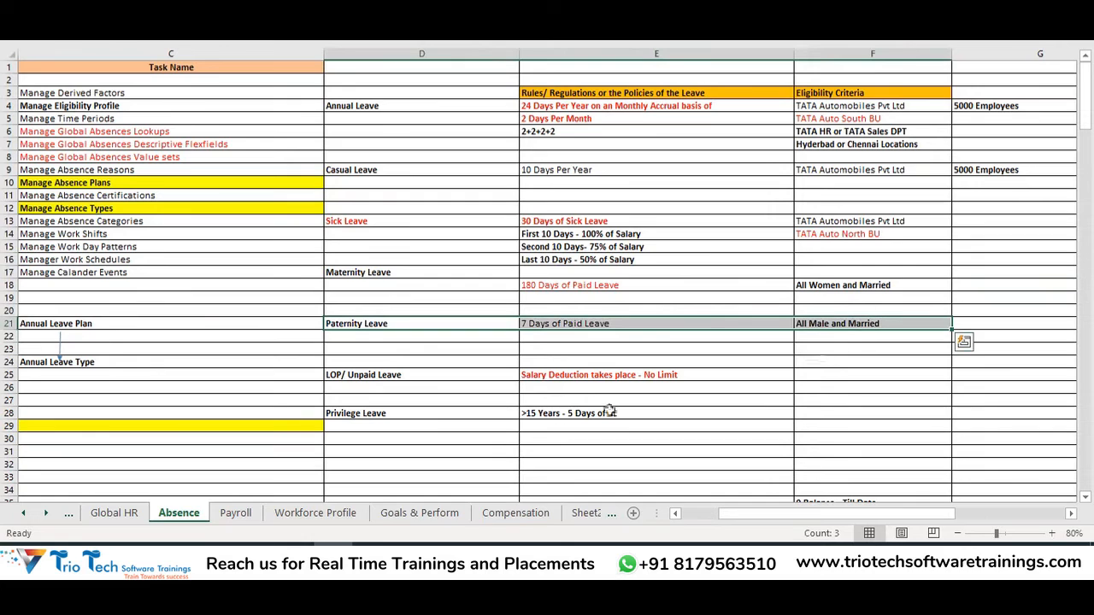
# Copy "TATA Automobiles Pvt Ltd" and "5000 Employees" from F9:G9 into F25:G25 as the LOP/Unpaid Leave eligibility criteria
pyautogui.click(440, 373)
pyautogui.moveTo(911, 169); pyautogui.dragTo(983, 170)
pyautogui.hotkey('ctrl', 'c')
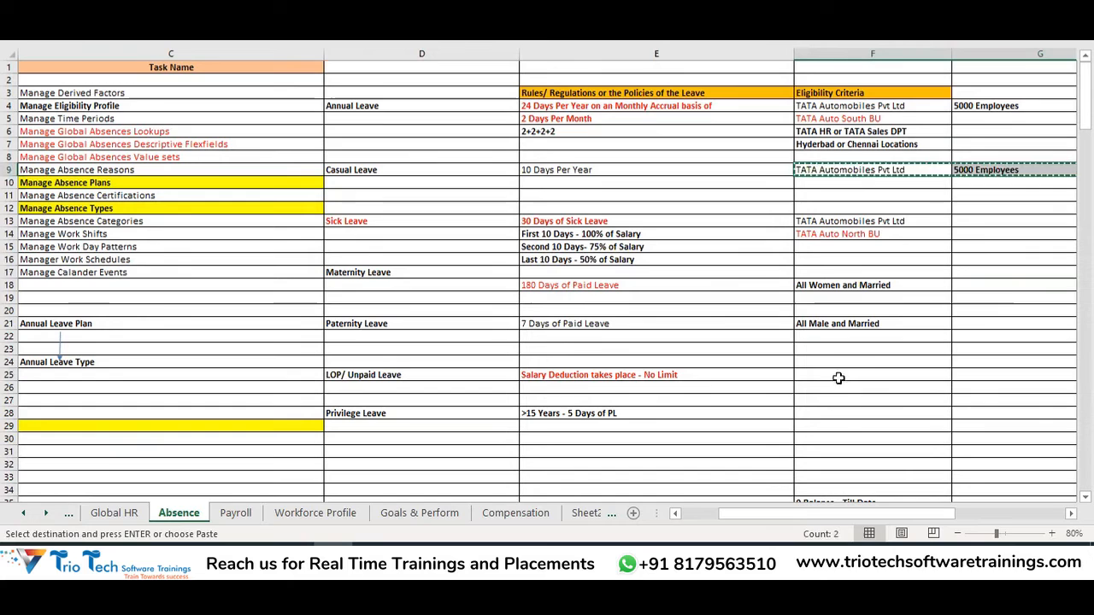
pyautogui.click(840, 374)
pyautogui.hotkey('ctrl', 'v')
pyautogui.press('Escape')
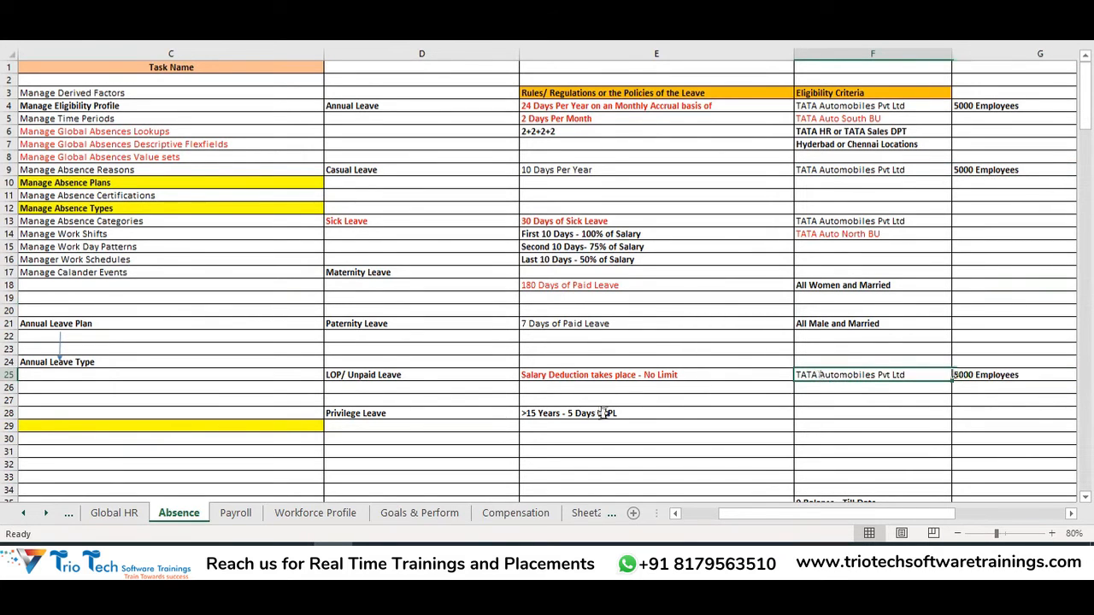
pyautogui.click(417, 377)
pyautogui.click(889, 380)
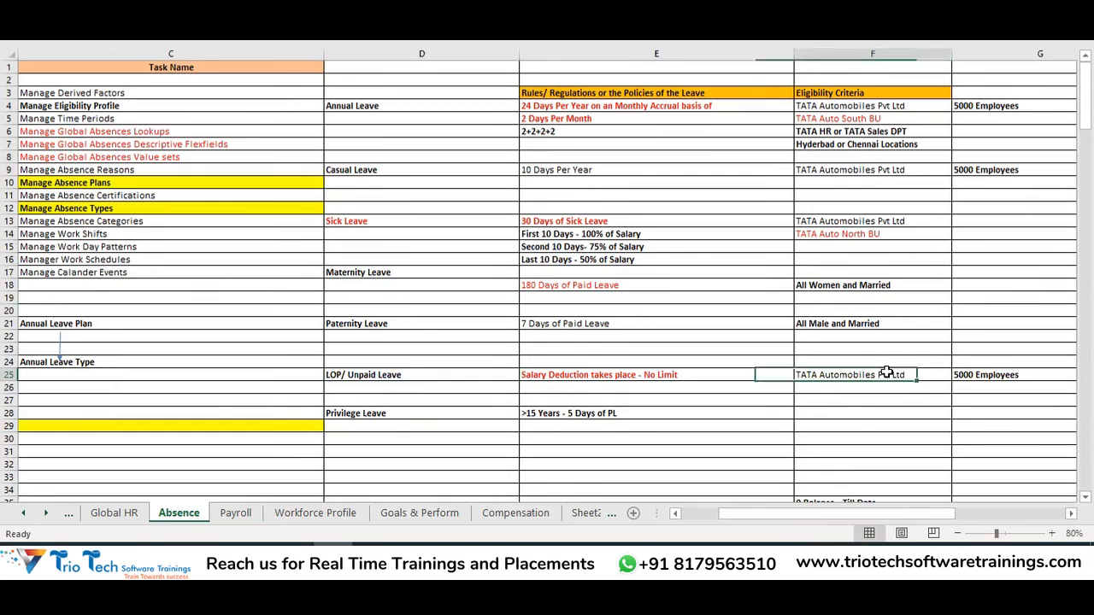
# Enter "LOS is >15 Years" in cell F28 as the eligibility criterion for Privilege Leave
pyautogui.click(392, 412)
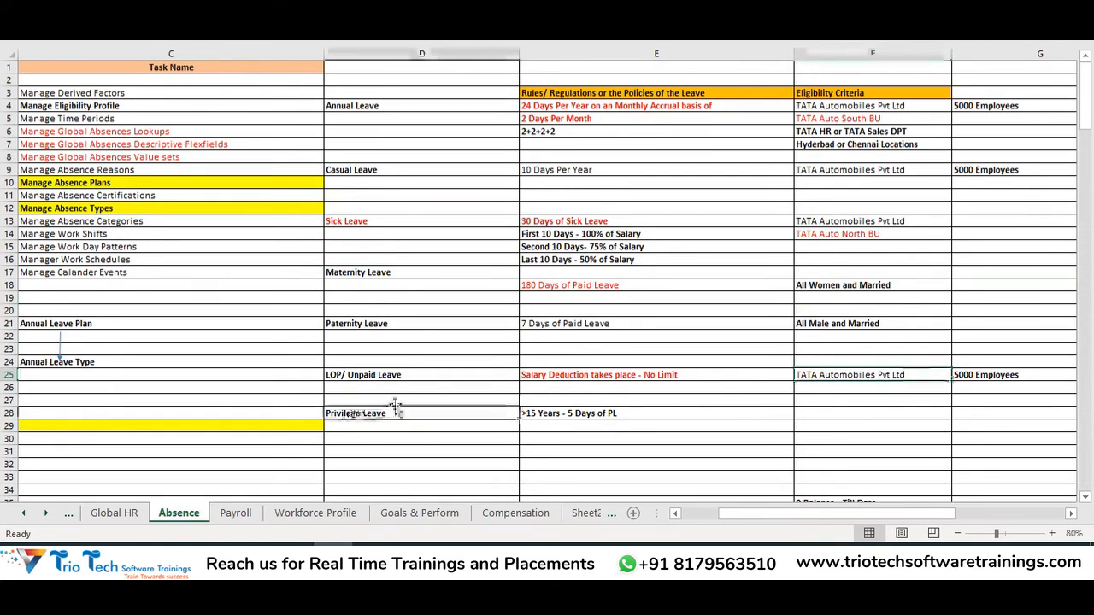
pyautogui.click(834, 418)
pyautogui.write('LOS is')
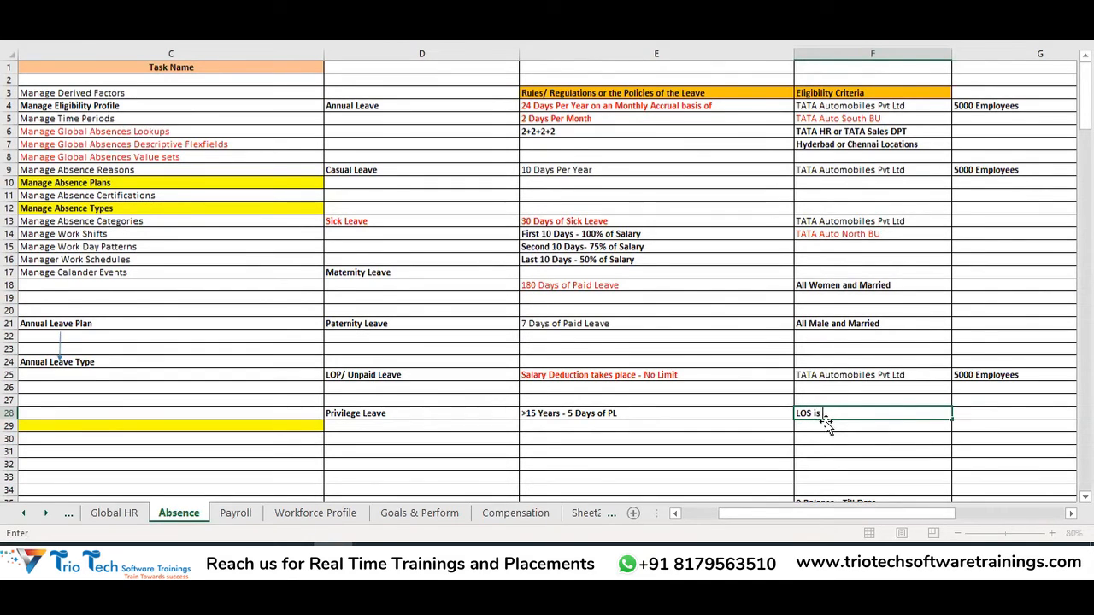
pyautogui.write('≥15 Years')
pyautogui.press('Return')
pyautogui.click(411, 417)
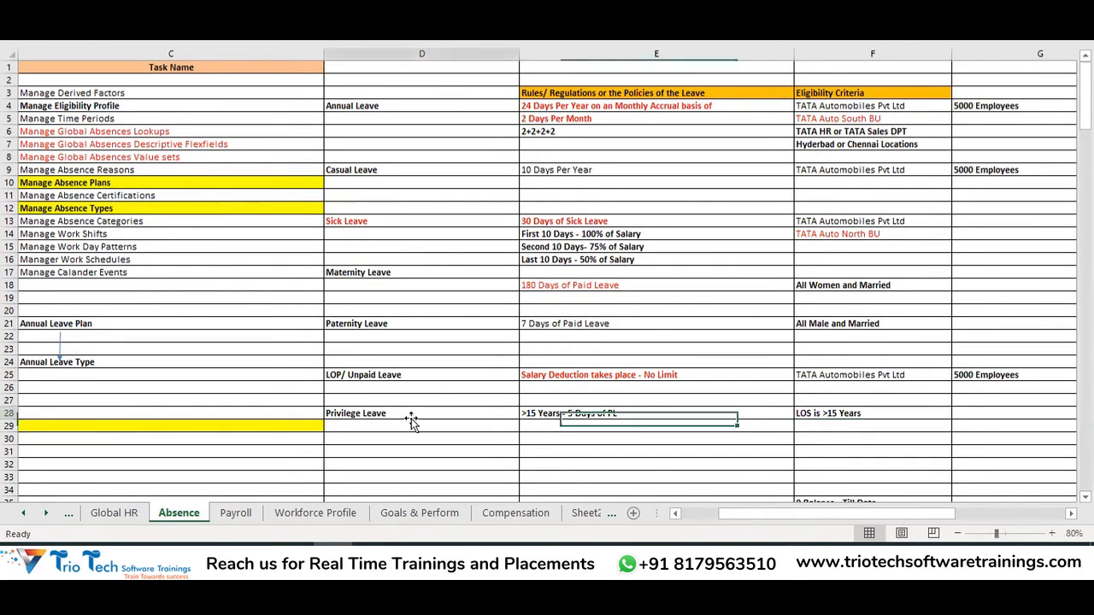
# Review the leave types in column D, their policy rules in column E and the eligibility criteria in column F
pyautogui.click(420, 104)
pyautogui.click(405, 165)
pyautogui.click(399, 221)
pyautogui.click(402, 285)
pyautogui.moveTo(593, 106); pyautogui.dragTo(579, 180)
pyautogui.click(582, 161)
pyautogui.moveTo(581, 220); pyautogui.dragTo(578, 259)
pyautogui.click(581, 285)
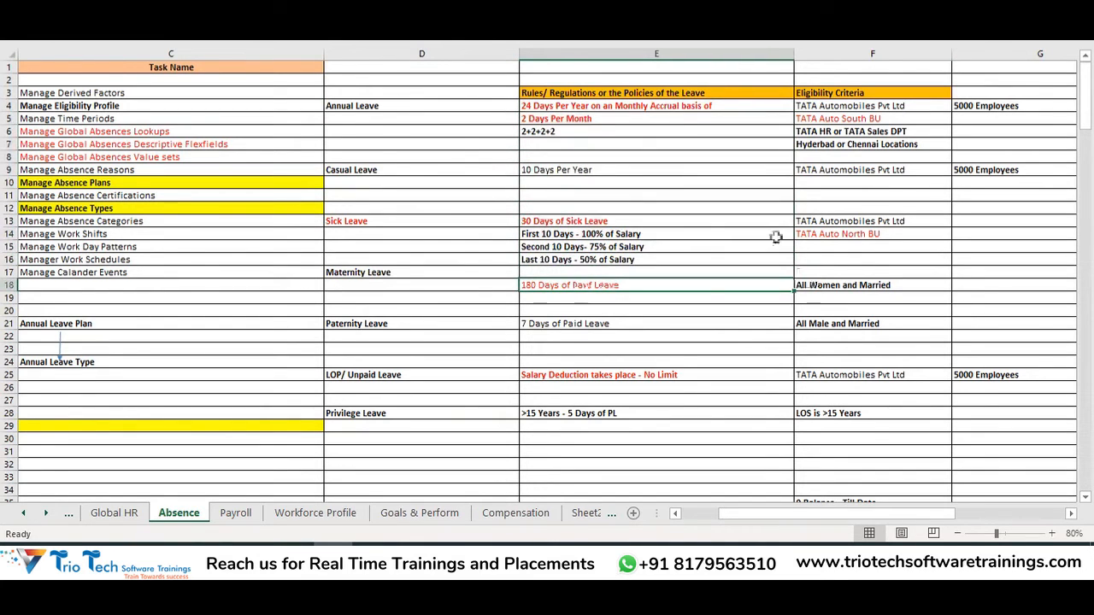
pyautogui.click(853, 92)
pyautogui.moveTo(855, 107); pyautogui.dragTo(871, 147)
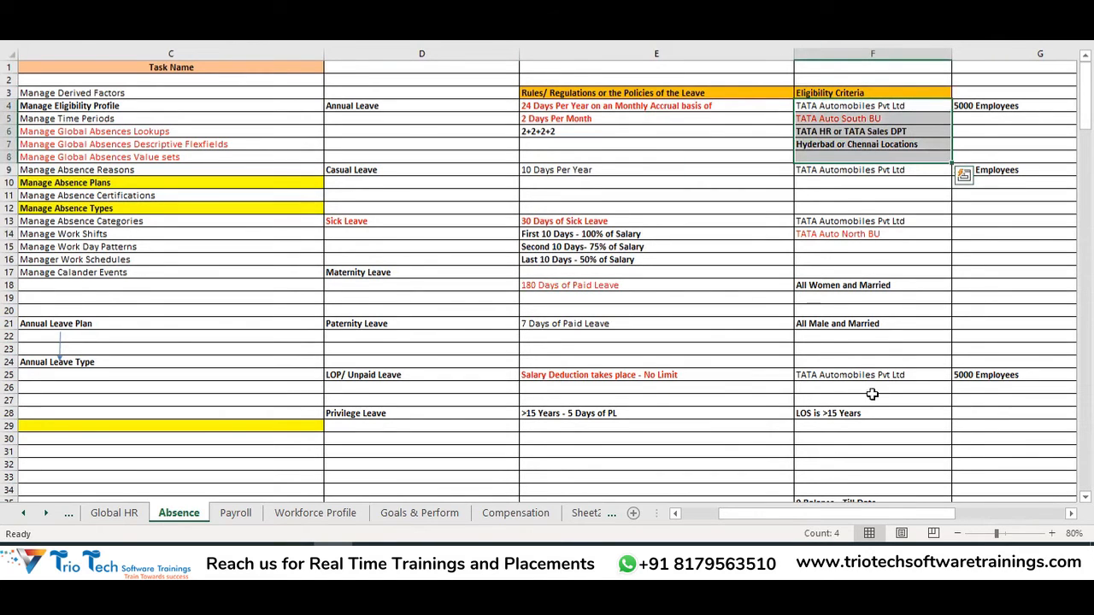
pyautogui.click(860, 424)
pyautogui.moveTo(865, 379); pyautogui.dragTo(851, 102)
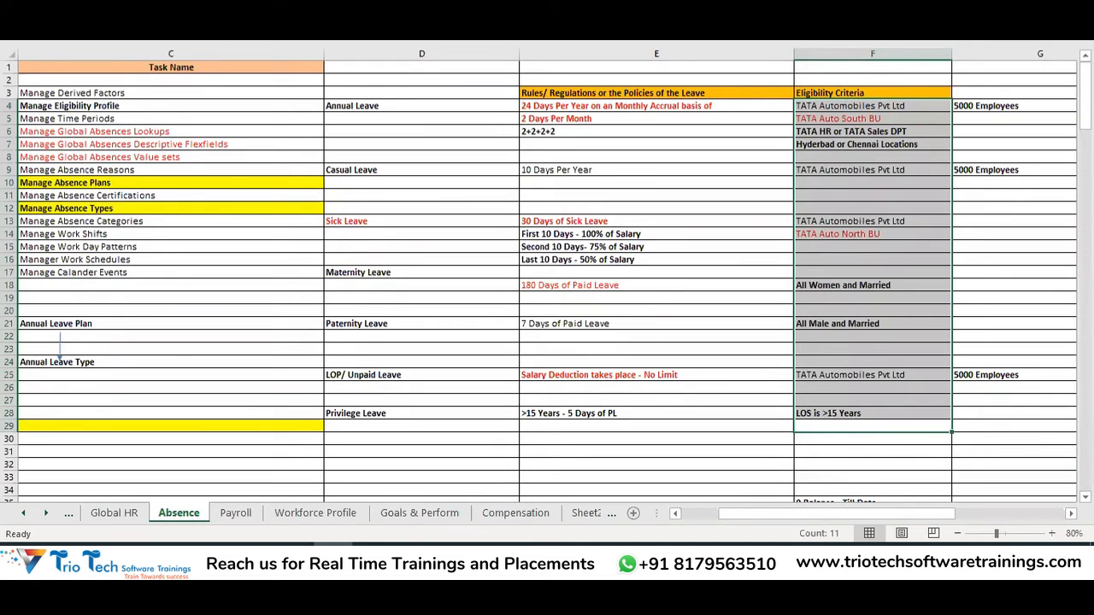
# Examine the whole policy and eligibility criteria columns E and F against the list of leave types from Annual to Privilege Leave
pyautogui.moveTo(656, 53); pyautogui.dragTo(812, 75)
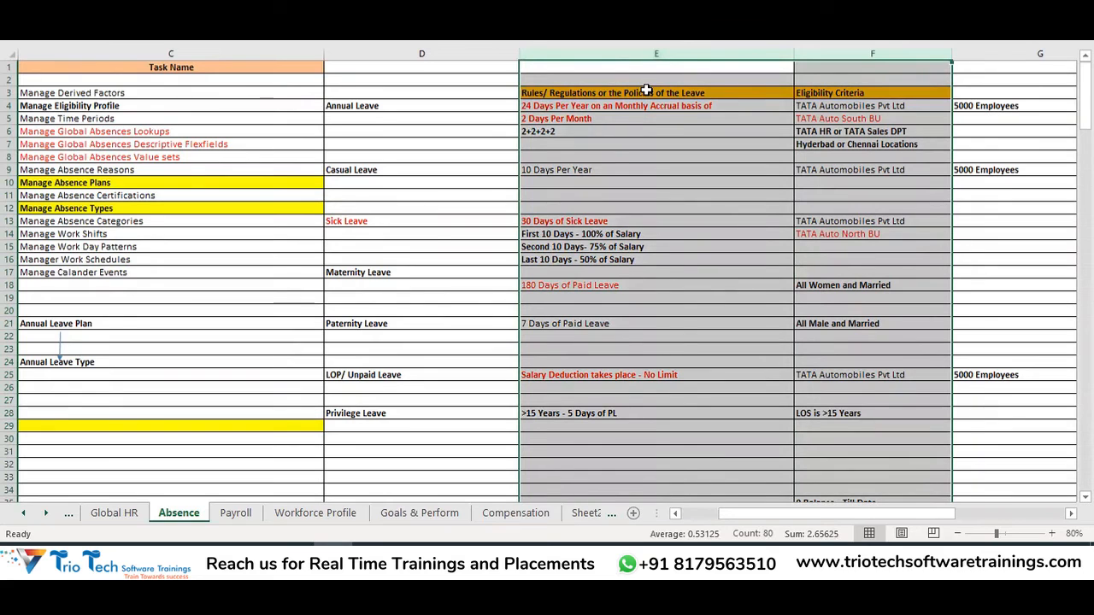
pyautogui.click(839, 94)
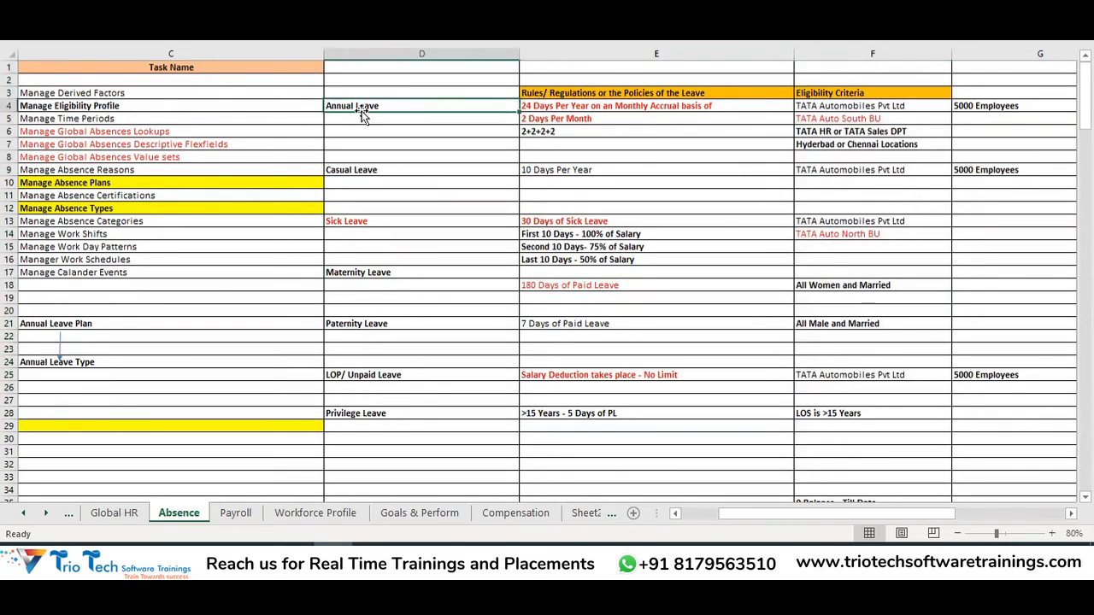
pyautogui.moveTo(542, 51); pyautogui.dragTo(841, 152)
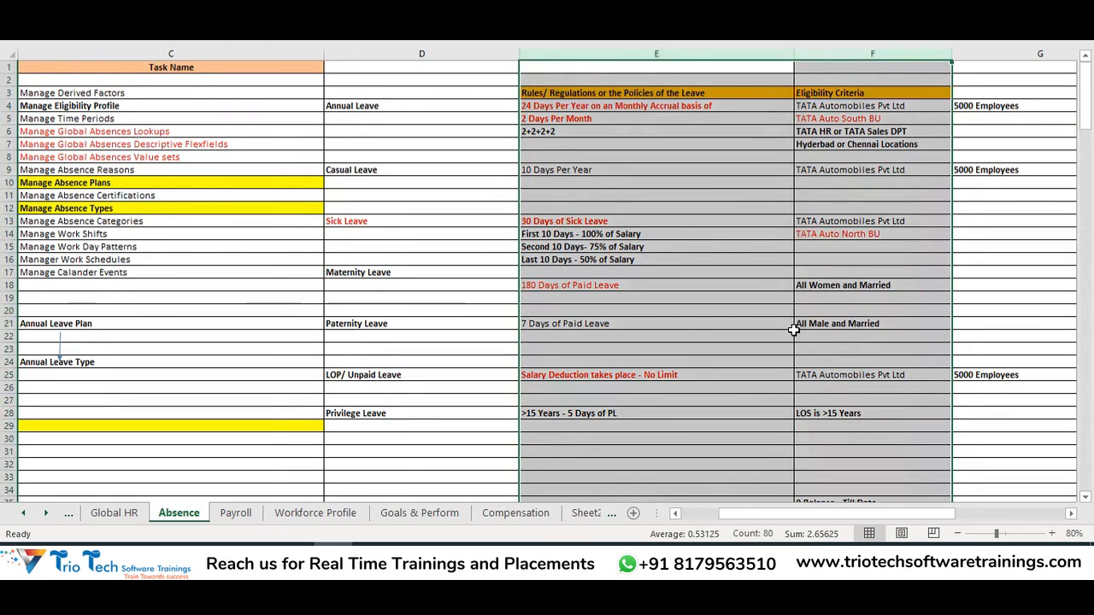
pyautogui.moveTo(354, 105); pyautogui.dragTo(396, 414)
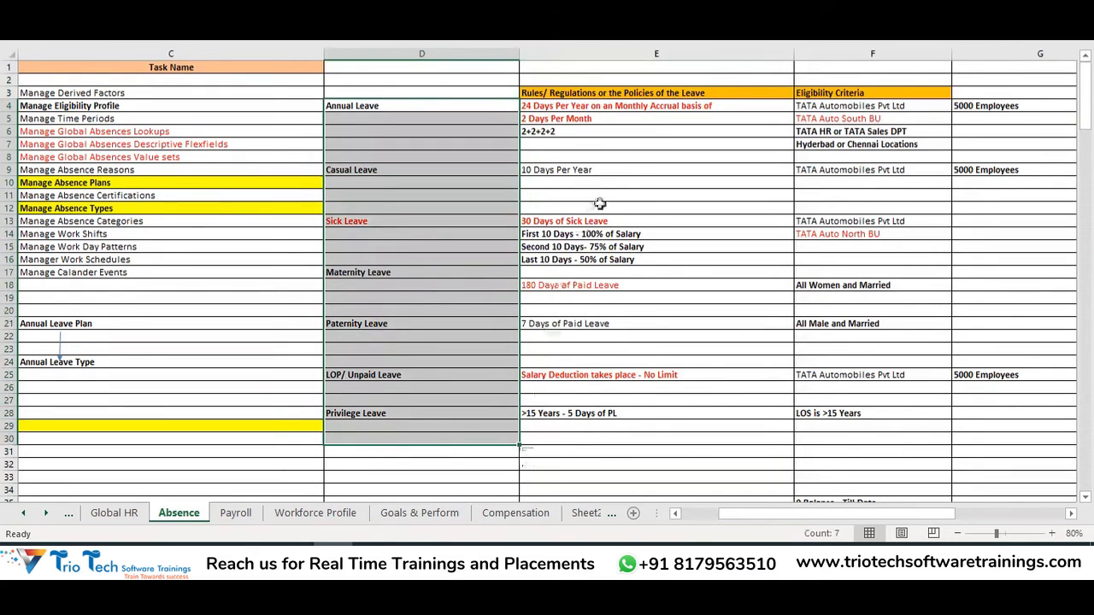
pyautogui.moveTo(630, 90); pyautogui.dragTo(667, 418)
pyautogui.moveTo(855, 92); pyautogui.dragTo(877, 400)
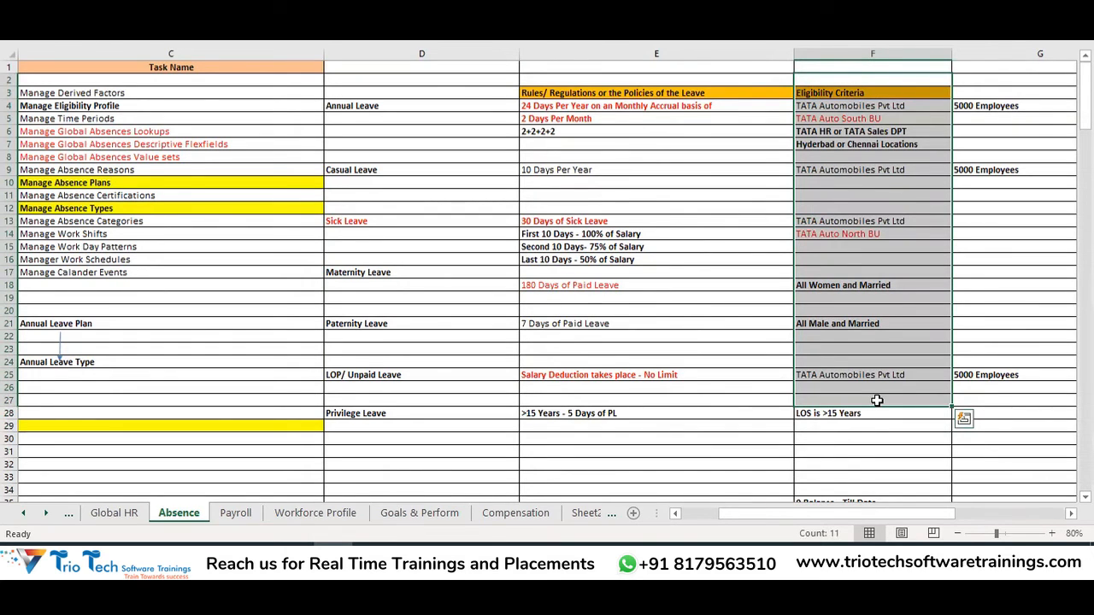
pyautogui.click(656, 143)
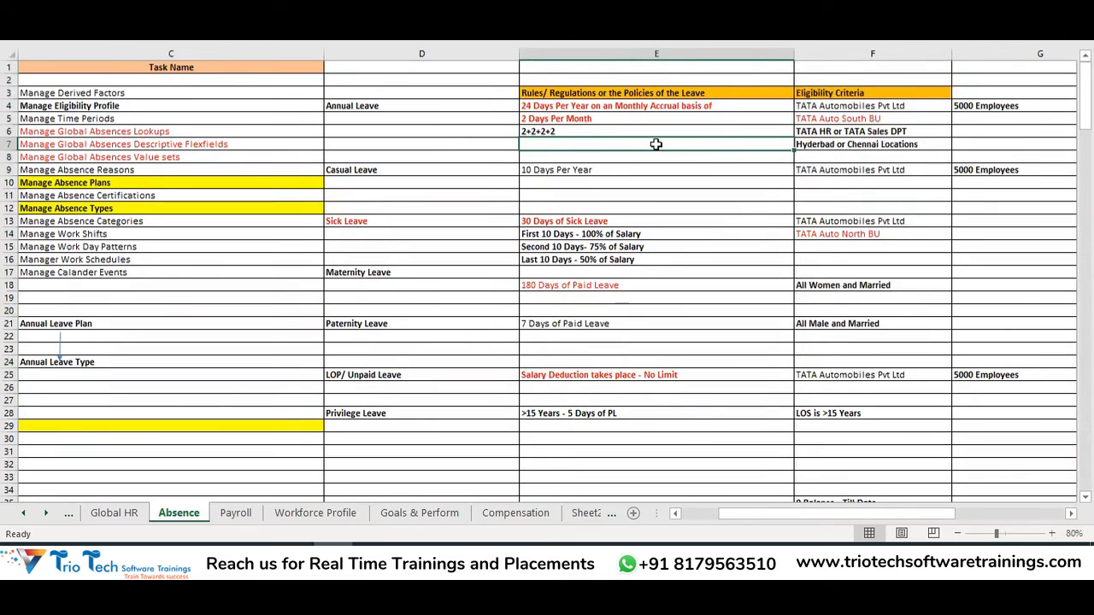
# Check the configuration task list in the Global HR worksheet and return to the Absence worksheet
pyautogui.click(111, 518)
pyautogui.click(320, 126)
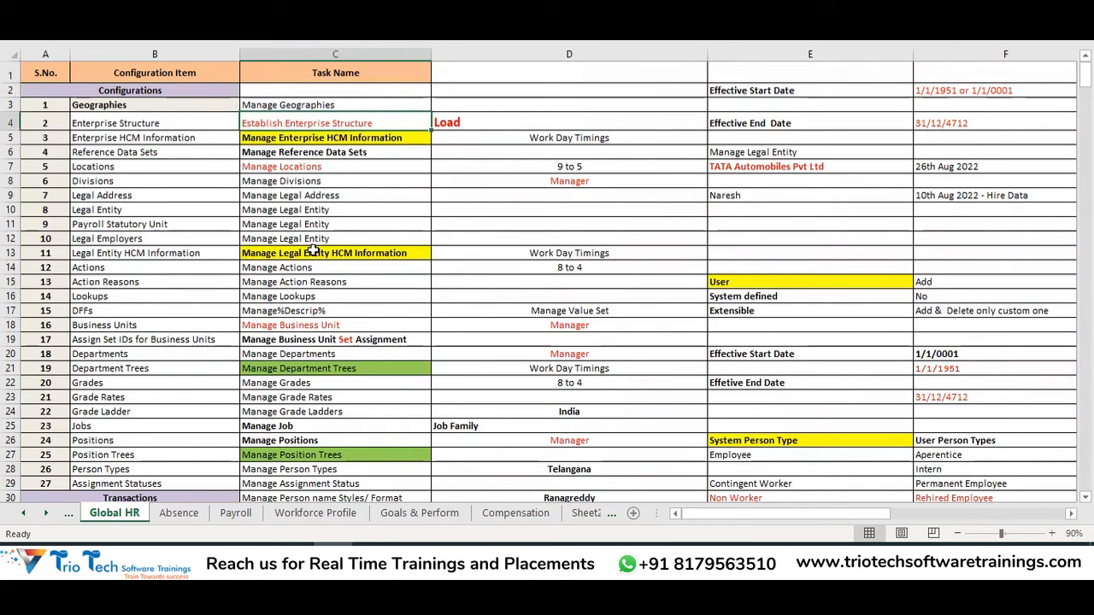
pyautogui.click(179, 514)
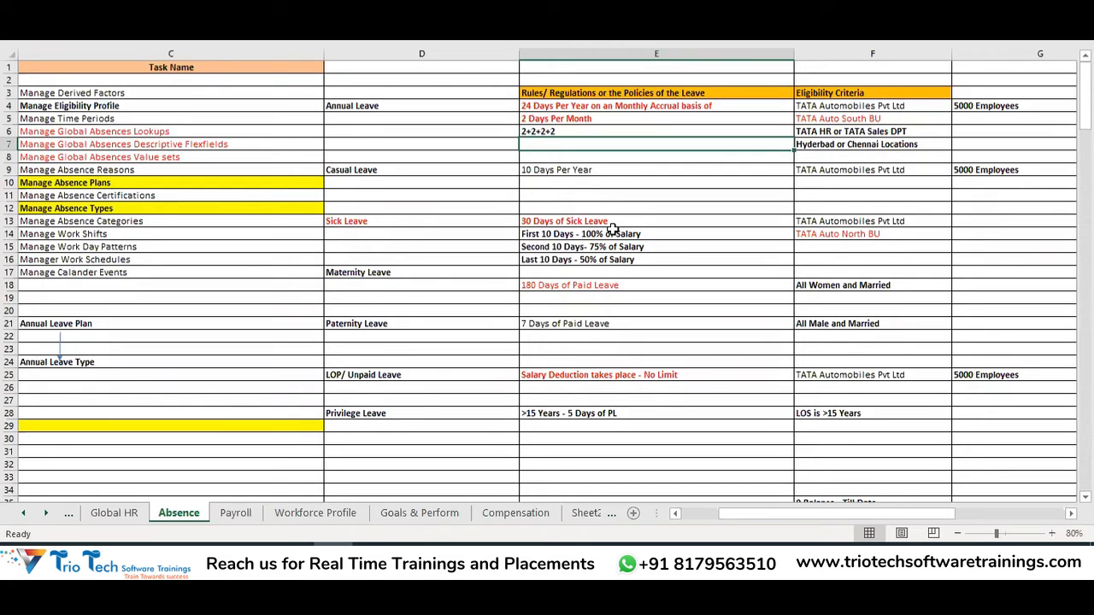
# Compare the leave types and their policies with the global absence lookups, descriptive flexfields and value sets tasks in C6:C8
pyautogui.moveTo(398, 105); pyautogui.dragTo(450, 383)
pyautogui.moveTo(616, 105); pyautogui.dragTo(659, 383)
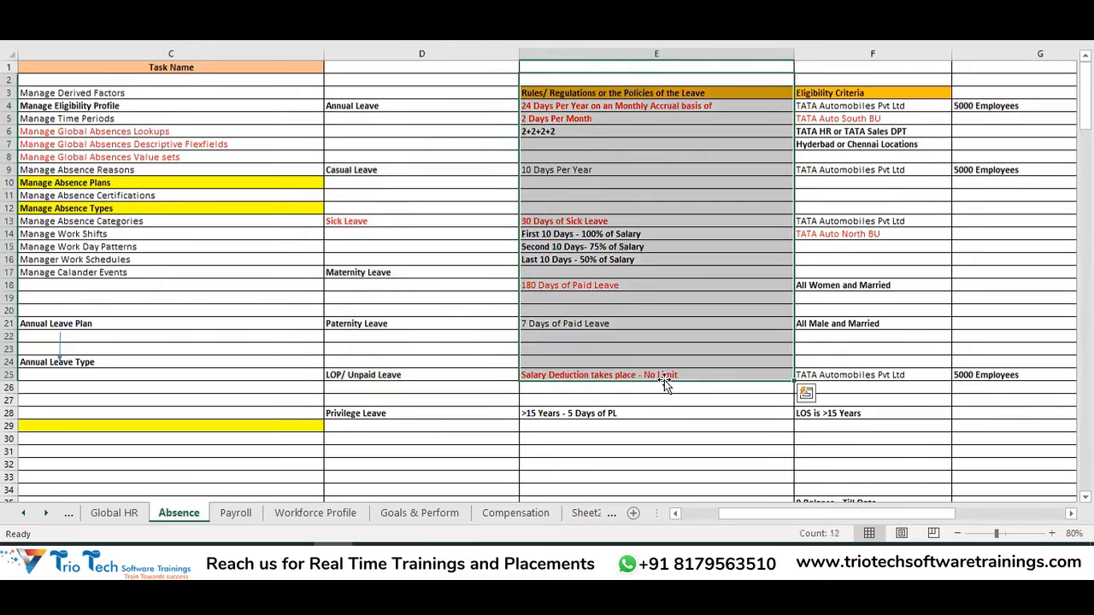
pyautogui.click(661, 449)
pyautogui.press('Left')
pyautogui.press('Left')
pyautogui.press('Left')
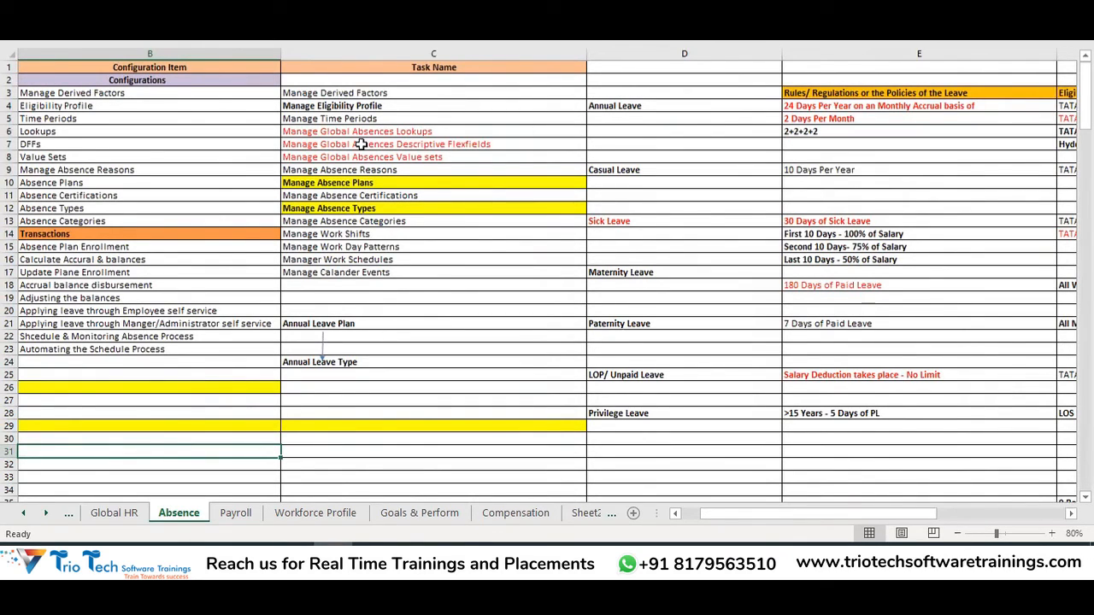
pyautogui.moveTo(414, 132)
pyautogui.mouseDown()
pyautogui.moveTo(419, 166)
pyautogui.moveTo(420, 151)
pyautogui.mouseUp()
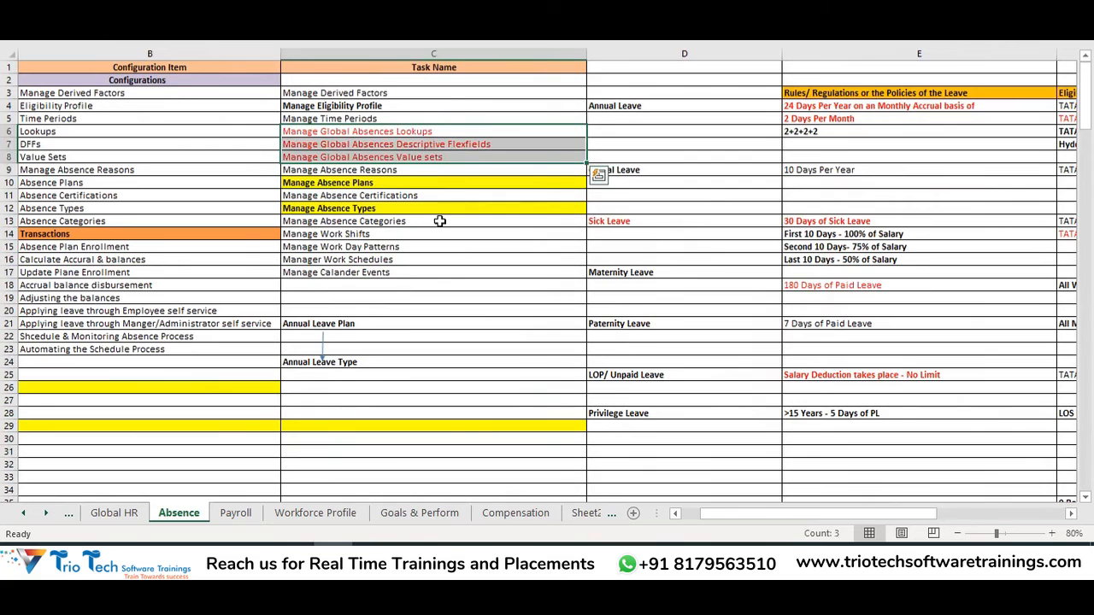
# Go through each leave type in column D in relation to the Manage Absence Plans task in cell C10
pyautogui.click(616, 105)
pyautogui.click(641, 168)
pyautogui.click(637, 220)
pyautogui.click(640, 271)
pyautogui.click(633, 322)
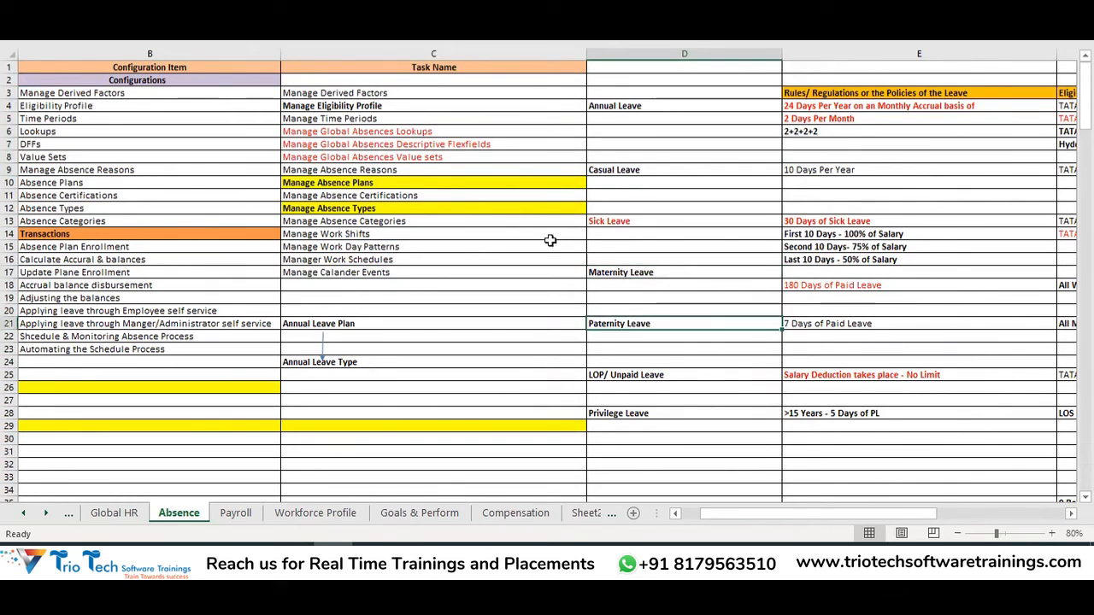
pyautogui.click(354, 184)
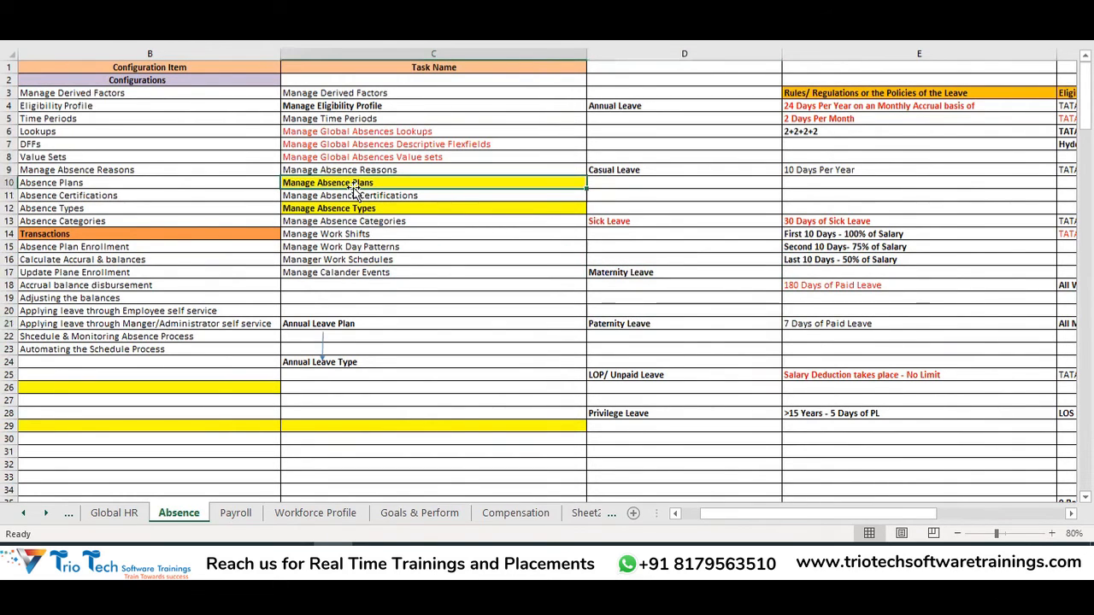
pyautogui.click(624, 107)
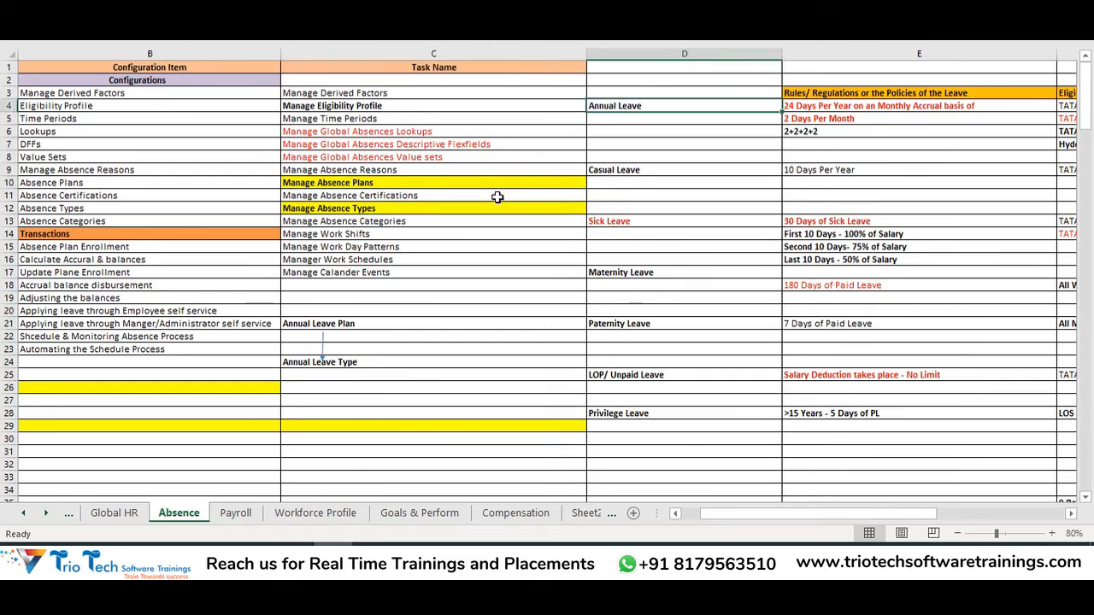
pyautogui.click(618, 169)
pyautogui.click(624, 222)
pyautogui.click(638, 270)
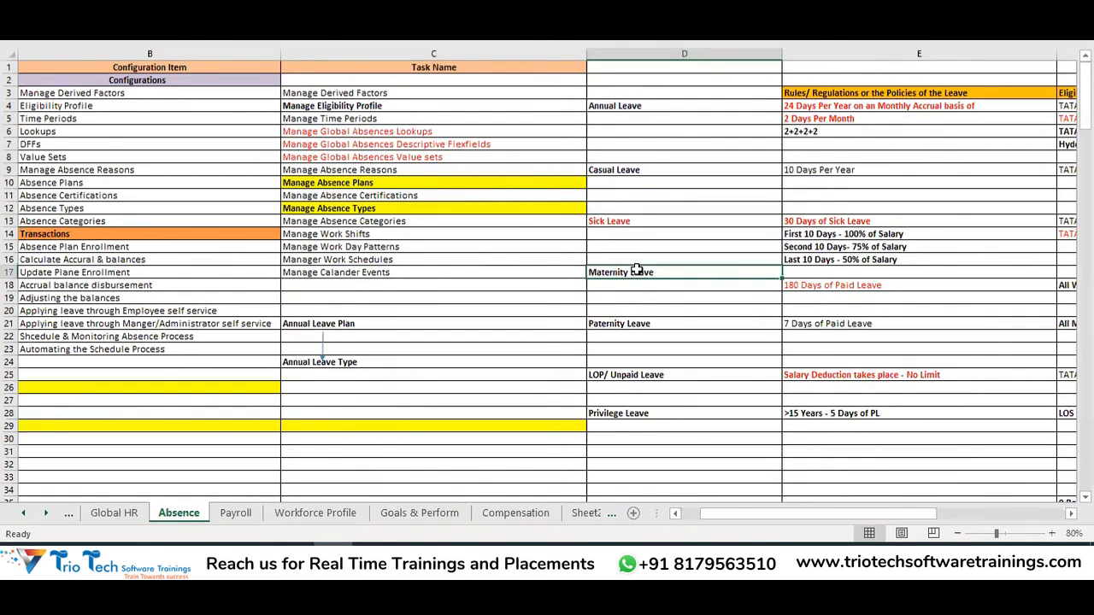
pyautogui.click(646, 318)
pyautogui.click(654, 378)
pyautogui.click(645, 423)
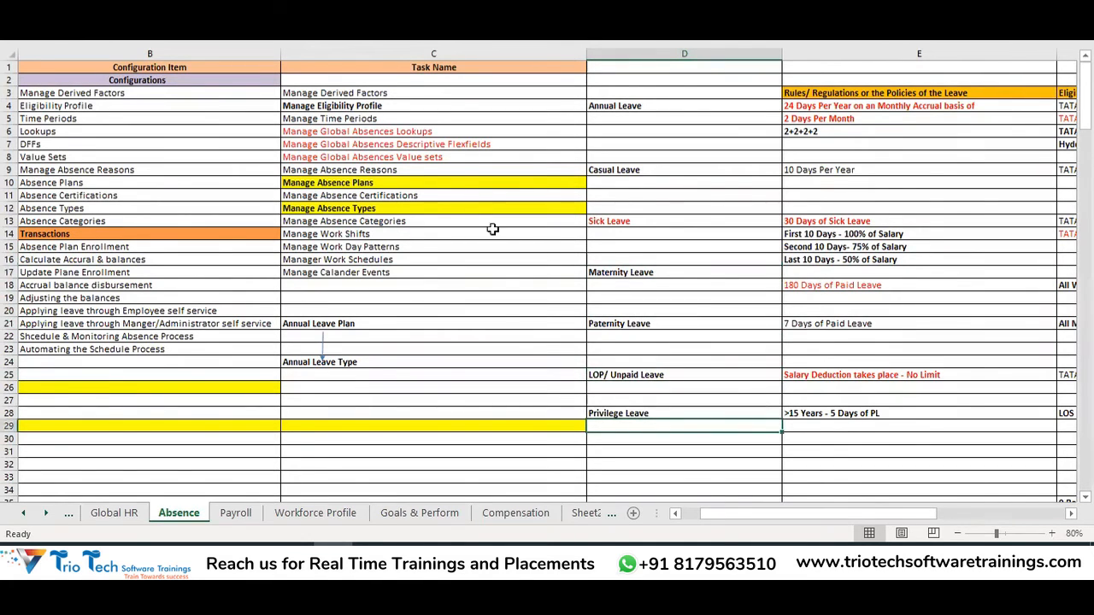
pyautogui.moveTo(636, 95); pyautogui.dragTo(795, 406)
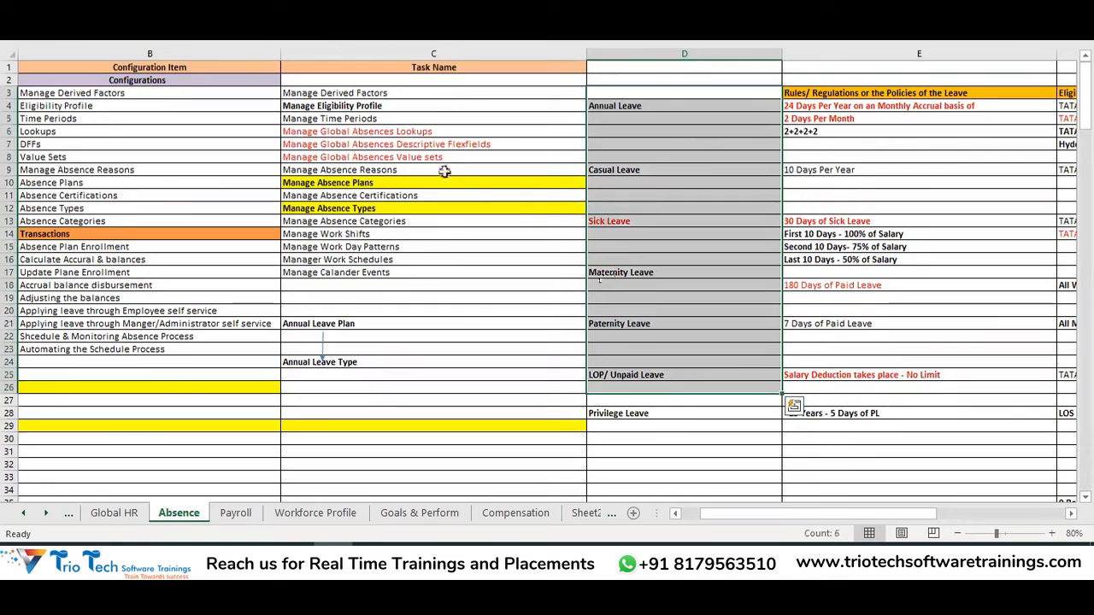
# Review the leave policies in column E and eligibility criteria in column F against the Manage Absence Plans task in C10
pyautogui.click(440, 182)
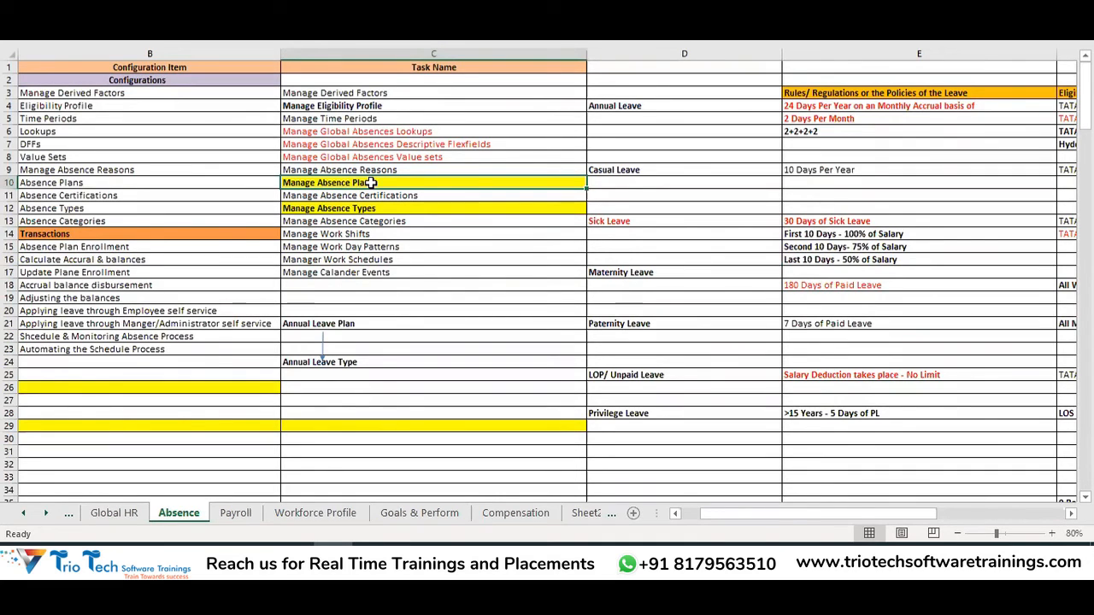
pyautogui.moveTo(854, 94); pyautogui.dragTo(906, 426)
pyautogui.moveTo(877, 514)
pyautogui.mouseDown()
pyautogui.moveTo(892, 519)
pyautogui.moveTo(867, 514)
pyautogui.mouseUp()
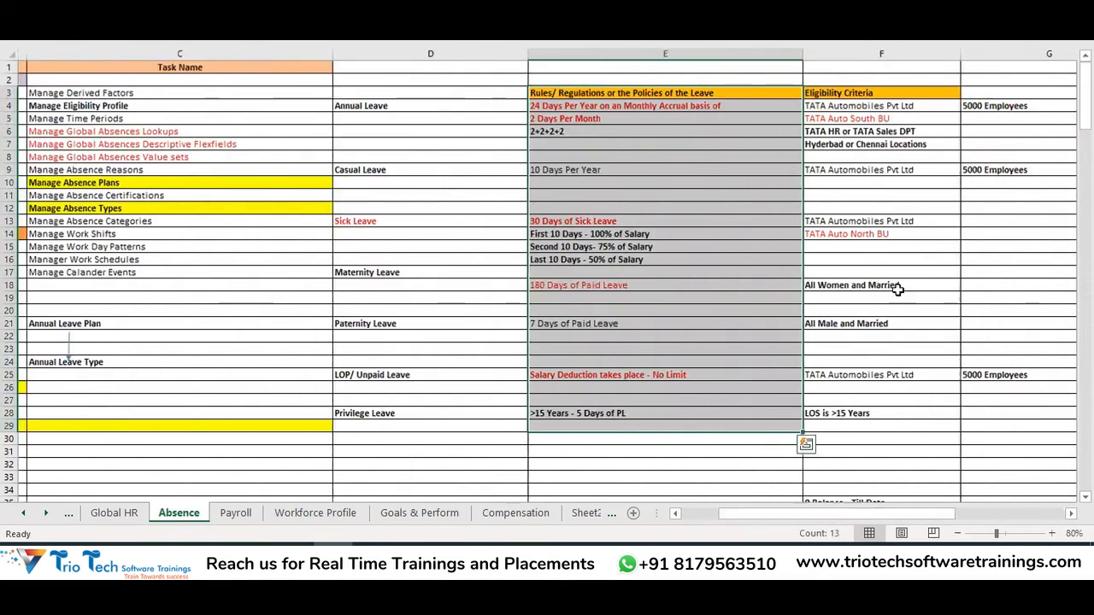
pyautogui.moveTo(838, 94); pyautogui.dragTo(863, 426)
pyautogui.moveTo(639, 54); pyautogui.dragTo(846, 65)
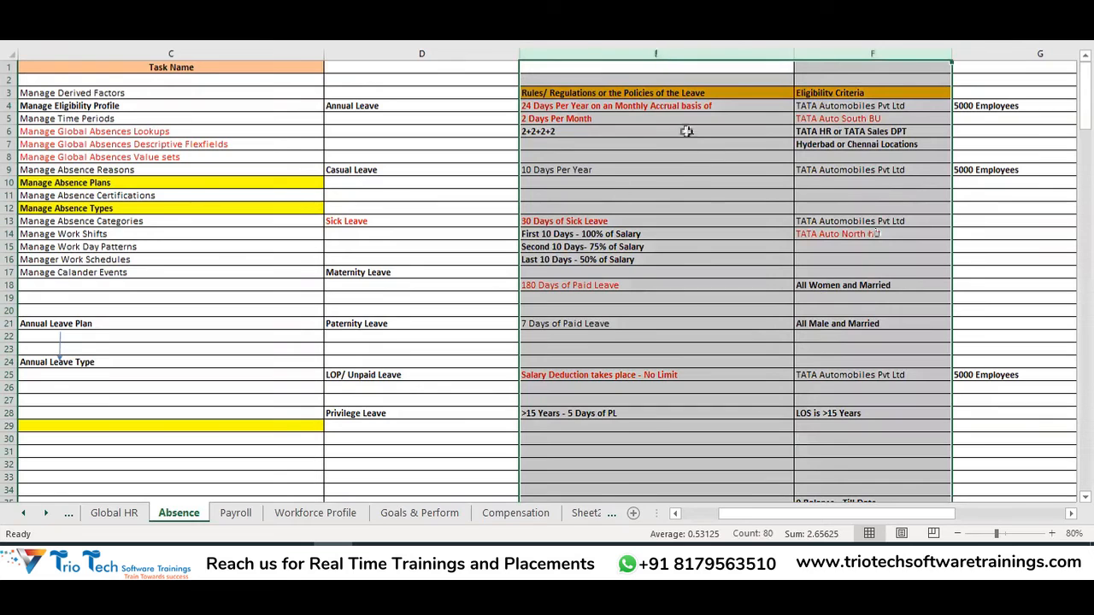
pyautogui.click(124, 182)
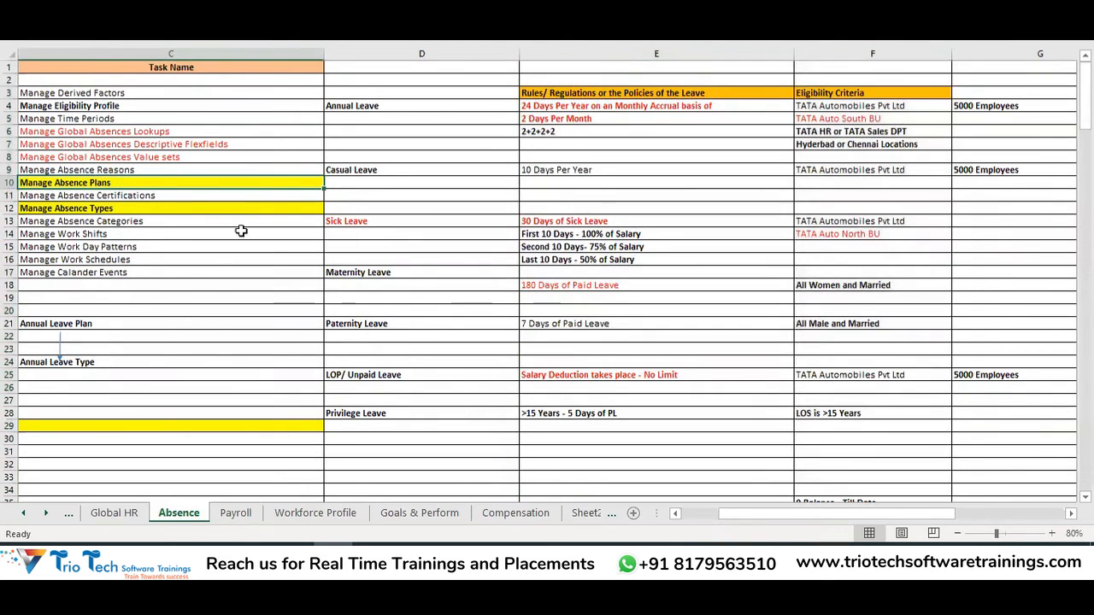
pyautogui.moveTo(839, 510); pyautogui.dragTo(821, 512)
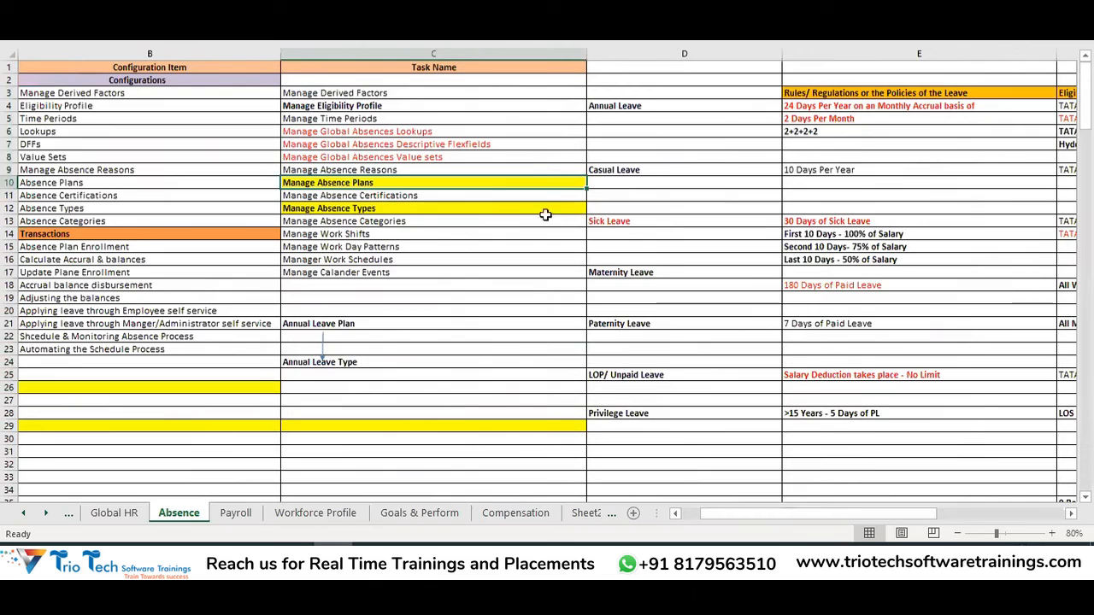
# Examine how Annual Leave's policy rules and eligibility criteria in E3:F7 feed into the Manage Absence Plans task
pyautogui.click(637, 103)
pyautogui.click(364, 181)
pyautogui.moveTo(848, 89); pyautogui.dragTo(839, 133)
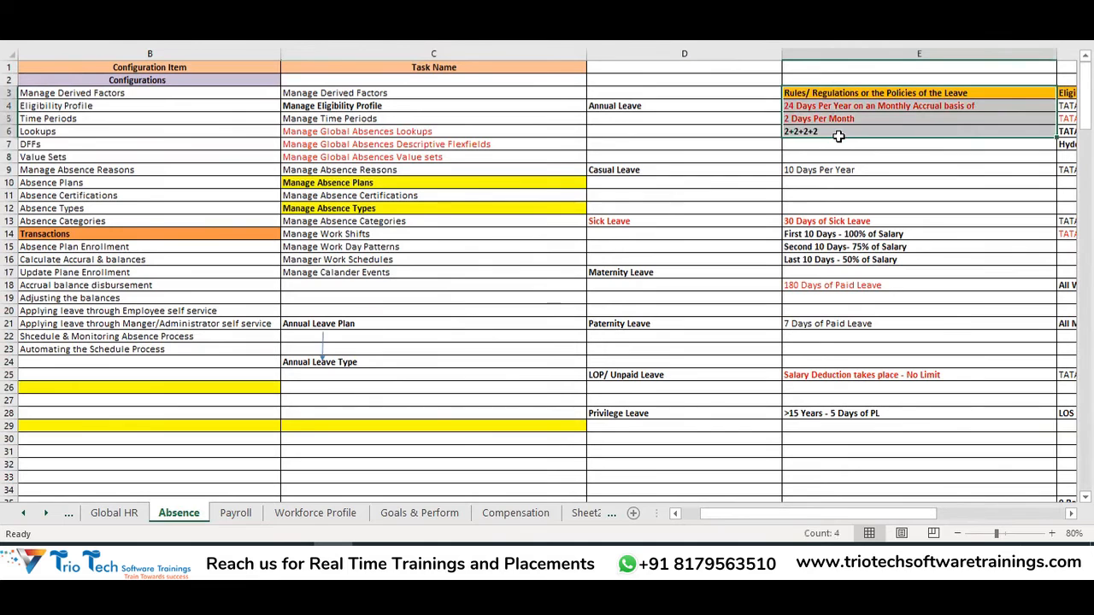
pyautogui.moveTo(1060, 136); pyautogui.dragTo(1065, 145)
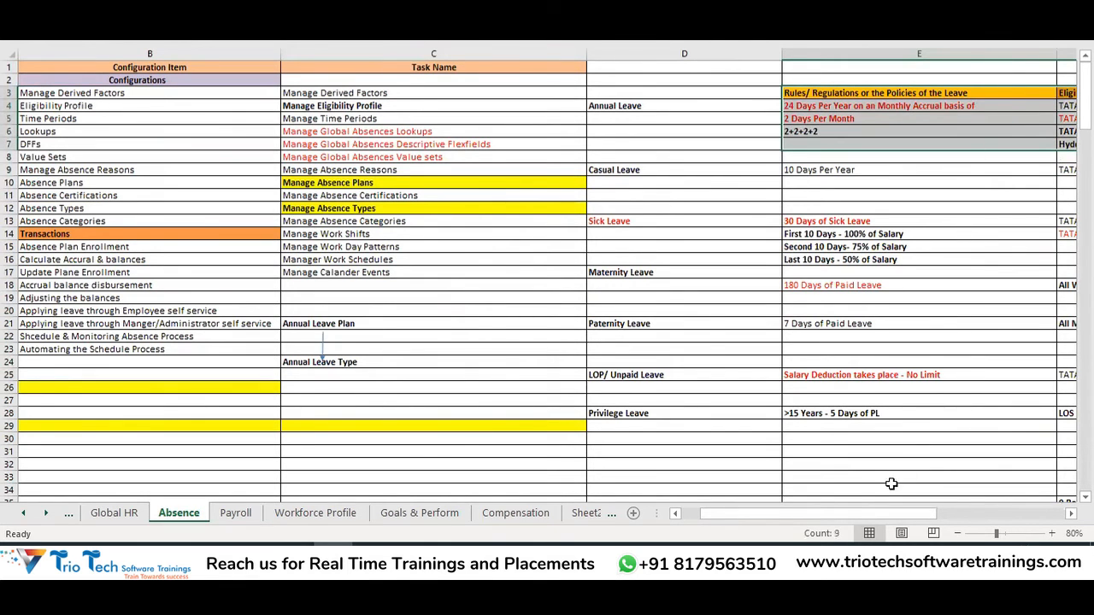
pyautogui.moveTo(892, 516); pyautogui.dragTo(906, 514)
pyautogui.click(257, 186)
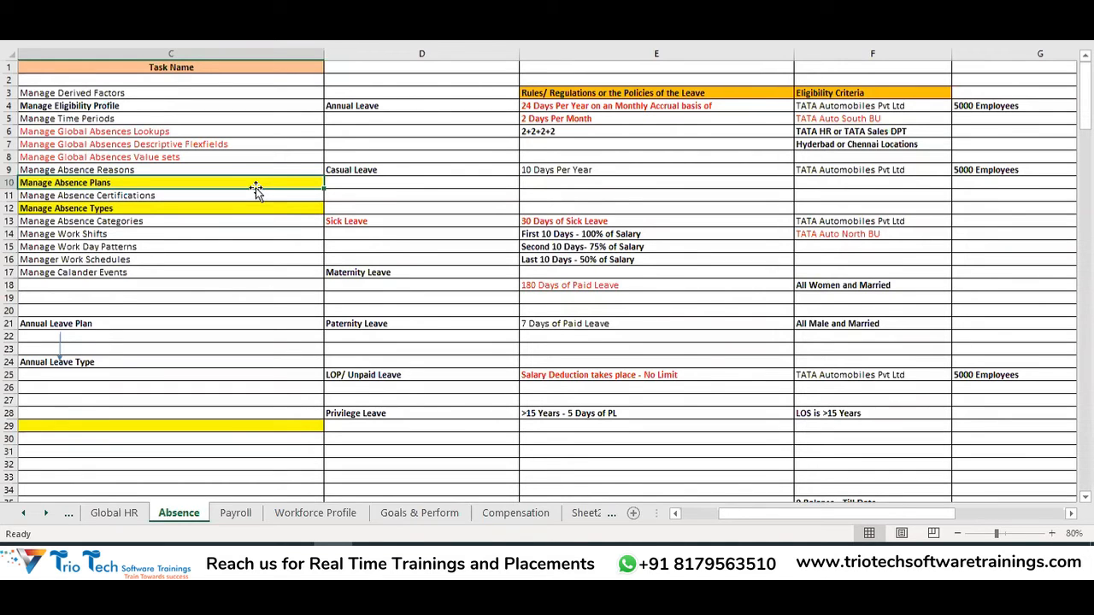
pyautogui.moveTo(654, 55); pyautogui.dragTo(813, 137)
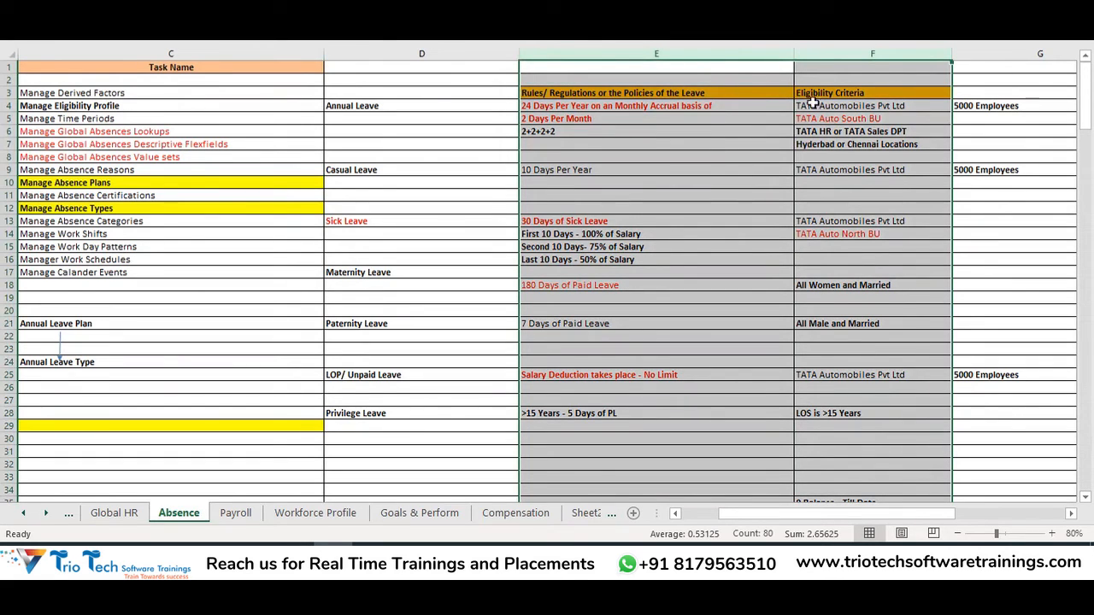
pyautogui.click(109, 182)
pyautogui.moveTo(862, 513); pyautogui.dragTo(844, 513)
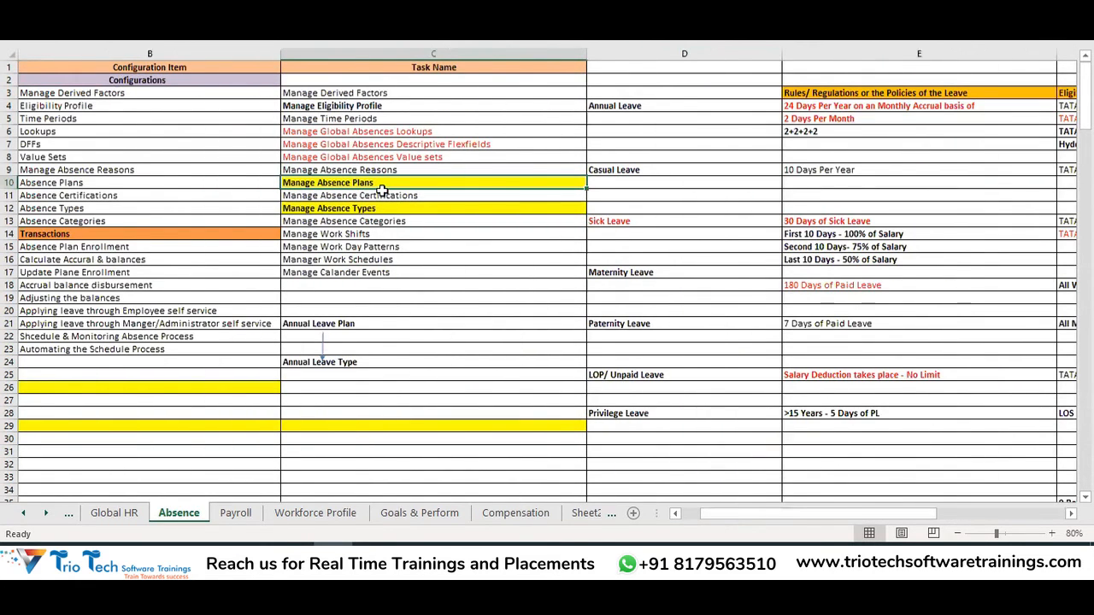
# Compare the Manage Absence Types task in C12 with the Annual, Casual and Sick Leave entries and the Annual Leave rules
pyautogui.click(359, 211)
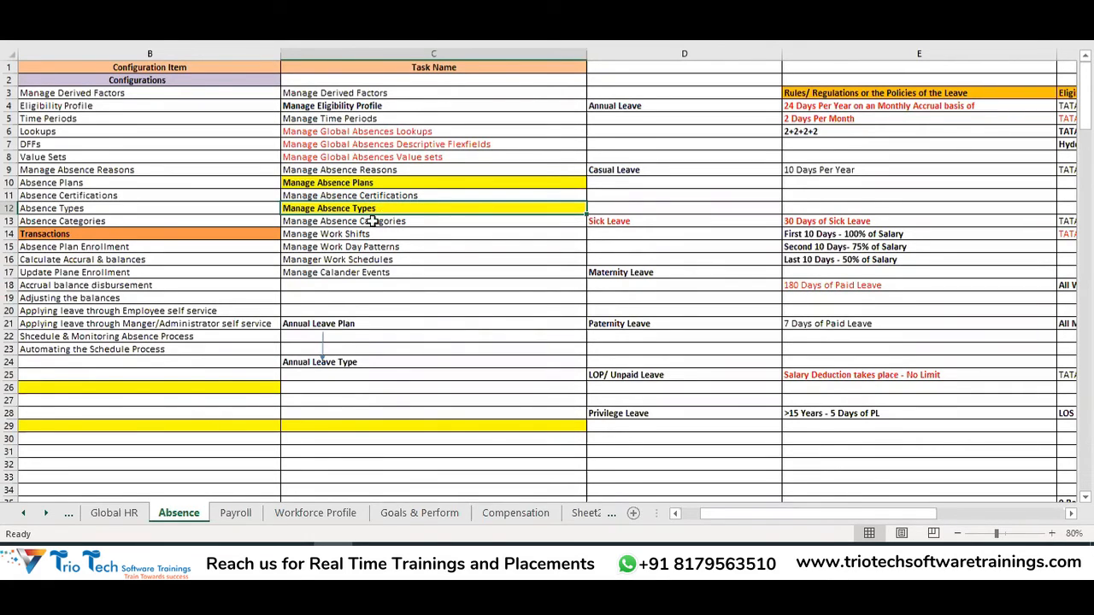
pyautogui.click(618, 106)
pyautogui.click(620, 170)
pyautogui.click(620, 219)
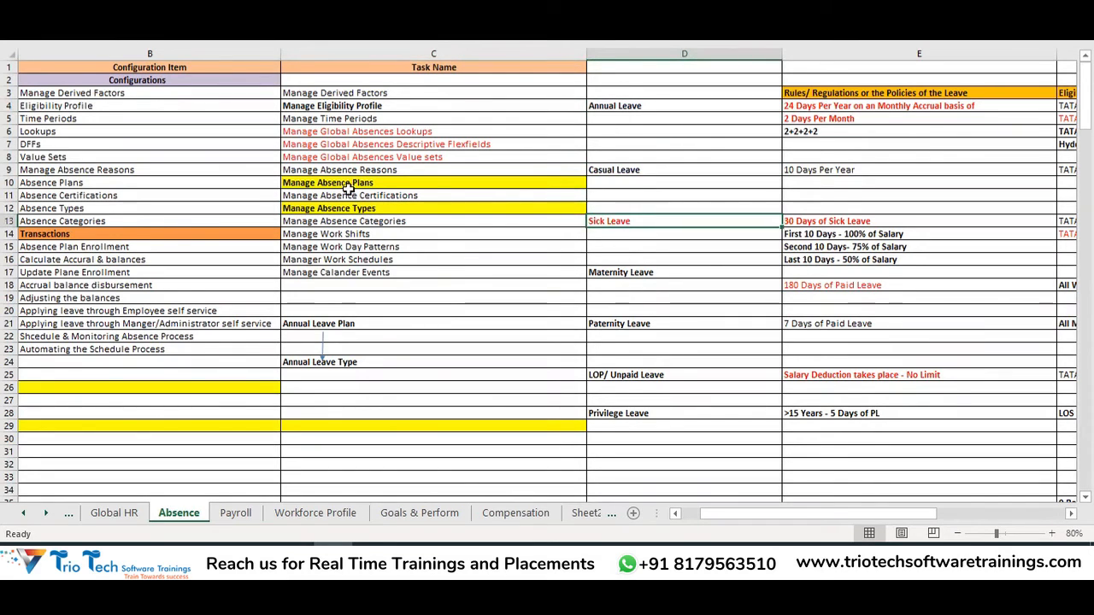
pyautogui.moveTo(818, 94); pyautogui.dragTo(1067, 143)
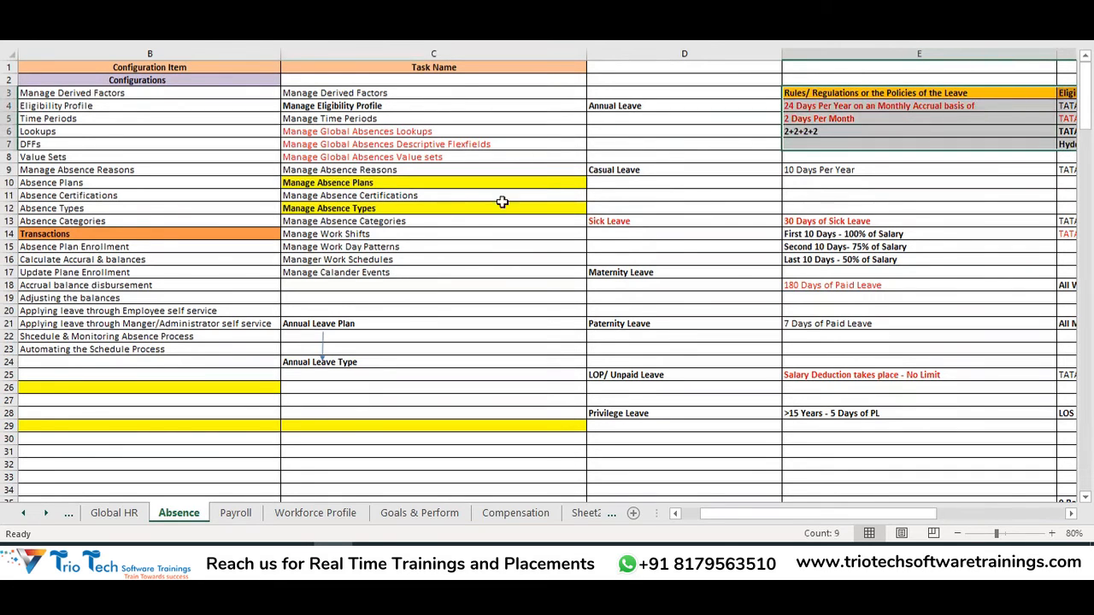
# Relate the Annual Leave entry in D4 to the Annual Leave Plan in C21 and Annual Leave Type in C24
pyautogui.click(656, 105)
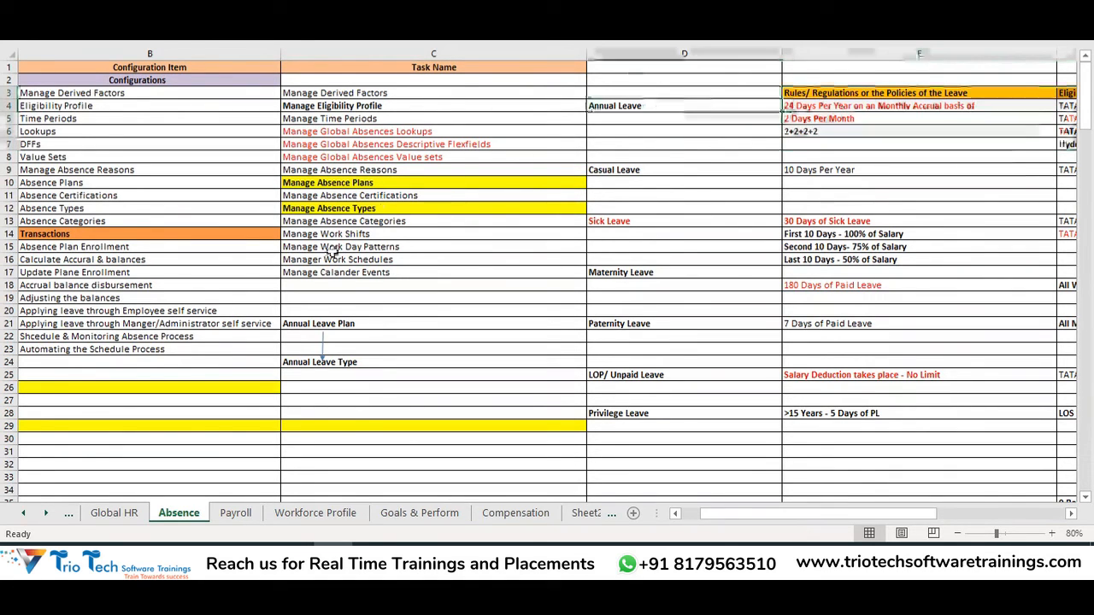
pyautogui.click(377, 324)
pyautogui.click(346, 362)
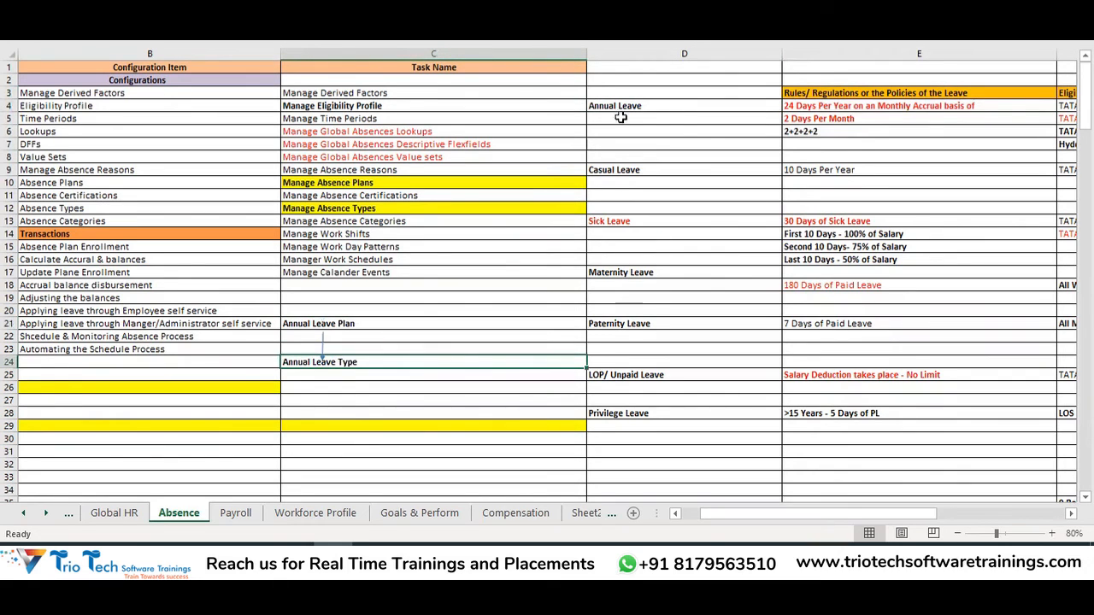
pyautogui.click(617, 106)
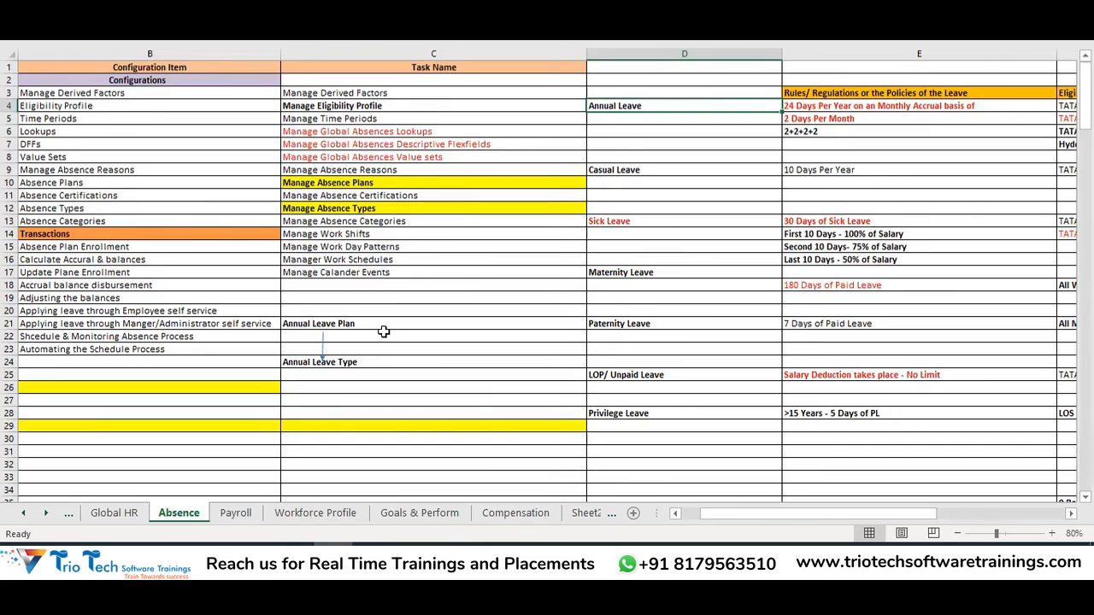
pyautogui.click(335, 324)
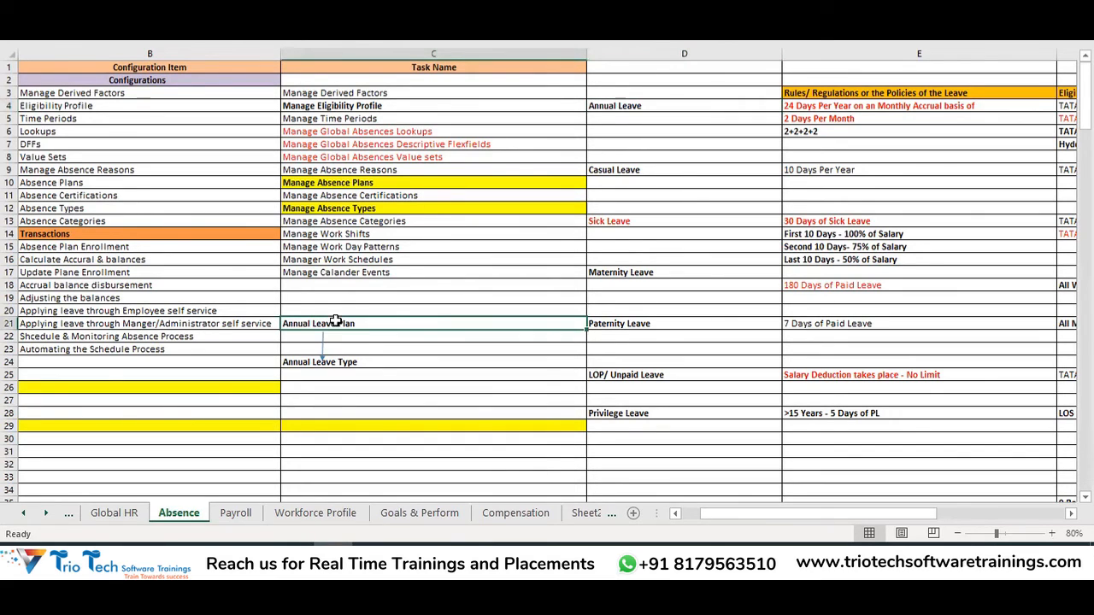
# Trace the link from Annual Leave Plan to Annual Leave Type alongside the Manage Absence Plans and Manage Absence Types tasks
pyautogui.click(351, 182)
pyautogui.click(367, 212)
pyautogui.click(347, 362)
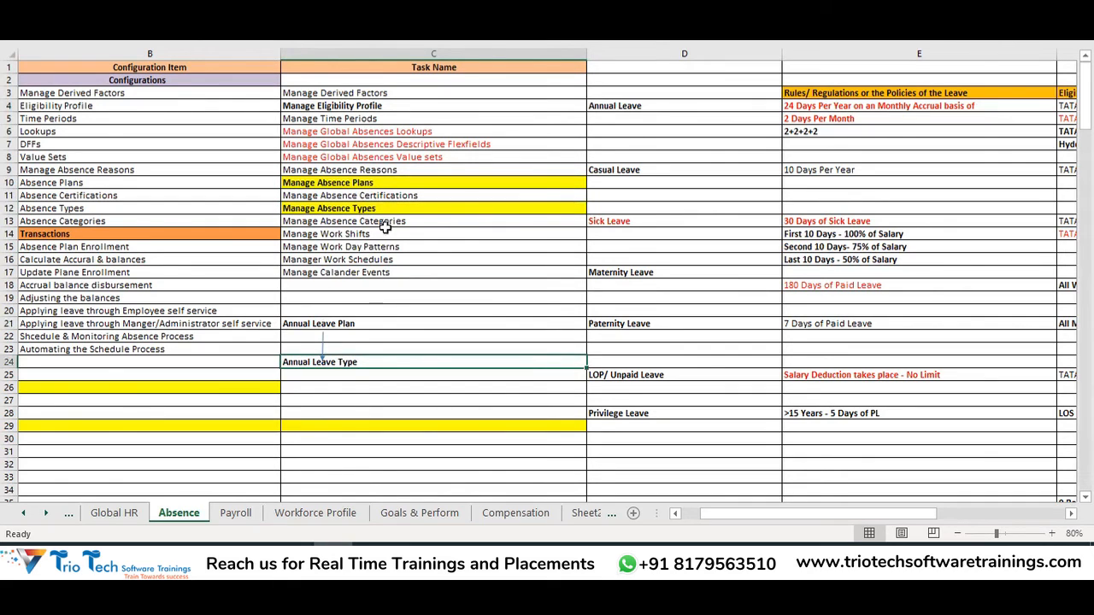
pyautogui.click(368, 184)
pyautogui.click(343, 323)
pyautogui.click(335, 364)
pyautogui.click(346, 323)
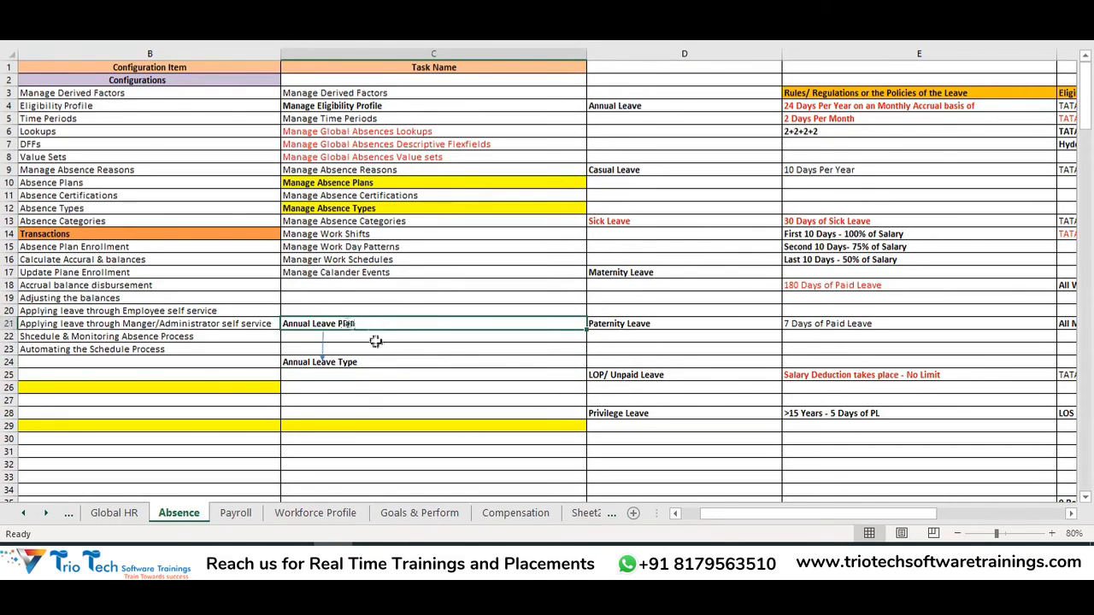
pyautogui.click(347, 365)
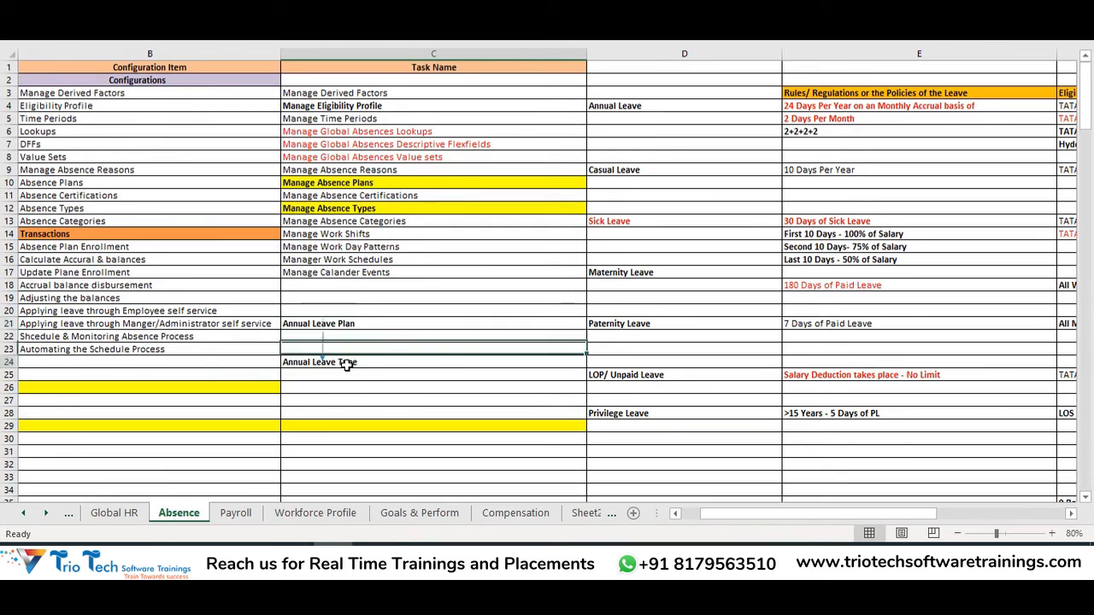
pyautogui.click(348, 323)
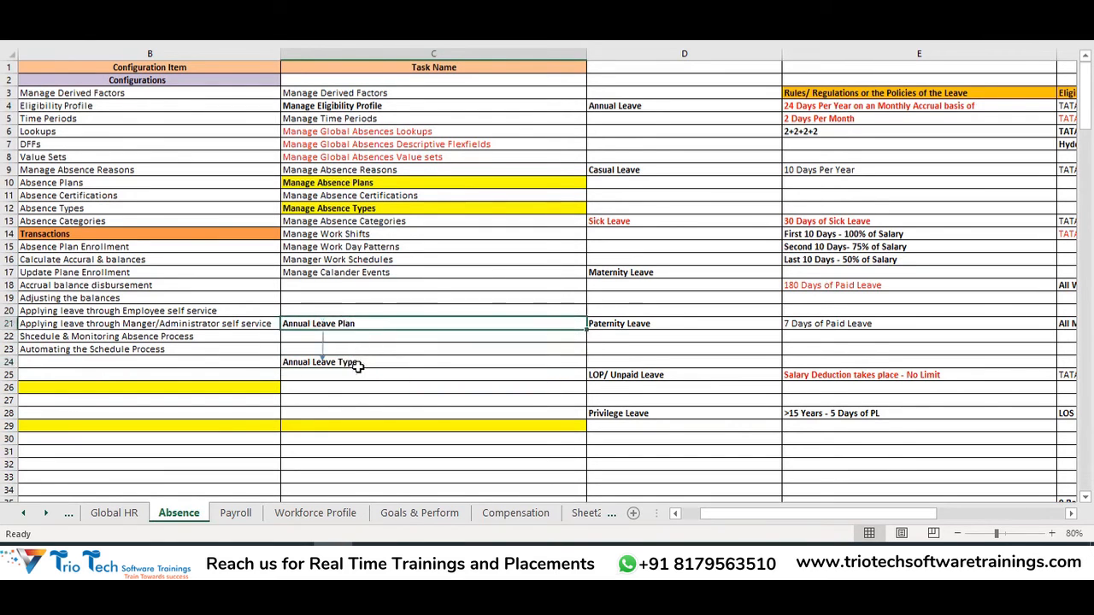
pyautogui.moveTo(359, 370); pyautogui.dragTo(358, 366)
pyautogui.click(357, 323)
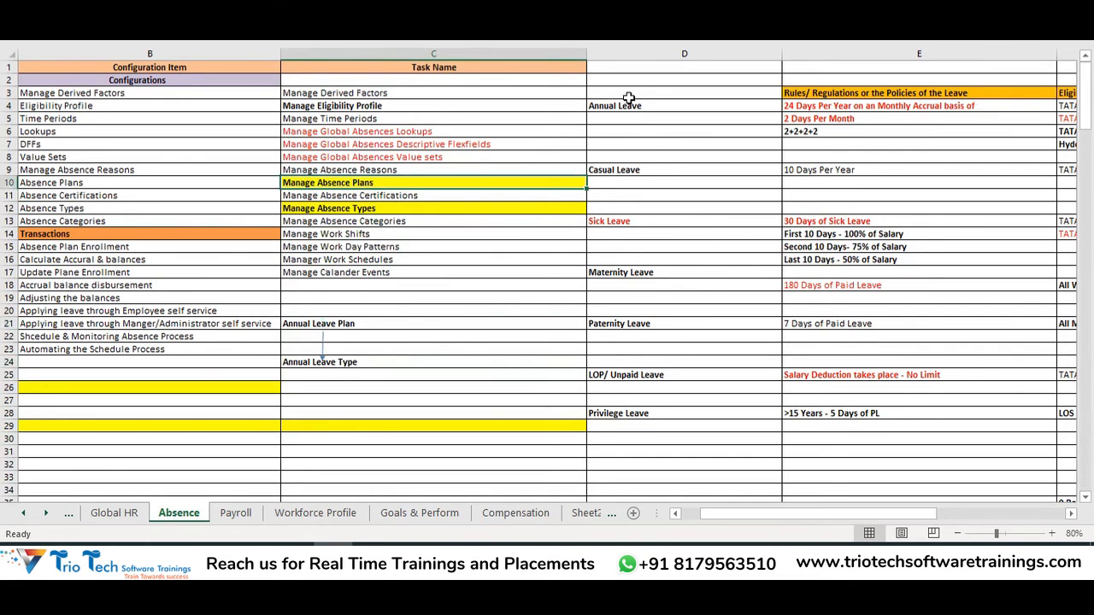
# Check the leave types in column D against the absence plan and absence type tasks, ending at Annual Leave Type in C24
pyautogui.moveTo(627, 94); pyautogui.dragTo(618, 359)
pyautogui.click(405, 210)
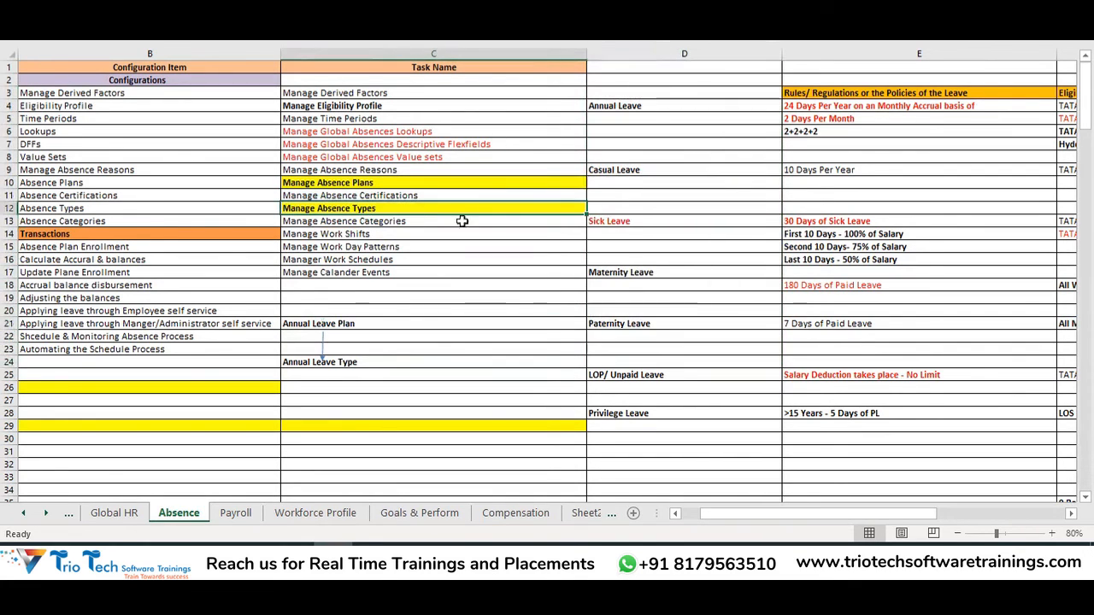
pyautogui.click(646, 103)
pyautogui.moveTo(646, 186); pyautogui.dragTo(633, 376)
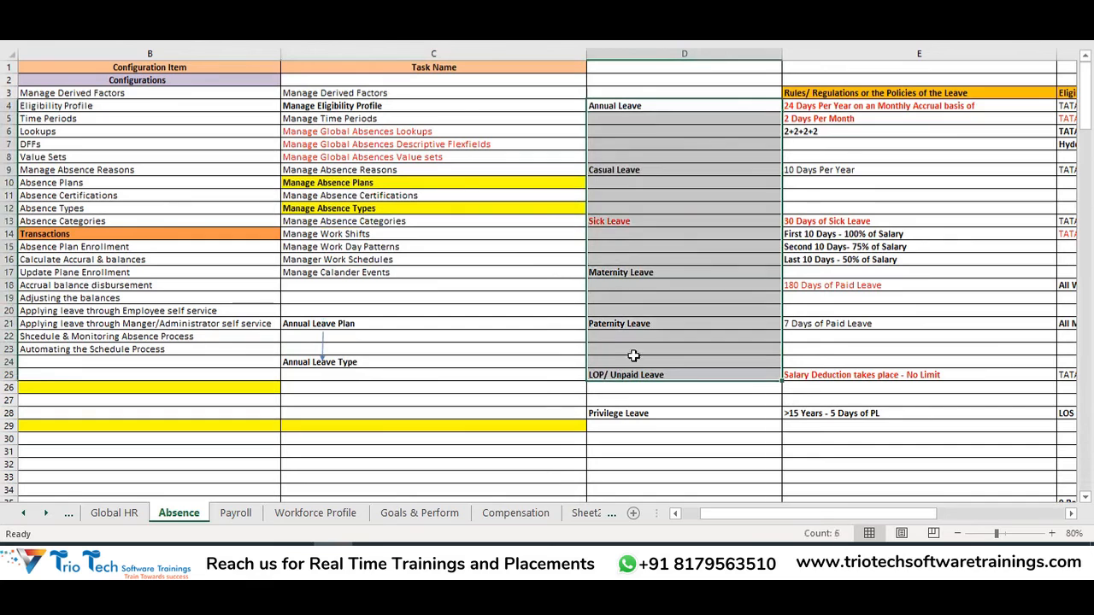
pyautogui.click(402, 181)
pyautogui.click(356, 329)
pyautogui.click(377, 364)
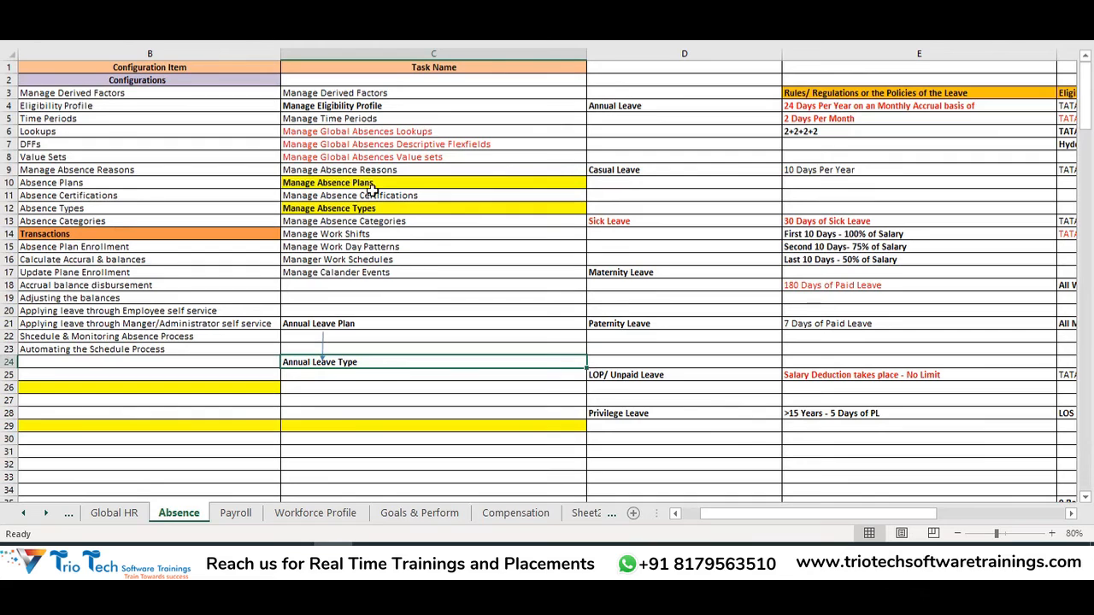
# Go over the leave type list, and examine the Annual Leave rules in column E and its eligibility criteria in F3:F7
pyautogui.moveTo(627, 105); pyautogui.dragTo(628, 130)
pyautogui.moveTo(804, 509); pyautogui.dragTo(823, 514)
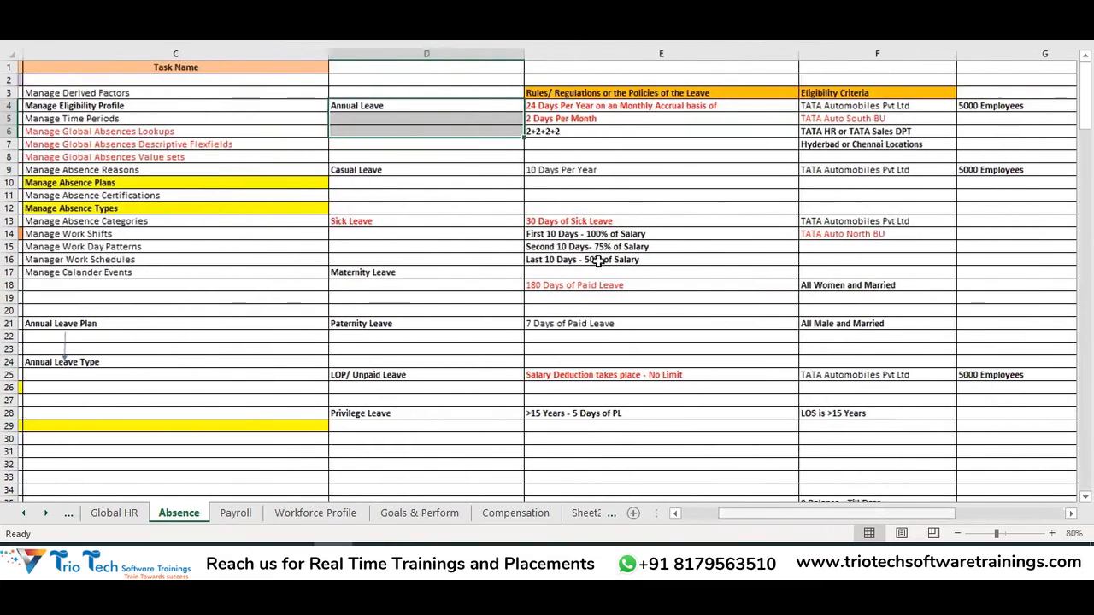
pyautogui.click(361, 104)
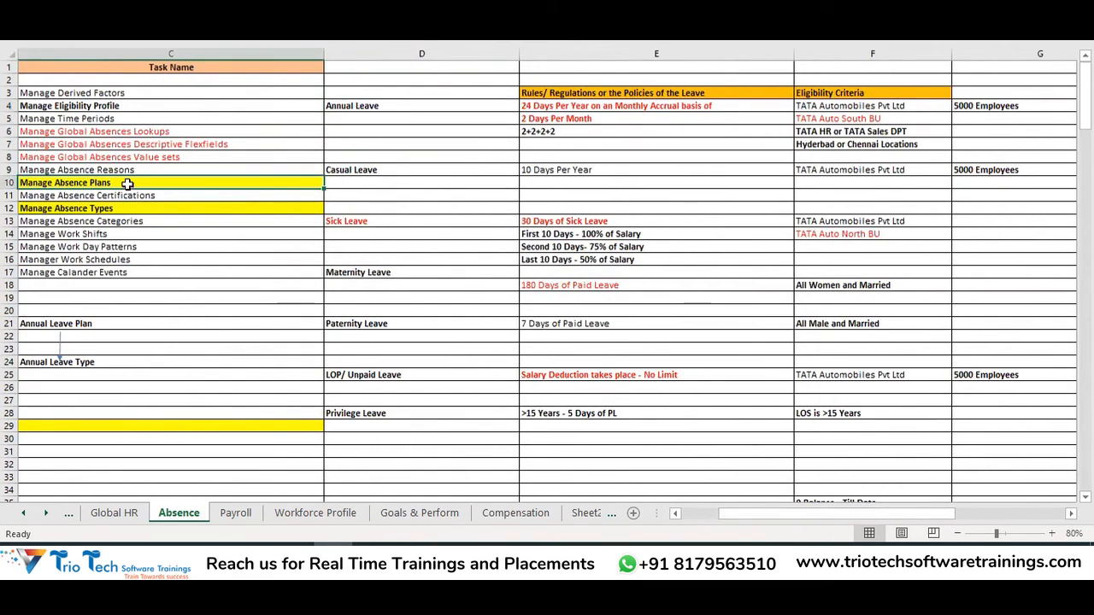
pyautogui.moveTo(398, 107); pyautogui.dragTo(382, 391)
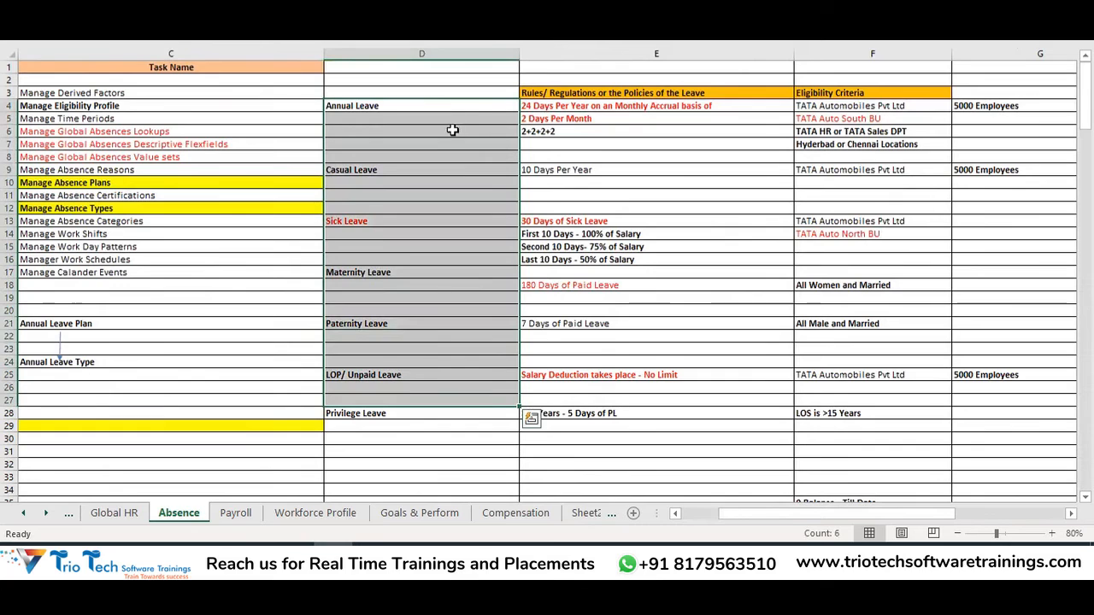
pyautogui.click(432, 108)
pyautogui.moveTo(657, 92); pyautogui.dragTo(701, 151)
pyautogui.moveTo(854, 92); pyautogui.dragTo(850, 141)
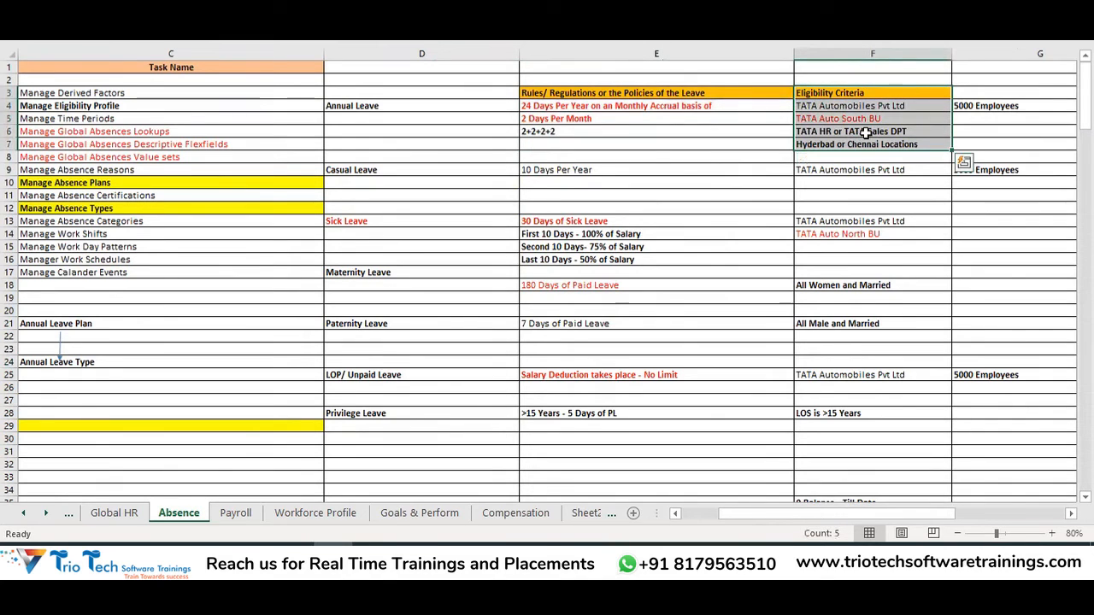
# Make the whole Eligibility Criteria column F bold
pyautogui.click(885, 48)
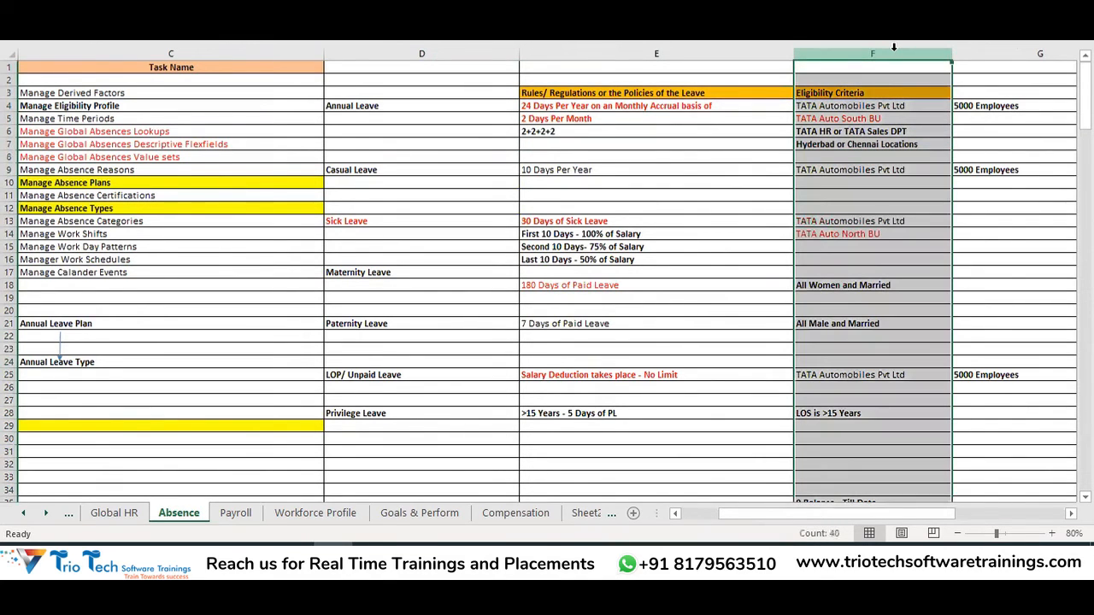
pyautogui.hotkey('ctrl', 'b')
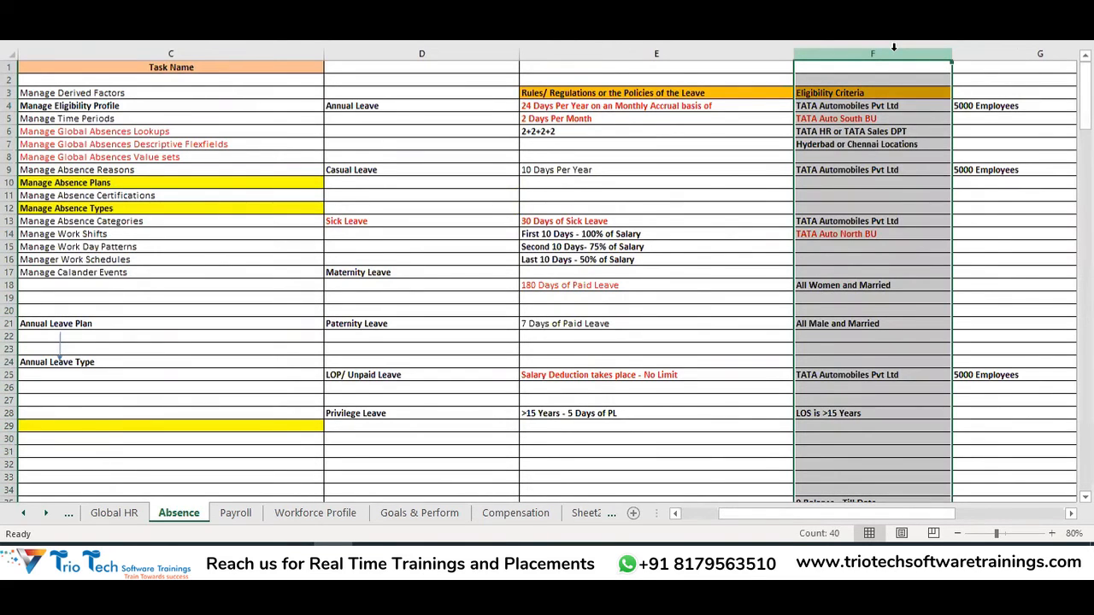
pyautogui.hotkey('ctrl', 'c')
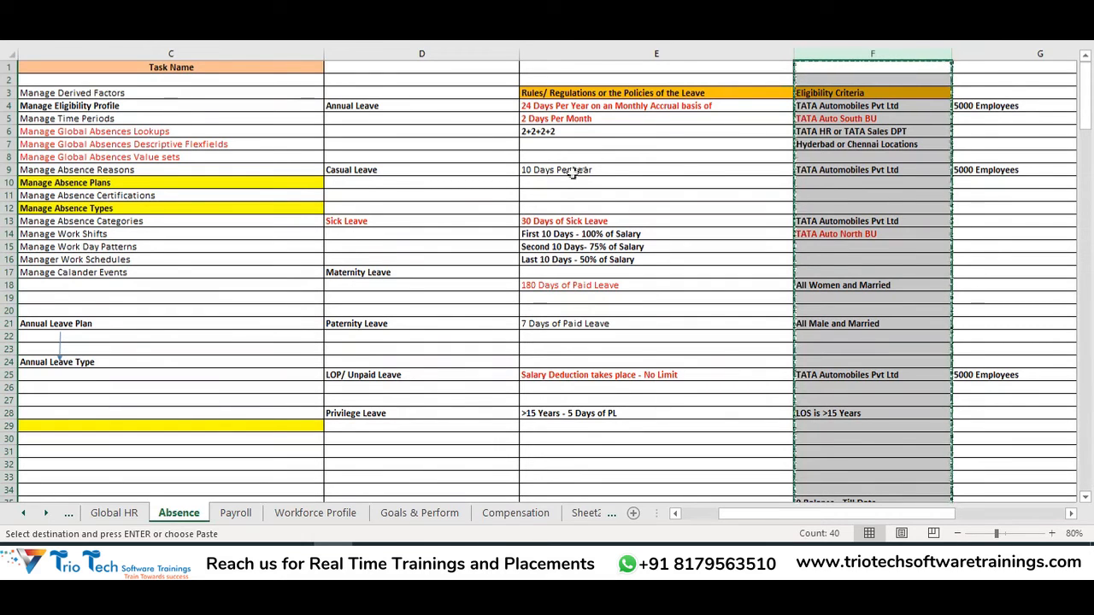
pyautogui.press('Escape')
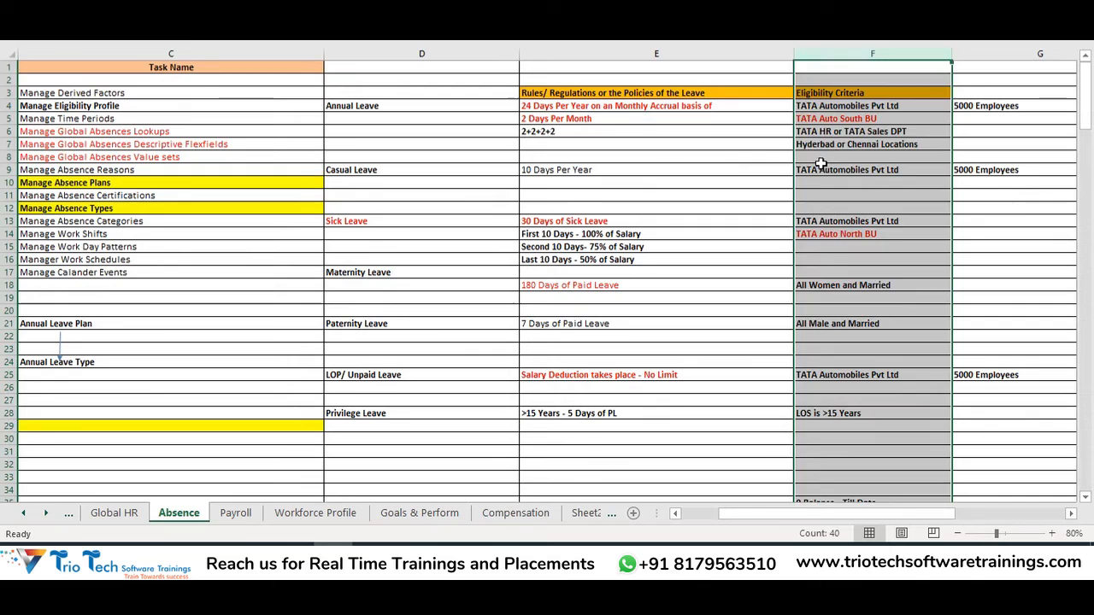
# Copy the Annual Leave eligibility criteria in F4:F7 and select the Manage Absence Plans task in C10
pyautogui.click(825, 168)
pyautogui.moveTo(839, 106); pyautogui.dragTo(859, 148)
pyautogui.hotkey('ctrl', 'c')
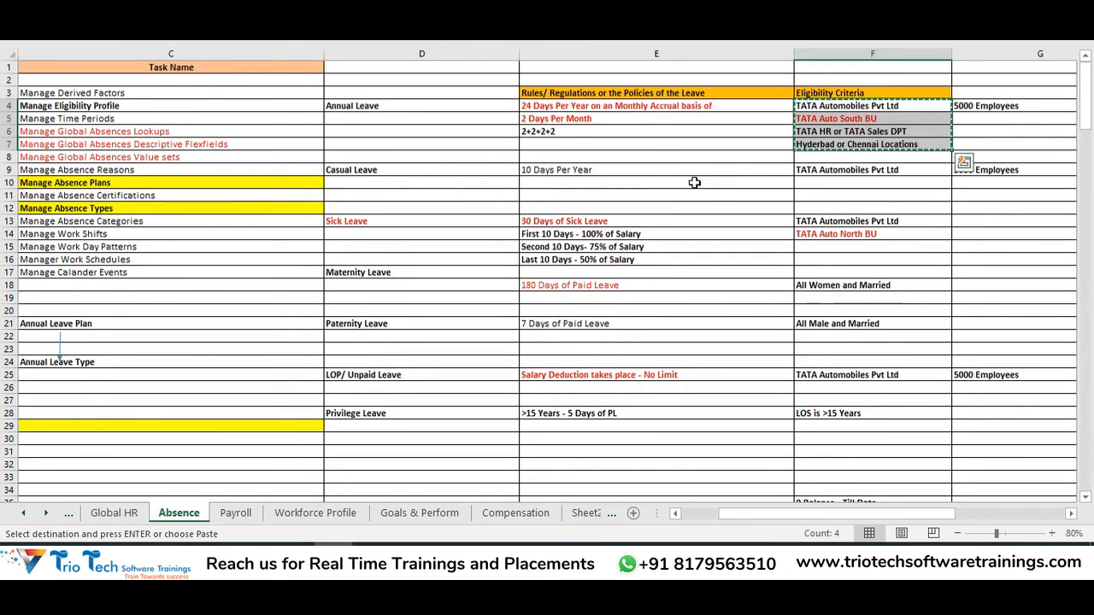
pyautogui.click(120, 181)
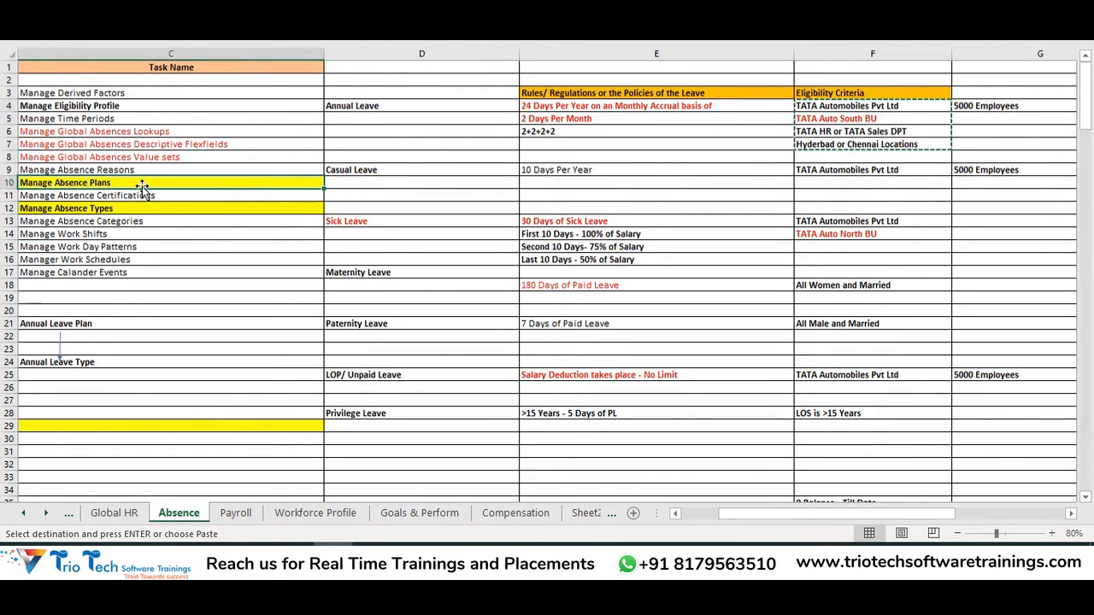
# Narrow the leave rules column E to bring the Eligibility Criteria column F closer to the task list
pyautogui.moveTo(359, 106); pyautogui.dragTo(431, 400)
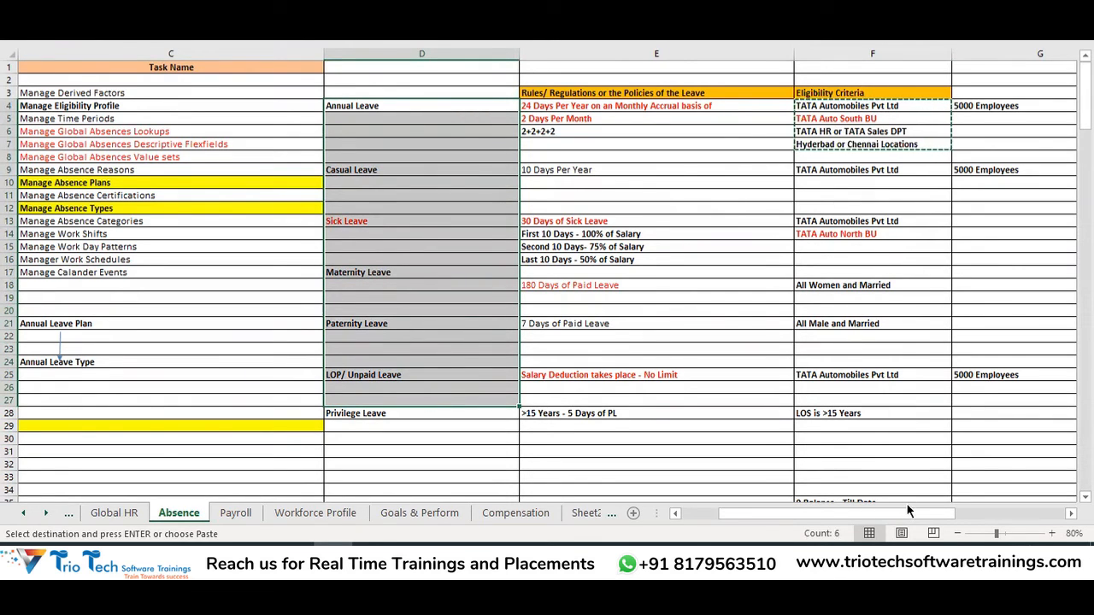
pyautogui.moveTo(906, 506)
pyautogui.mouseDown()
pyautogui.moveTo(877, 516)
pyautogui.moveTo(893, 518)
pyautogui.mouseUp()
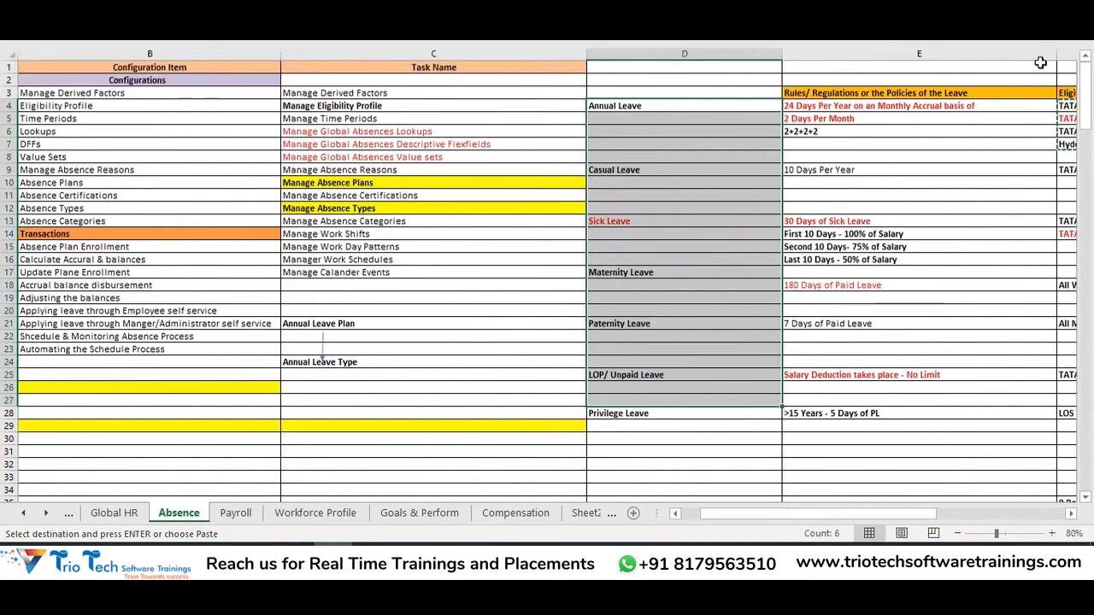
pyautogui.moveTo(1057, 54); pyautogui.dragTo(985, 67)
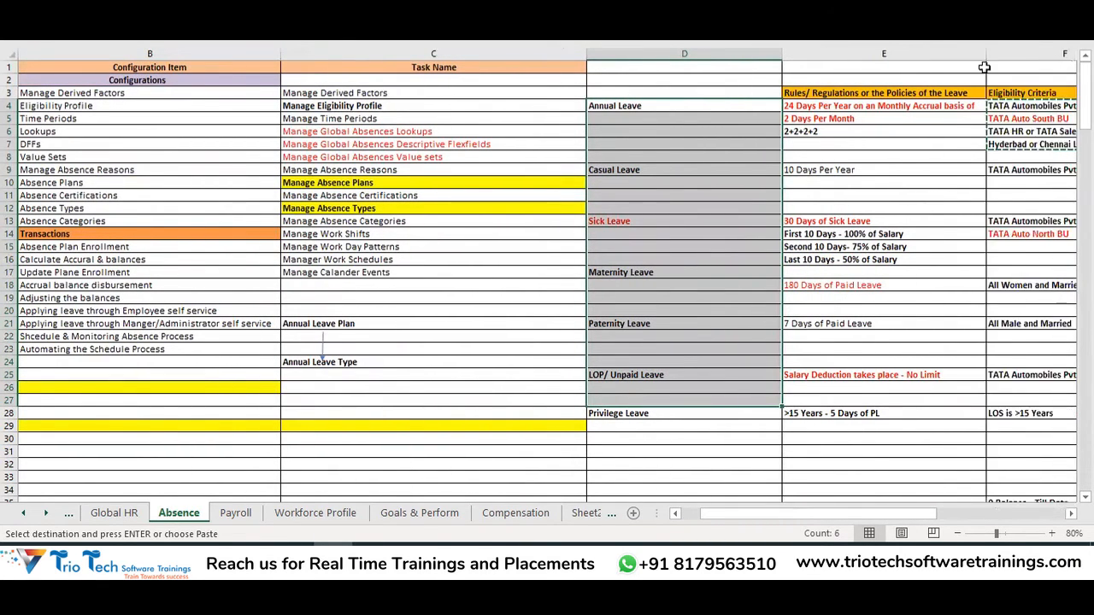
pyautogui.click(913, 171)
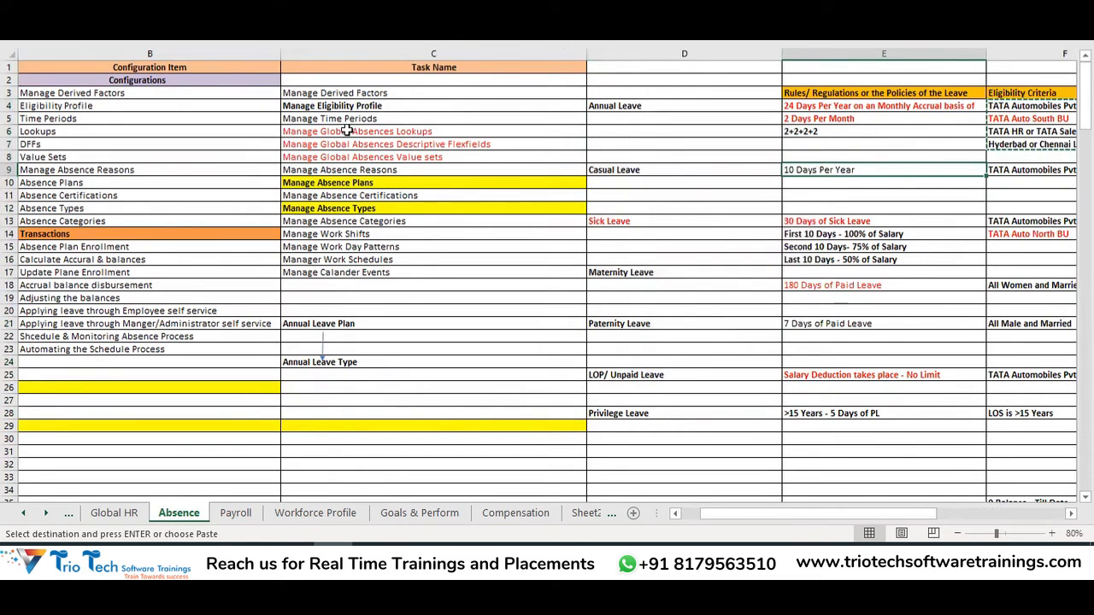
# Mark the Manage Eligibility Profile task in C4 for copying, go over the leave types in D3:D28, and cancel the copy
pyautogui.click(330, 105)
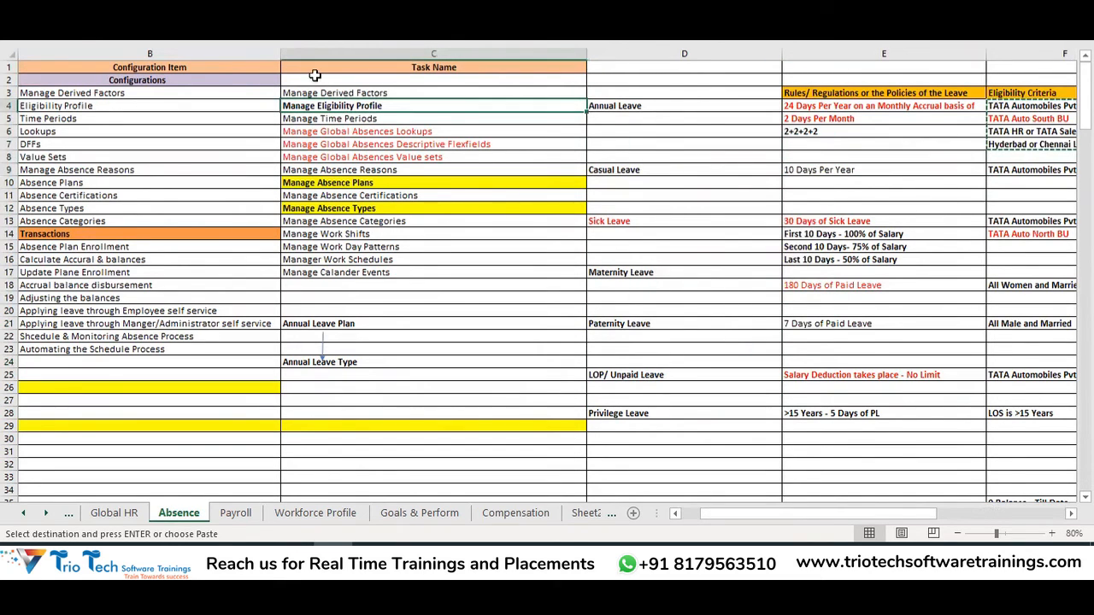
pyautogui.hotkey('ctrl', 'c')
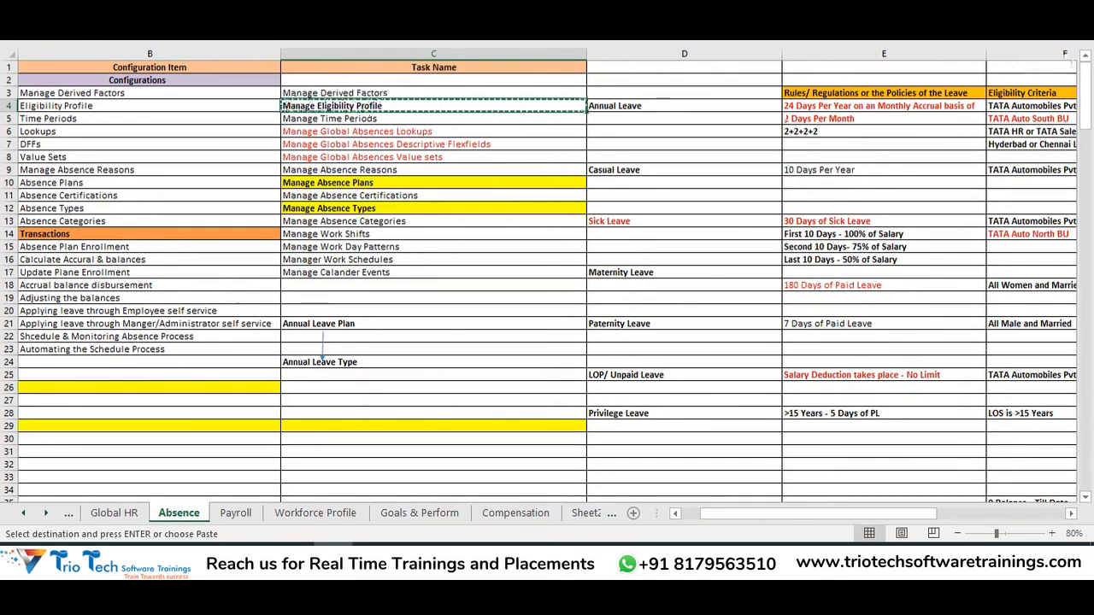
pyautogui.moveTo(909, 514); pyautogui.dragTo(918, 515)
pyautogui.moveTo(1017, 97); pyautogui.dragTo(1005, 181)
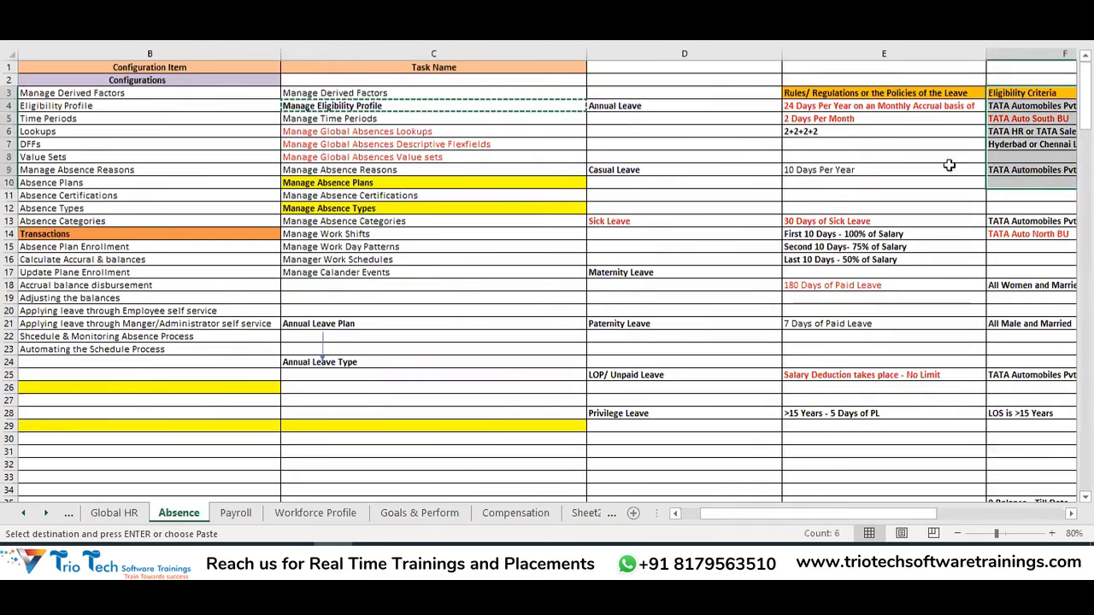
pyautogui.click(603, 108)
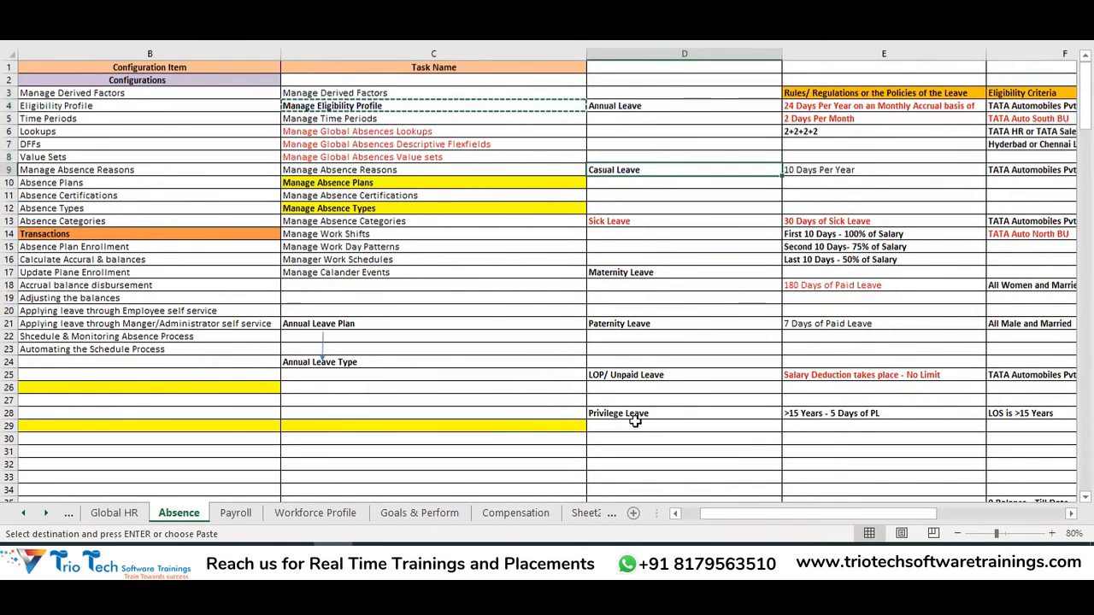
pyautogui.moveTo(630, 411); pyautogui.dragTo(647, 92)
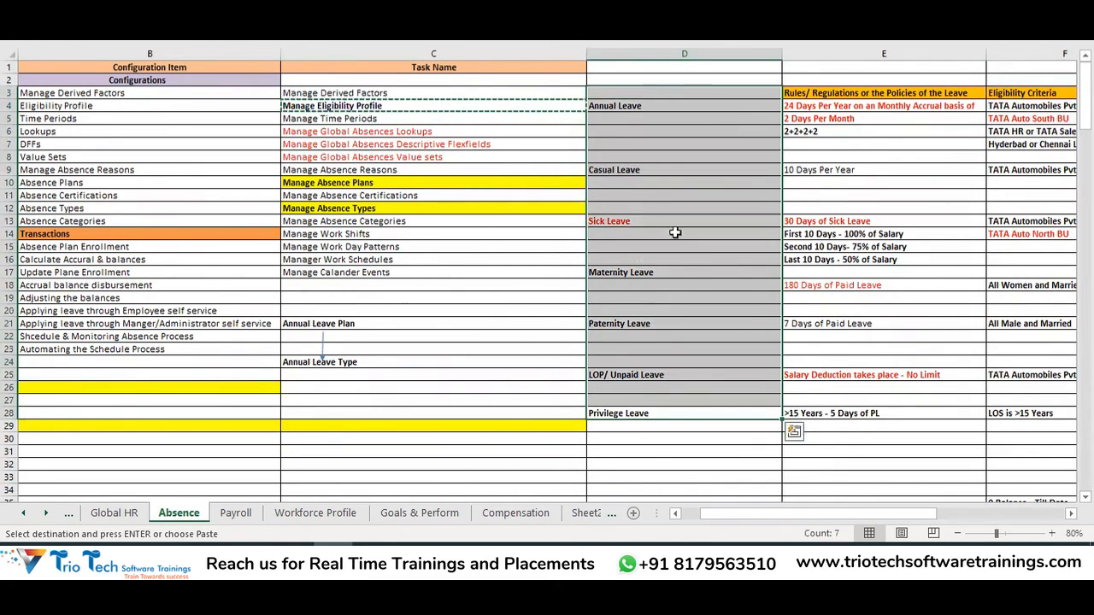
pyautogui.press('Escape')
# Examine the eligibility criteria in column F for Annual, Casual, Sick and Maternity Leave, ending at F4:F8
pyautogui.moveTo(993, 89); pyautogui.dragTo(1029, 156)
pyautogui.click(1014, 169)
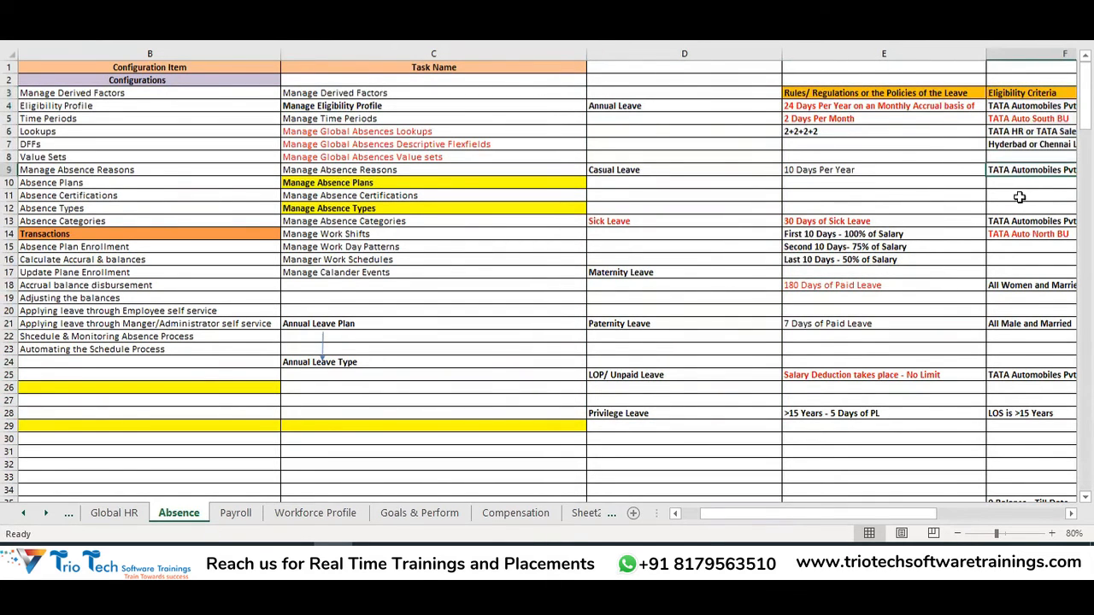
pyautogui.moveTo(1023, 221); pyautogui.dragTo(1024, 240)
pyautogui.moveTo(1030, 285); pyautogui.dragTo(1031, 299)
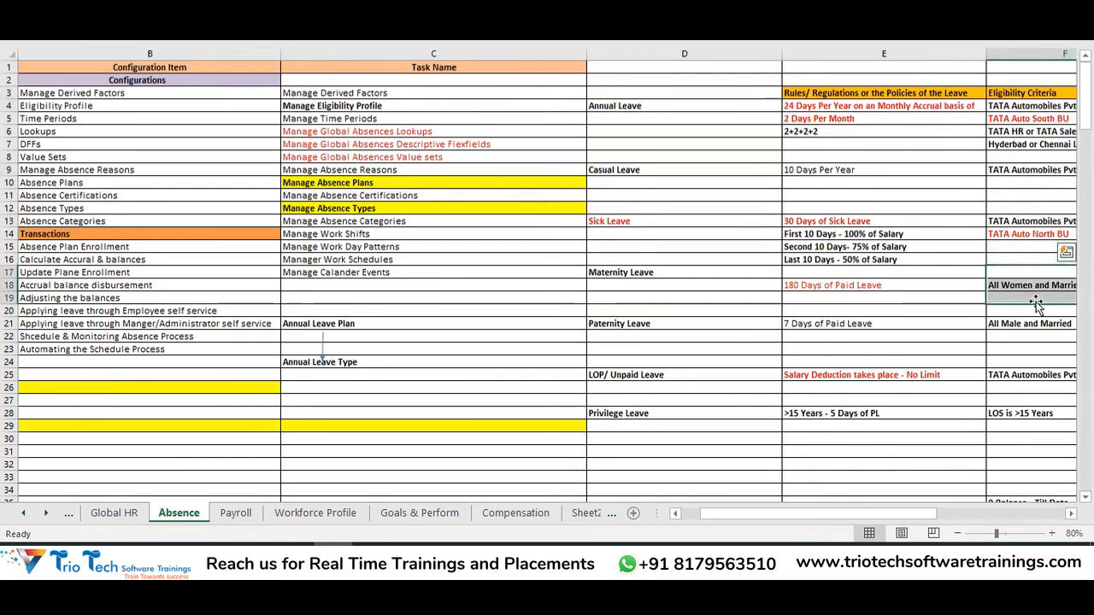
pyautogui.moveTo(1036, 106); pyautogui.dragTo(1034, 157)
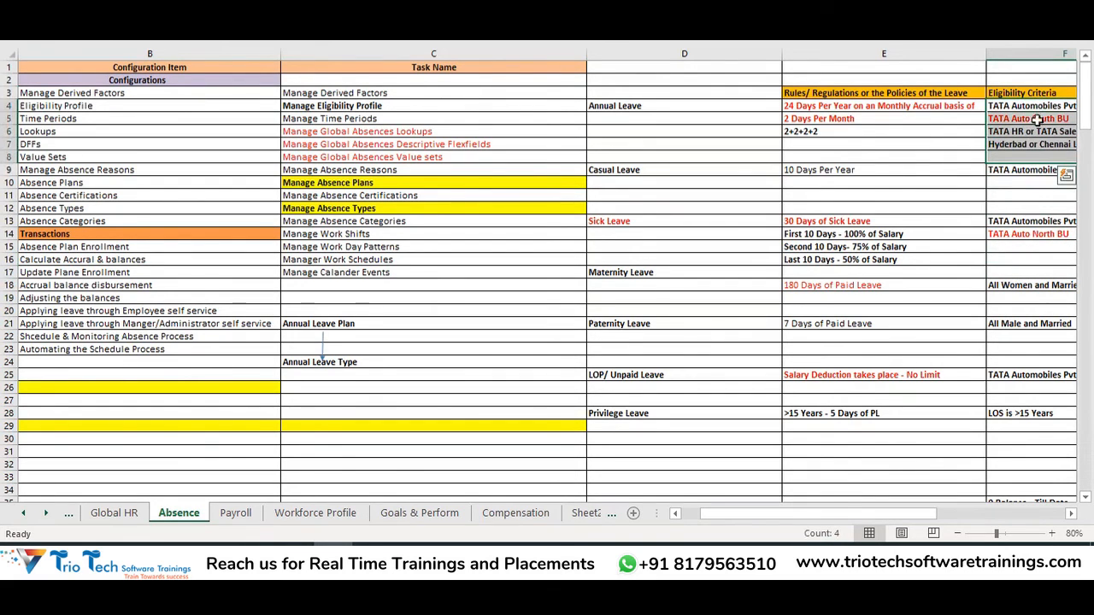
# Compare the Manage Eligibility Profile and Manage Absence Plans tasks with Annual Leave in D4 and its criteria in F3:F7
pyautogui.click(472, 105)
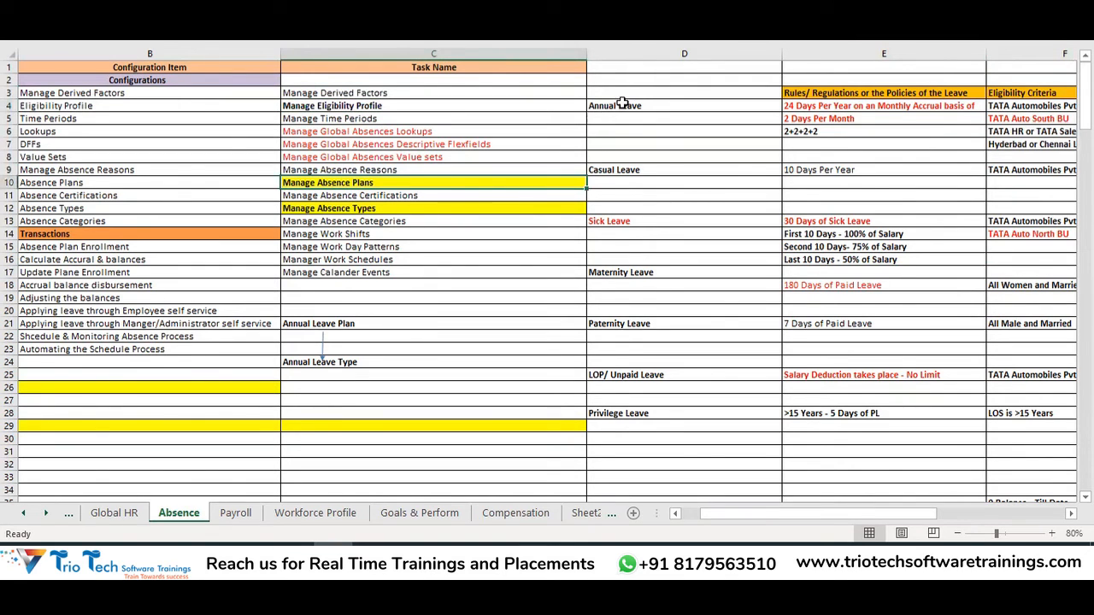
pyautogui.click(624, 105)
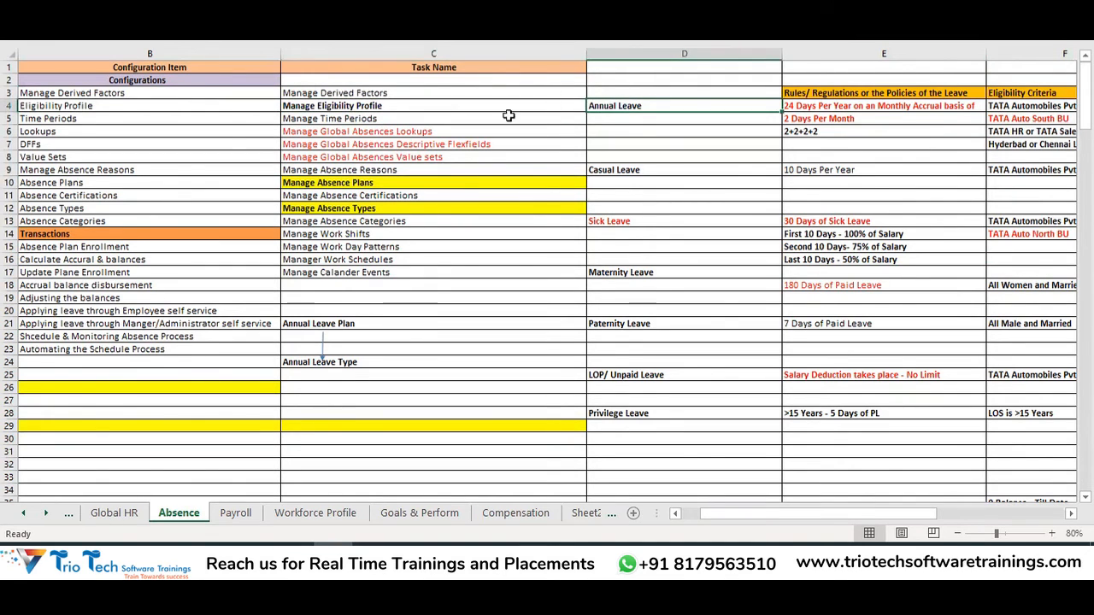
pyautogui.click(445, 178)
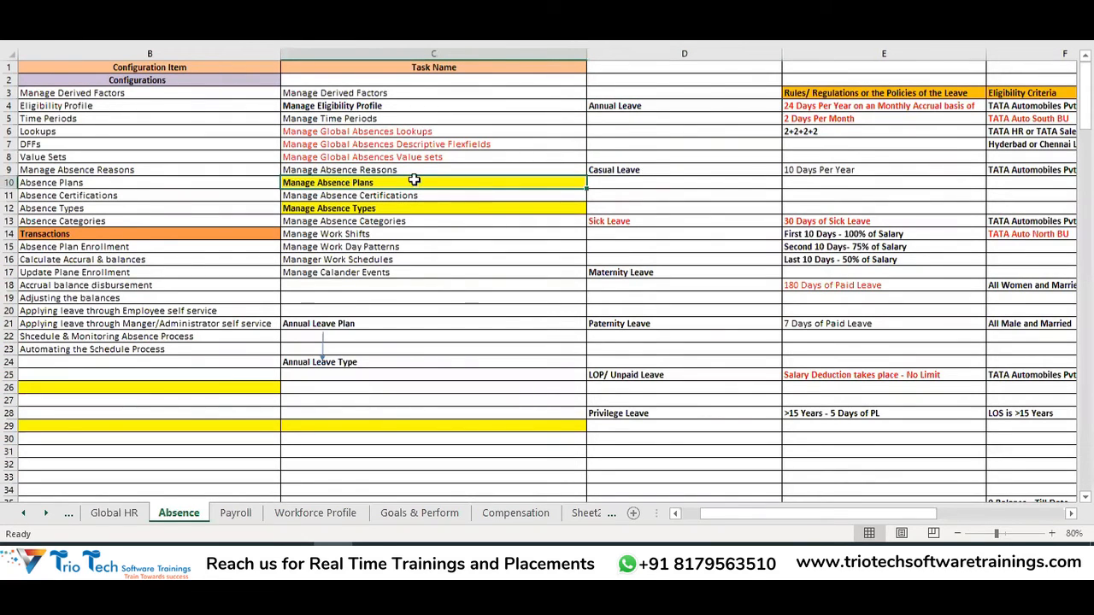
pyautogui.click(382, 108)
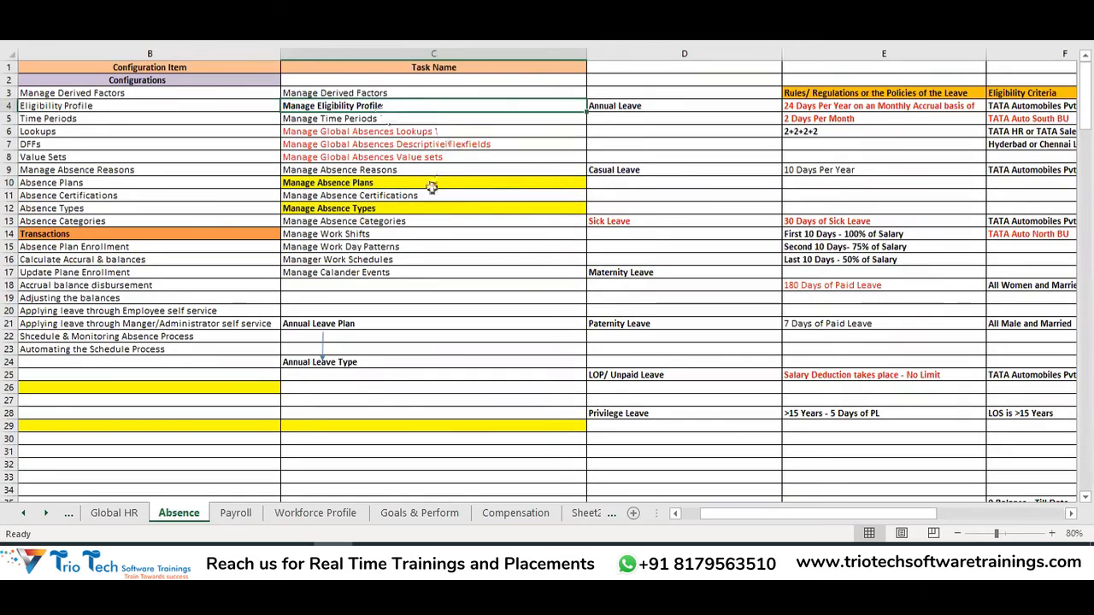
pyautogui.moveTo(398, 185); pyautogui.dragTo(397, 190)
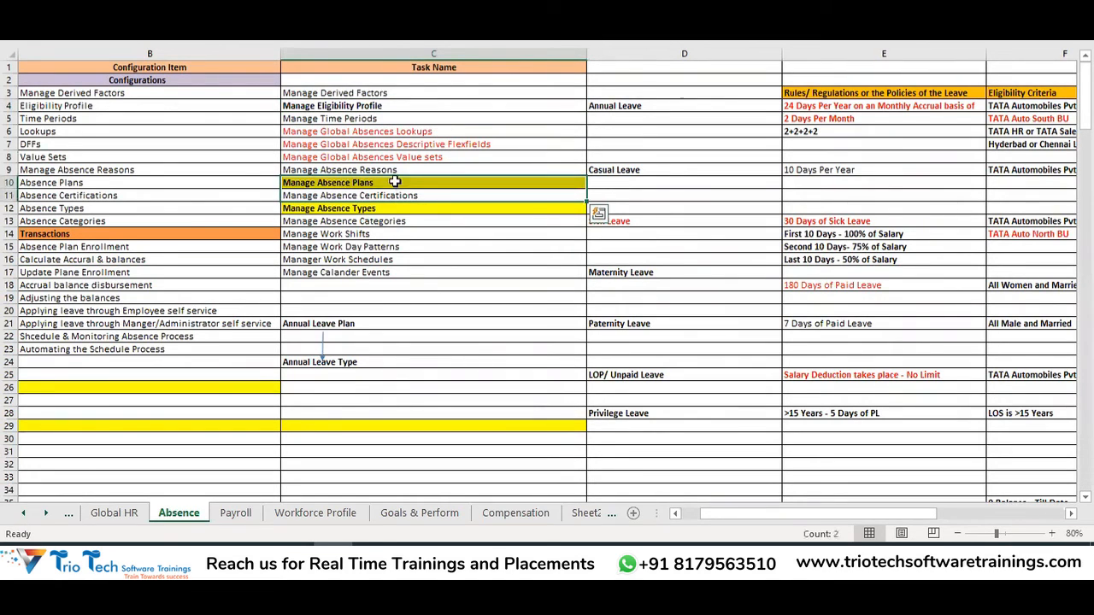
pyautogui.click(658, 103)
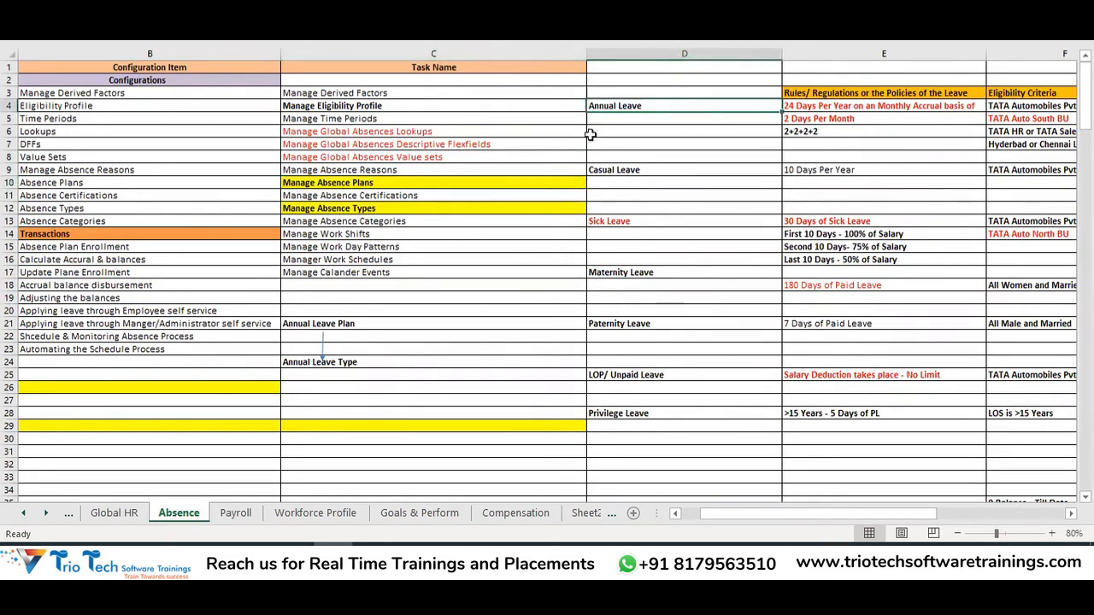
pyautogui.click(384, 183)
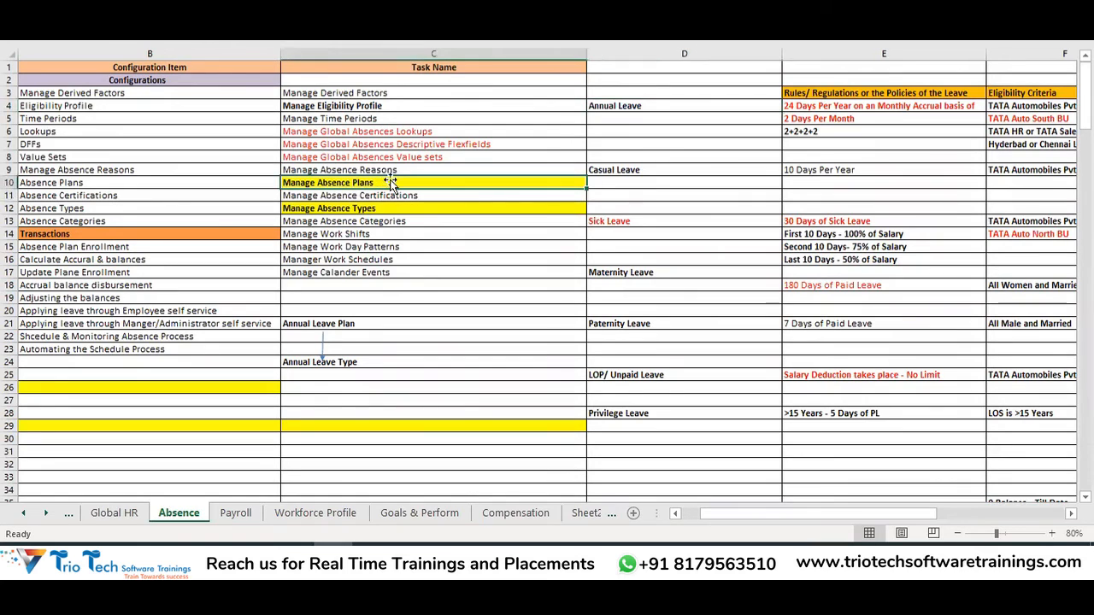
pyautogui.click(389, 105)
pyautogui.moveTo(1012, 93); pyautogui.dragTo(1020, 145)
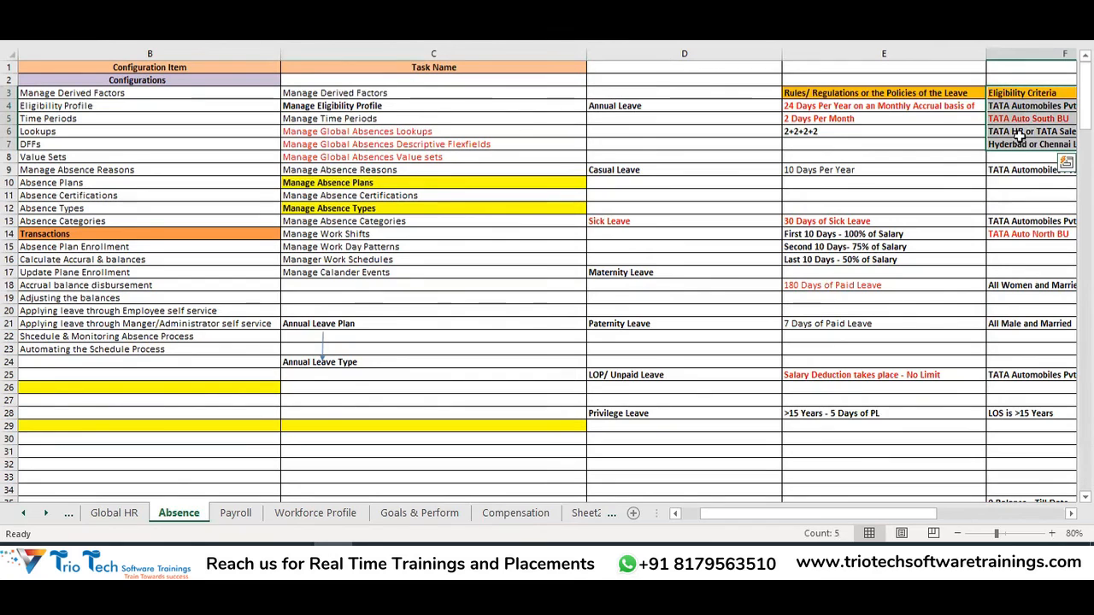
pyautogui.click(403, 107)
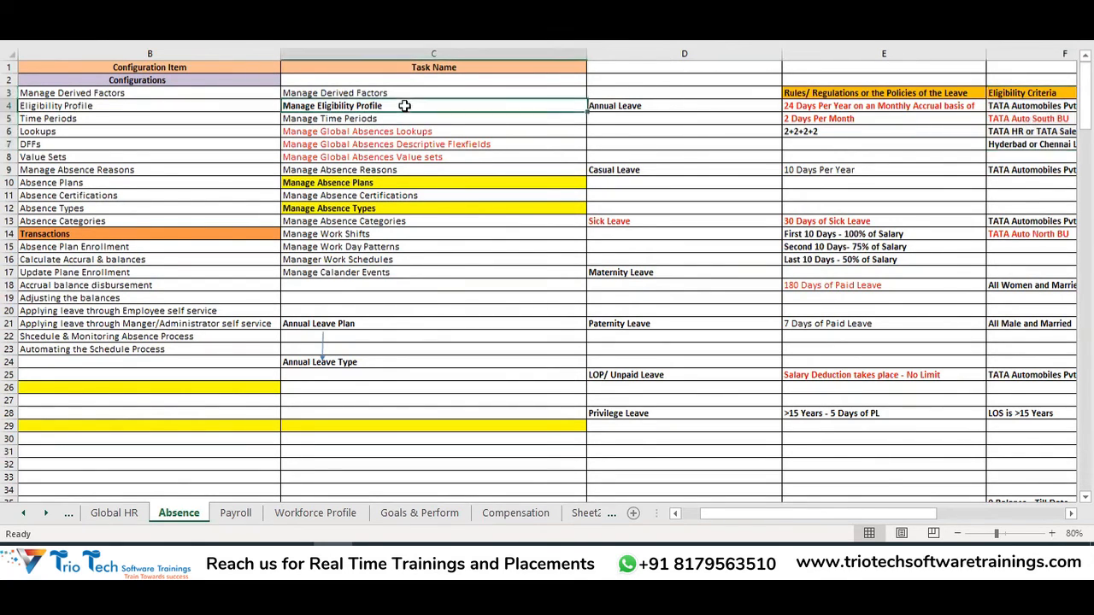
pyautogui.click(361, 184)
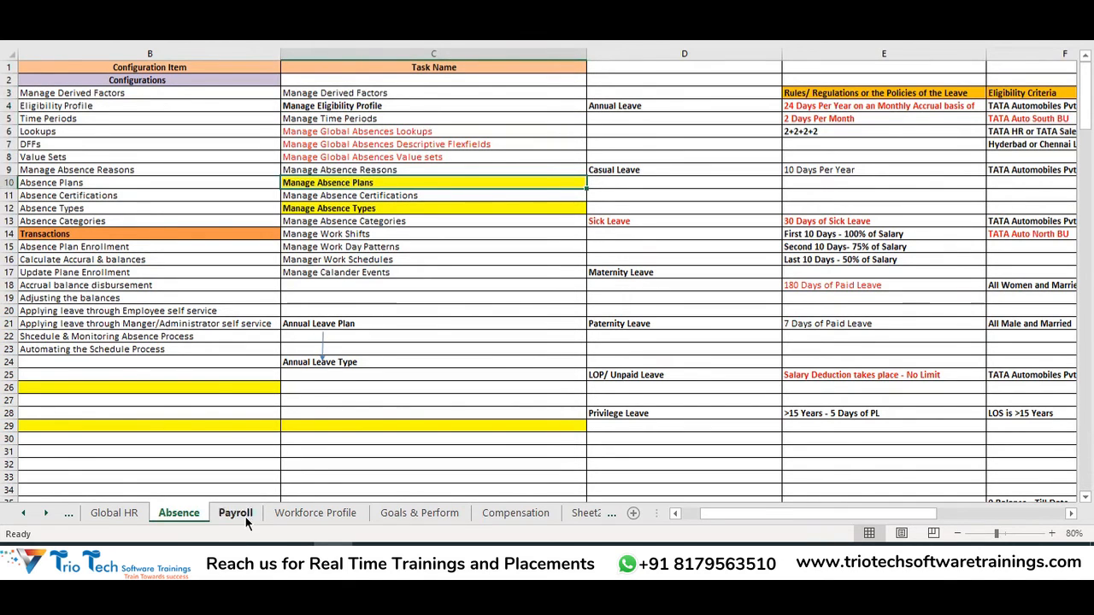
# Switch briefly to the Oracle home page, return to the Absence worksheet, and relate the criteria in F4:F8 to Manage Absence Plans and Annual Leave
pyautogui.click(412, 558)
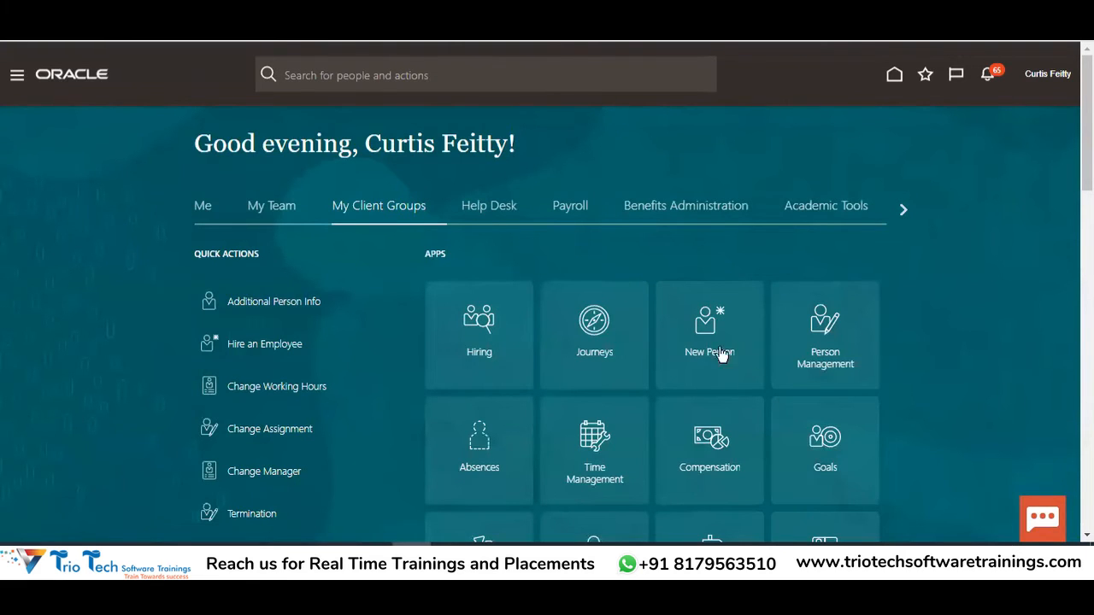
pyautogui.click(333, 557)
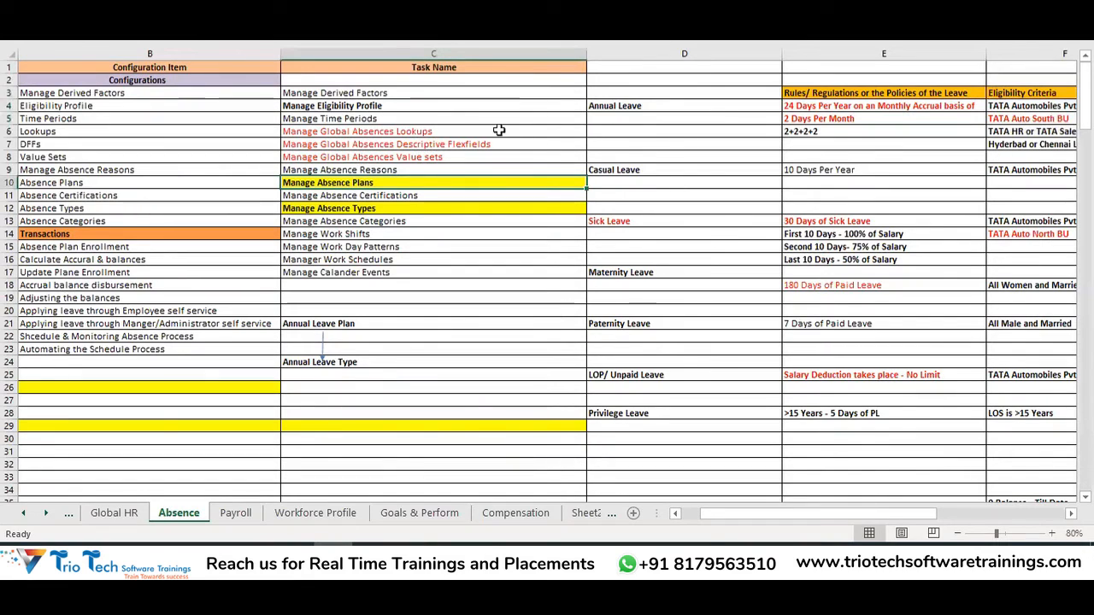
pyautogui.click(430, 105)
pyautogui.moveTo(1065, 92); pyautogui.dragTo(1032, 159)
pyautogui.click(365, 185)
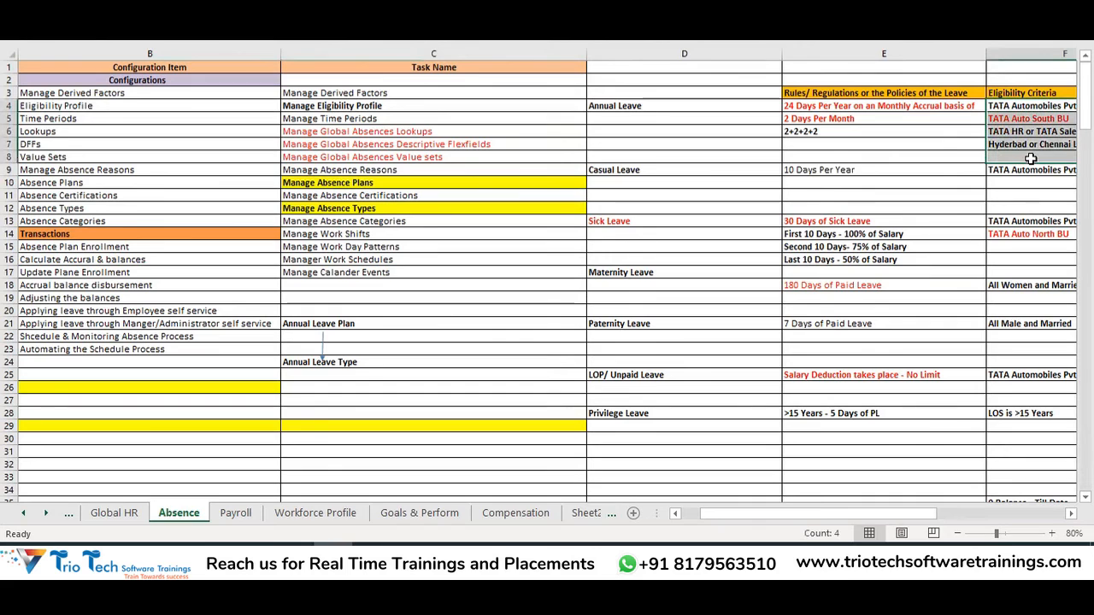
pyautogui.moveTo(814, 514); pyautogui.dragTo(829, 517)
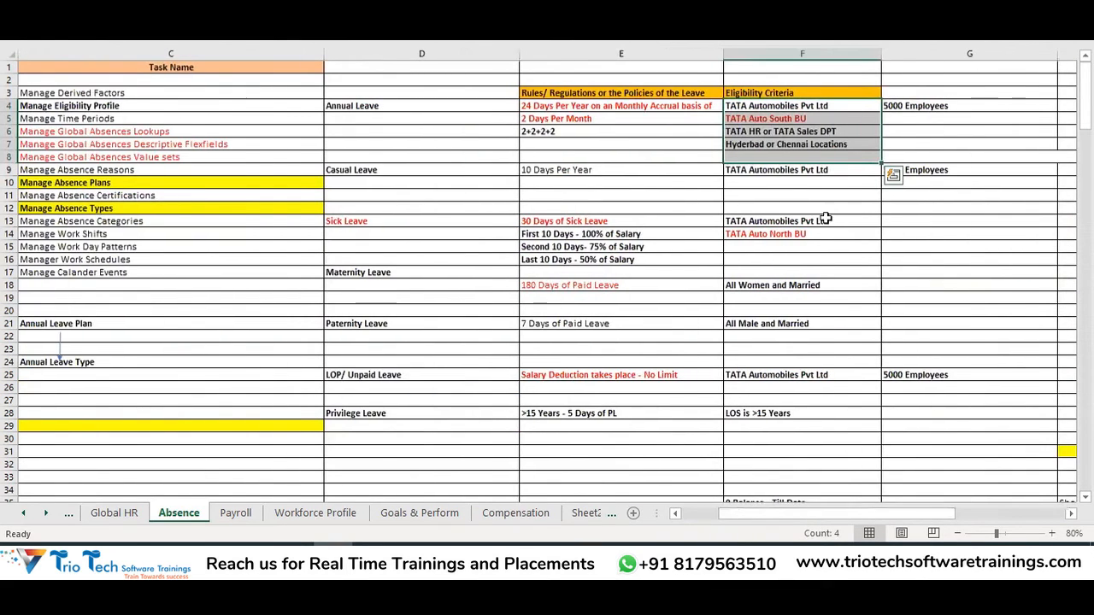
pyautogui.click(73, 183)
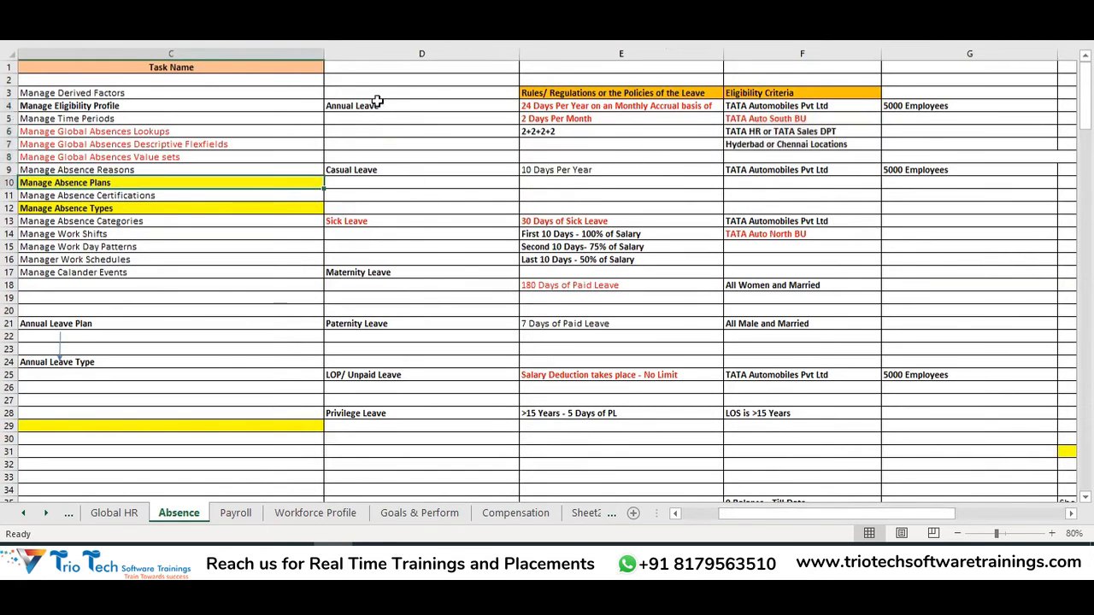
pyautogui.click(386, 104)
pyautogui.moveTo(788, 510); pyautogui.dragTo(769, 514)
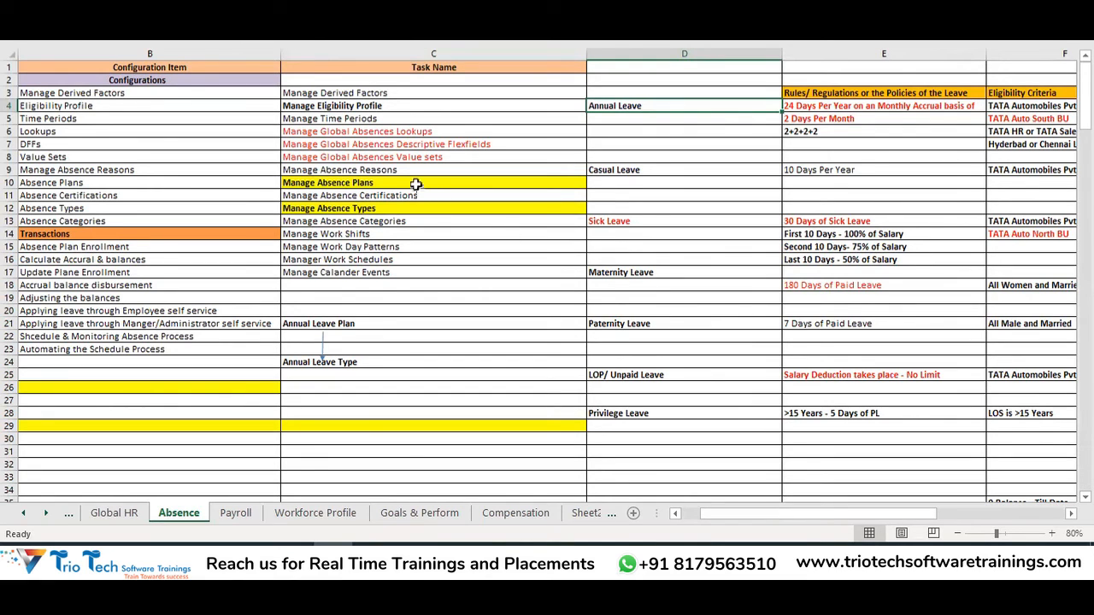
# Go over the leave types in D4:D28, checking Annual, Casual, Sick and Maternity Leave one by one against the Manage Eligibility Profile task
pyautogui.moveTo(637, 106); pyautogui.dragTo(674, 350)
pyautogui.moveTo(674, 392); pyautogui.dragTo(677, 417)
pyautogui.click(681, 117)
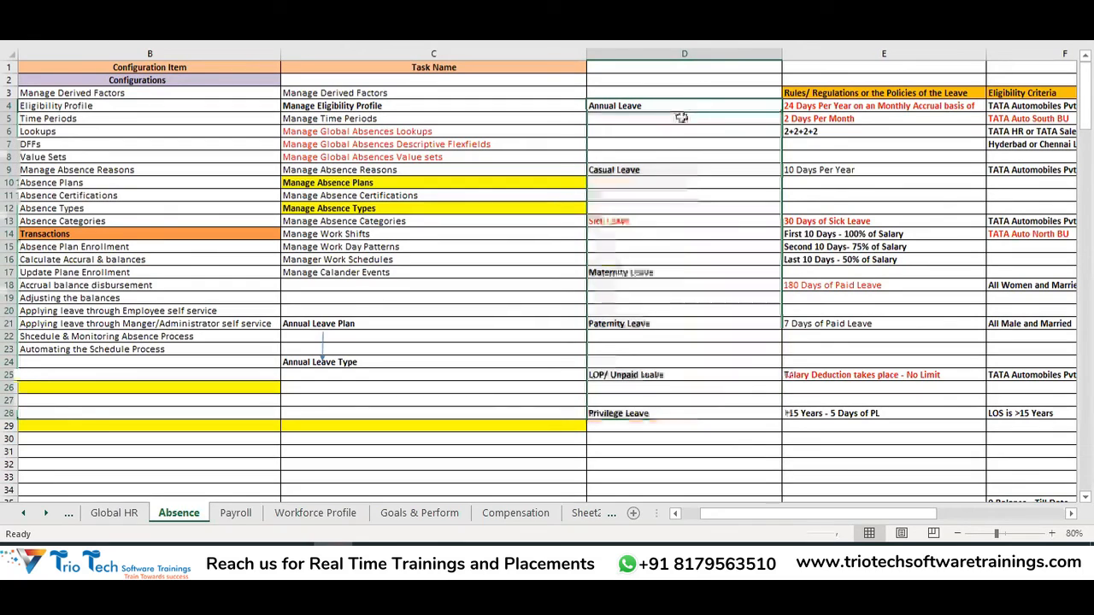
pyautogui.click(656, 173)
pyautogui.click(640, 224)
pyautogui.click(635, 263)
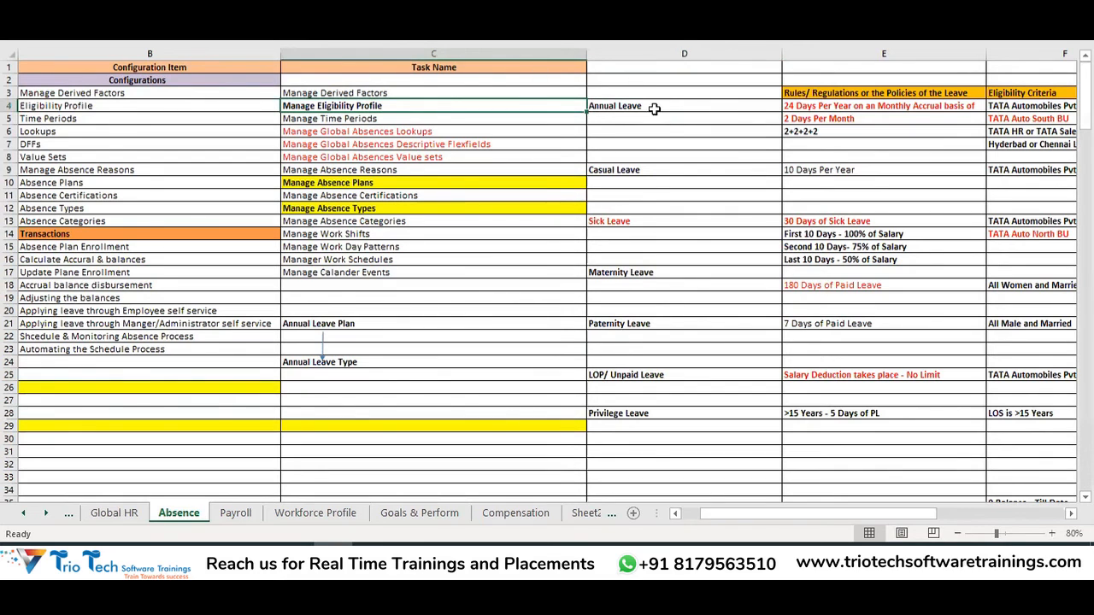
pyautogui.click(643, 169)
pyautogui.click(654, 285)
# Review the leave types in D3:D28, the eligibility profile and absence plan tasks in C4 and C10, and the criteria in F3:F28
pyautogui.moveTo(830, 516); pyautogui.dragTo(856, 511)
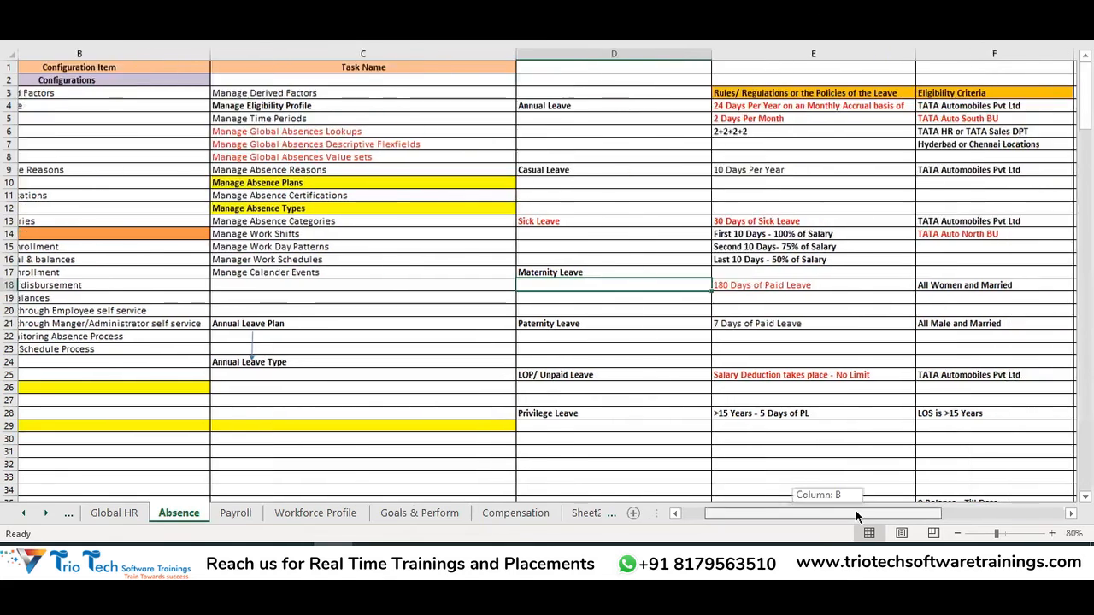
pyautogui.moveTo(492, 92); pyautogui.dragTo(466, 414)
pyautogui.moveTo(856, 512); pyautogui.dragTo(757, 513)
pyautogui.click(442, 110)
pyautogui.click(428, 105)
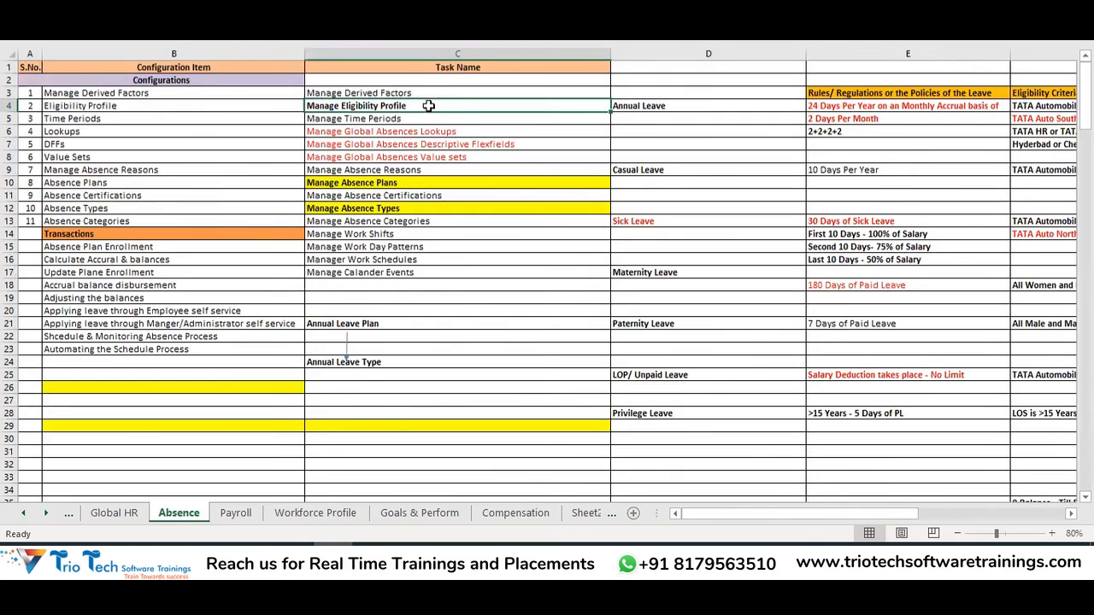
pyautogui.click(376, 183)
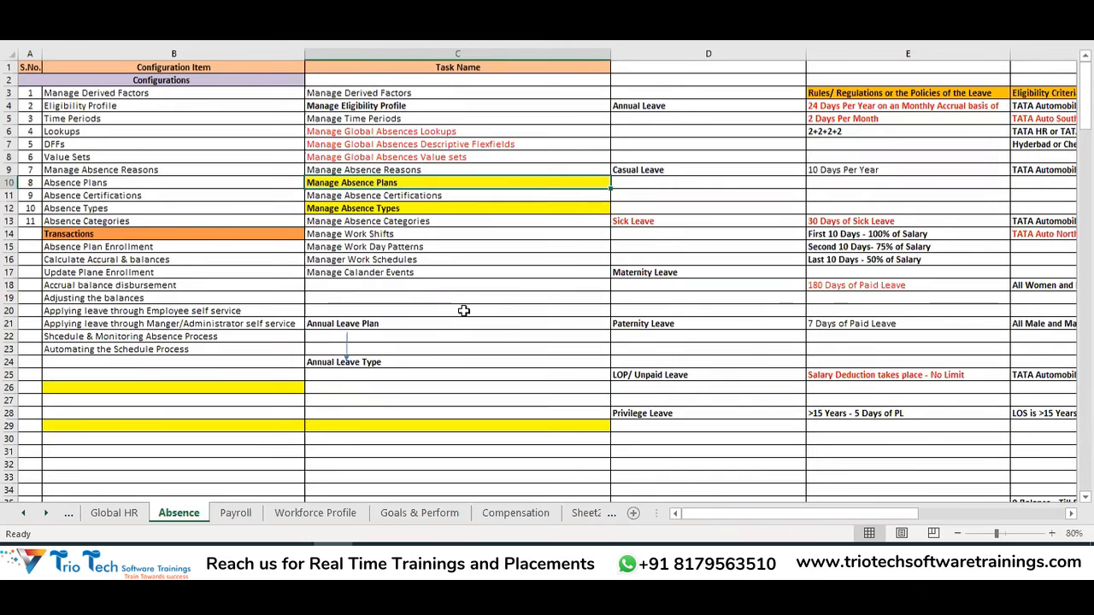
pyautogui.hscroll(5, 911, 514)
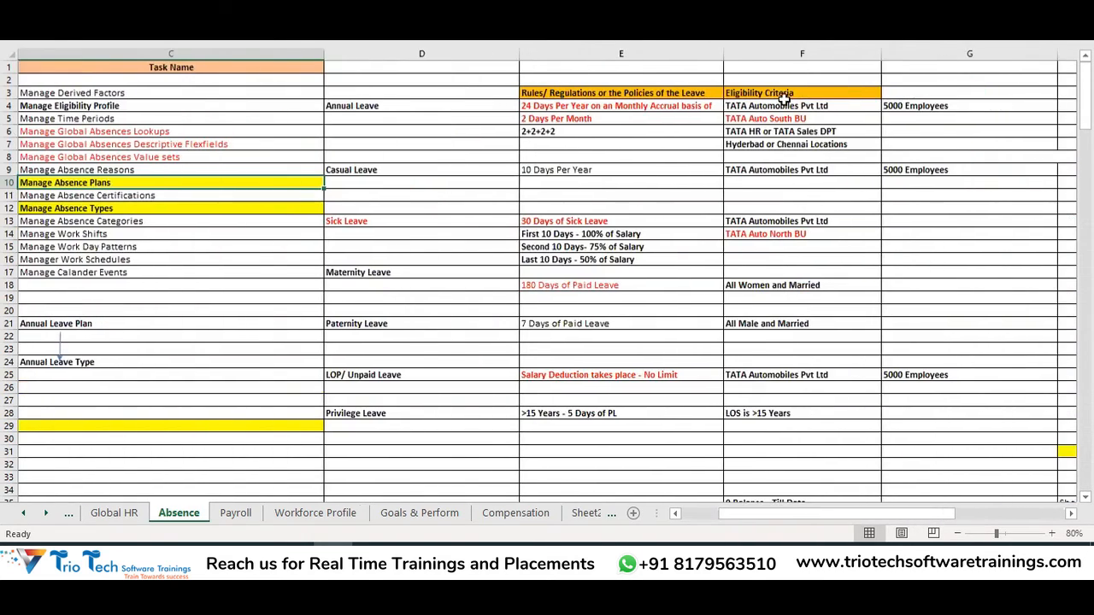
pyautogui.moveTo(782, 90); pyautogui.dragTo(742, 415)
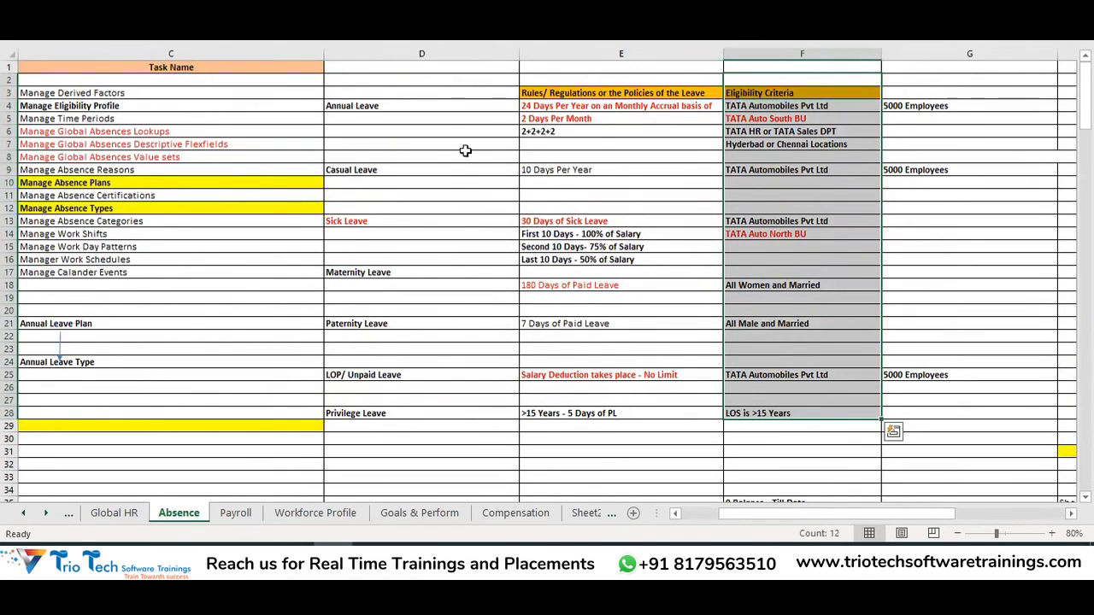
# Review the absence task names in C3:C17, from Manage Derived Factors to Manage Calander Events
pyautogui.click(407, 96)
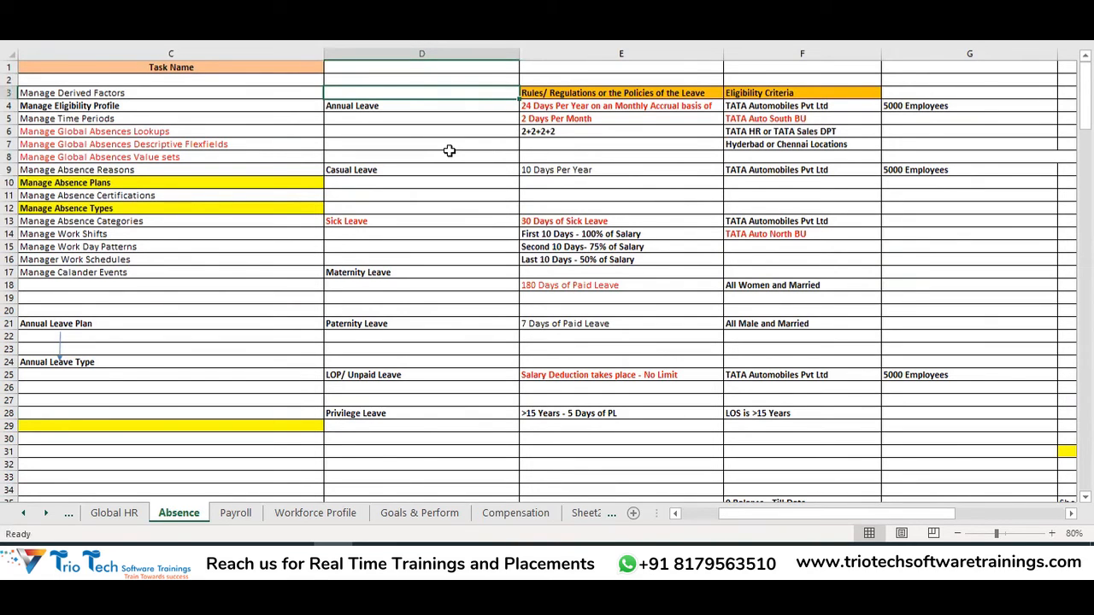
pyautogui.click(232, 105)
pyautogui.press('Left')
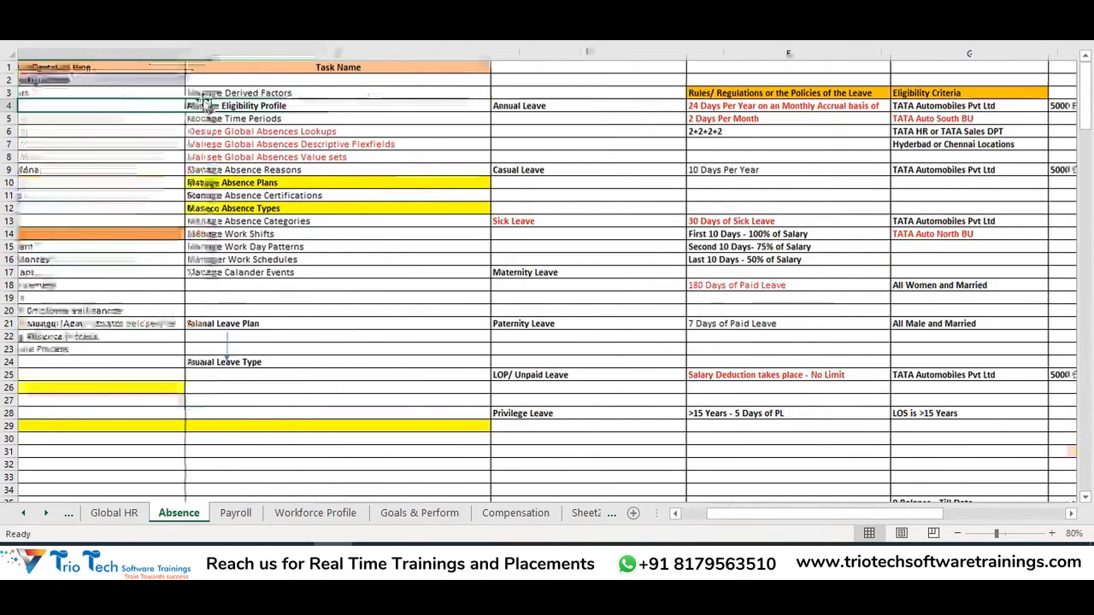
pyautogui.moveTo(371, 93); pyautogui.dragTo(367, 272)
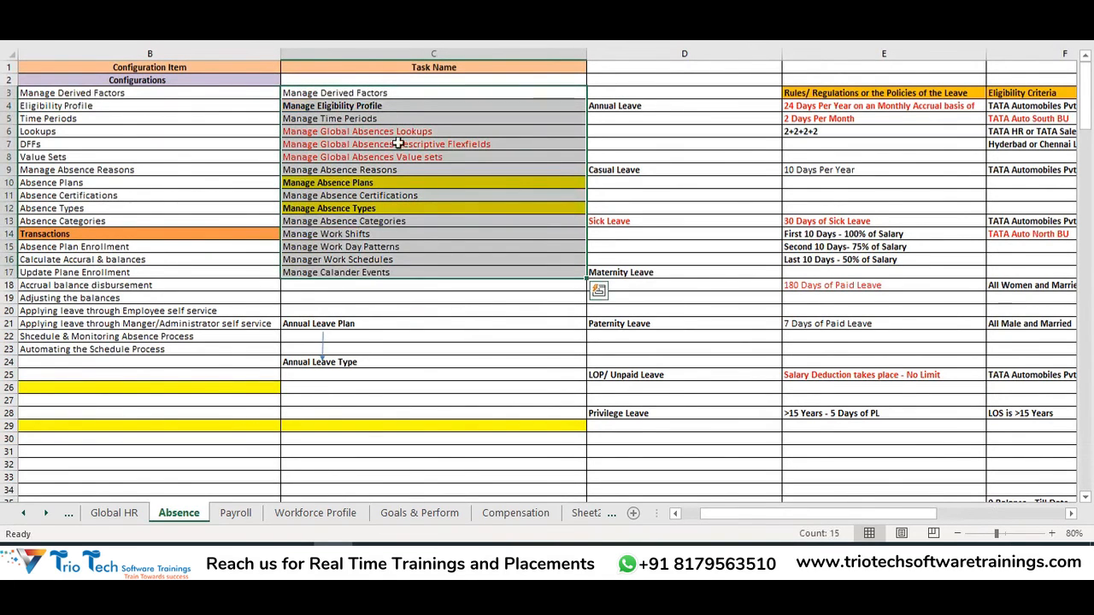
# Switch to Oracle, open Setup and Maintenance, and change the setup offering to Workforce Deployment
pyautogui.hotkey('alt', 'Tab')
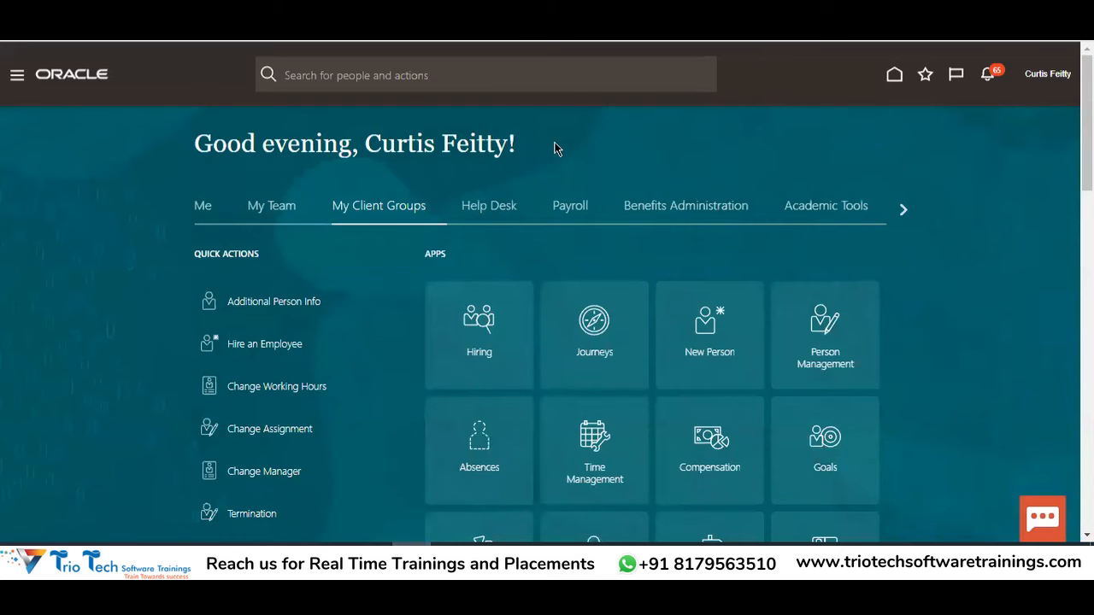
pyautogui.click(1063, 79)
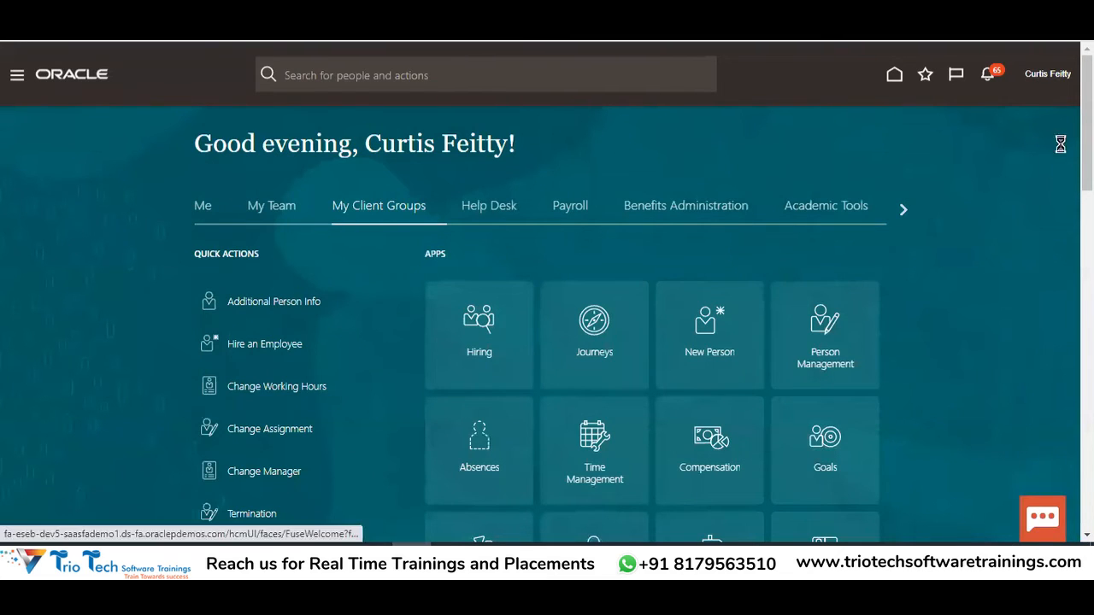
pyautogui.click(853, 290)
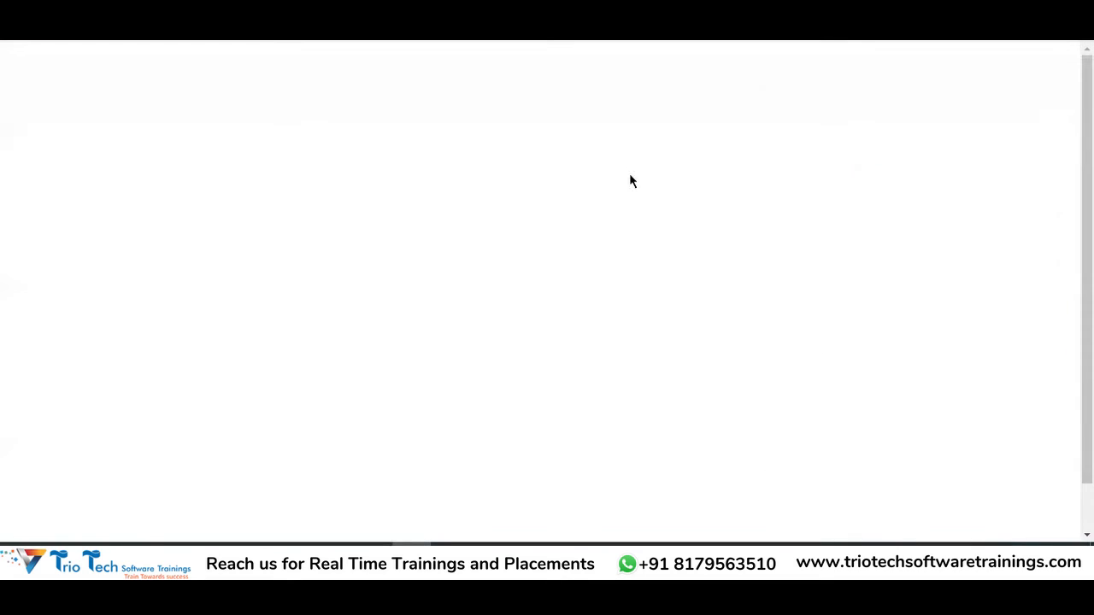
pyautogui.click(245, 98)
pyautogui.scroll(-5, 316, 223)
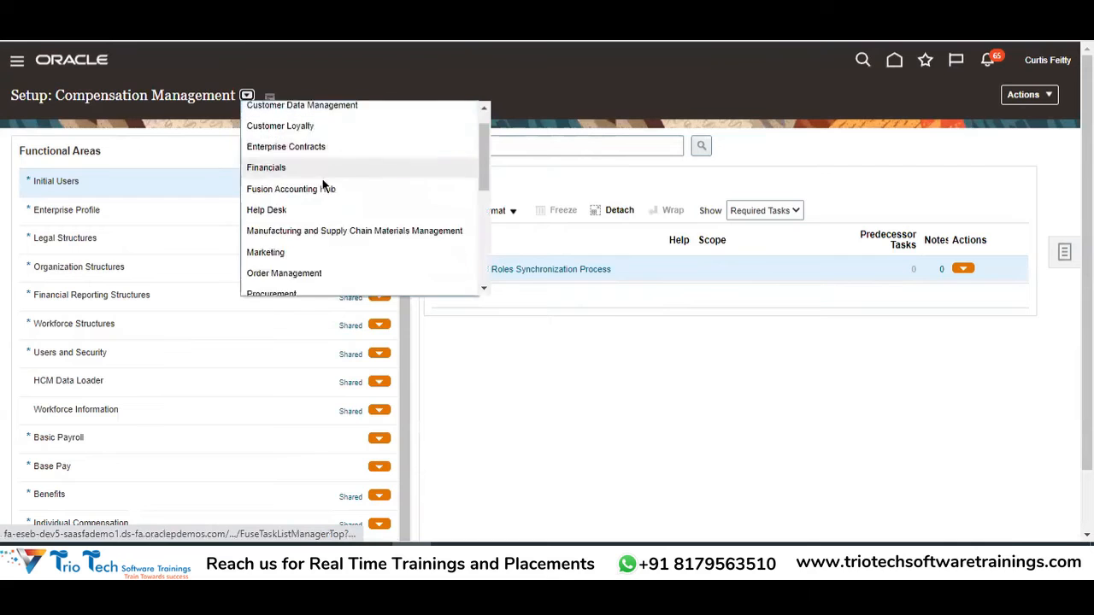
pyautogui.click(293, 265)
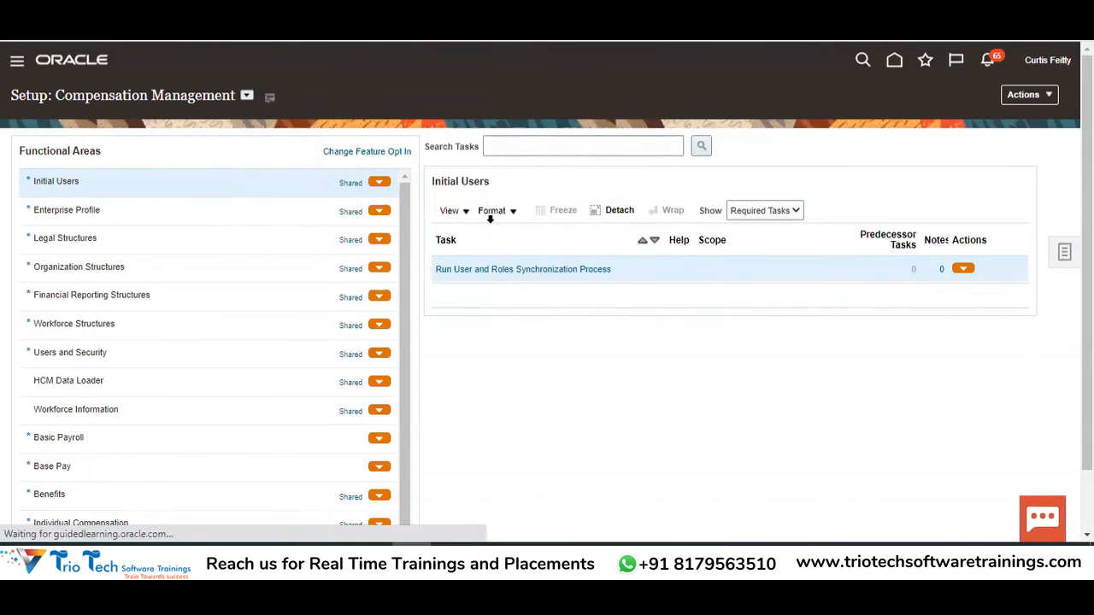
# Copy the Manage Eligibility Profile task name from C4 of the Absence worksheet and search the Oracle setup tasks for it
pyautogui.click(517, 147)
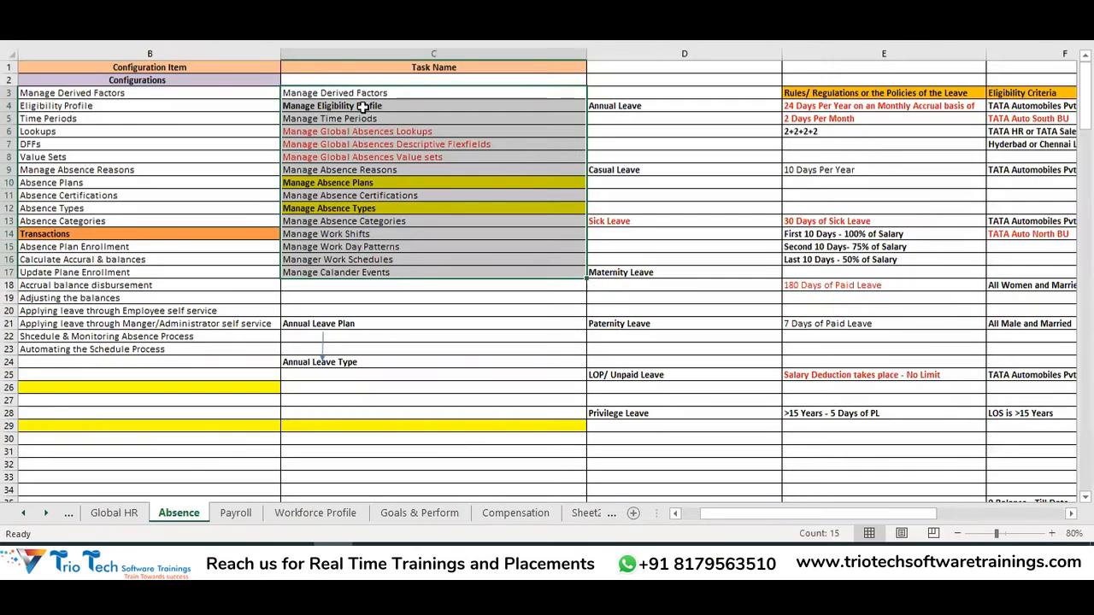
pyautogui.click(366, 104)
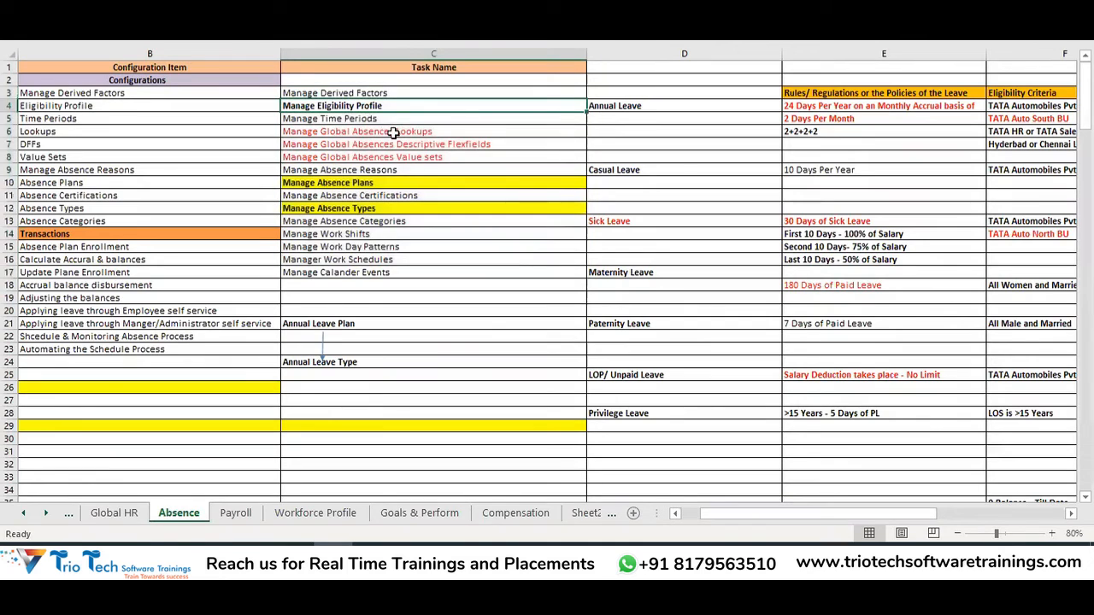
pyautogui.hotkey('ctrl', 'c')
pyautogui.hotkey('alt', 'Tab')
pyautogui.hotkey('ctrl', 'v')
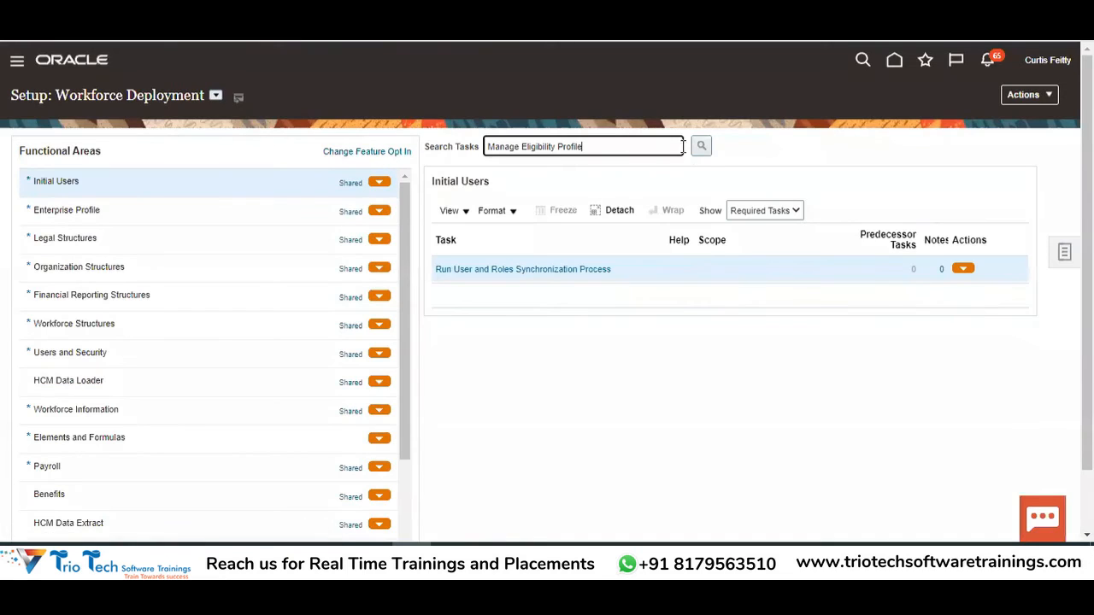
pyautogui.click(708, 144)
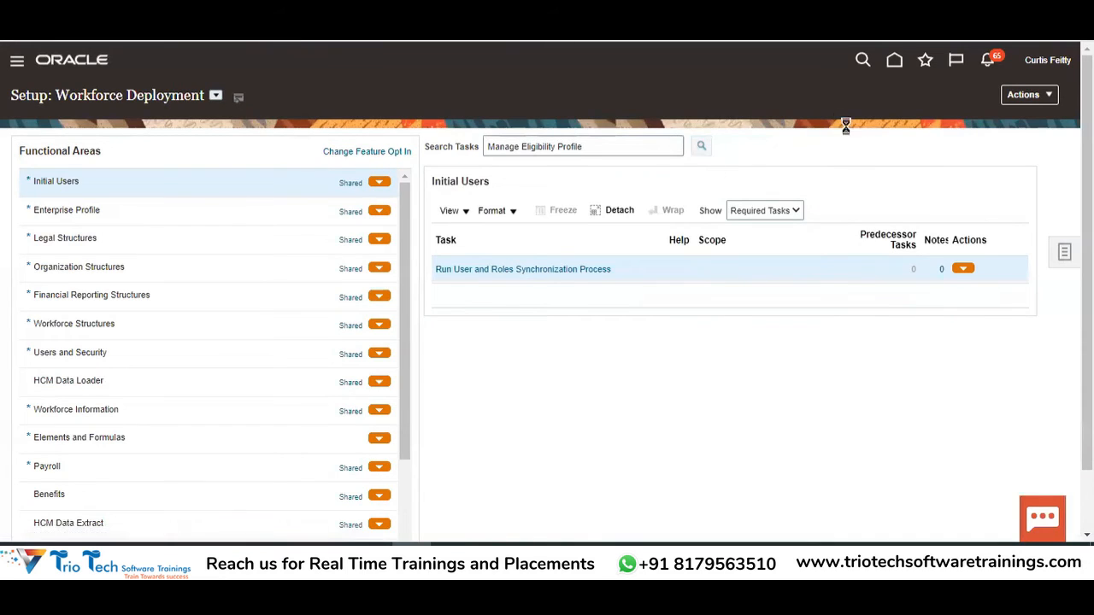
pyautogui.click(776, 266)
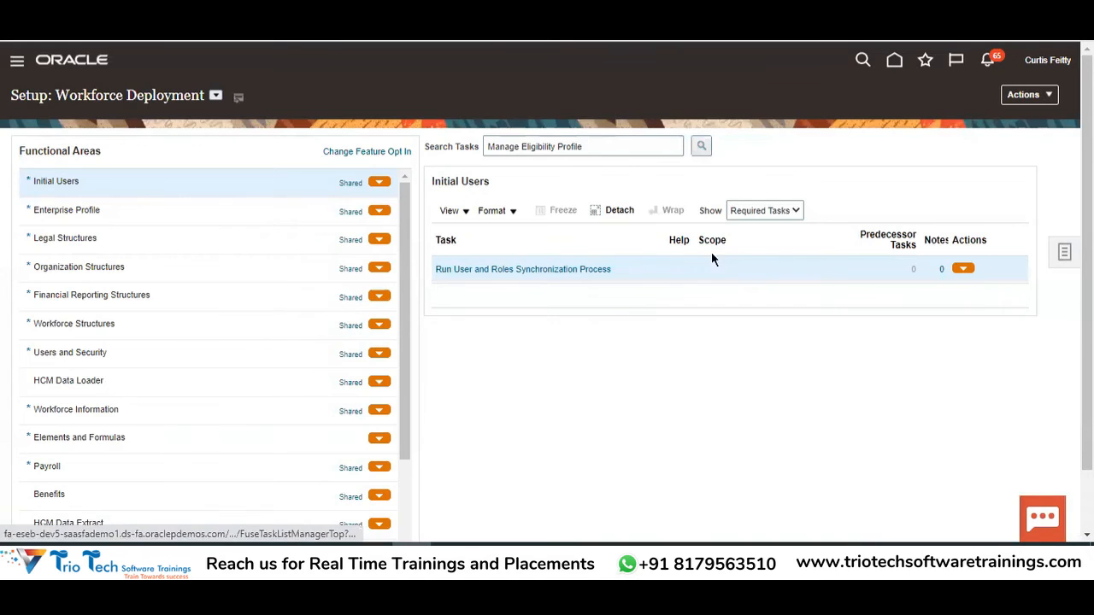
# Shorten the task search to Eligibility Profile and run it
pyautogui.click(515, 147)
pyautogui.moveTo(520, 150); pyautogui.dragTo(442, 152)
pyautogui.press('BackSpace')
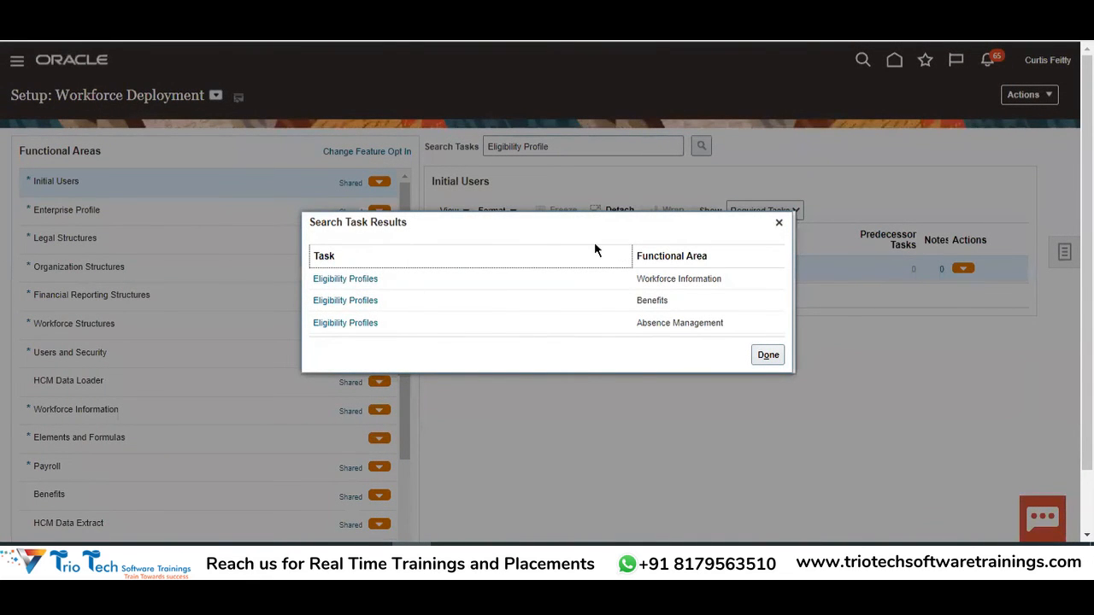
# Check Manage Absence Plans in C10 of the worksheet, then search the Oracle setup tasks for Absence
pyautogui.hotkey('alt', 'Tab')
pyautogui.click(371, 183)
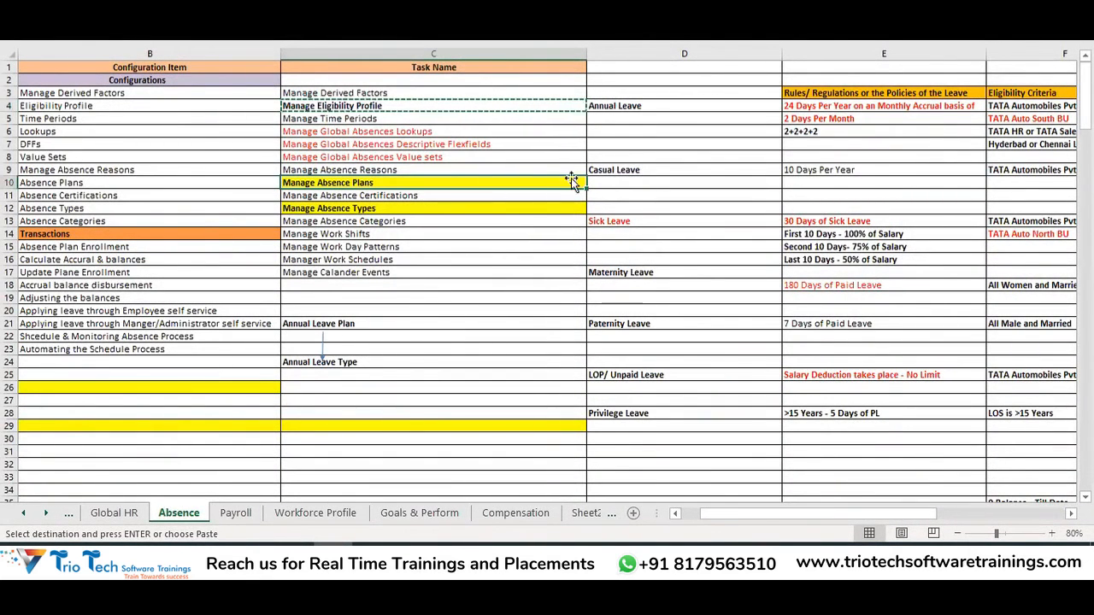
pyautogui.hotkey('alt', 'Tab')
pyautogui.click(778, 223)
pyautogui.moveTo(610, 147); pyautogui.dragTo(326, 163)
pyautogui.press('BackSpace')
pyautogui.write('Absence')
pyautogui.press('Return')
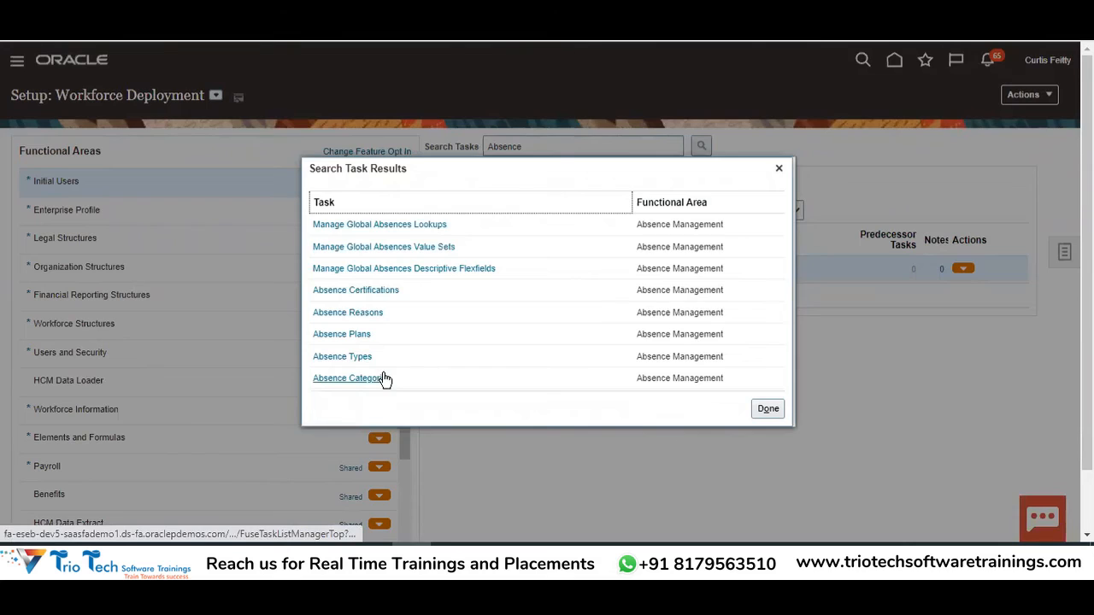
# Compare the absence tasks in C9:C13 of the worksheet with the task search results in Oracle
pyautogui.hotkey('alt', 'Tab')
pyautogui.click(340, 171)
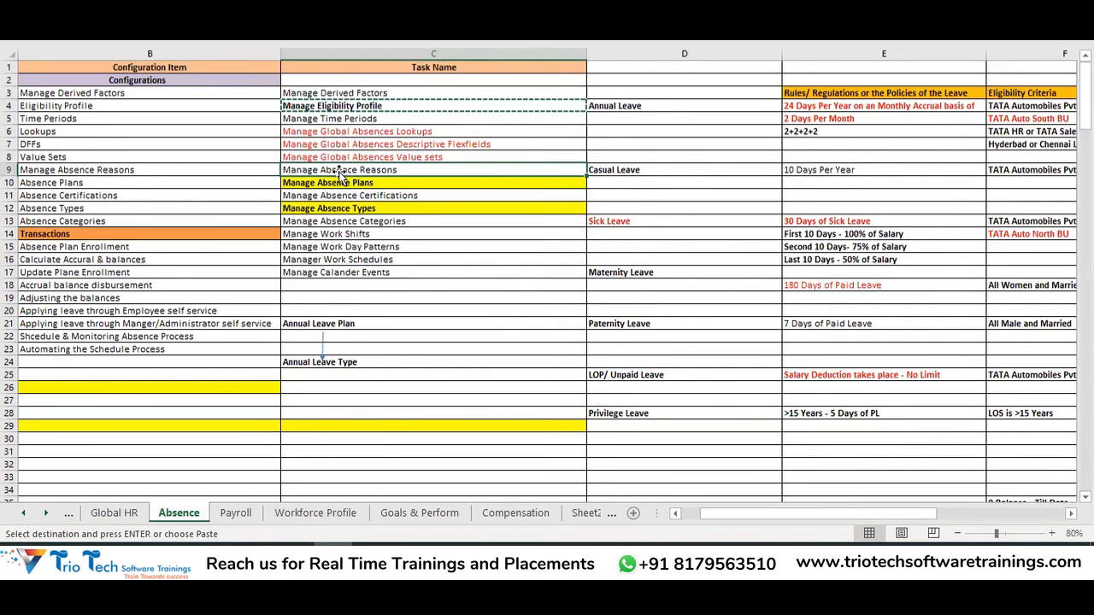
pyautogui.click(343, 184)
pyautogui.click(355, 197)
pyautogui.moveTo(359, 220); pyautogui.dragTo(331, 171)
pyautogui.hotkey('alt', 'Tab')
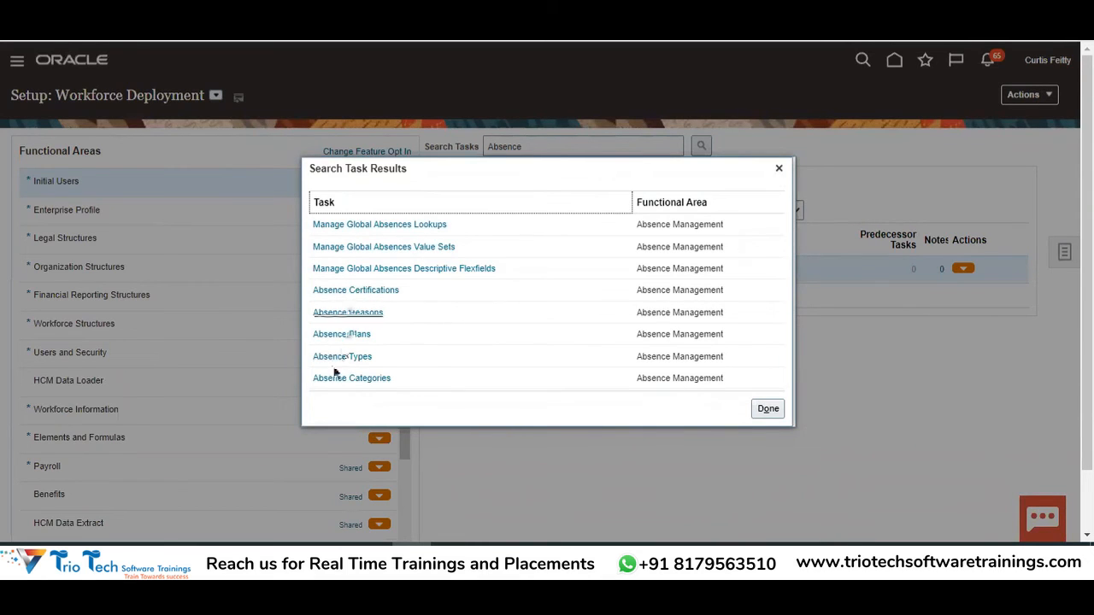
# Close the task search results, return to the Oracle home page, and open Absences under My Client Groups
pyautogui.click(779, 169)
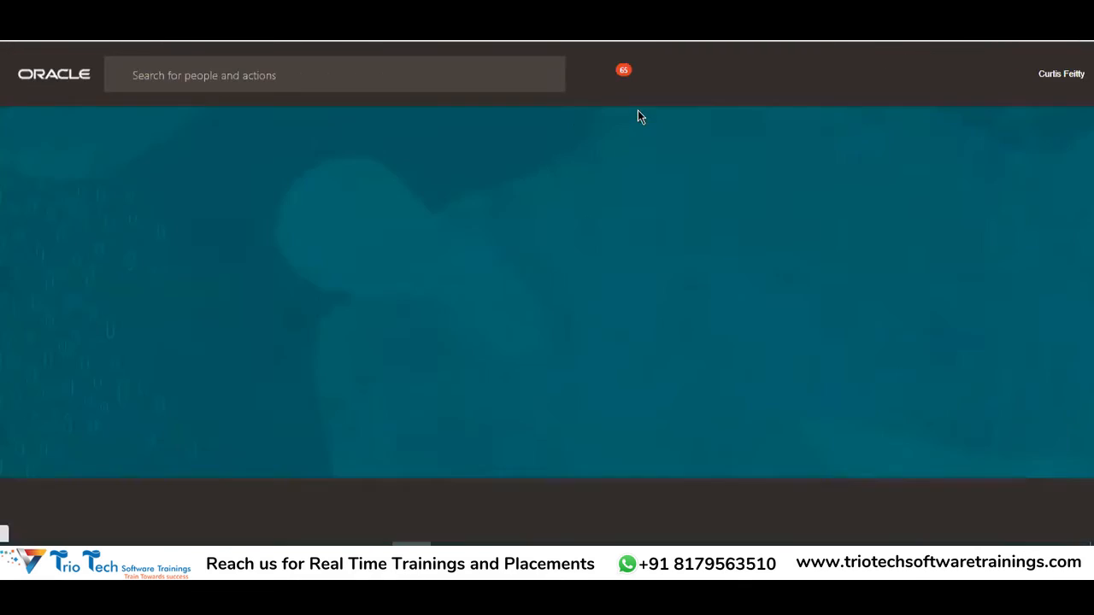
pyautogui.click(386, 209)
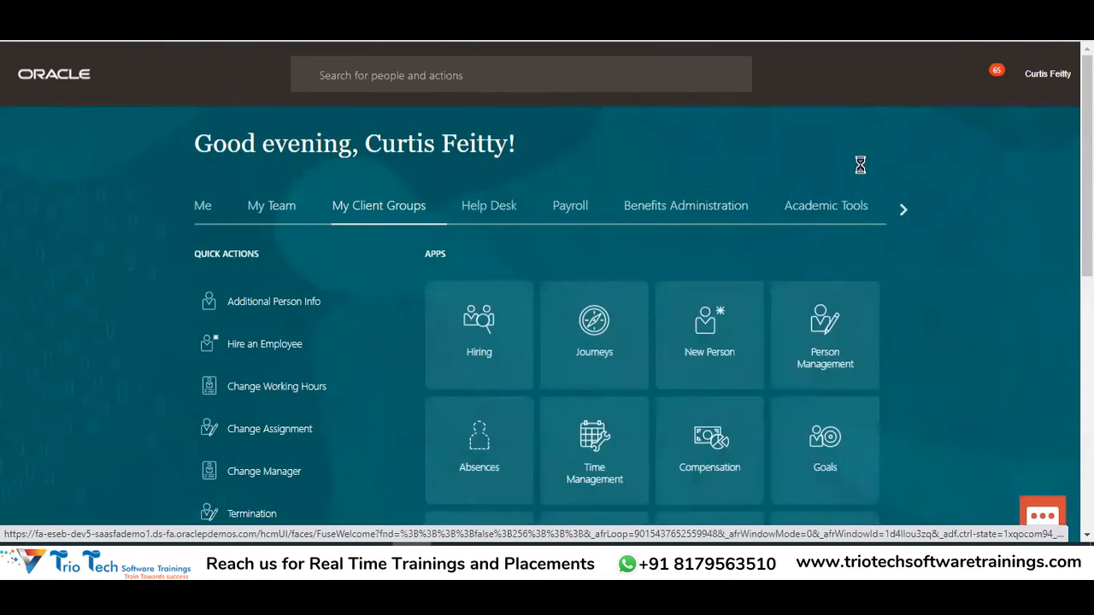
pyautogui.scroll(-1, 862, 157)
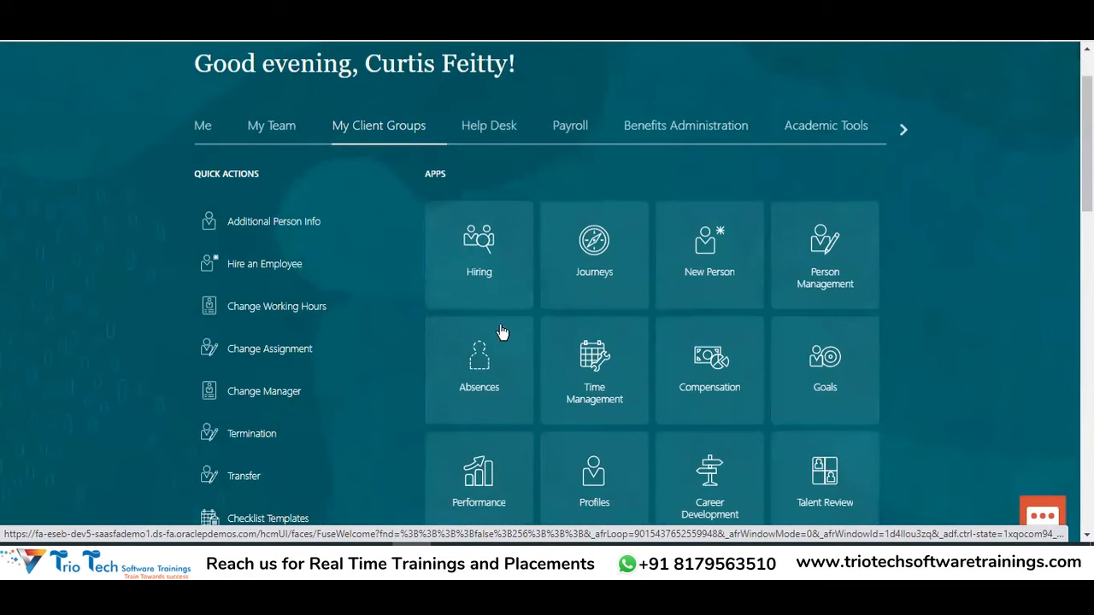
pyautogui.scroll(1, 739, 275)
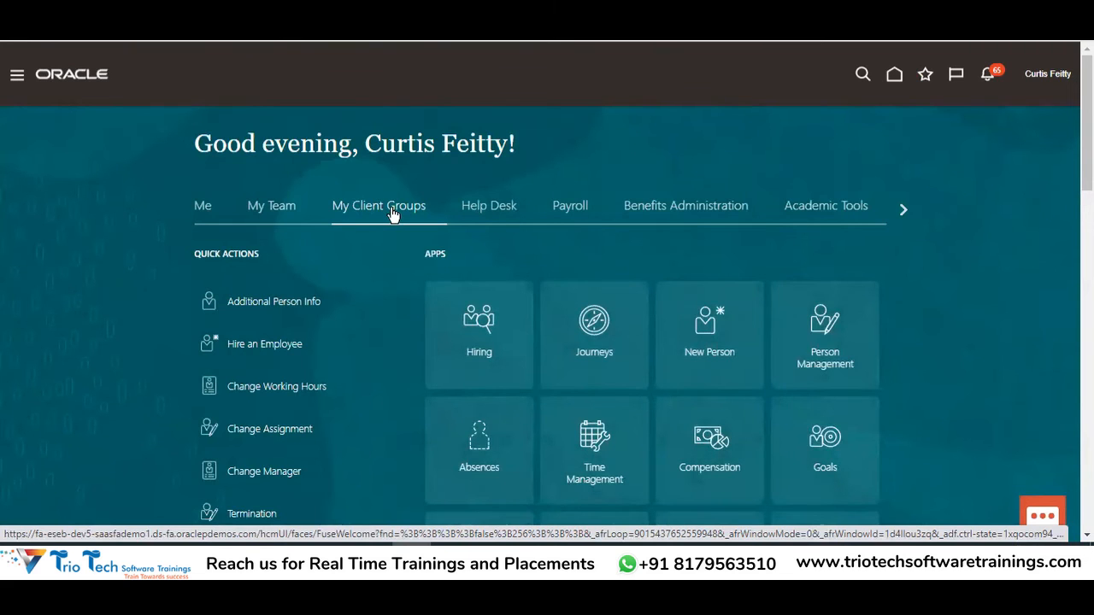
pyautogui.scroll(-2, 706, 195)
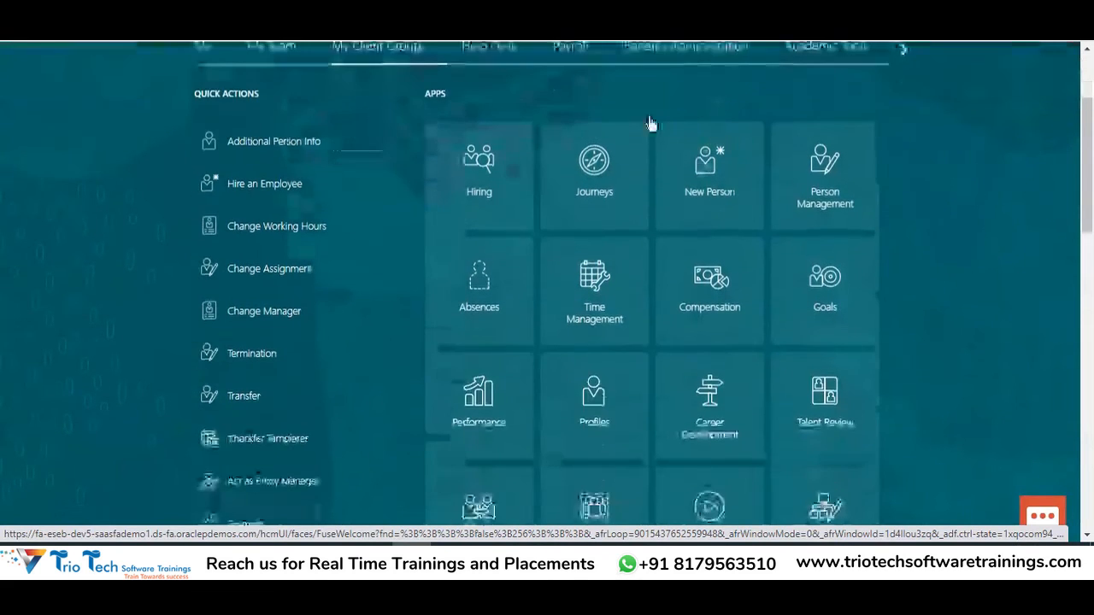
pyautogui.click(473, 283)
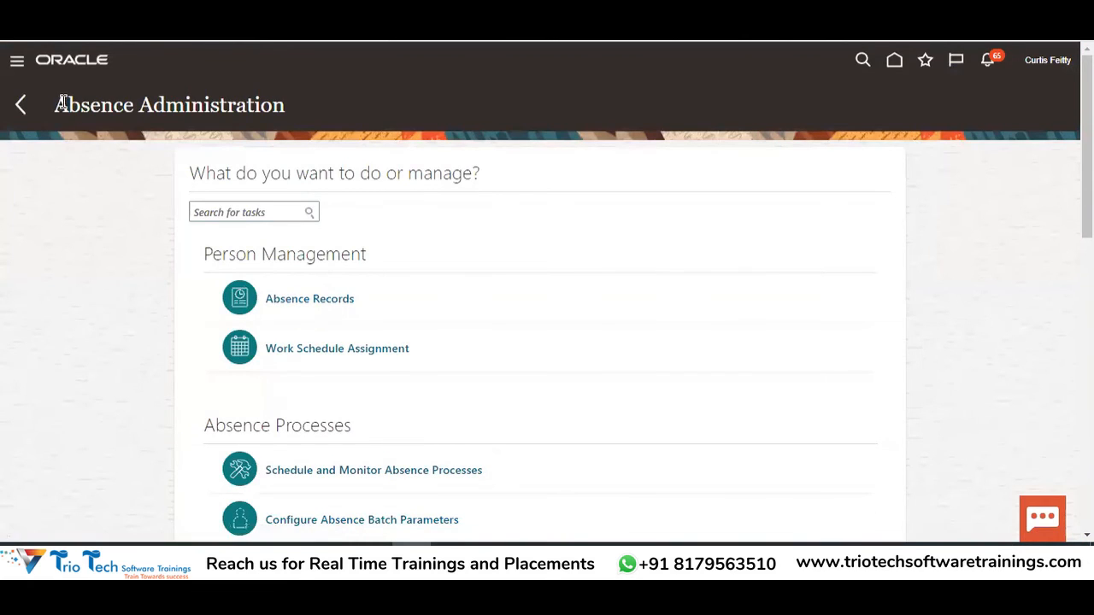
# Look through the task groups on the Absence Administration page, comparing Absence Definitions with the tasks in C9:C13 of the worksheet
pyautogui.moveTo(60, 103); pyautogui.dragTo(288, 113)
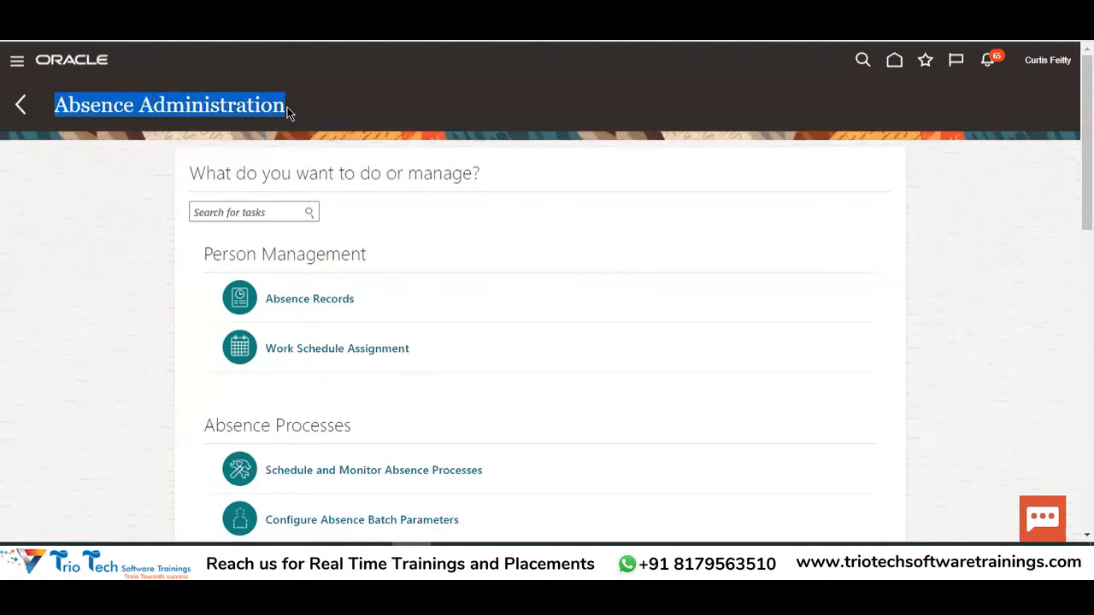
pyautogui.scroll(-8, 434, 283)
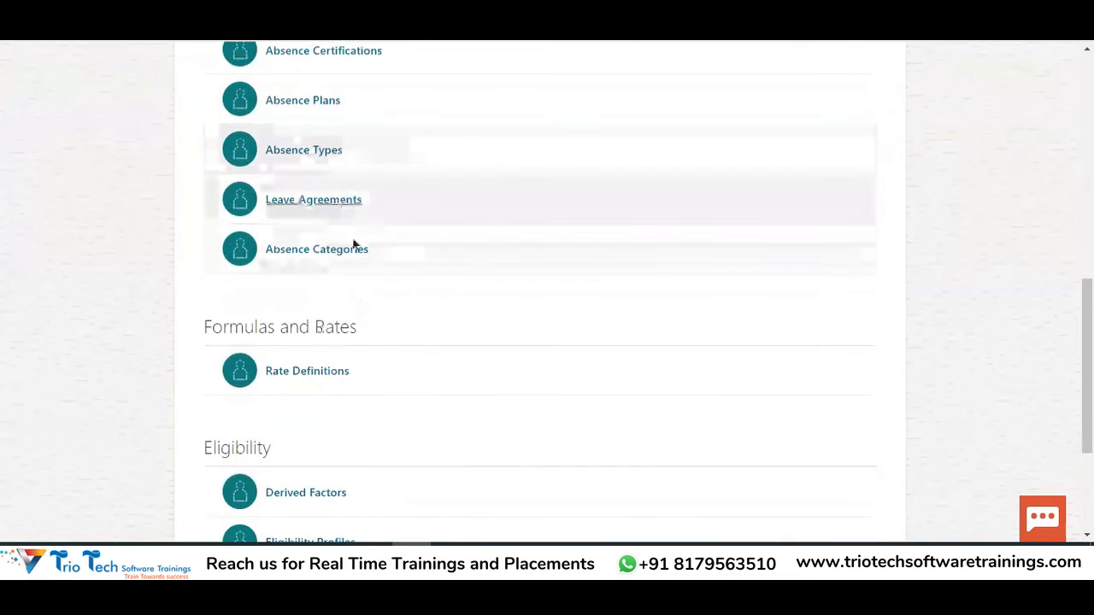
pyautogui.scroll(-2, 354, 247)
pyautogui.scroll(10, 357, 272)
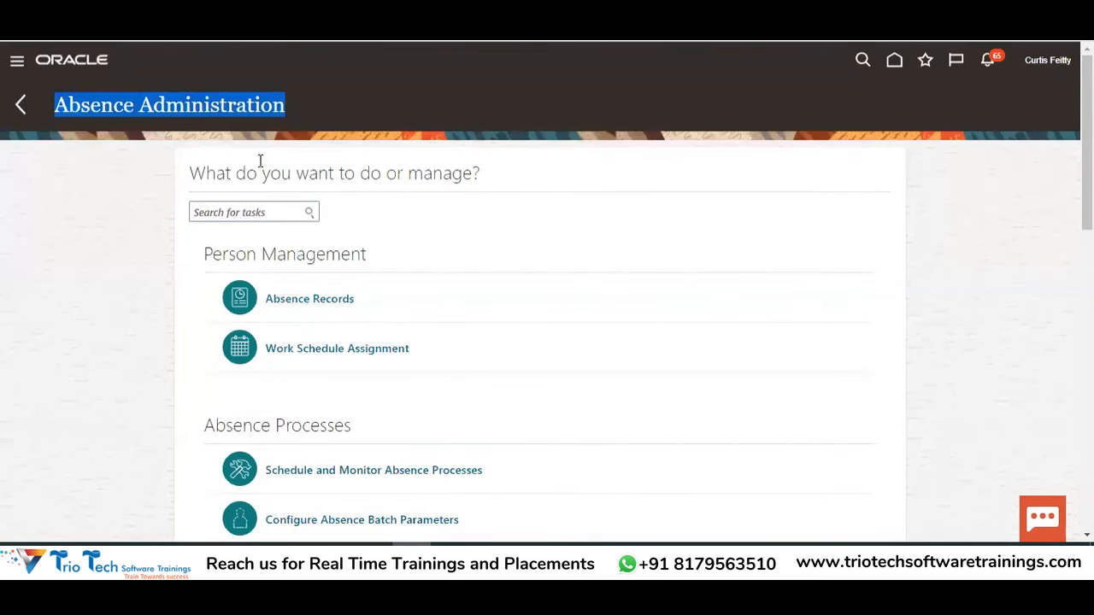
pyautogui.scroll(-6, 365, 237)
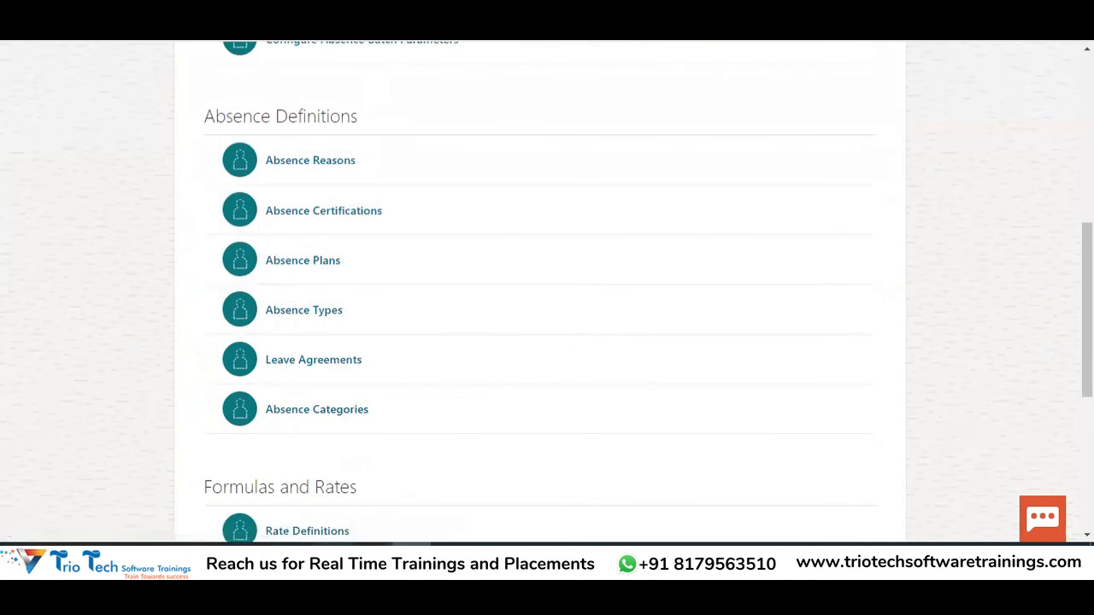
pyautogui.click(333, 558)
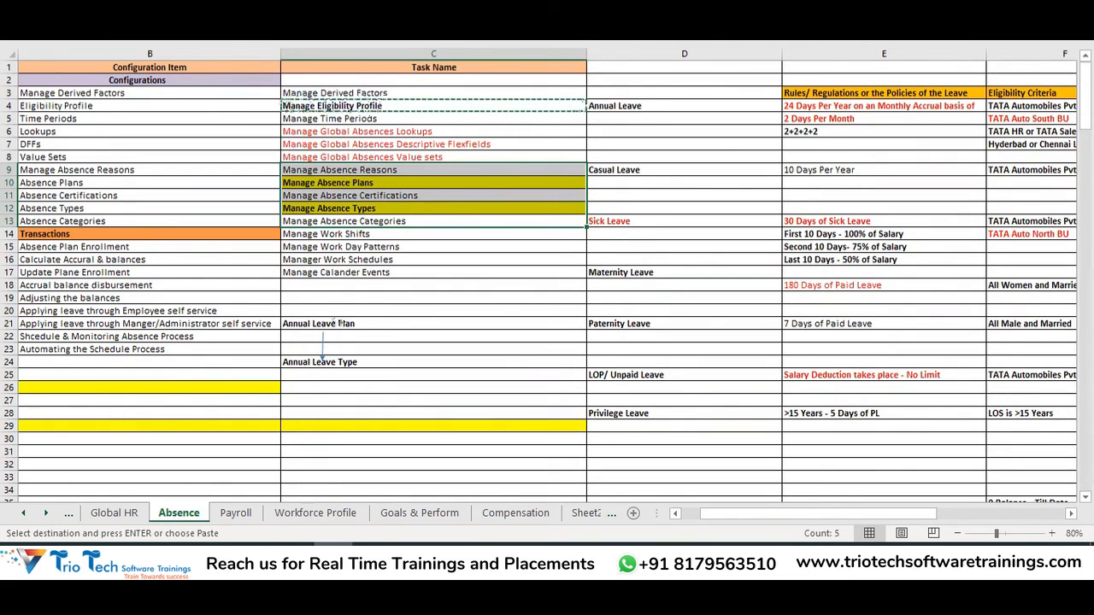
pyautogui.click(372, 558)
pyautogui.scroll(-5, 399, 293)
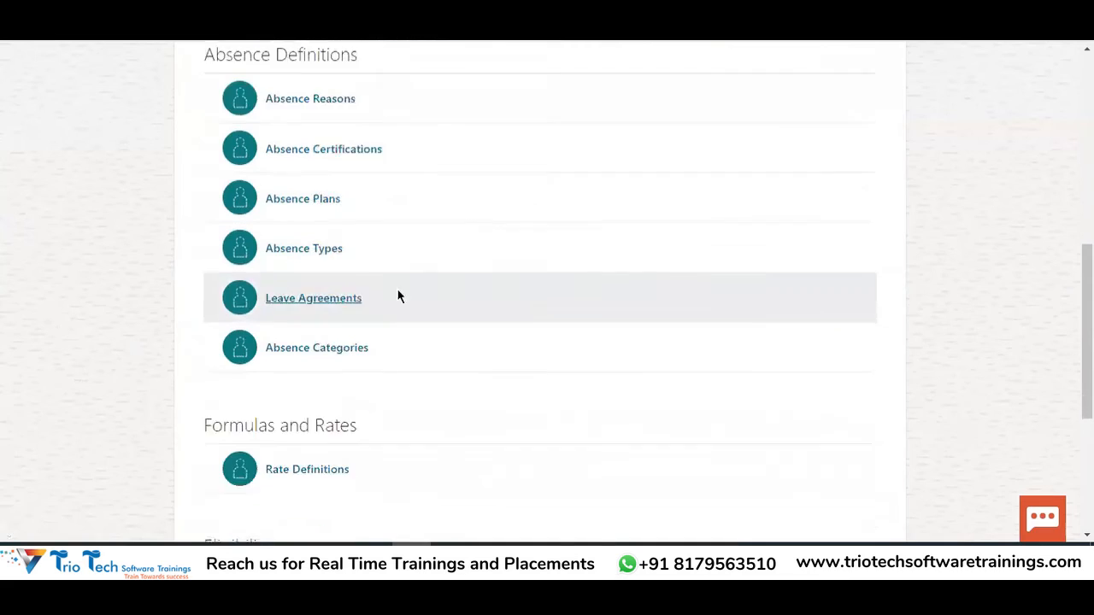
pyautogui.scroll(-1, 505, 294)
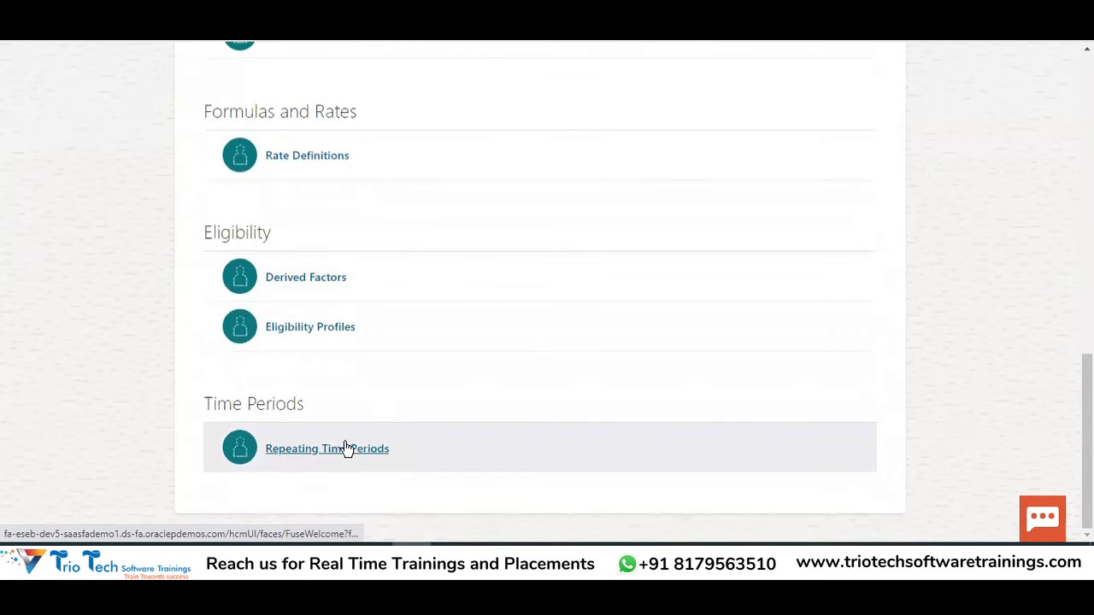
# Compare the derived factors, eligibility profile and time period tasks in C3:C5 with the Eligibility and Time Periods groups in Absence Administration
pyautogui.hotkey('alt', 'Tab')
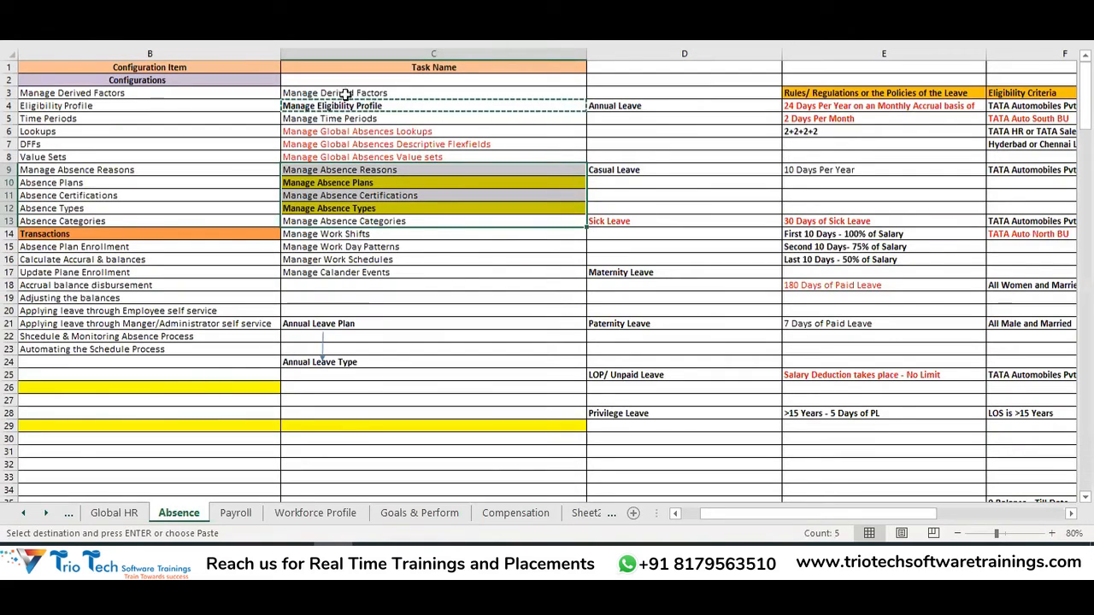
pyautogui.moveTo(346, 92); pyautogui.dragTo(345, 120)
pyautogui.hotkey('ctrl', 'c')
pyautogui.hotkey('ctrl', 'v')
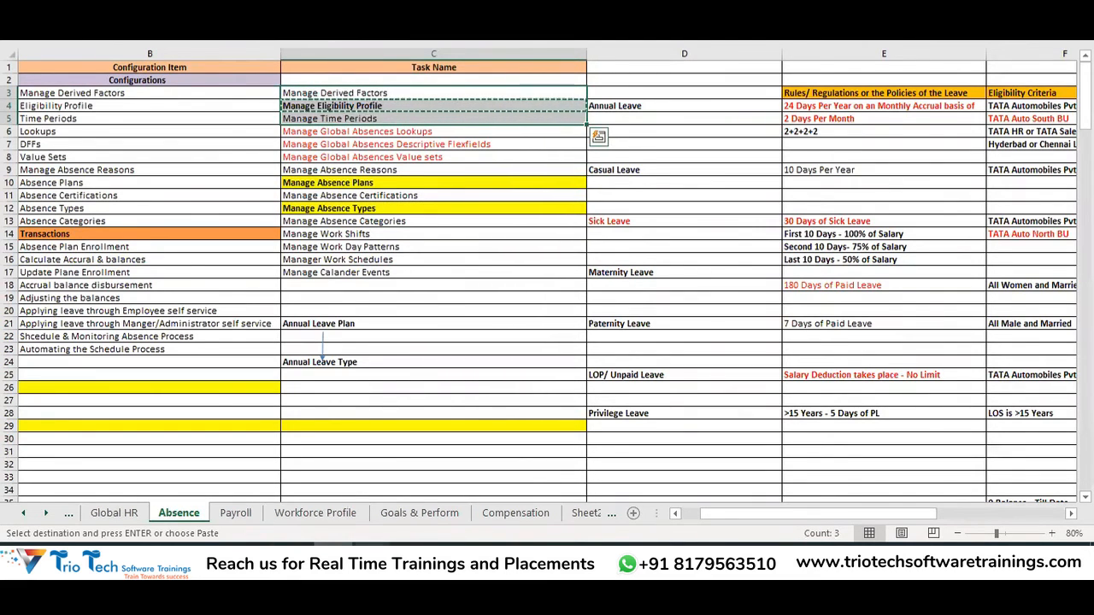
pyautogui.hotkey('alt', 'Tab')
pyautogui.scroll(10, 490, 296)
pyautogui.click(18, 173)
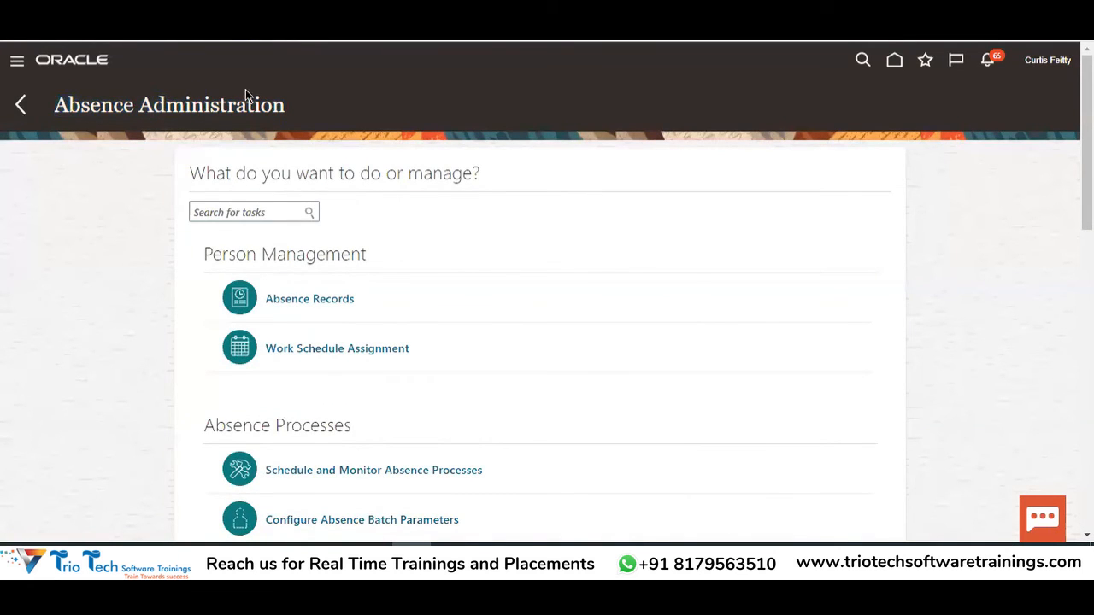
pyautogui.scroll(-6, 442, 210)
pyautogui.scroll(-5, 308, 342)
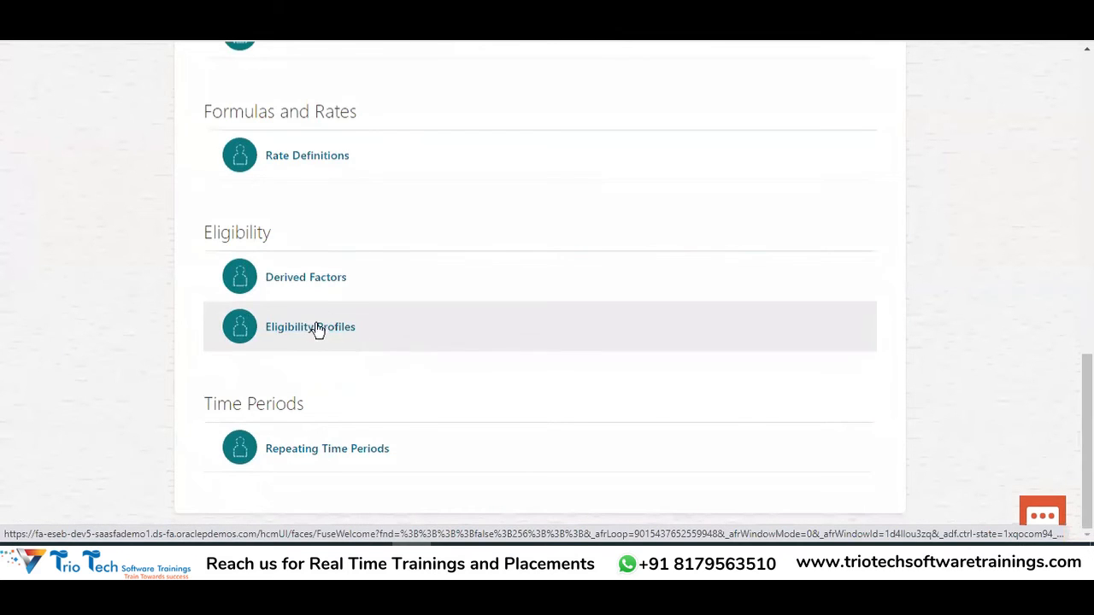
# Compare the Eligibility task group in Absence Administration with the Manage Eligibility Profile task in C4 of the worksheet
pyautogui.scroll(4, 273, 248)
pyautogui.scroll(-5, 305, 328)
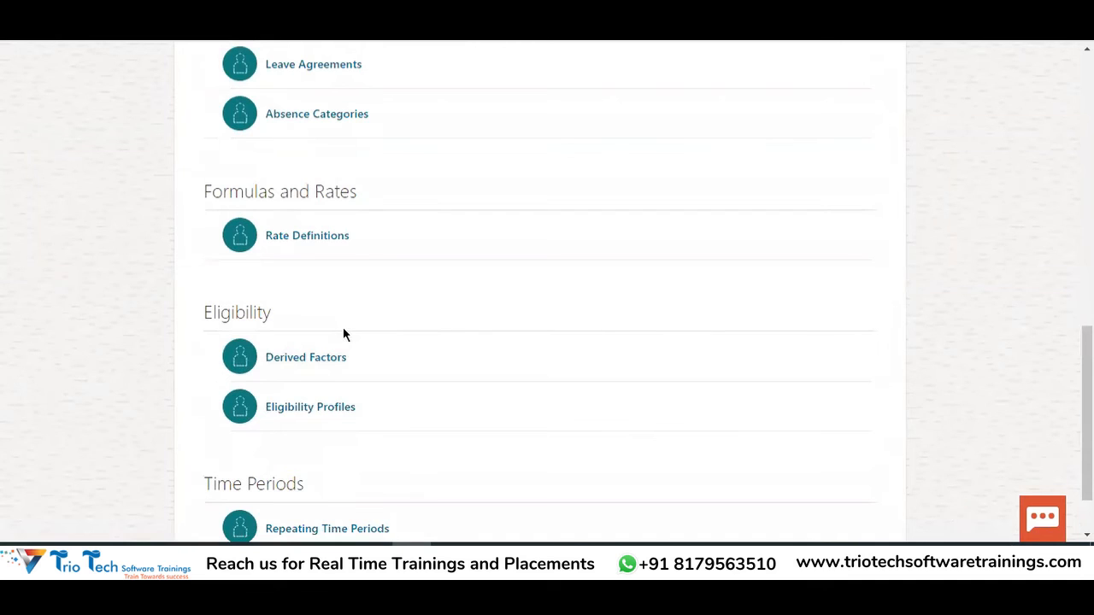
pyautogui.scroll(6, 524, 295)
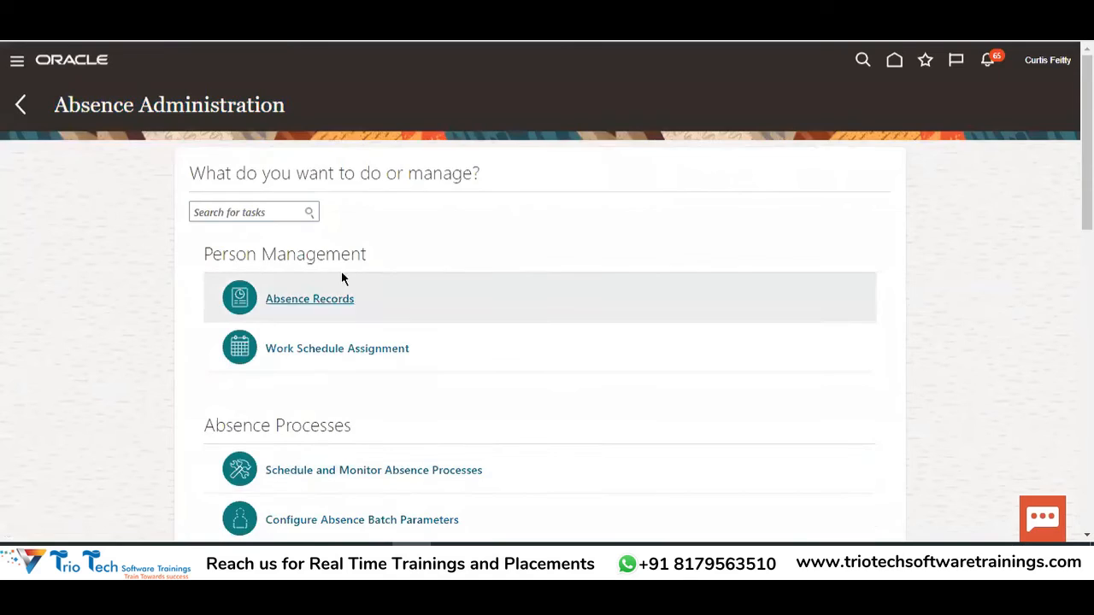
pyautogui.scroll(-5, 355, 385)
pyautogui.hotkey('alt', 'Tab')
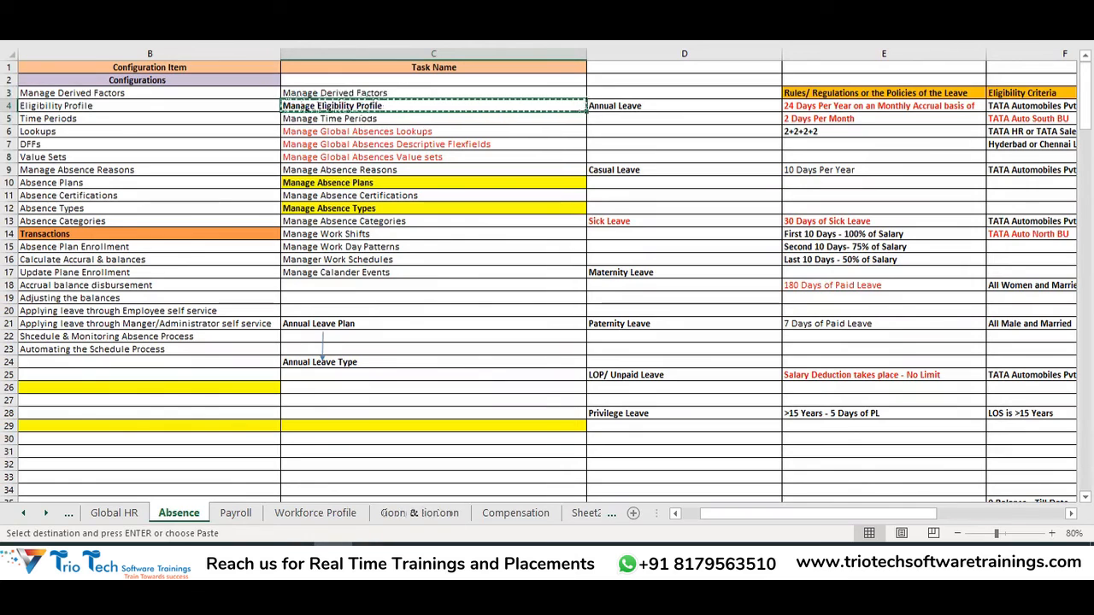
pyautogui.hotkey('alt', 'Tab')
pyautogui.scroll(-5, 384, 308)
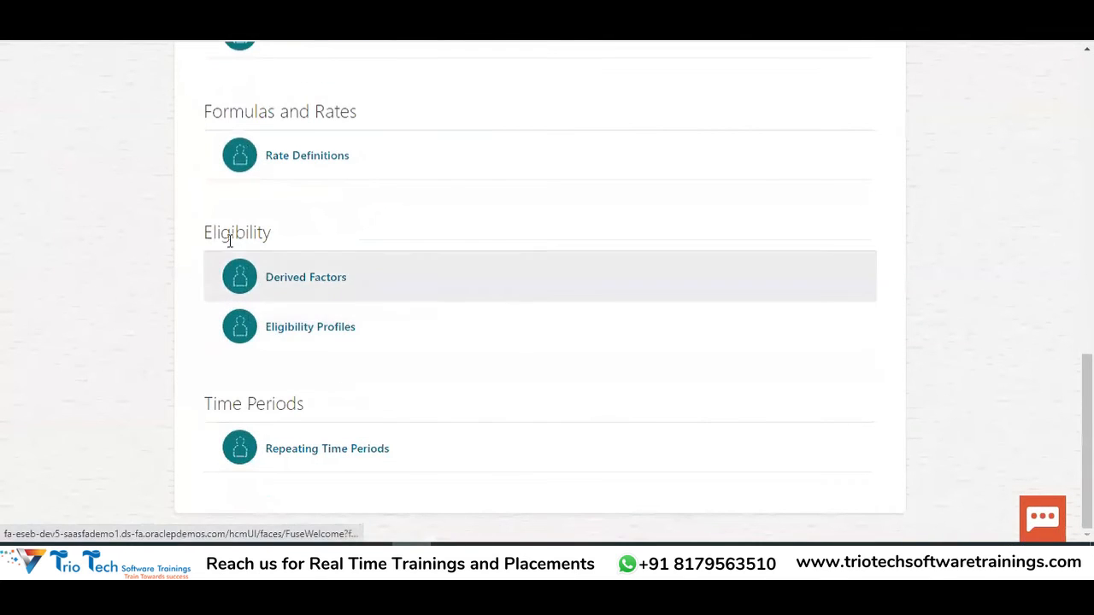
pyautogui.doubleClick(226, 234)
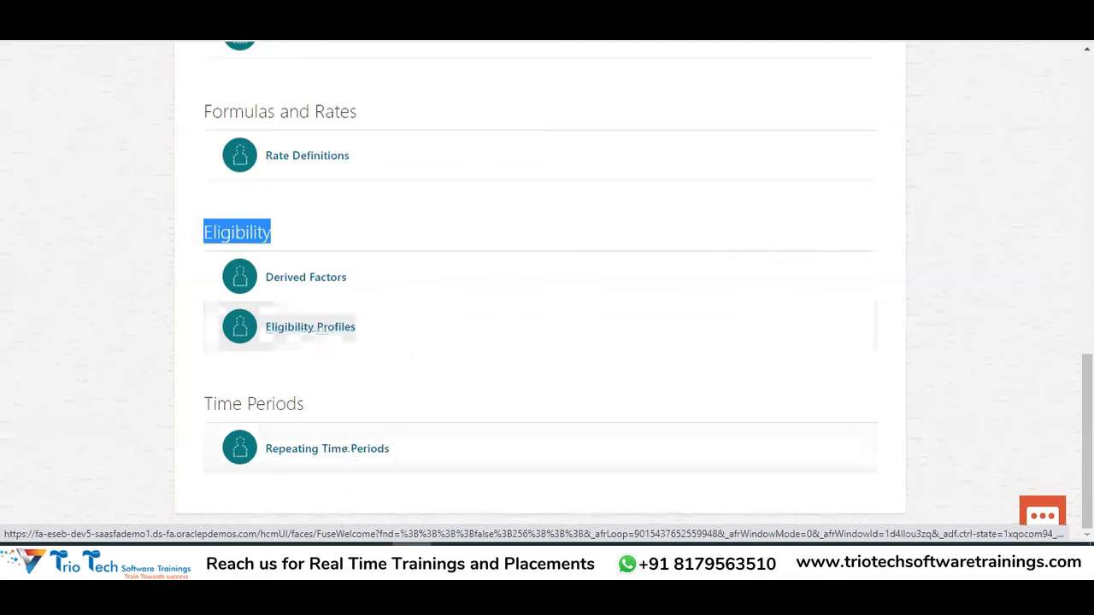
pyautogui.hotkey('alt', 'Tab')
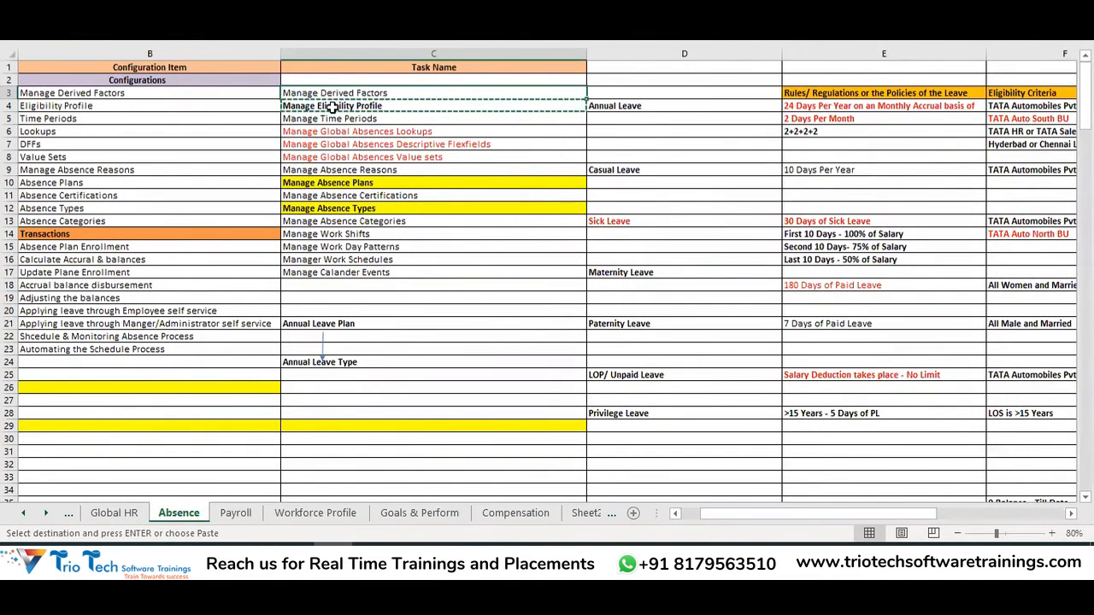
pyautogui.click(340, 106)
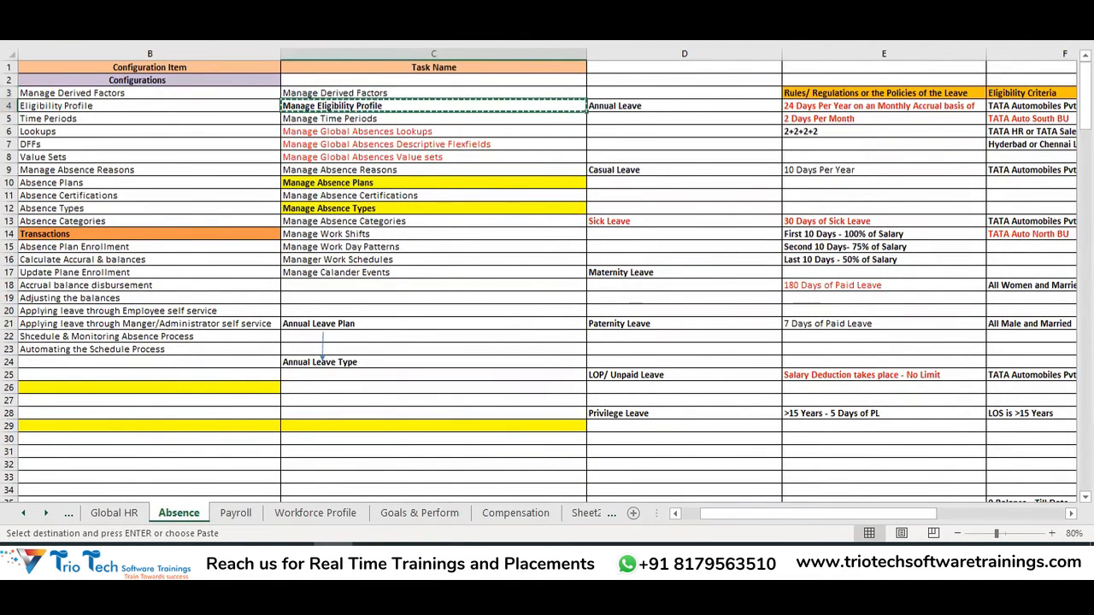
pyautogui.hotkey('alt', 'Tab')
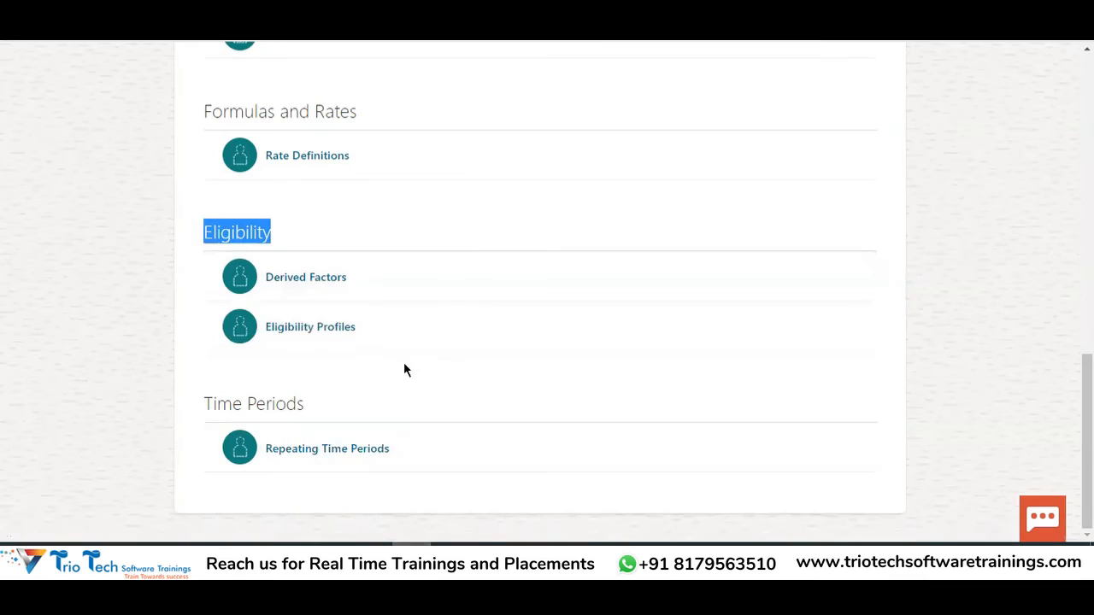
# Open the Eligibility Profiles page from the Eligibility group in Absence Administration
pyautogui.click(310, 333)
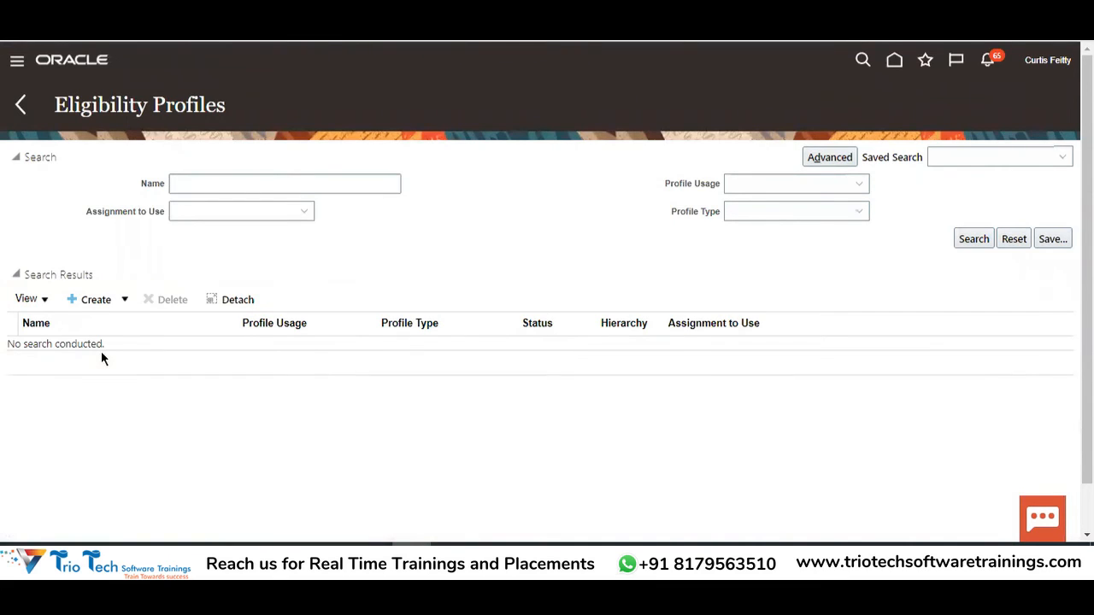
pyautogui.doubleClick(85, 108)
pyautogui.doubleClick(179, 107)
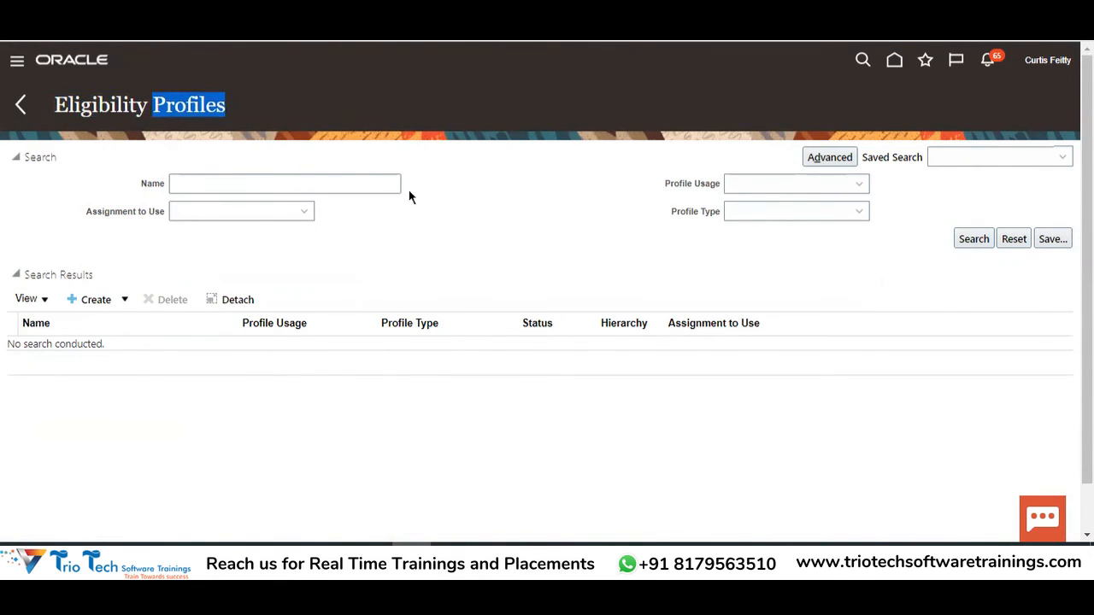
# Switch to the worksheet and go through the Annual, Casual, Sick, Maternity and Paternity Leave entries in column D, then return to Oracle
pyautogui.click(333, 557)
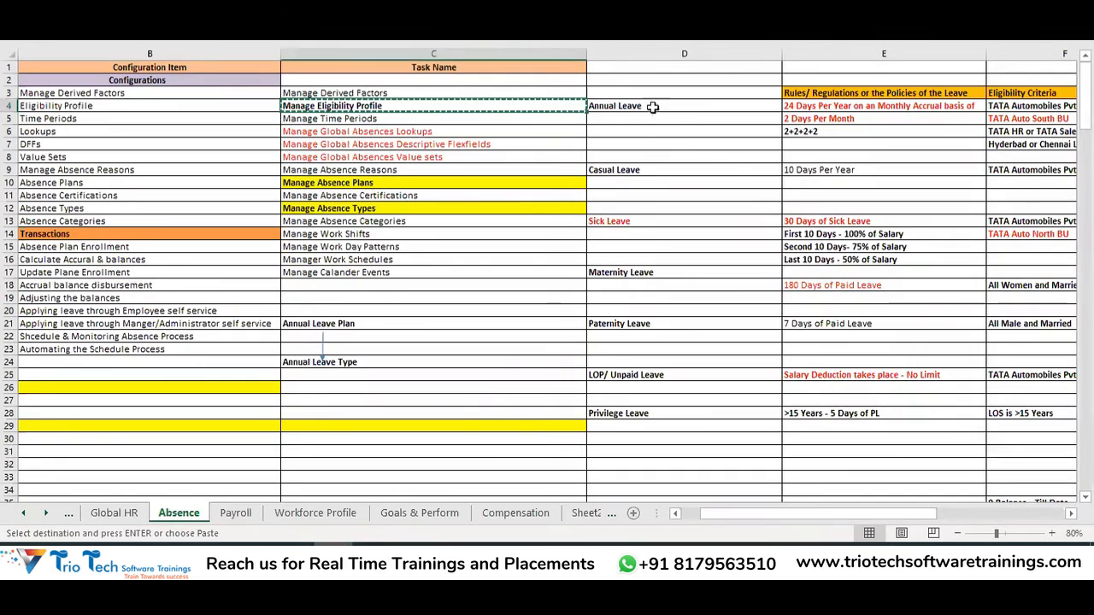
pyautogui.click(612, 109)
pyautogui.click(630, 172)
pyautogui.click(626, 221)
pyautogui.click(632, 272)
pyautogui.click(628, 321)
pyautogui.click(412, 557)
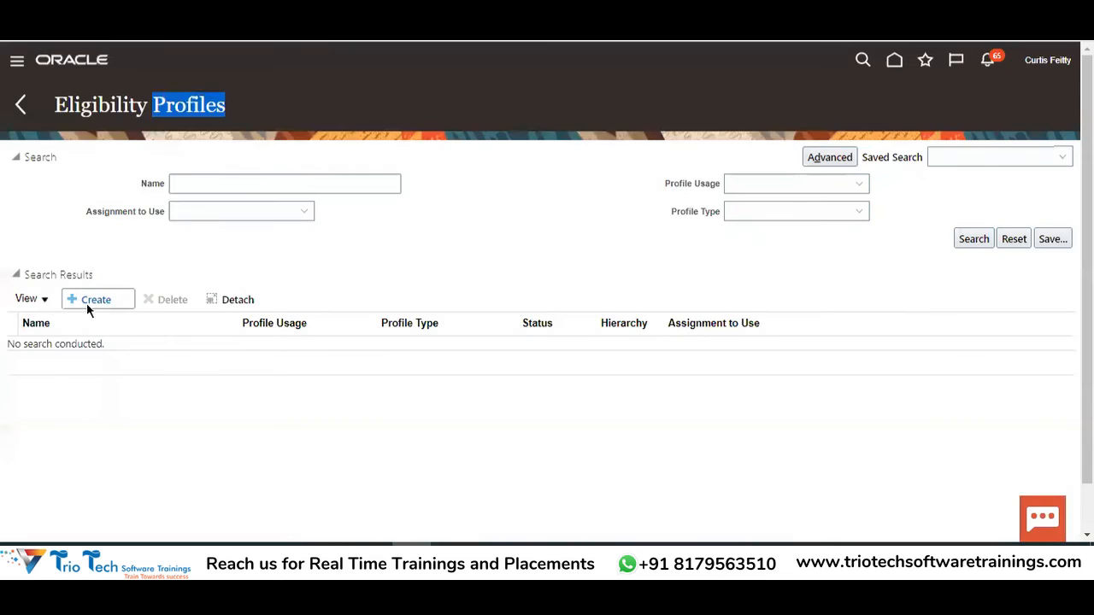
# Start creating a participant profile from the Eligibility Profiles page
pyautogui.click(109, 296)
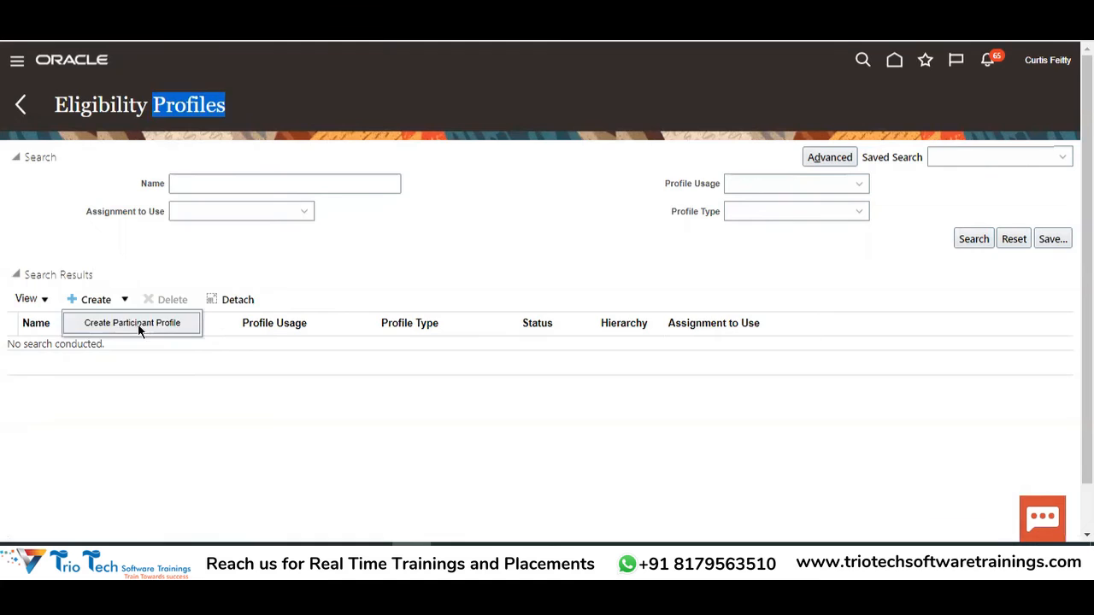
pyautogui.click(140, 330)
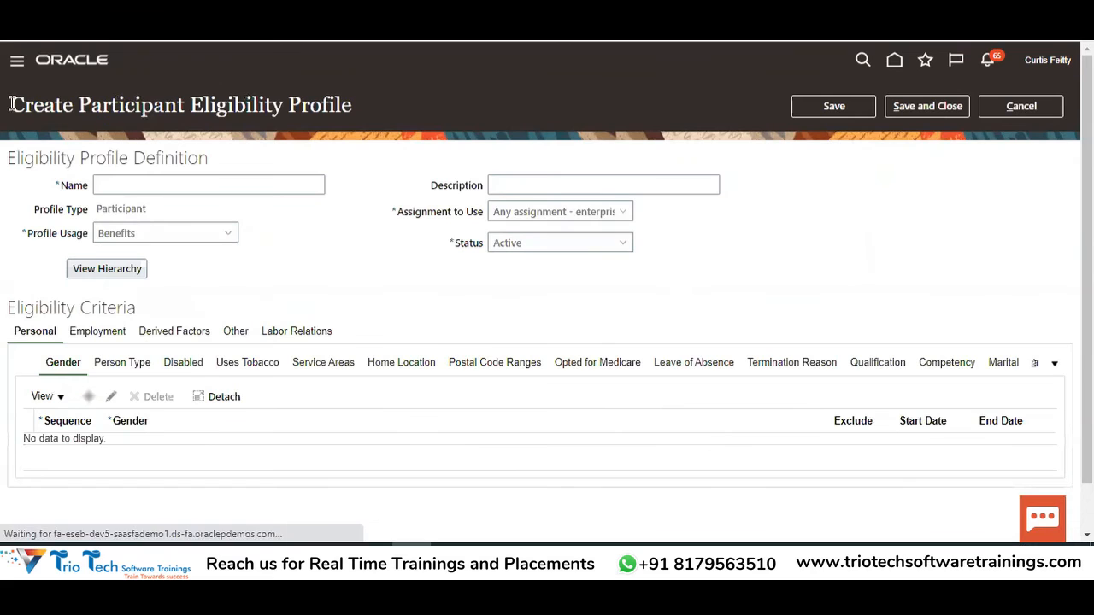
pyautogui.moveTo(10, 104); pyautogui.dragTo(342, 106)
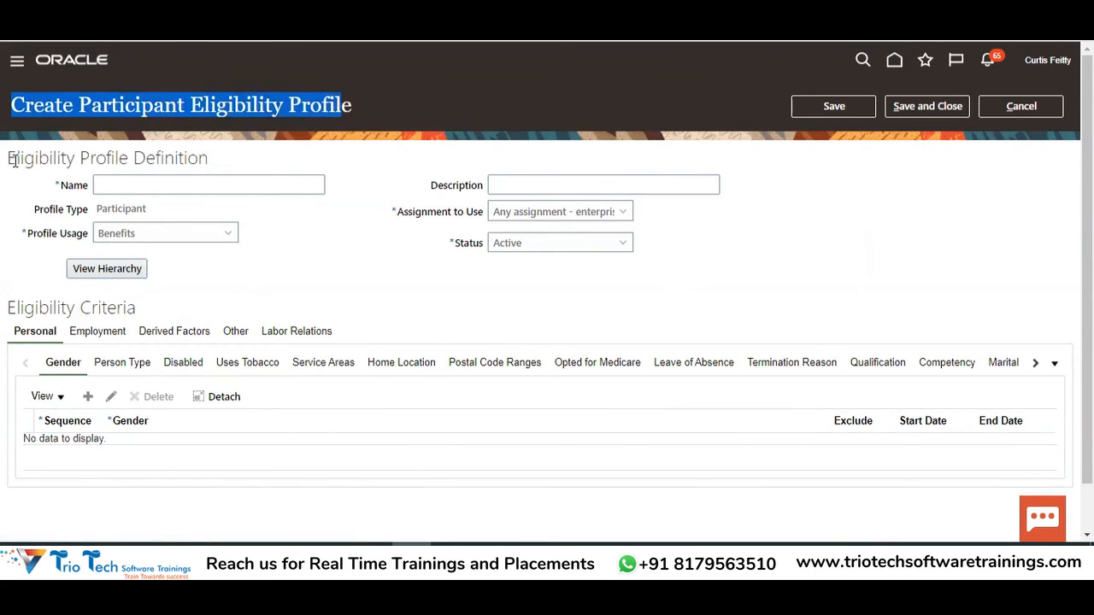
pyautogui.moveTo(14, 161); pyautogui.dragTo(227, 154)
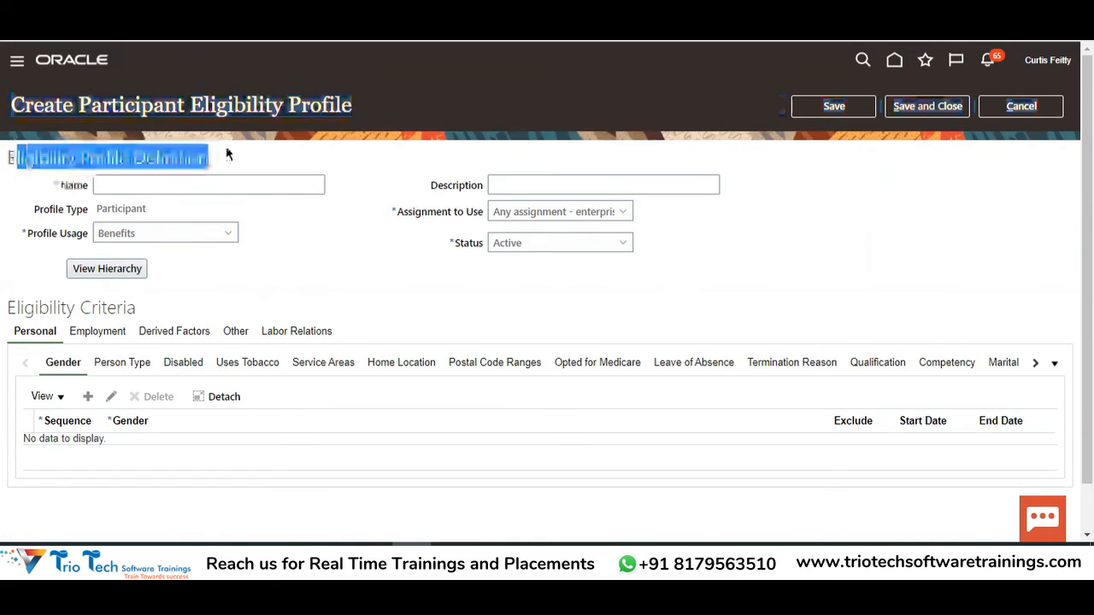
# Name the participant profile "AL Eligibility Profile" and check it against Annual Leave in D4 of the worksheet
pyautogui.click(176, 184)
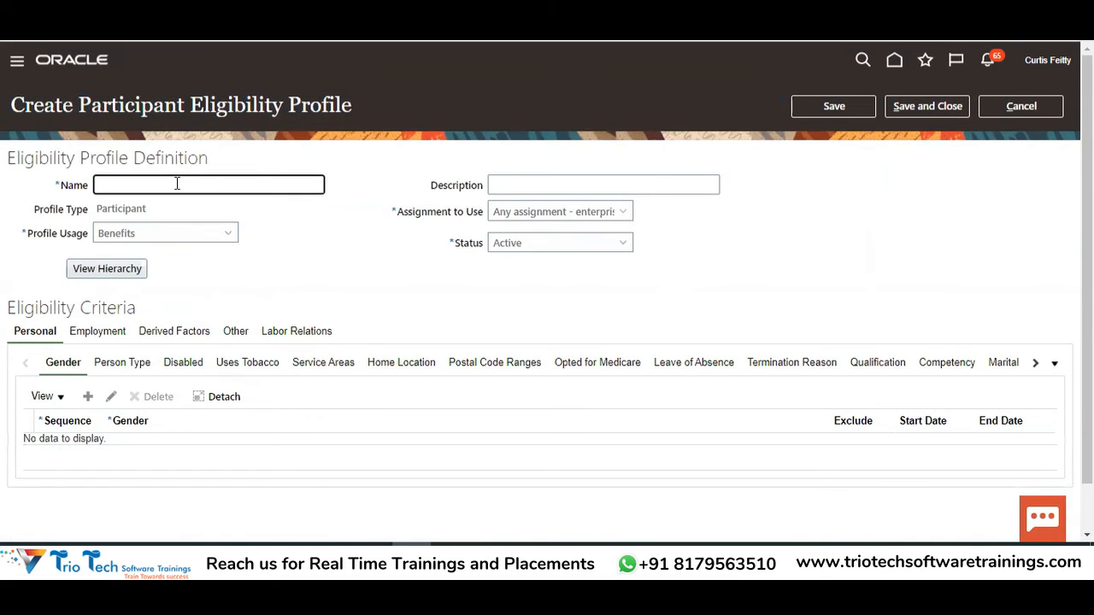
pyautogui.write('Elg')
pyautogui.press('BackSpace')
pyautogui.press('BackSpace')
pyautogui.write('AL Eligibility Profile')
pyautogui.hotkey('alt', 'Tab')
pyautogui.click(640, 105)
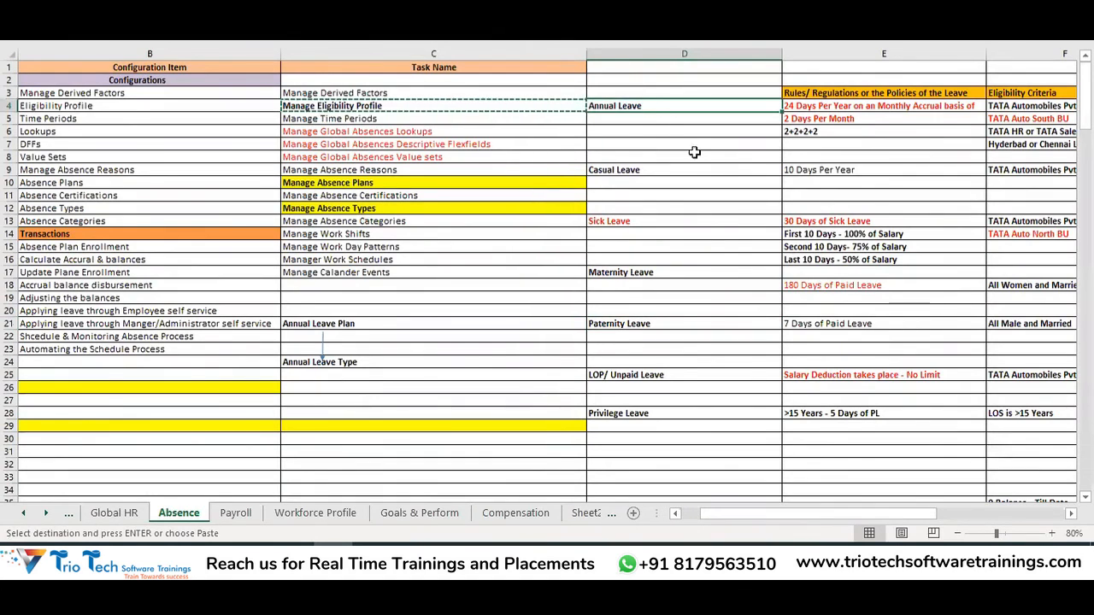
pyautogui.hotkey('alt', 'Tab')
# Copy the profile's name into its description as "AL Eligibility Profile"
pyautogui.moveTo(188, 186); pyautogui.dragTo(90, 186)
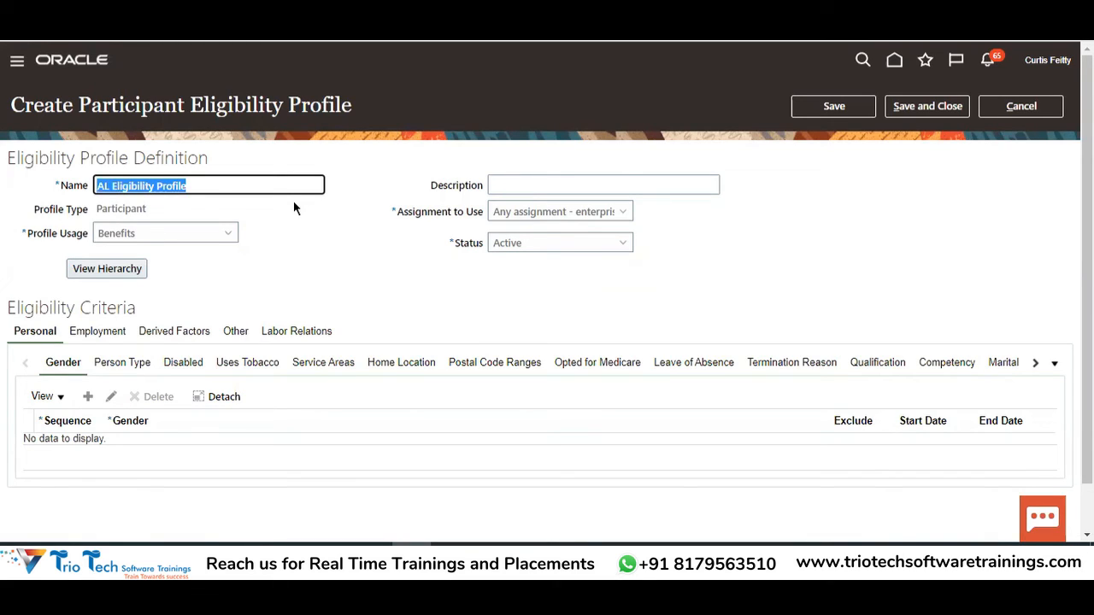
pyautogui.click(522, 184)
pyautogui.hotkey('ctrl', 'v')
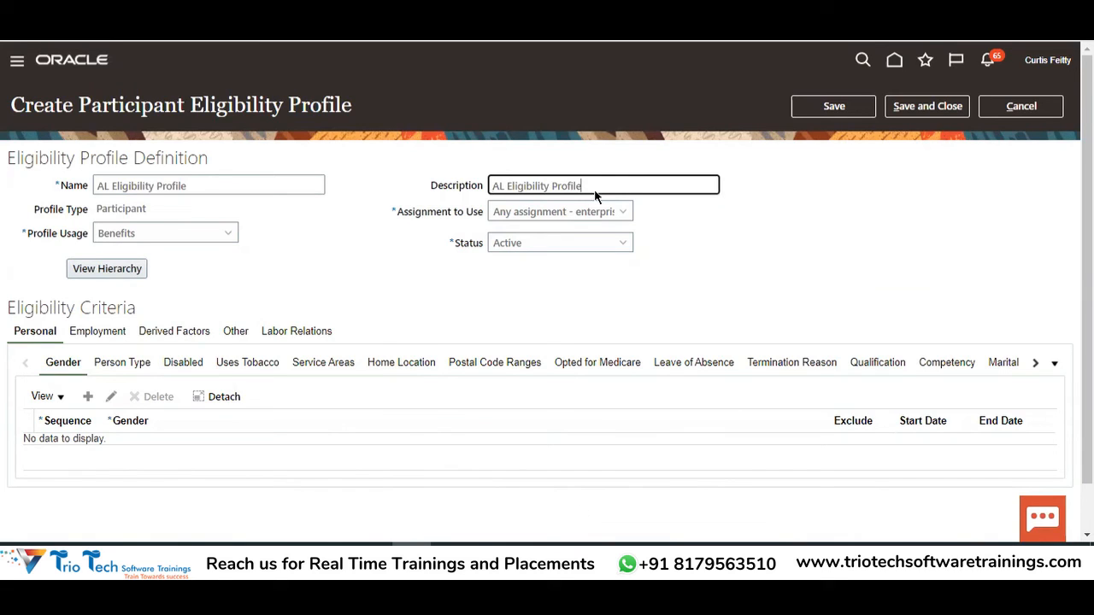
# View the Profile Usage options available for the participant eligibility profile
pyautogui.click(169, 104)
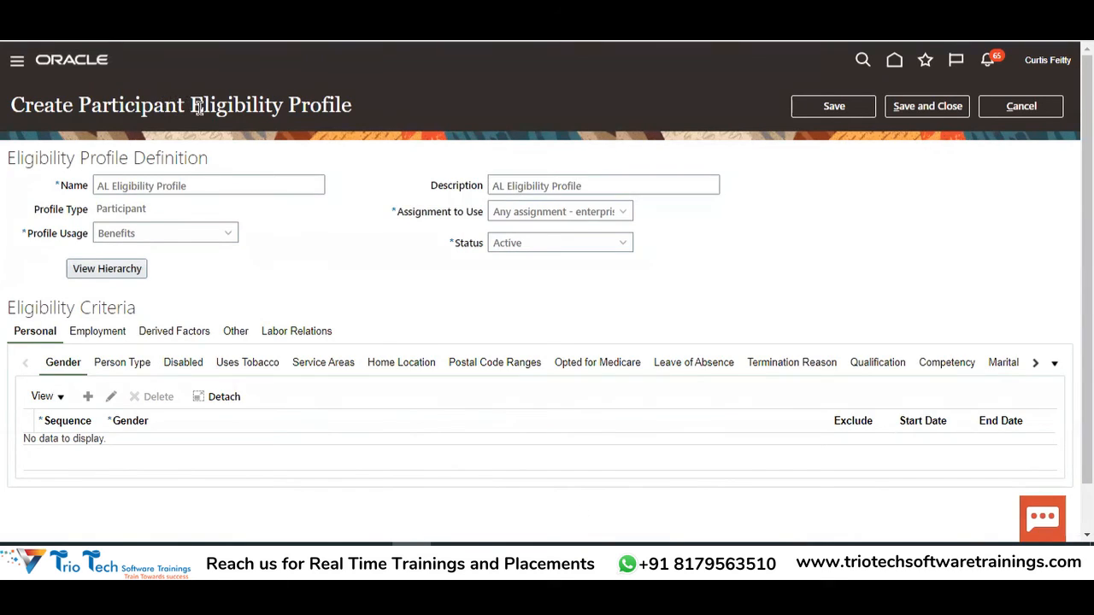
pyautogui.moveTo(195, 104); pyautogui.dragTo(351, 104)
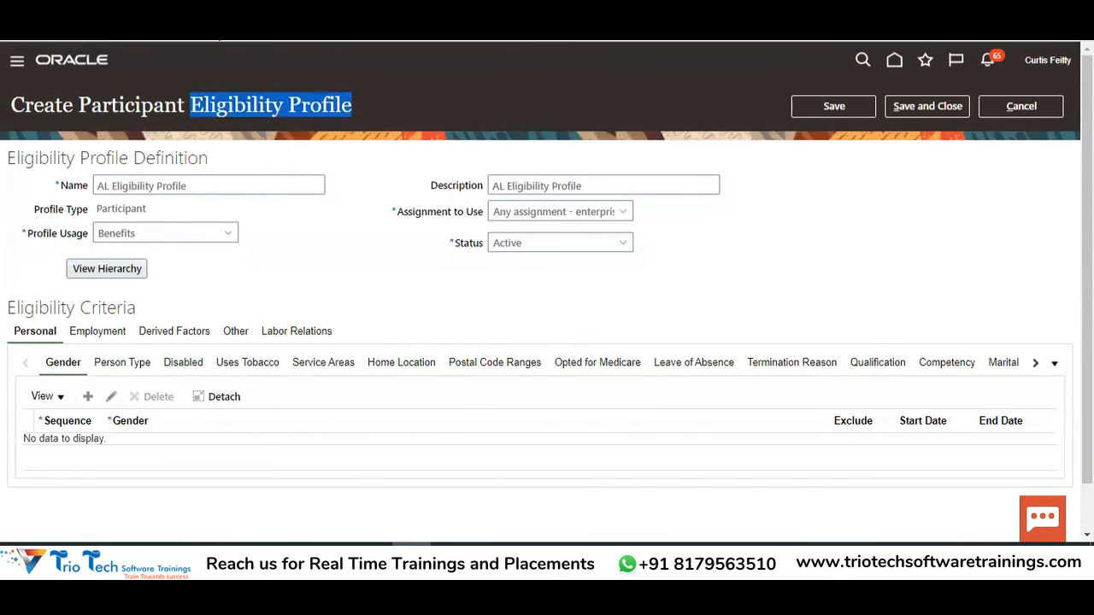
pyautogui.hotkey('alt', 'Tab')
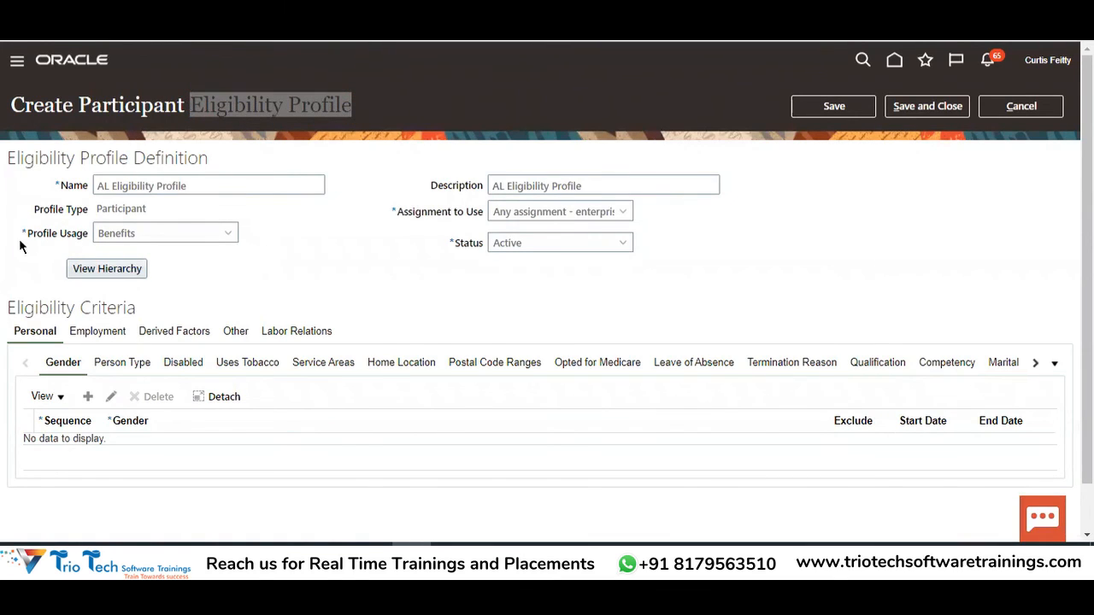
pyautogui.moveTo(27, 234); pyautogui.dragTo(90, 233)
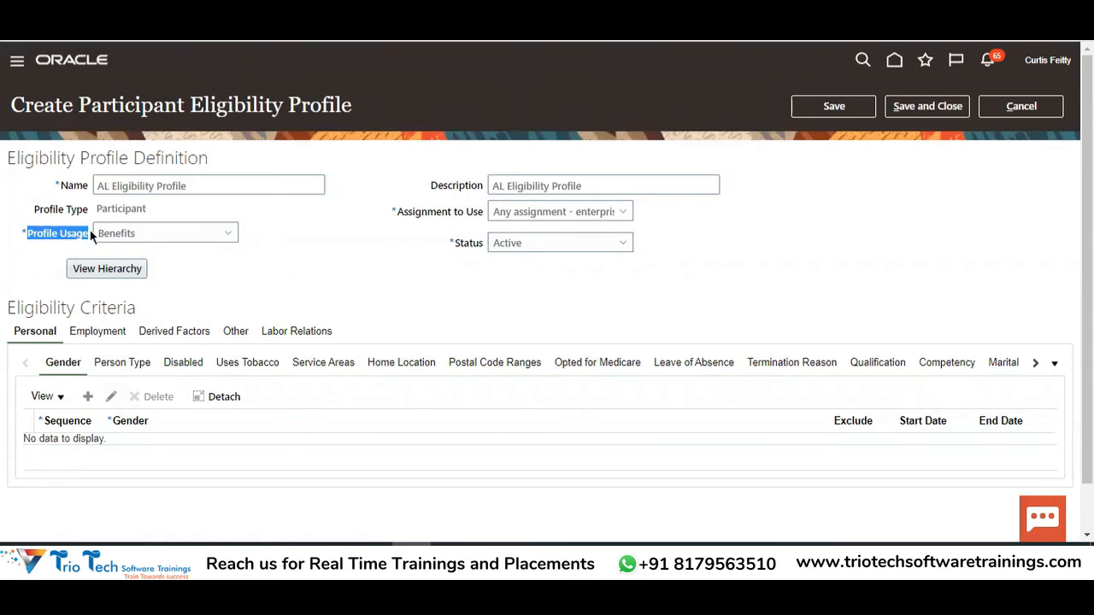
pyautogui.click(151, 238)
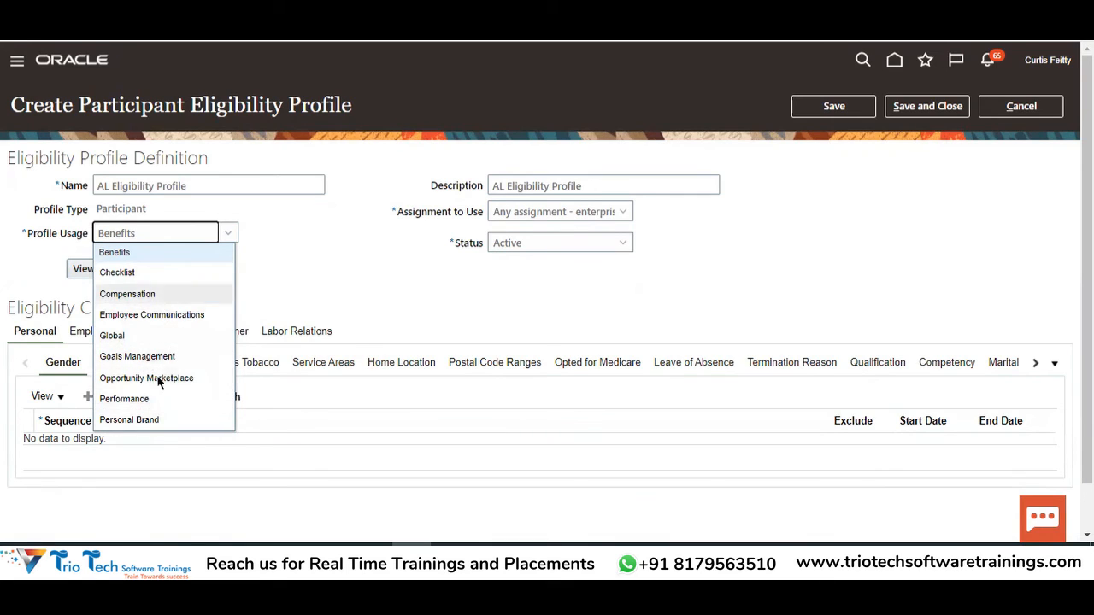
pyautogui.click(353, 276)
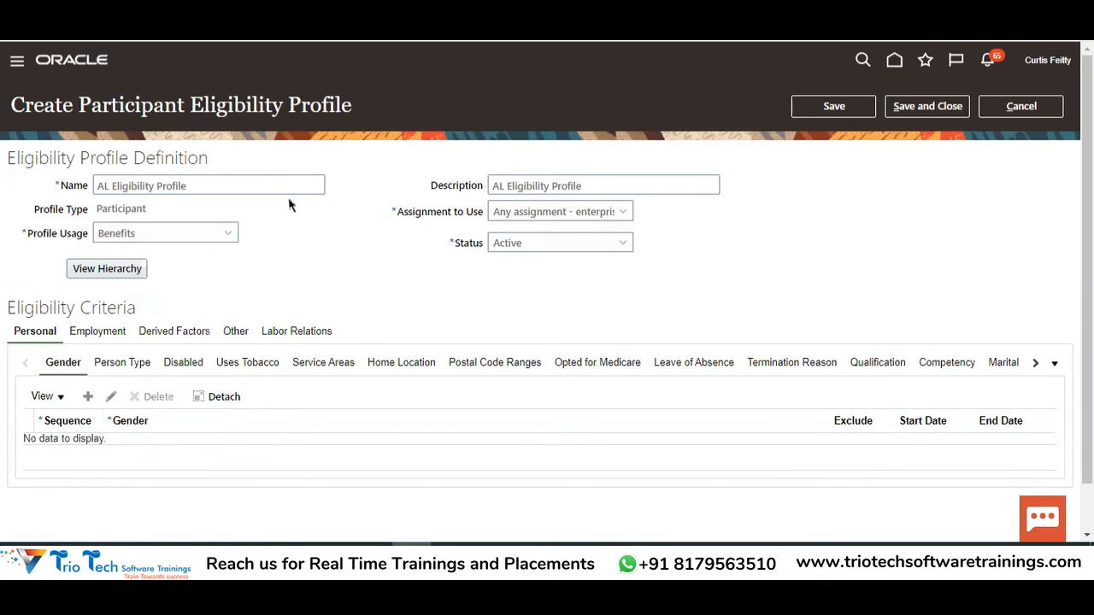
# Compare the Create Participant Eligibility Profile heading with the Manage Eligibility Profile task in C4 of the worksheet
pyautogui.moveTo(192, 104); pyautogui.dragTo(352, 107)
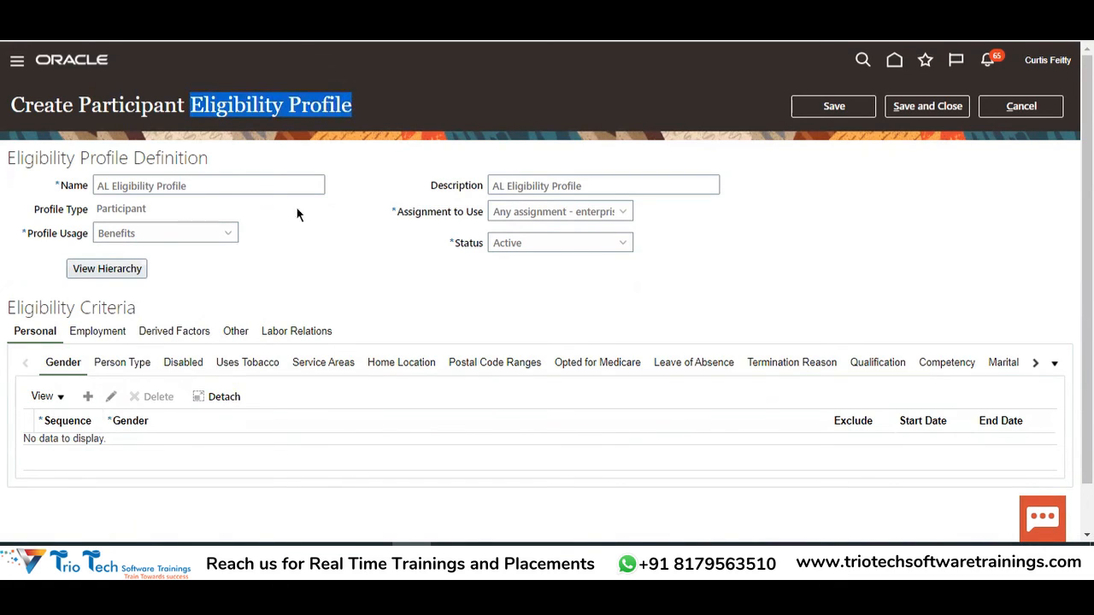
pyautogui.click(265, 560)
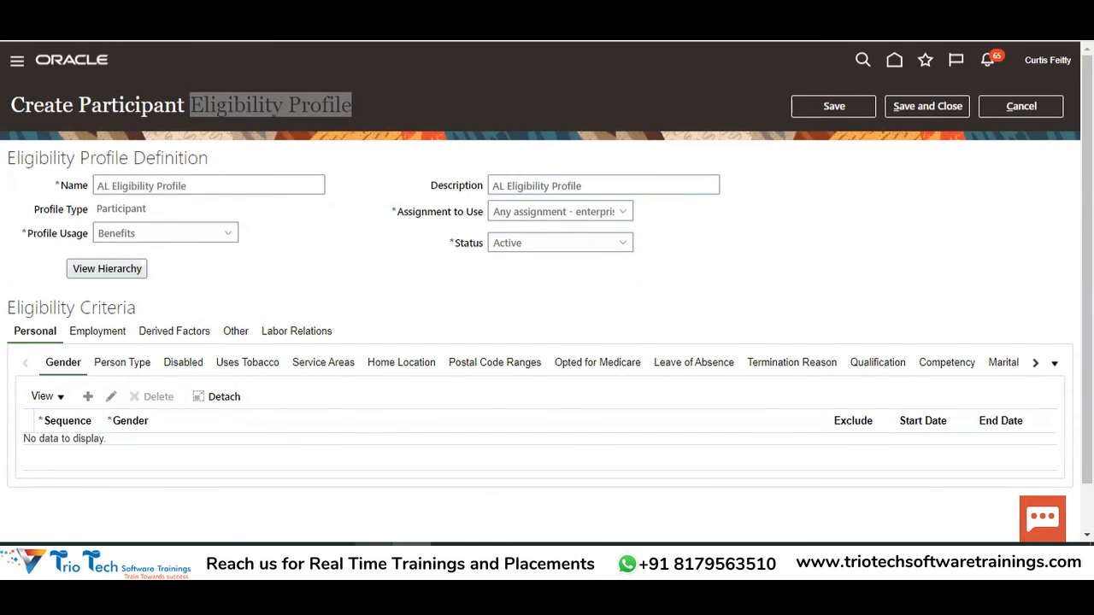
pyautogui.click(334, 557)
pyautogui.click(370, 103)
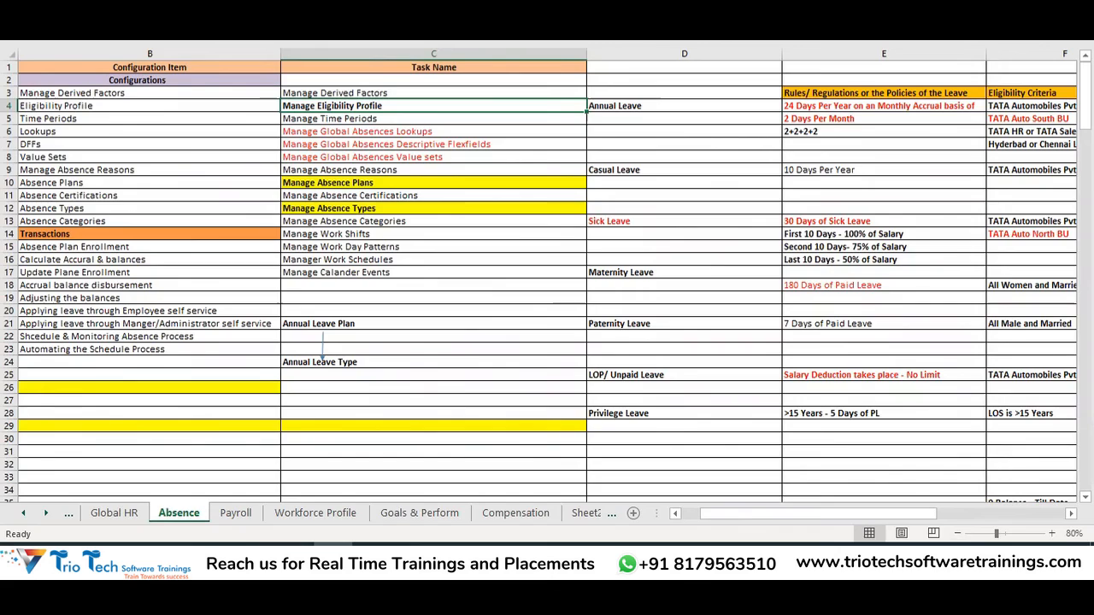
# Return to the eligibility profile form in Oracle and choose Benefits as the Profile Usage
pyautogui.click(411, 556)
pyautogui.click(208, 182)
pyautogui.moveTo(216, 104); pyautogui.dragTo(300, 104)
pyautogui.moveTo(29, 231); pyautogui.dragTo(58, 233)
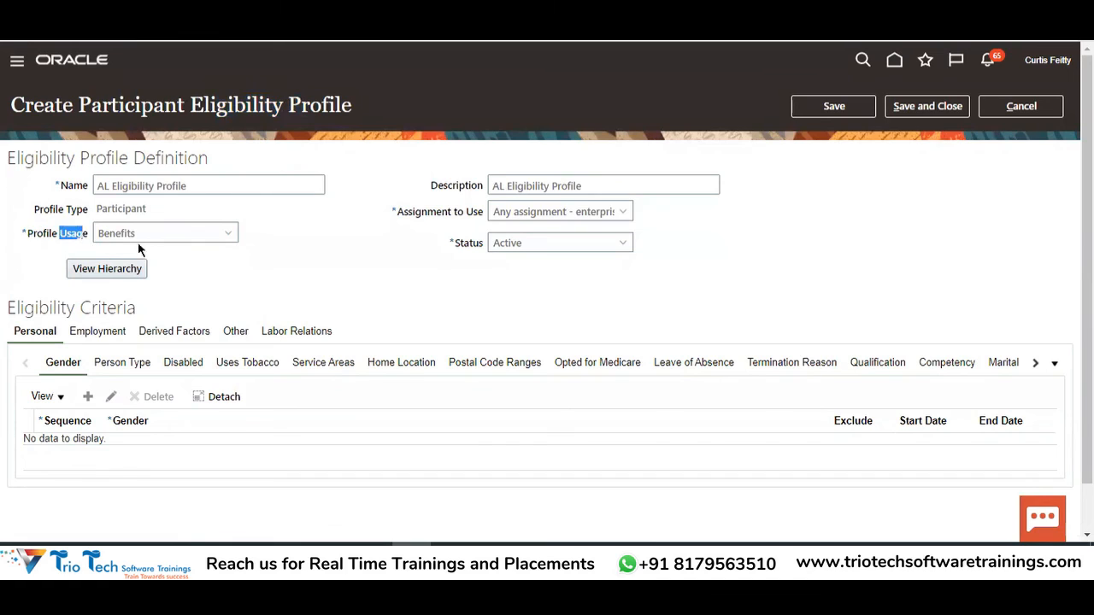
pyautogui.tripleClick(186, 182)
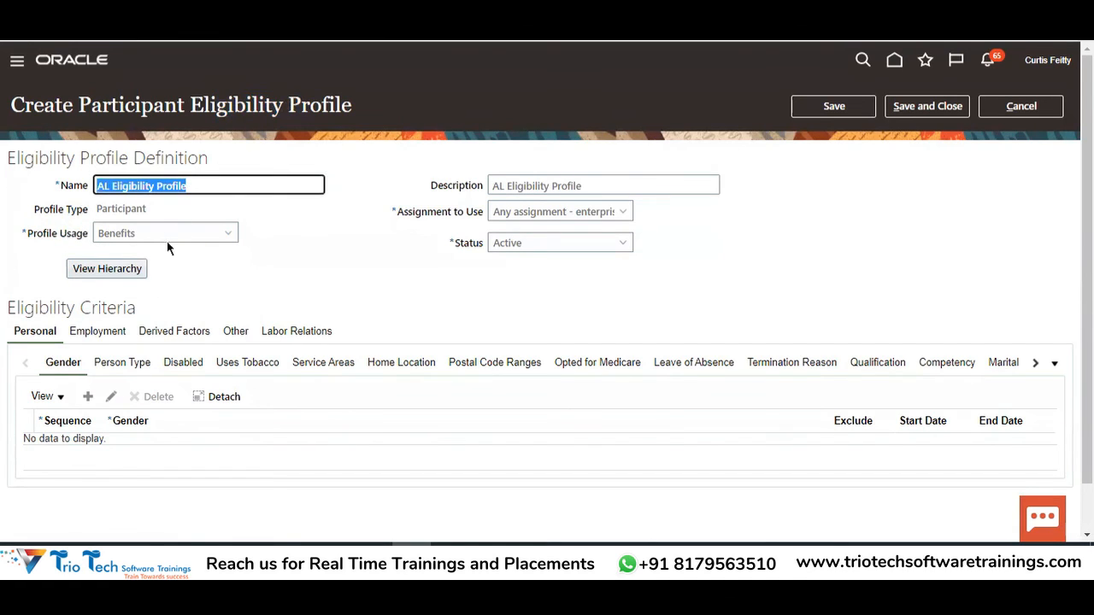
pyautogui.click(117, 239)
pyautogui.click(115, 255)
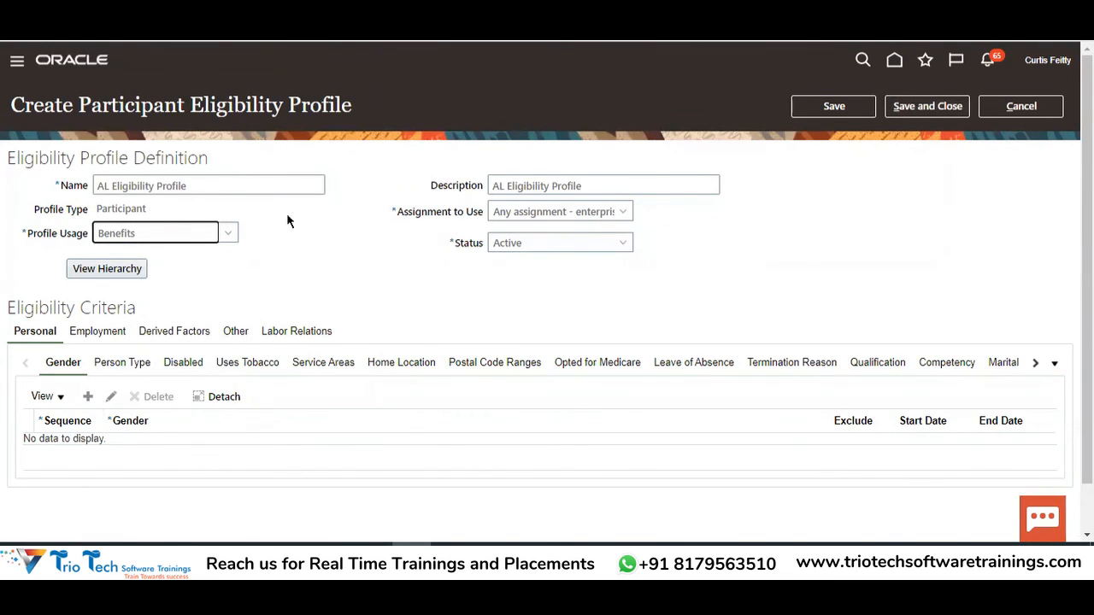
# Compare the eligibility profile's name with the Annual Leave entry in D4 of the worksheet
pyautogui.moveTo(264, 185); pyautogui.dragTo(85, 206)
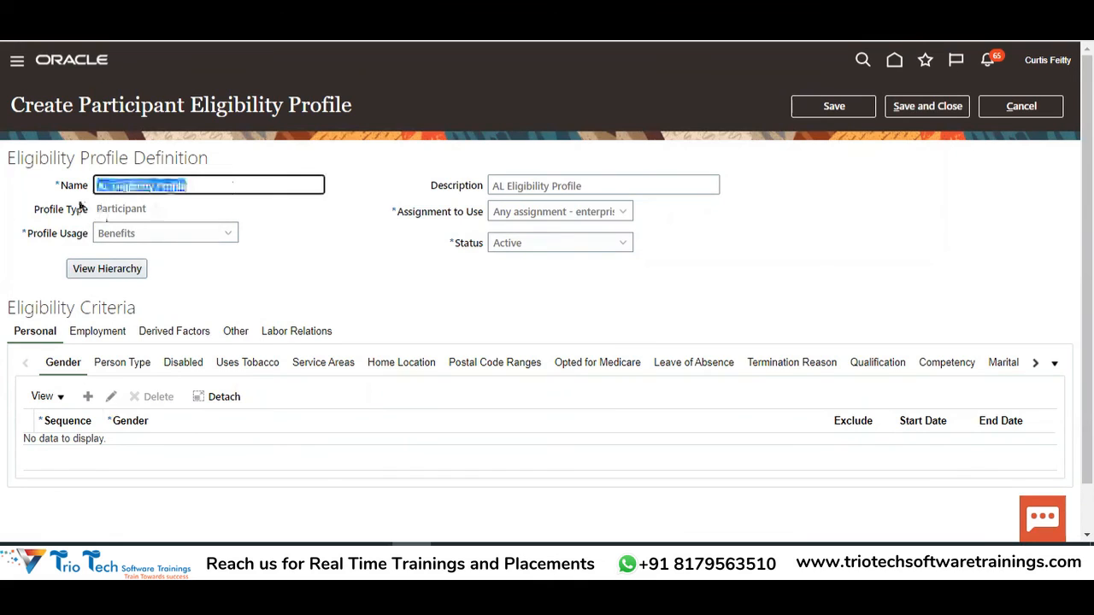
pyautogui.hotkey('alt', 'Tab')
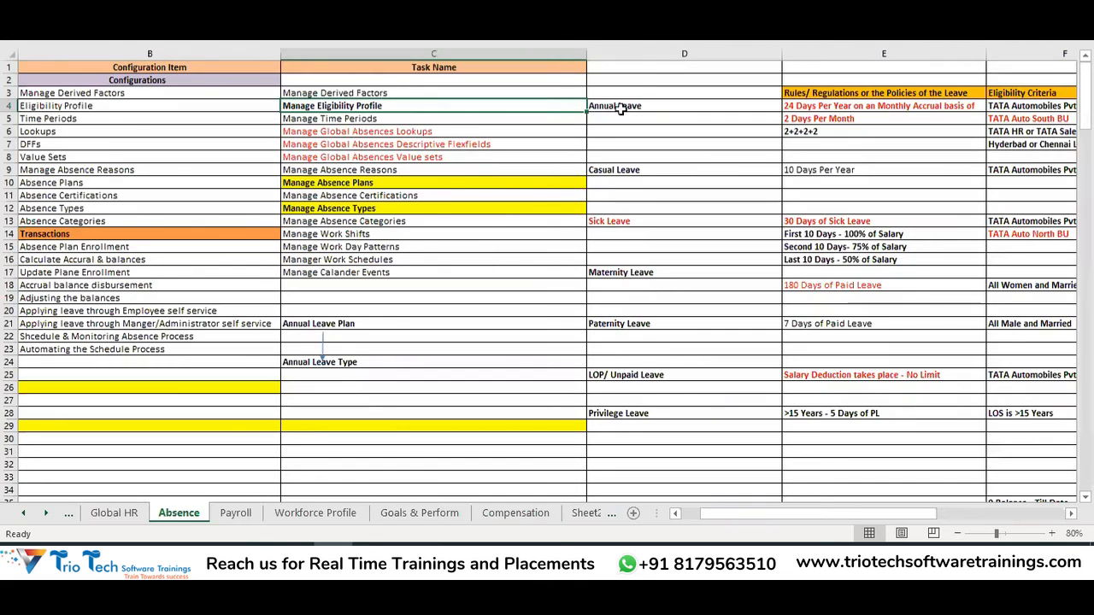
pyautogui.click(637, 105)
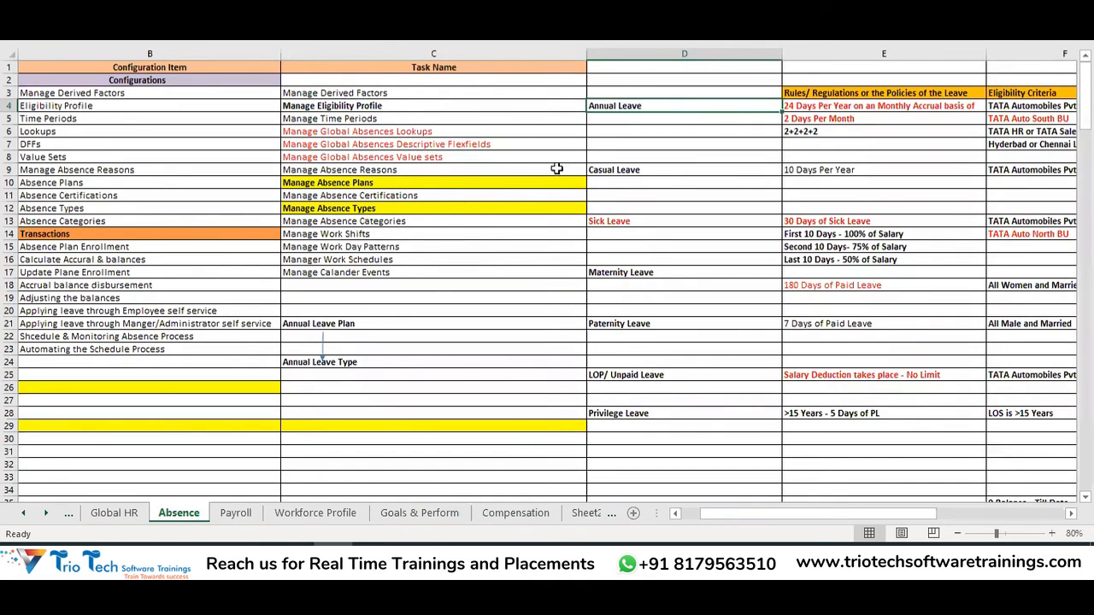
# Compare the Manage Absence Plans task in C10 with the Manage Eligibility Profile task in C4 of the worksheet
pyautogui.click(503, 184)
pyautogui.click(438, 108)
pyautogui.click(448, 182)
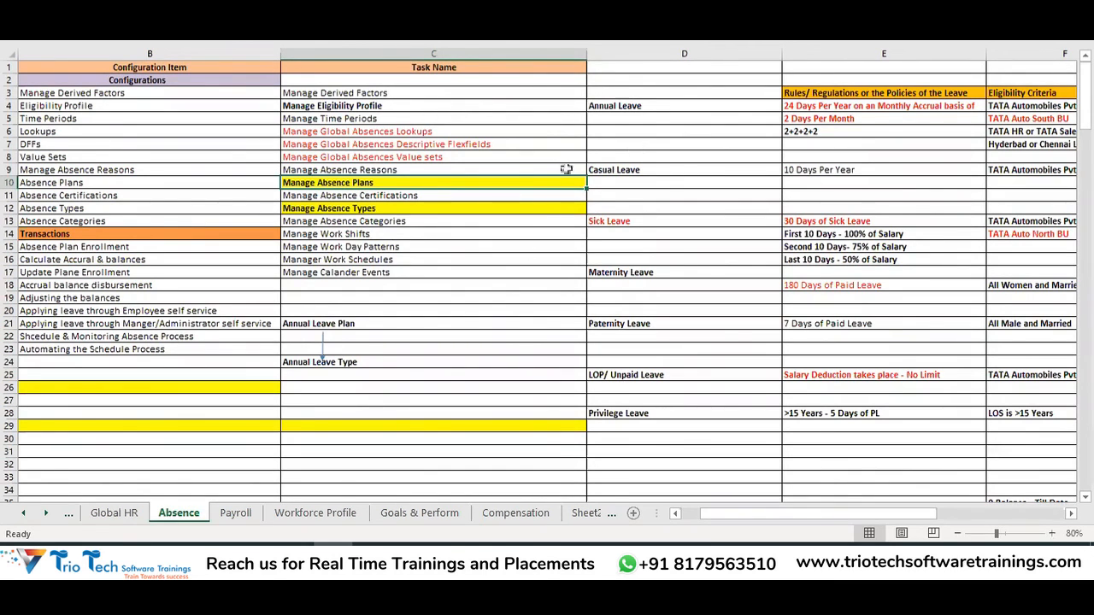
# Return to the eligibility profile form in Oracle and set the Profile Usage to Global
pyautogui.click(412, 557)
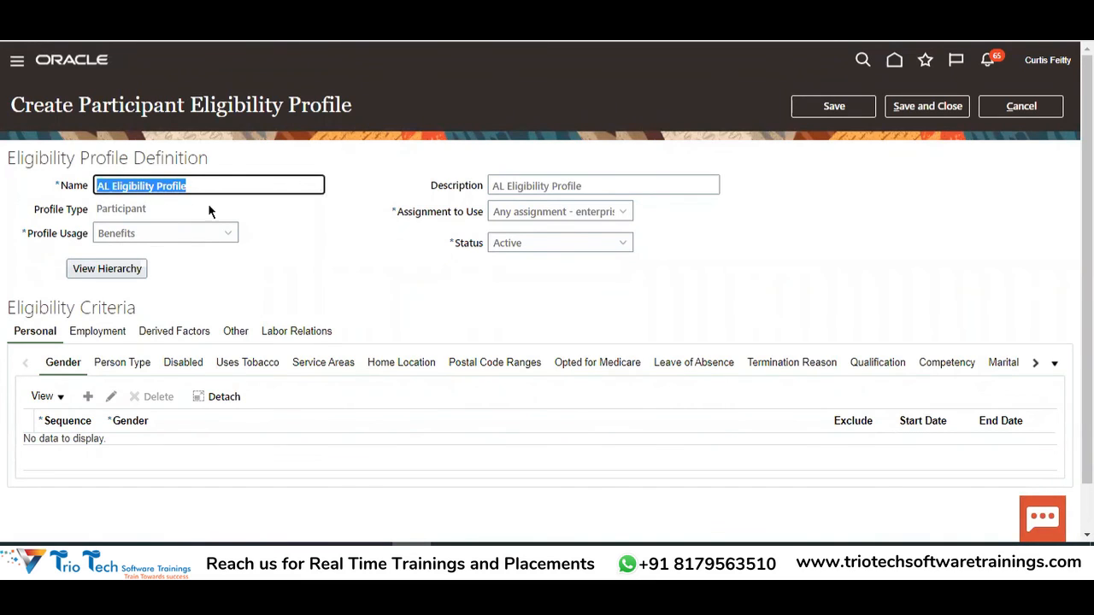
pyautogui.click(140, 240)
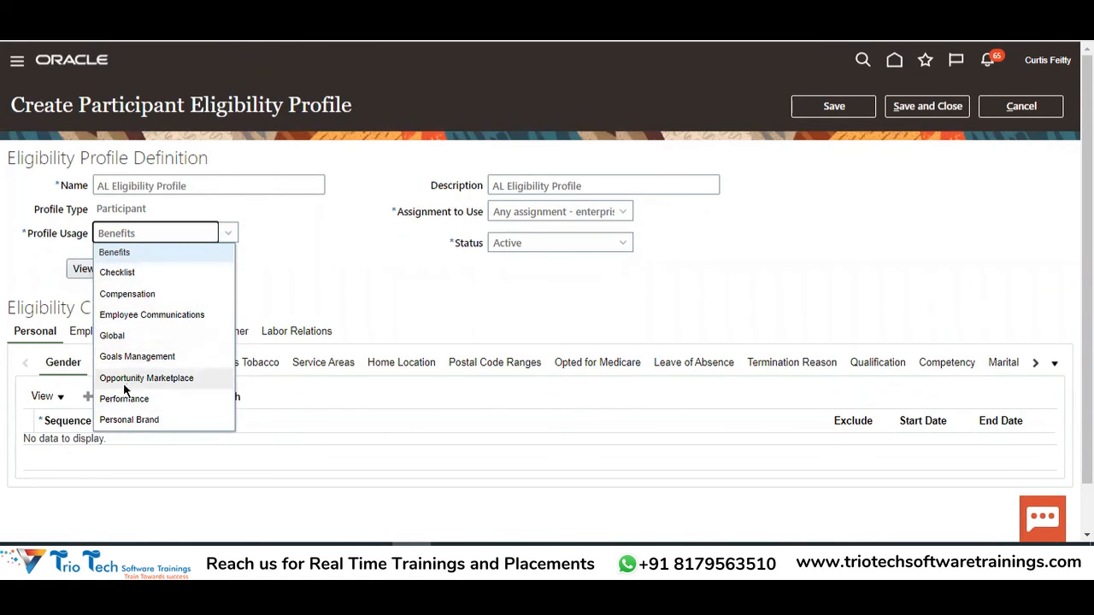
pyautogui.moveTo(219, 180); pyautogui.dragTo(101, 197)
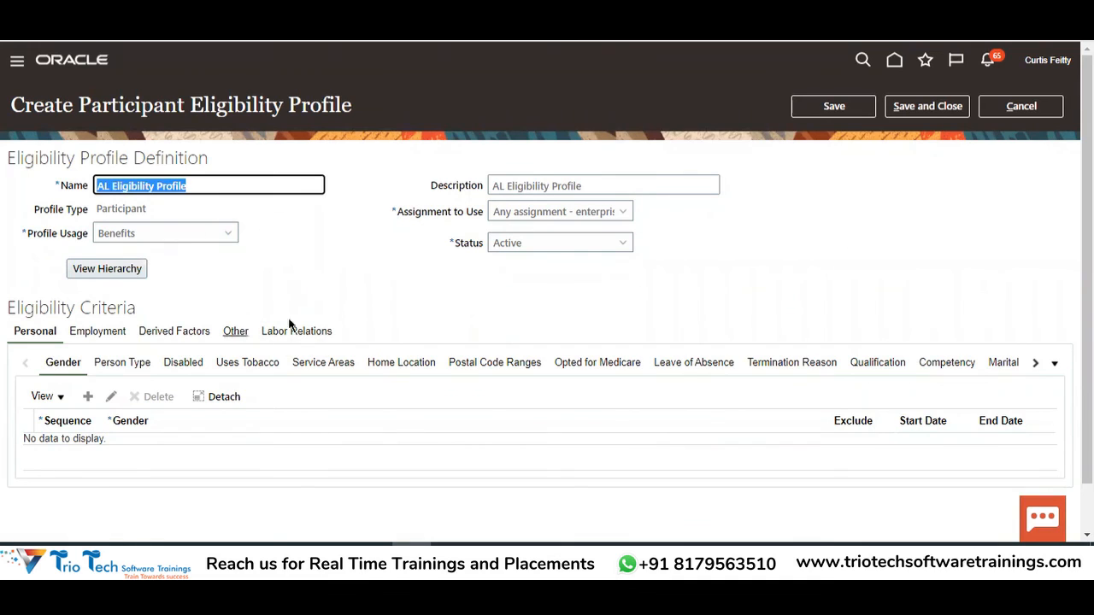
pyautogui.moveTo(31, 236); pyautogui.dragTo(94, 240)
pyautogui.click(139, 239)
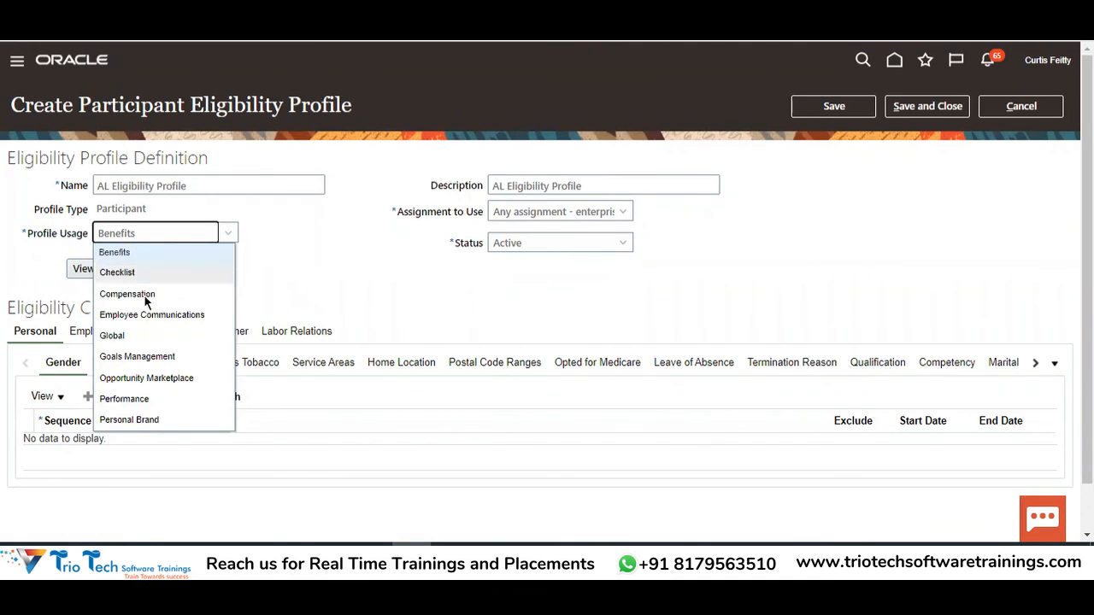
pyautogui.click(119, 336)
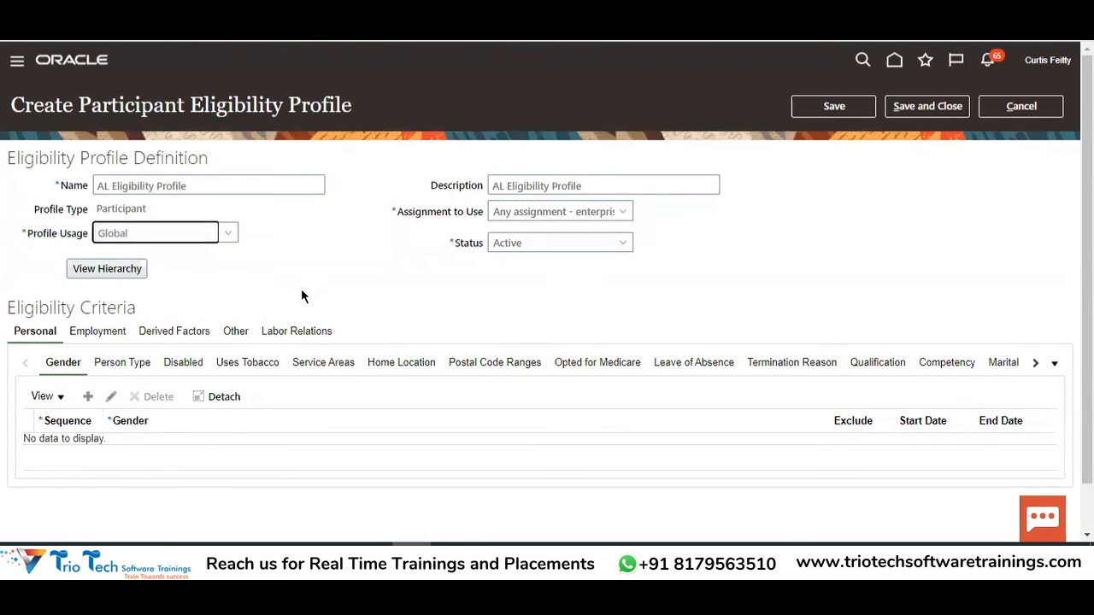
pyautogui.click(208, 237)
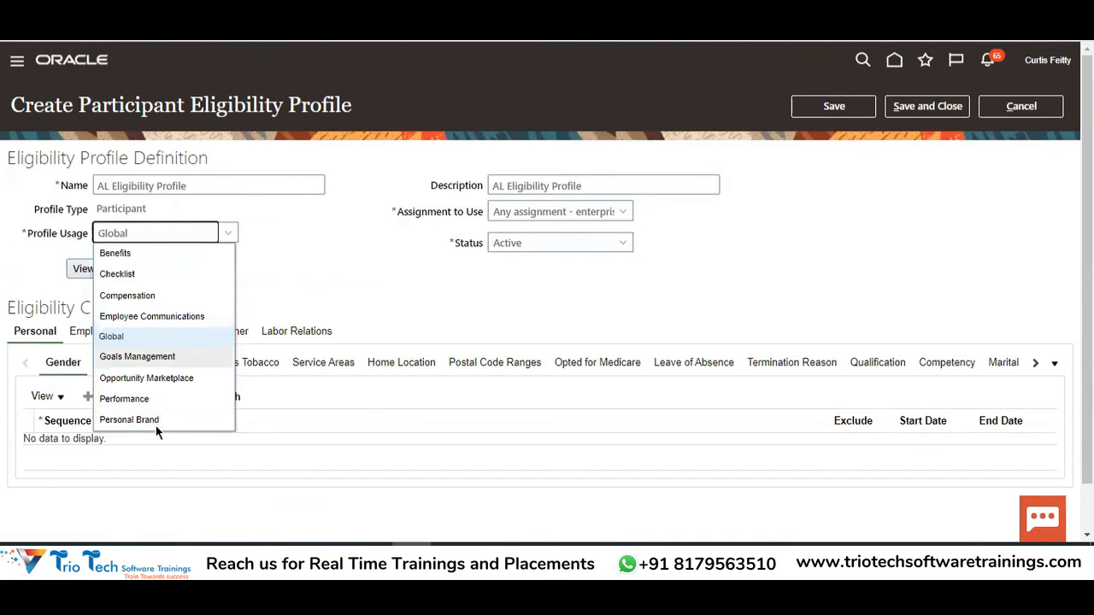
pyautogui.click(112, 339)
pyautogui.click(240, 274)
# Check the profile's name against the worksheet's Annual Leave entry and review the Profile Usage options in Oracle
pyautogui.moveTo(248, 186); pyautogui.dragTo(81, 211)
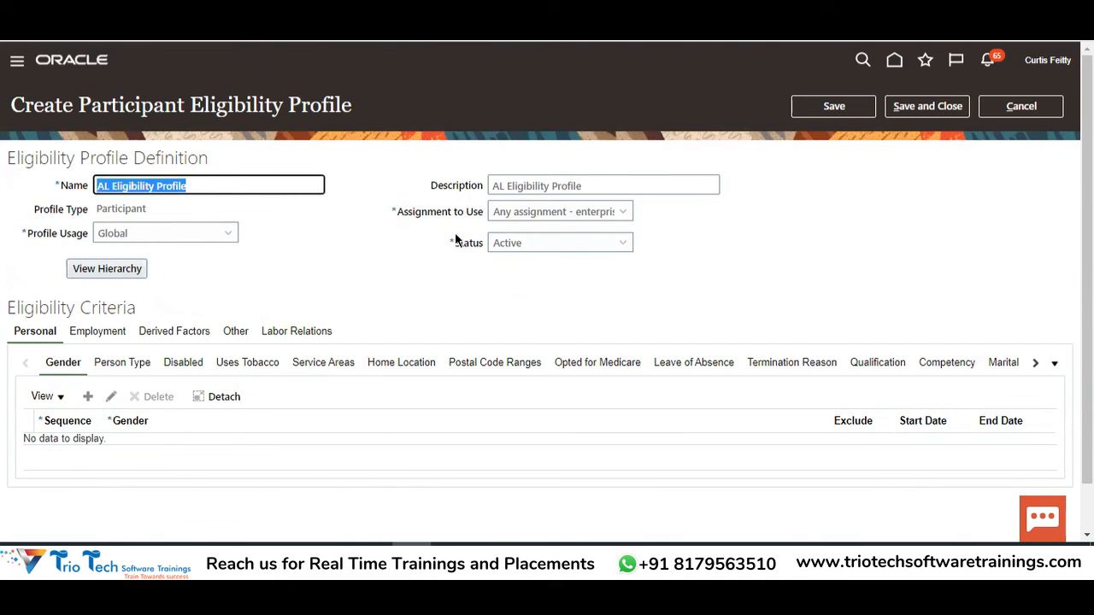
pyautogui.hotkey('alt', 'Tab')
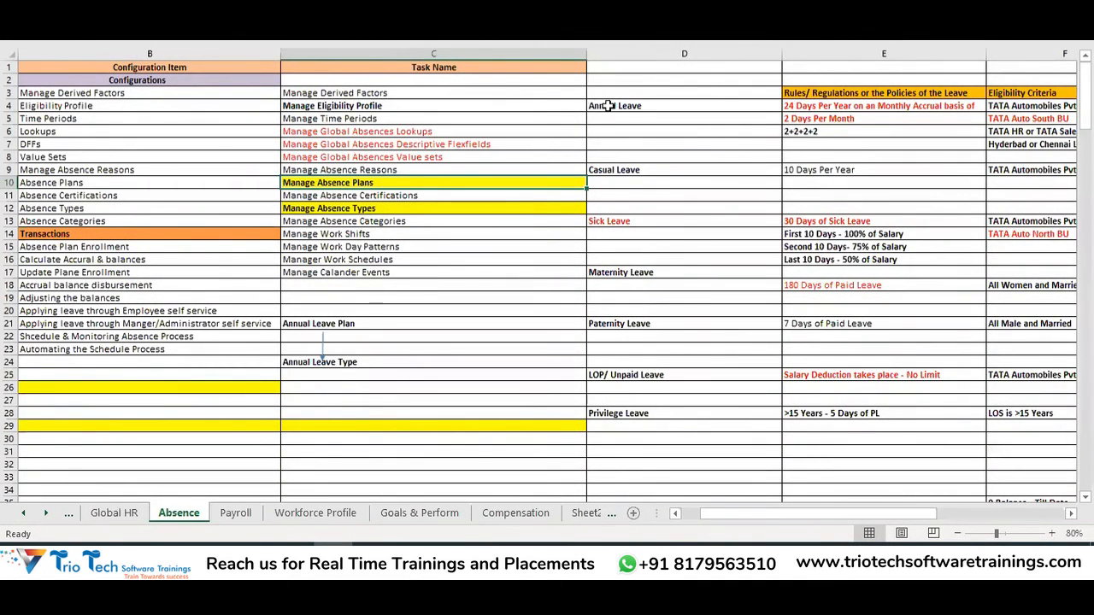
pyautogui.hotkey('alt', 'Tab')
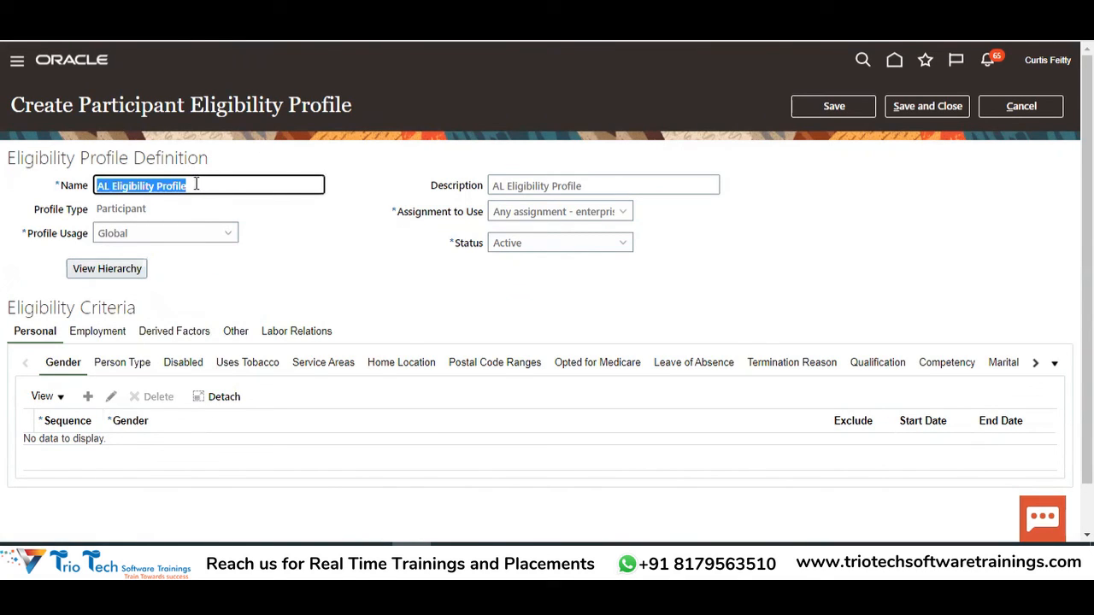
pyautogui.click(197, 231)
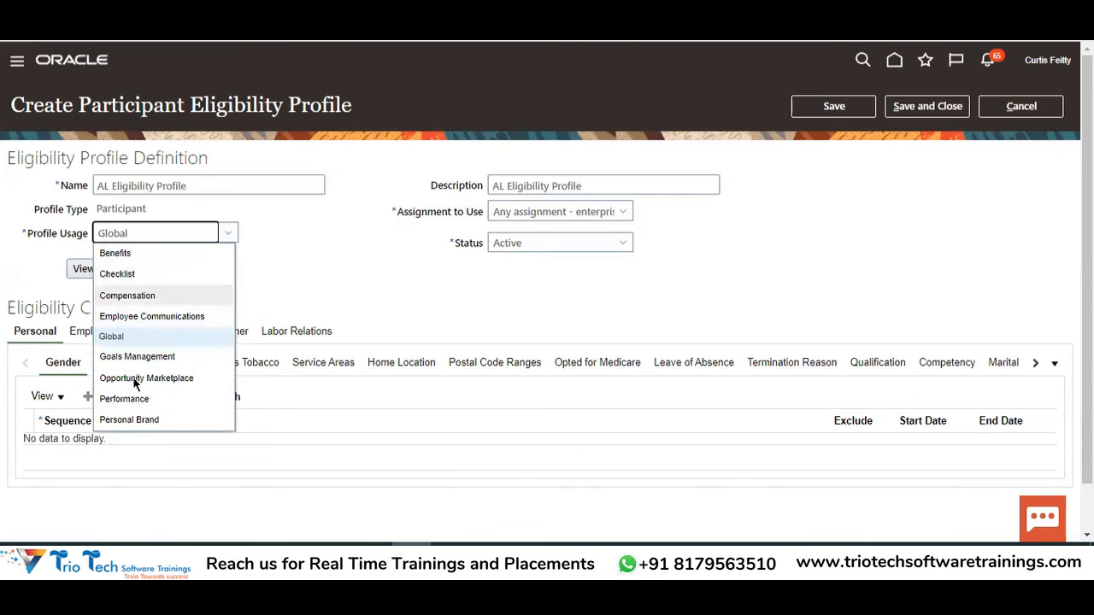
pyautogui.click(394, 256)
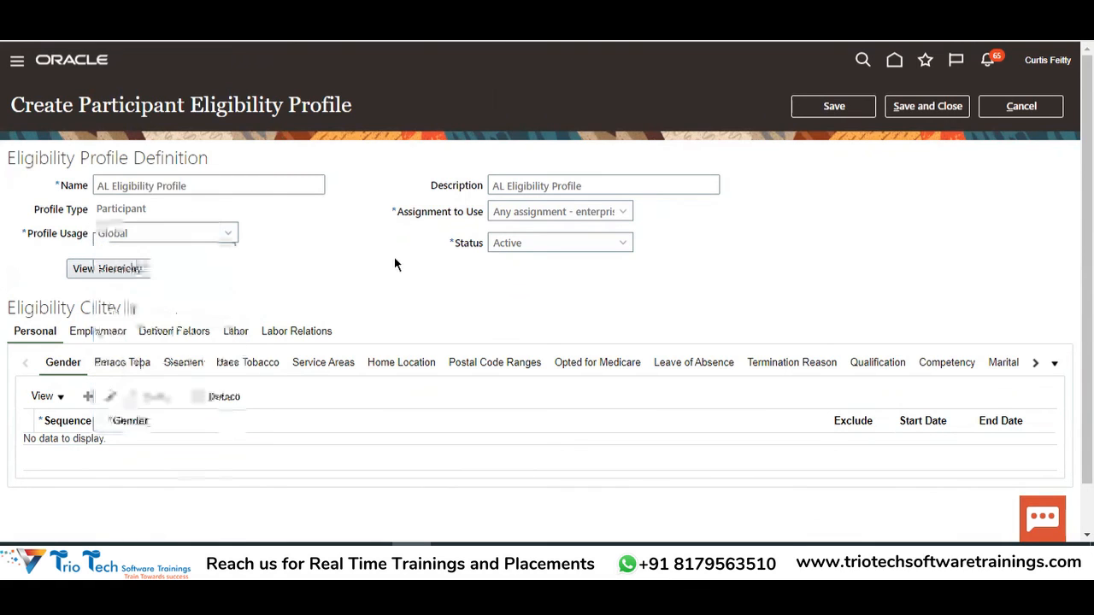
# Review the available Assignment to Use options without changing the selection
pyautogui.moveTo(412, 219); pyautogui.dragTo(484, 217)
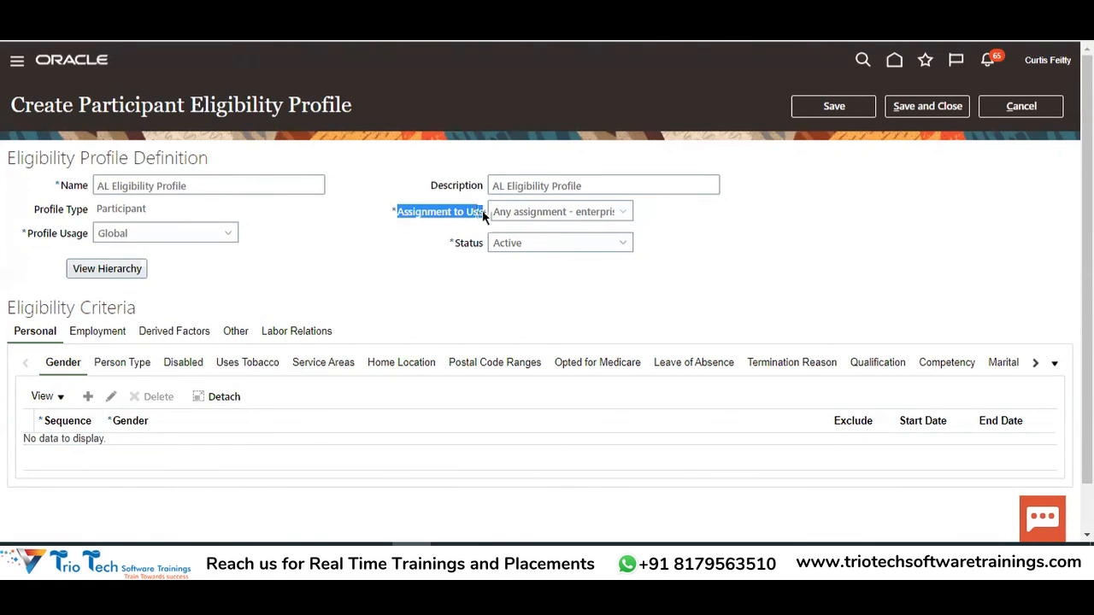
pyautogui.click(544, 212)
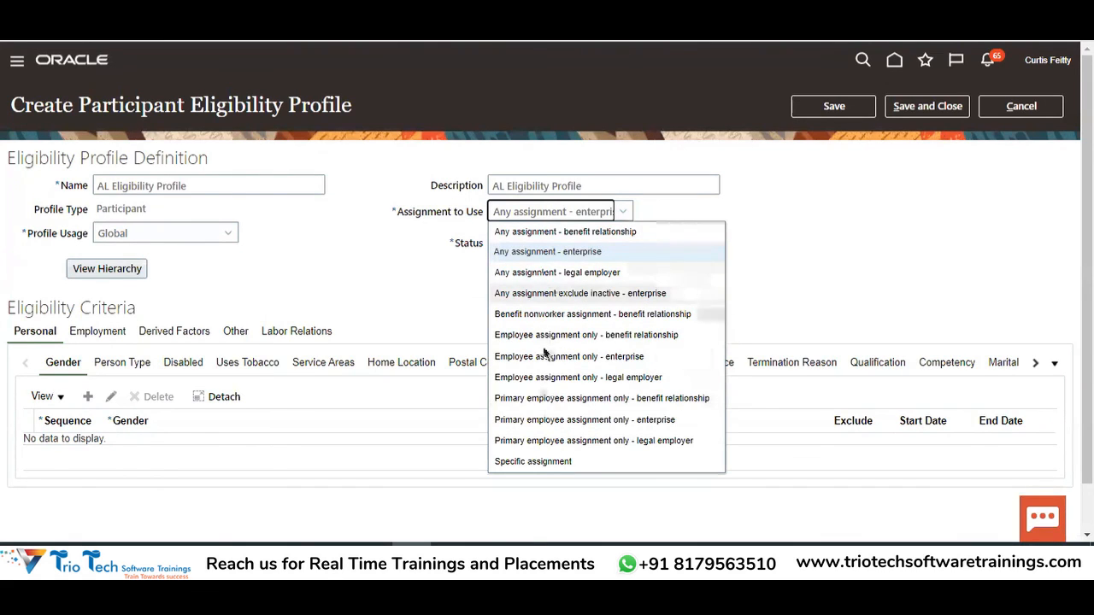
pyautogui.click(431, 275)
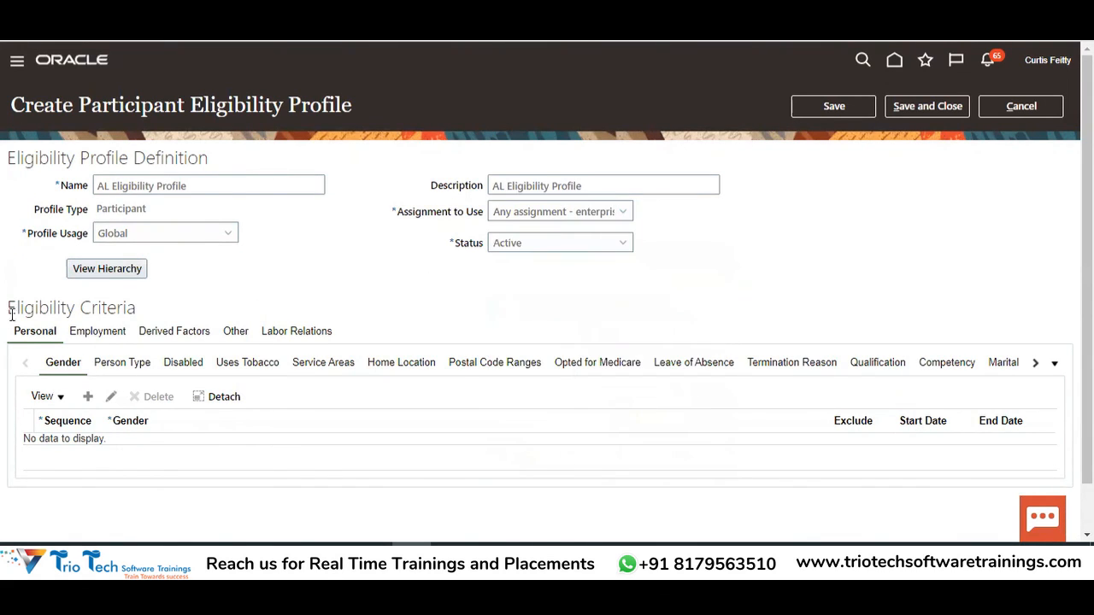
# Look through the Personal categories of the Eligibility Criteria, from Gender to Religion and back
pyautogui.moveTo(10, 308); pyautogui.dragTo(131, 312)
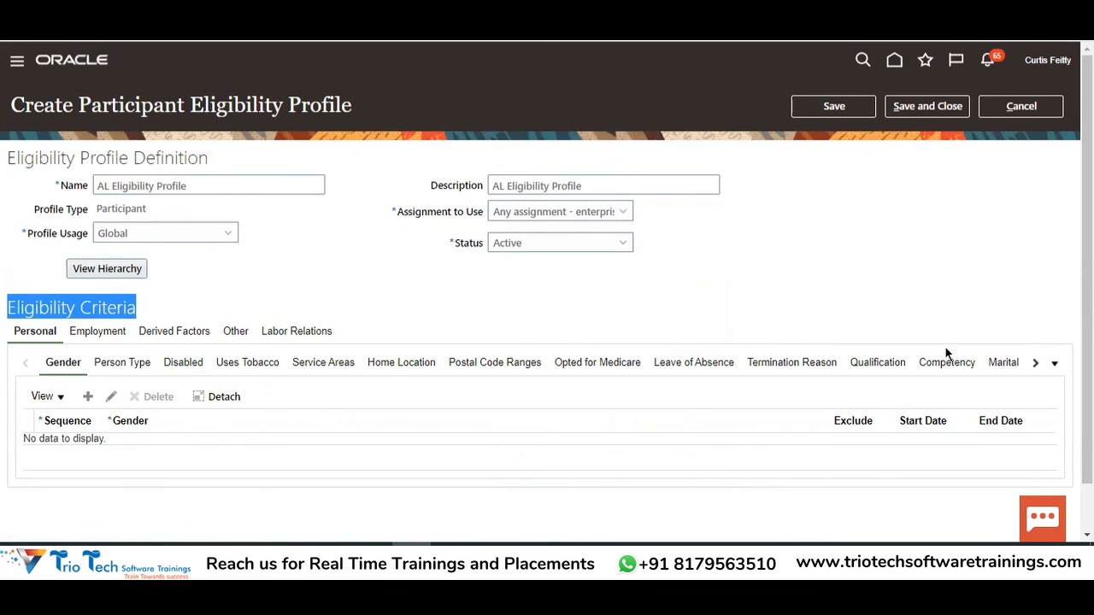
pyautogui.click(1038, 364)
pyautogui.click(1037, 363)
pyautogui.click(1038, 363)
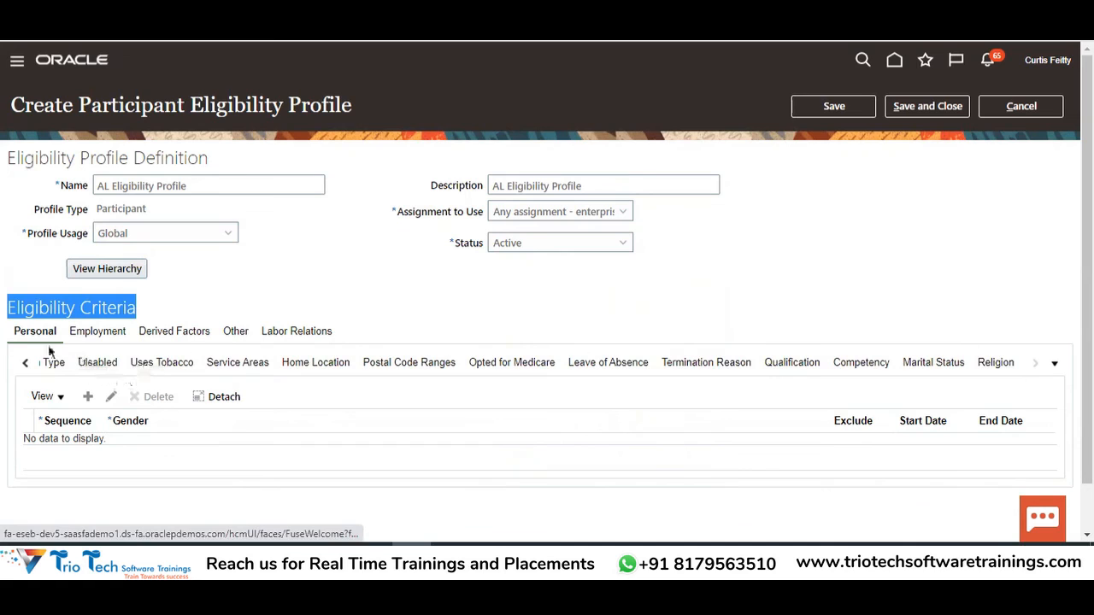
pyautogui.click(25, 364)
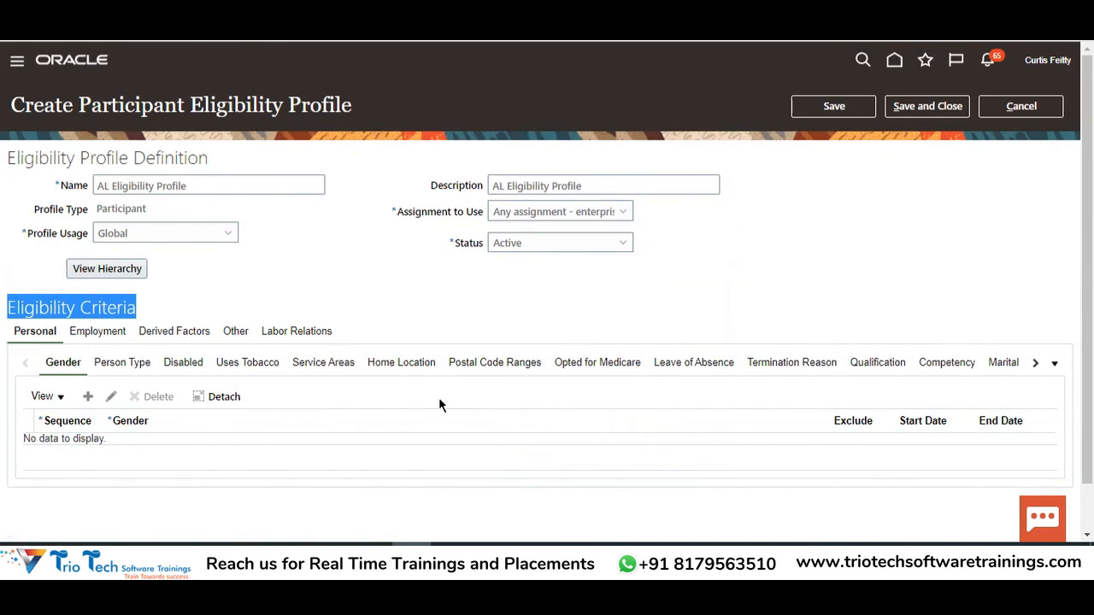
# Show the Employment categories of the Eligibility Criteria and relate them to the profile's title and name
pyautogui.click(98, 335)
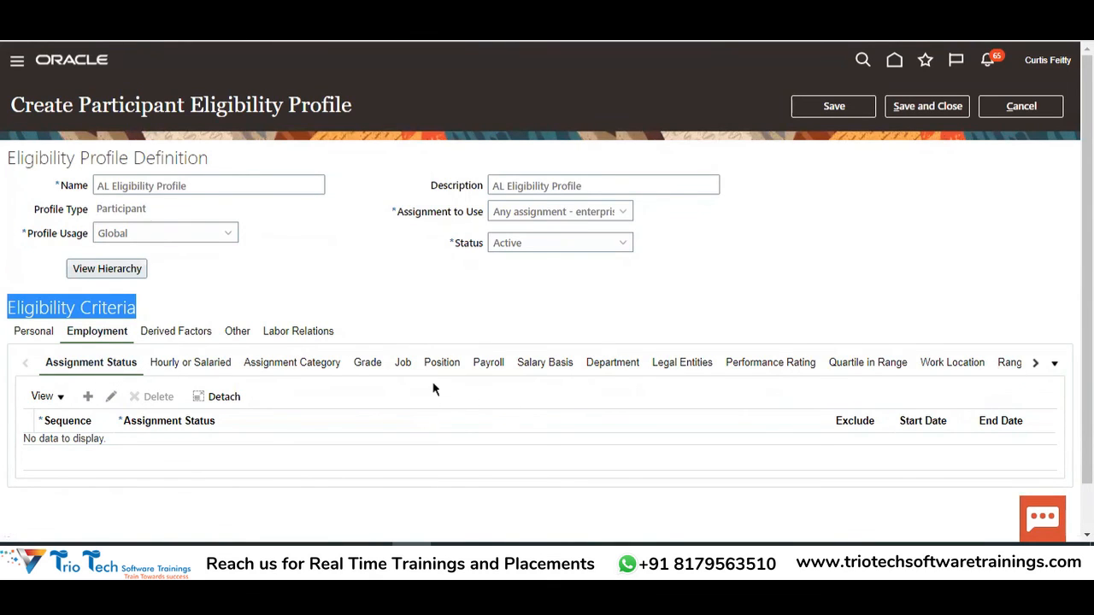
pyautogui.click(283, 284)
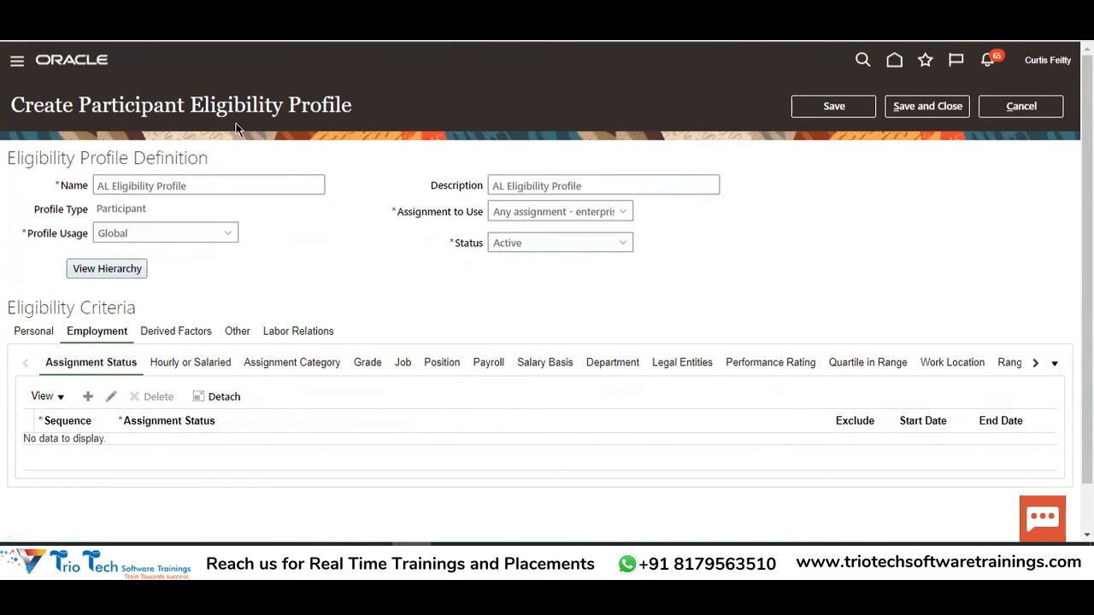
pyautogui.moveTo(195, 105); pyautogui.dragTo(355, 105)
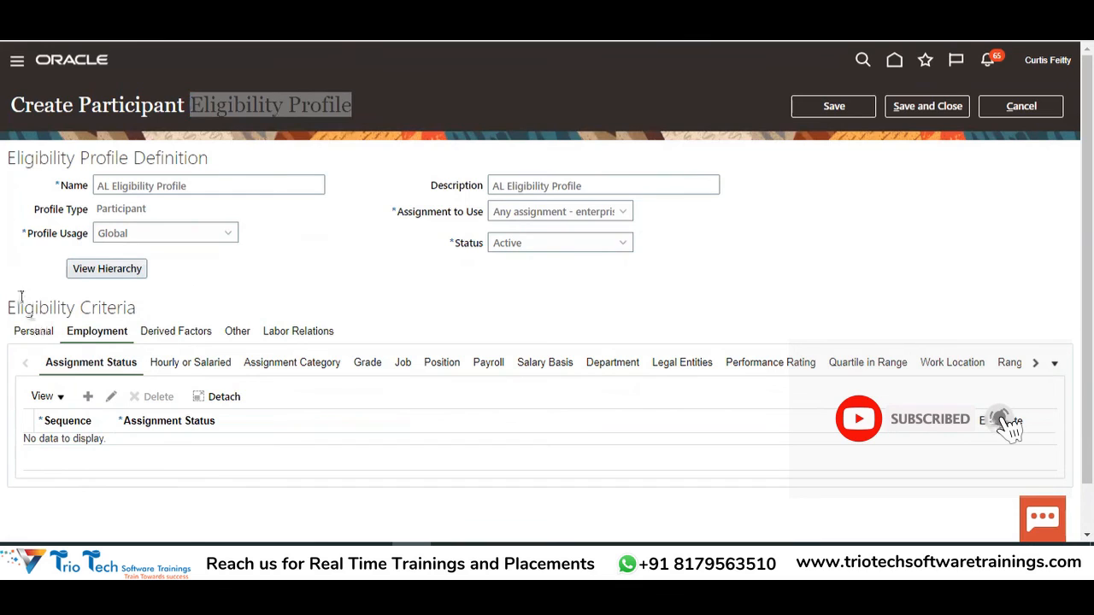
pyautogui.moveTo(24, 309); pyautogui.dragTo(129, 310)
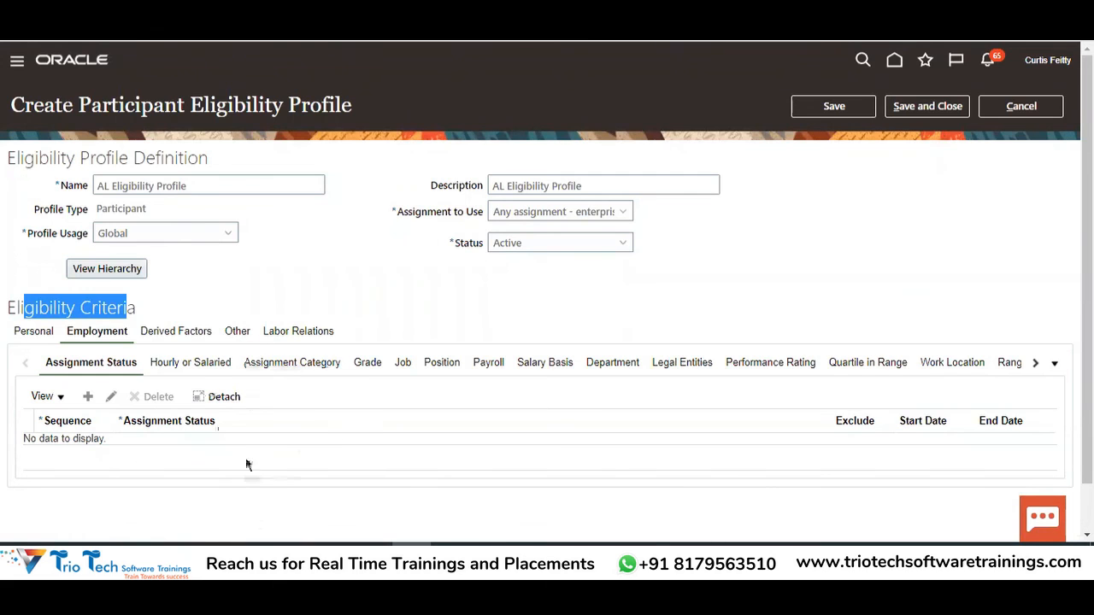
pyautogui.moveTo(195, 186); pyautogui.dragTo(56, 220)
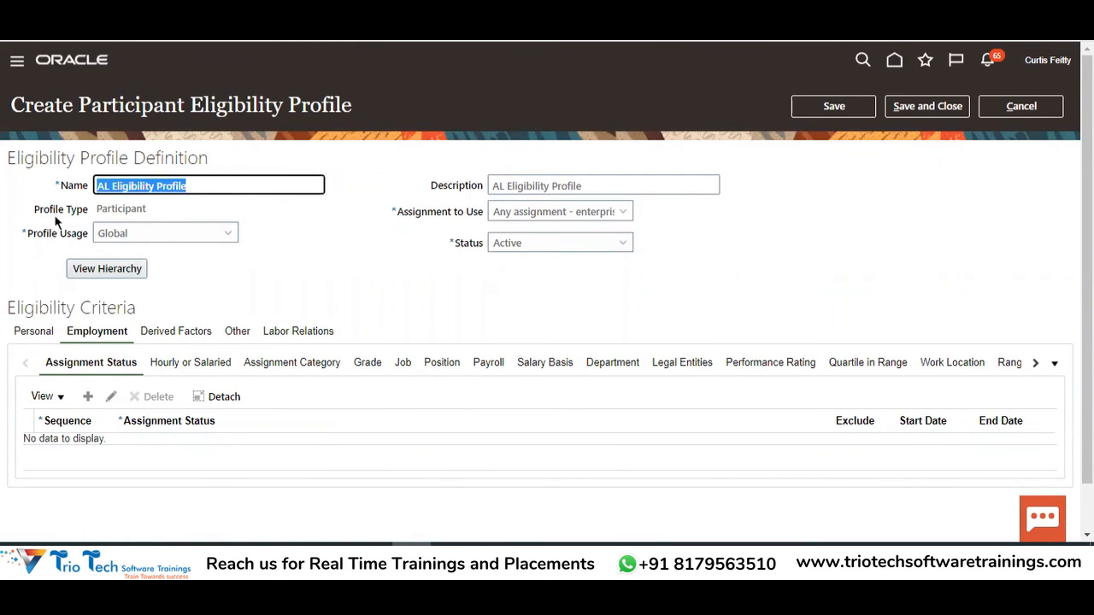
# Switch to the Absence worksheet and examine the Annual Leave eligibility criteria for company, business unit, department and location in F4:F7
pyautogui.hotkey('alt', 'Tab')
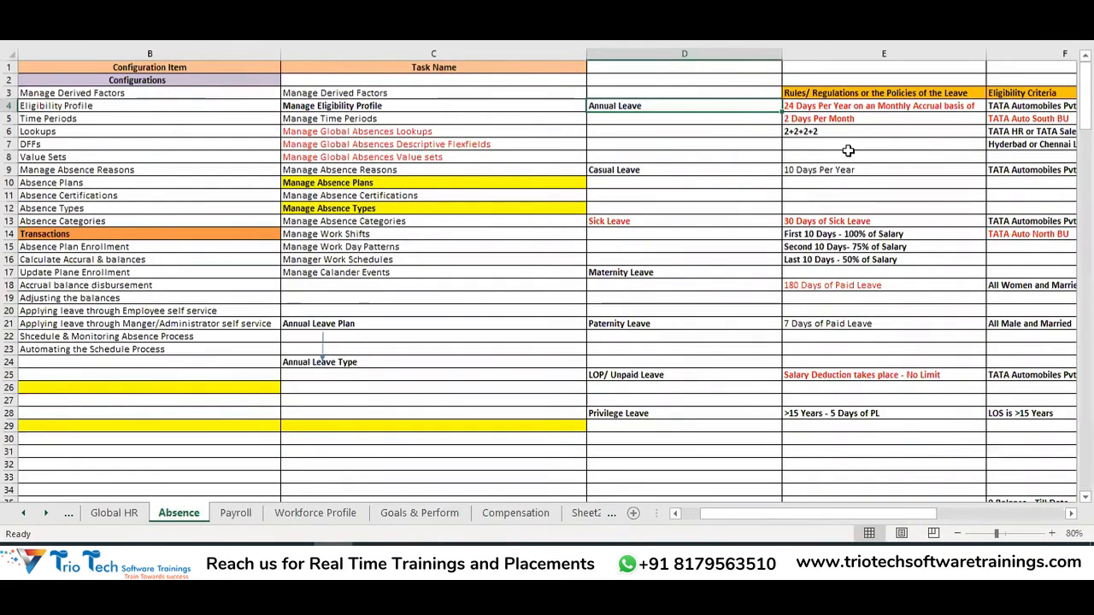
pyautogui.moveTo(898, 516)
pyautogui.mouseDown()
pyautogui.moveTo(940, 507)
pyautogui.moveTo(917, 510)
pyautogui.mouseUp()
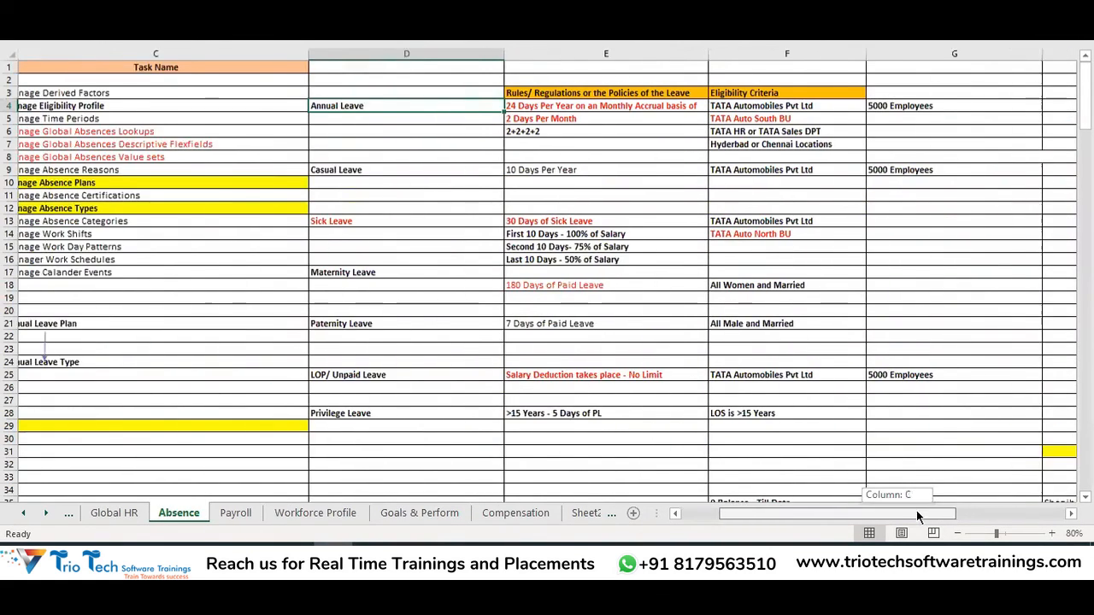
pyautogui.click(800, 106)
pyautogui.click(776, 119)
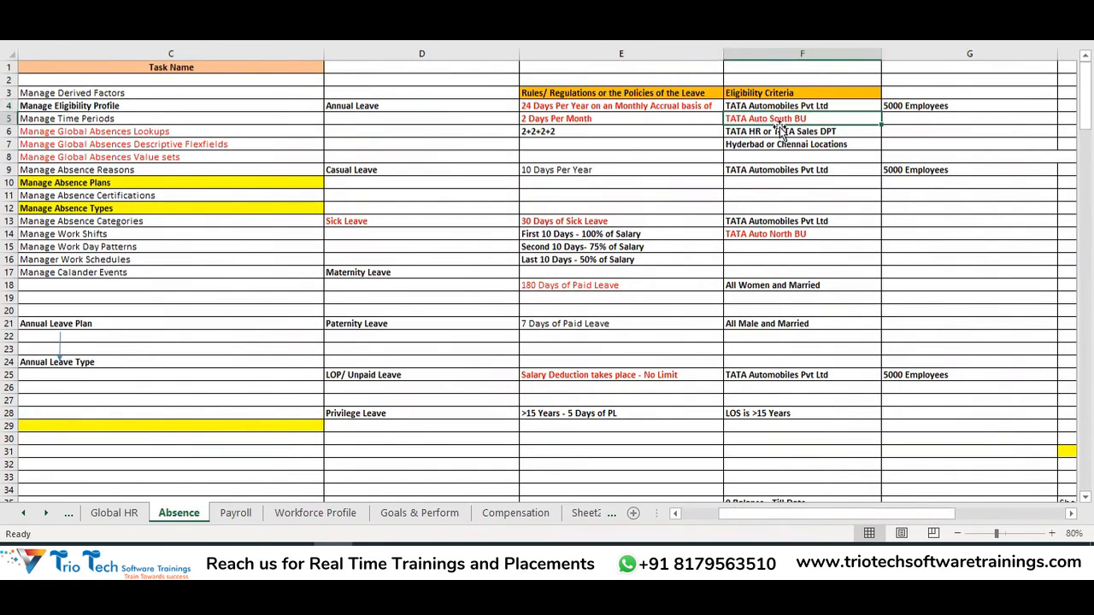
pyautogui.click(780, 131)
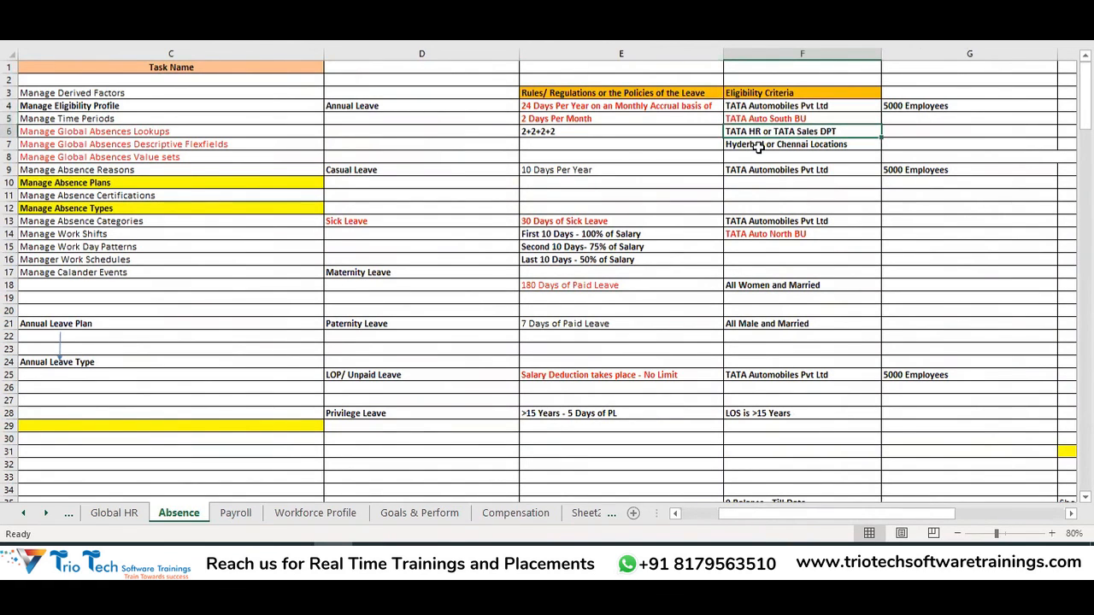
pyautogui.click(759, 145)
pyautogui.moveTo(772, 106); pyautogui.dragTo(784, 145)
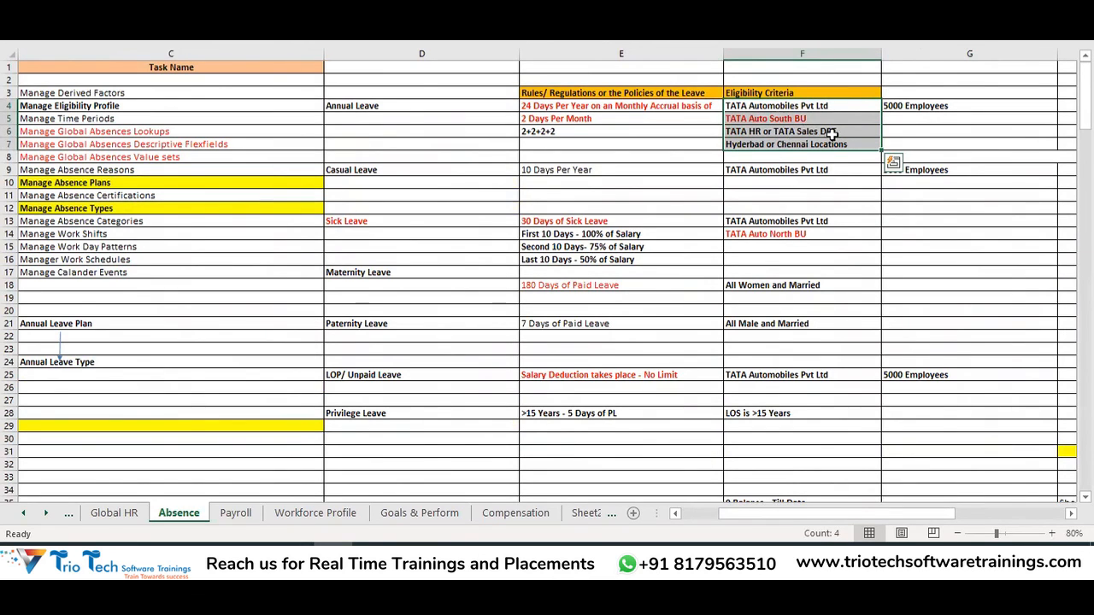
pyautogui.click(863, 107)
pyautogui.click(820, 119)
pyautogui.click(810, 133)
pyautogui.click(806, 143)
# Return to the Oracle form and look through the remaining Employment criteria categories up to Business Unit
pyautogui.click(332, 557)
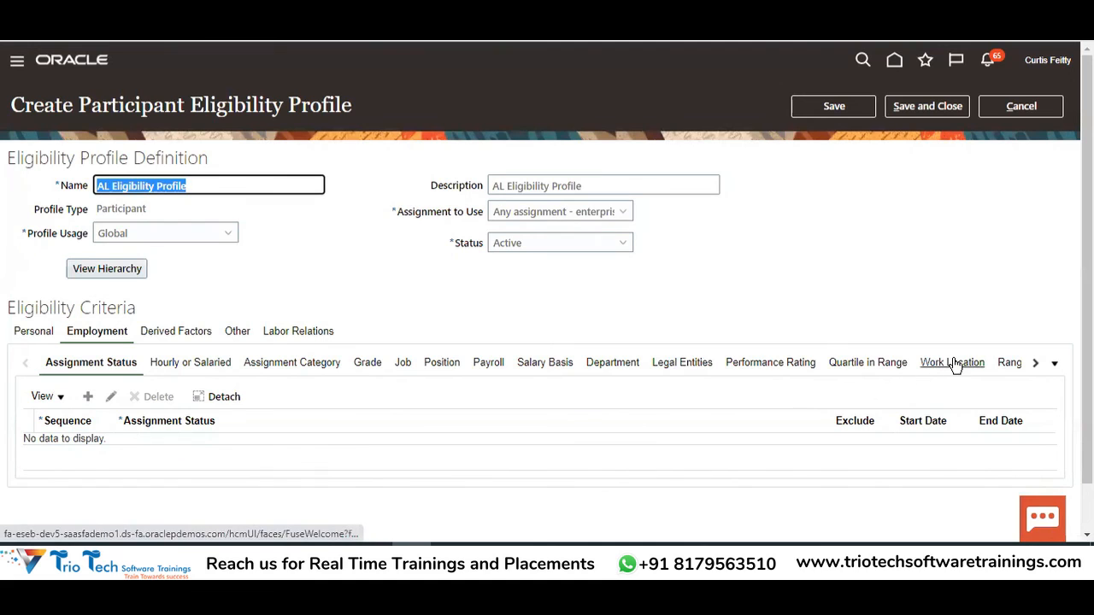
pyautogui.click(1034, 363)
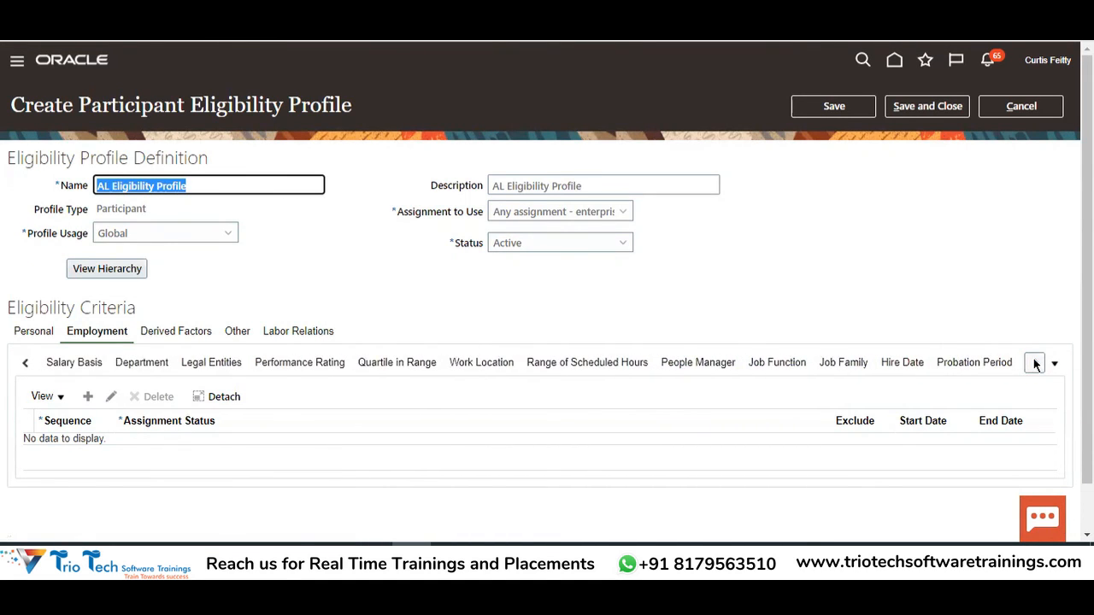
pyautogui.click(1034, 363)
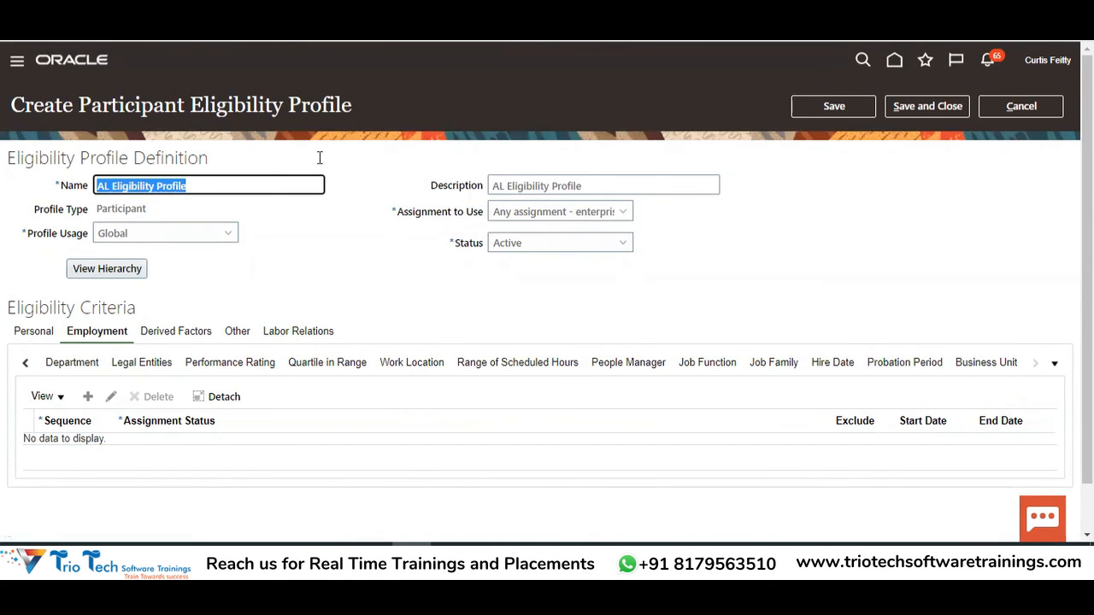
# Recheck the Annual Leave entry in D4 of the worksheet, then return to the eligibility profile form in Oracle
pyautogui.click(334, 555)
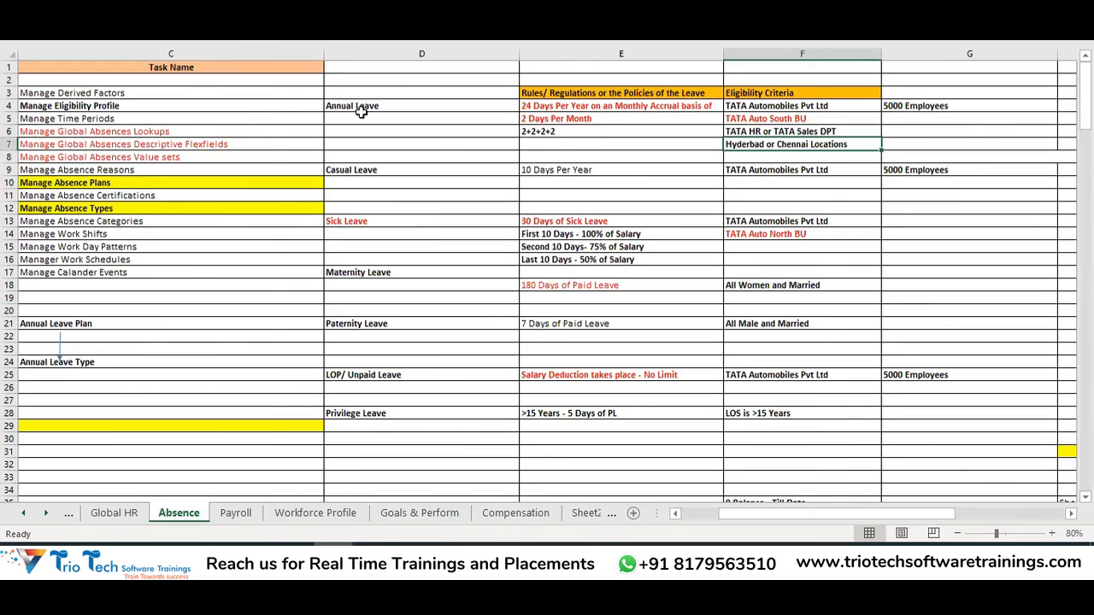
pyautogui.click(365, 106)
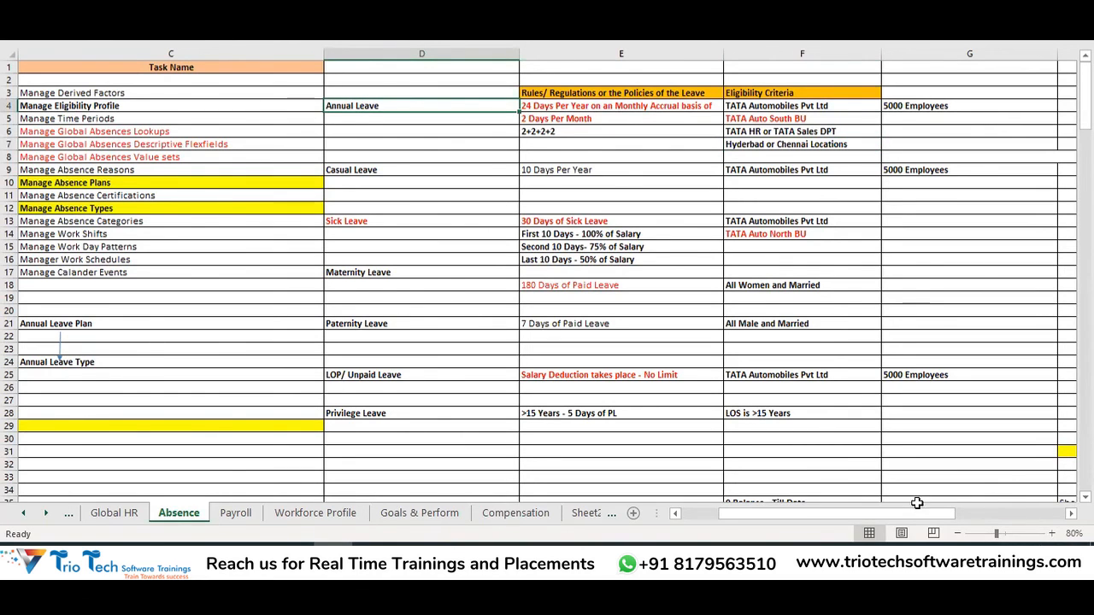
pyautogui.moveTo(910, 518); pyautogui.dragTo(873, 516)
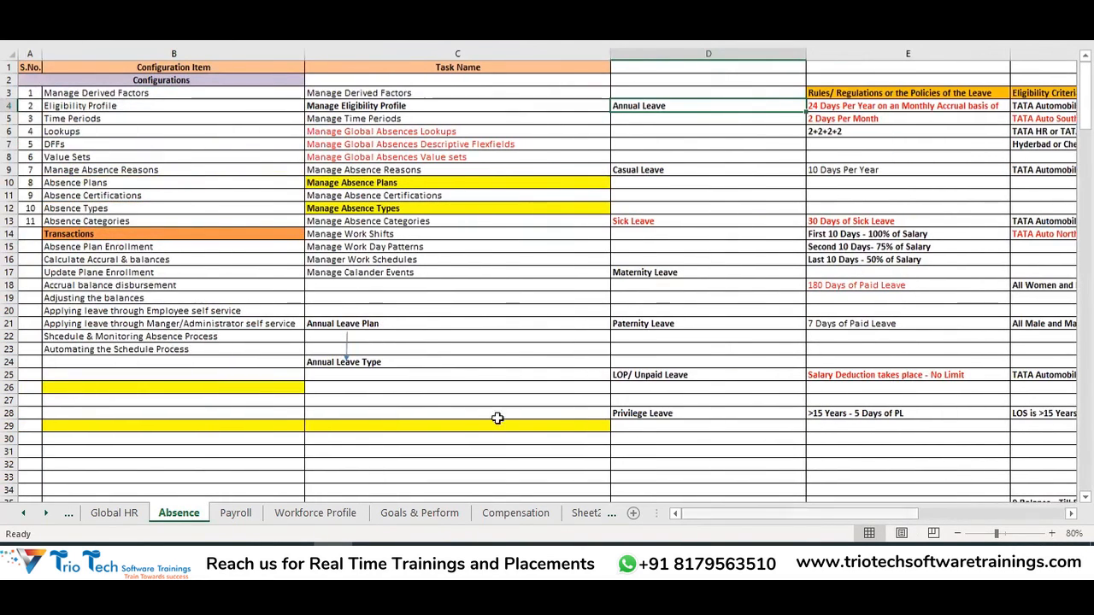
pyautogui.click(412, 555)
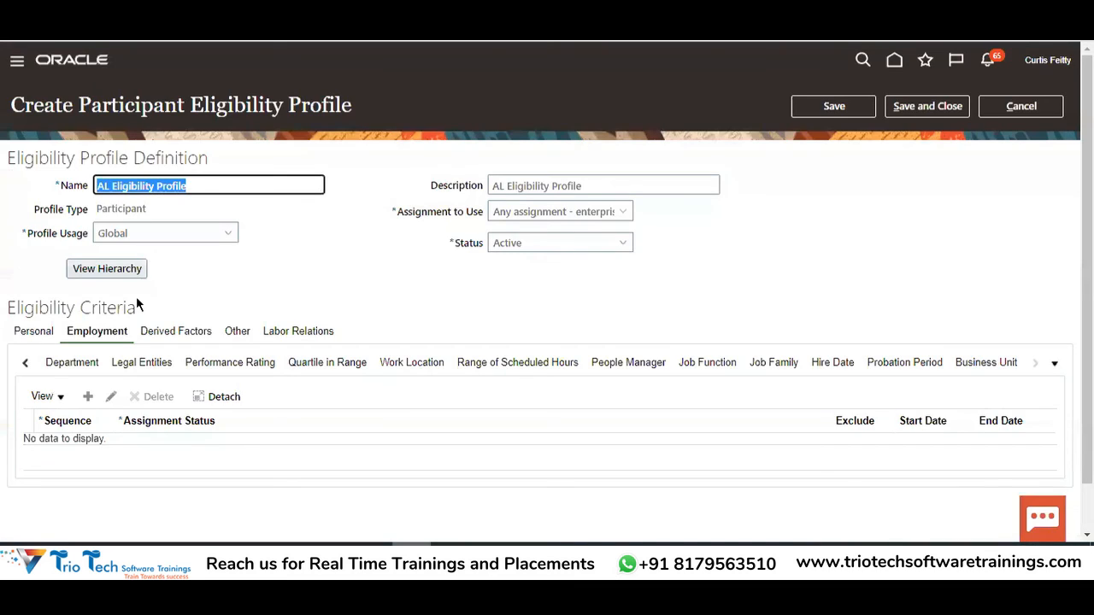
# Cancel creating the AL Eligibility Profile and discard its unsaved changes
pyautogui.click(351, 280)
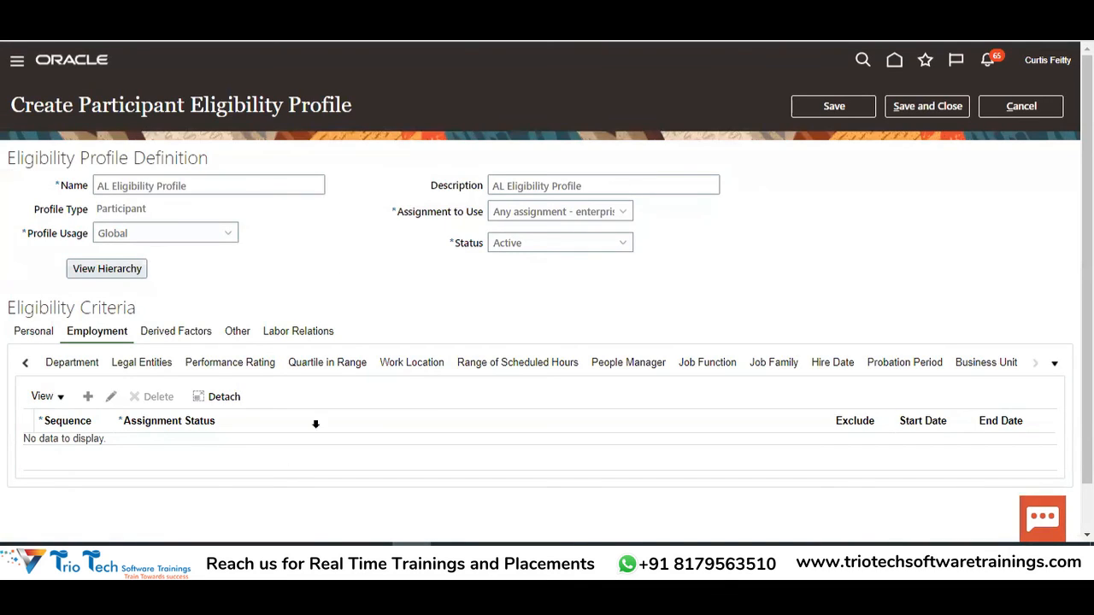
pyautogui.click(1041, 107)
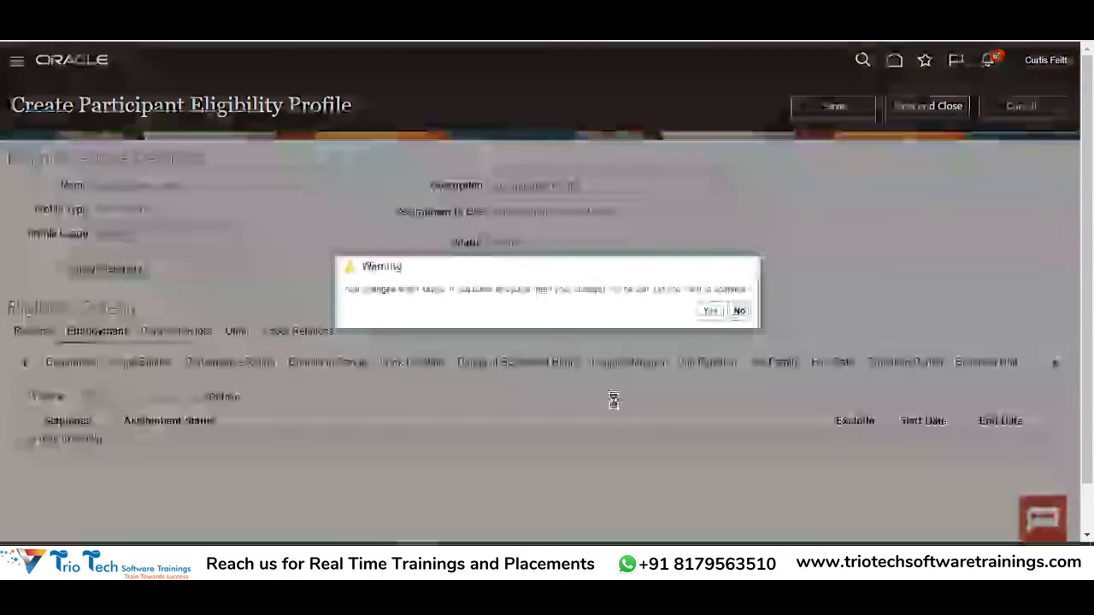
pyautogui.click(707, 310)
# Switch to the Absence worksheet and review the Manage Eligibility Profile and Manage Absence Plans tasks against the leave types in D4:D28
pyautogui.hotkey('alt', 'Tab')
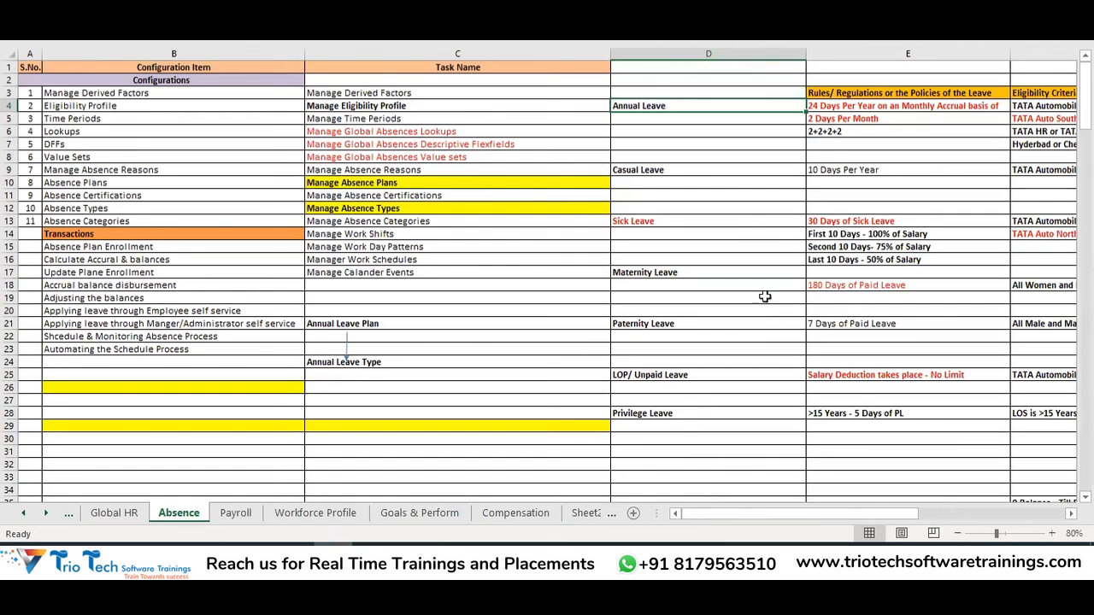
pyautogui.click(388, 105)
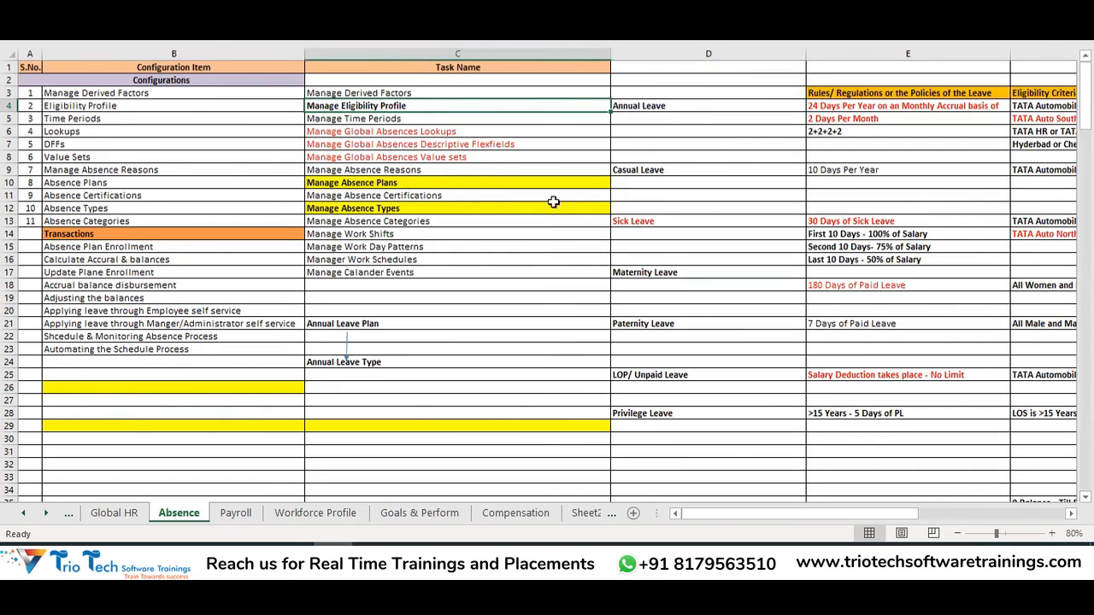
pyautogui.moveTo(664, 105); pyautogui.dragTo(654, 413)
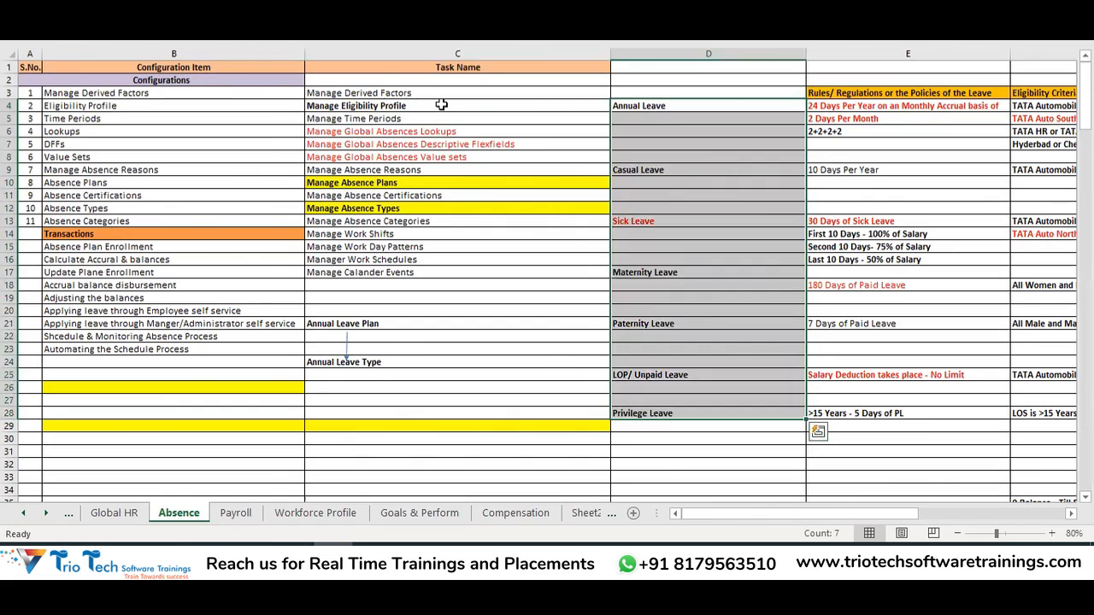
pyautogui.click(440, 105)
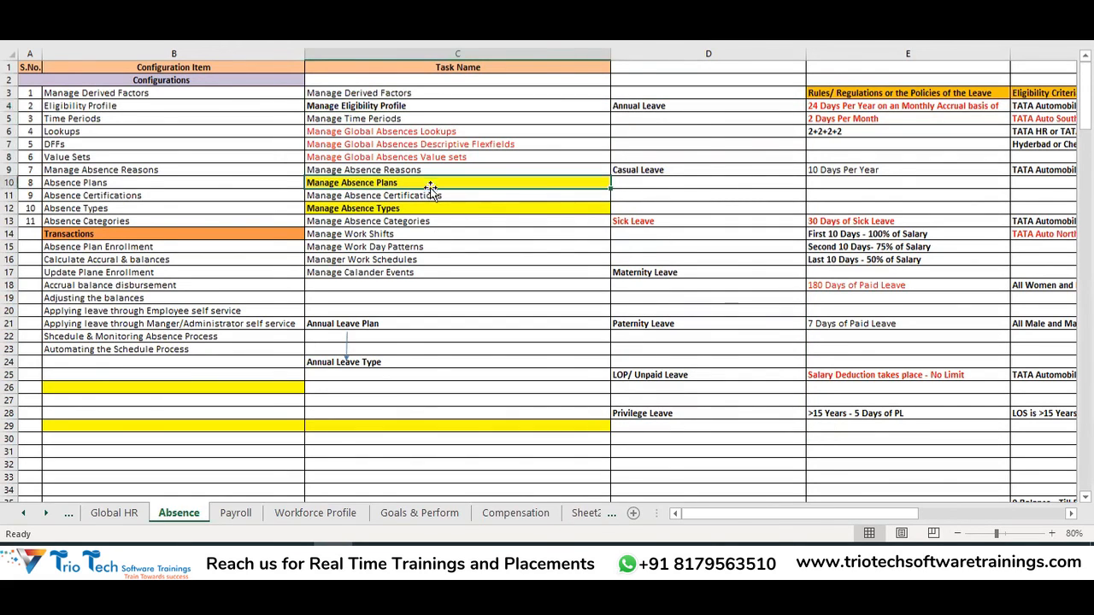
pyautogui.moveTo(655, 106); pyautogui.dragTo(675, 171)
pyautogui.moveTo(676, 306); pyautogui.dragTo(665, 405)
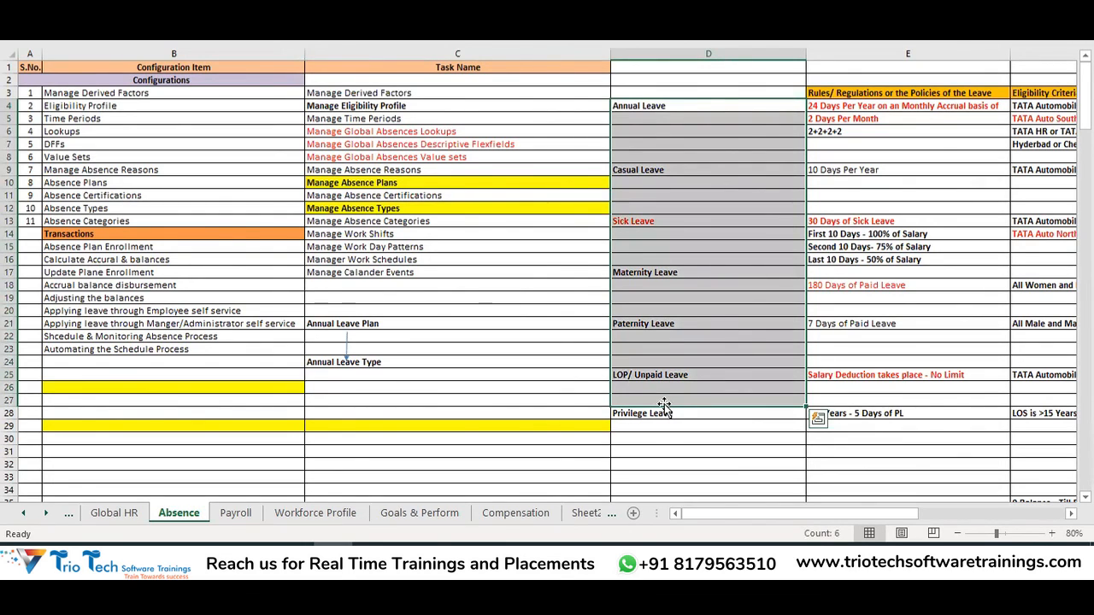
pyautogui.click(564, 516)
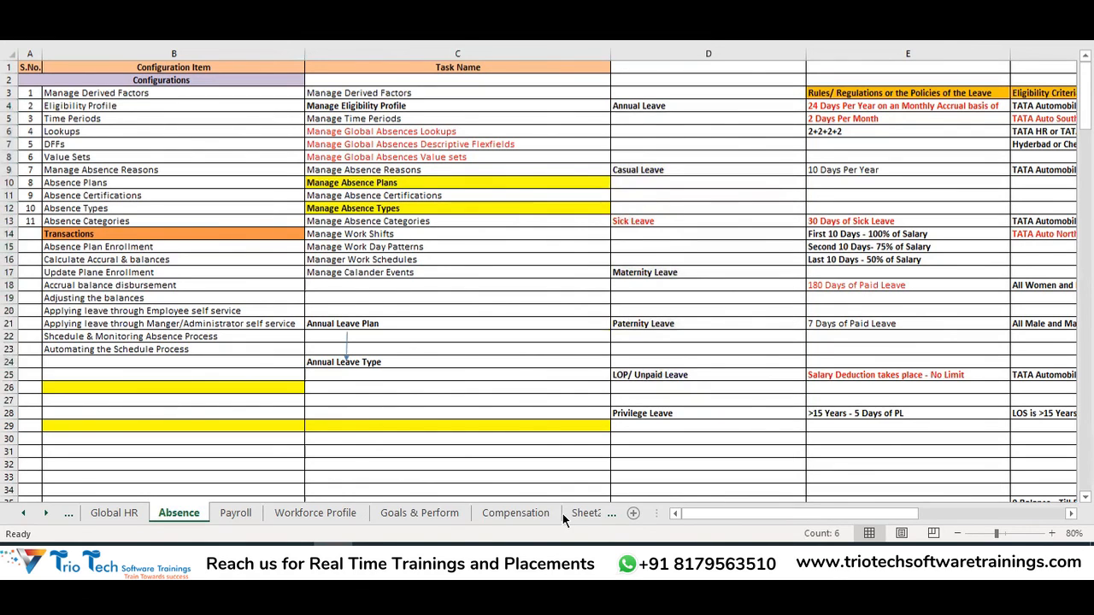